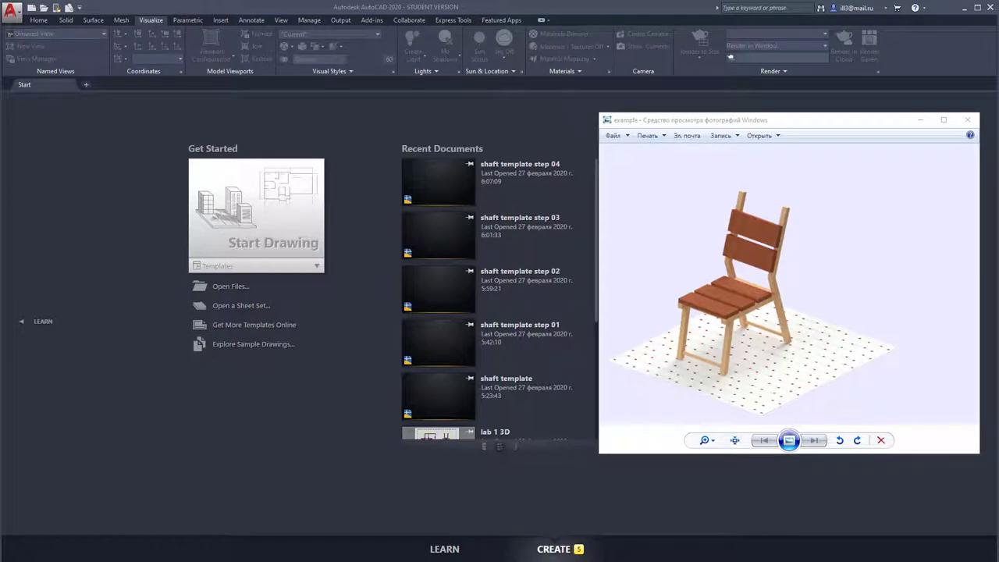
- Move the reference chair picture slightly to the left
{"action": "left_click_drag", "start_coordinate": [827, 128], "coordinate": [768, 130]}
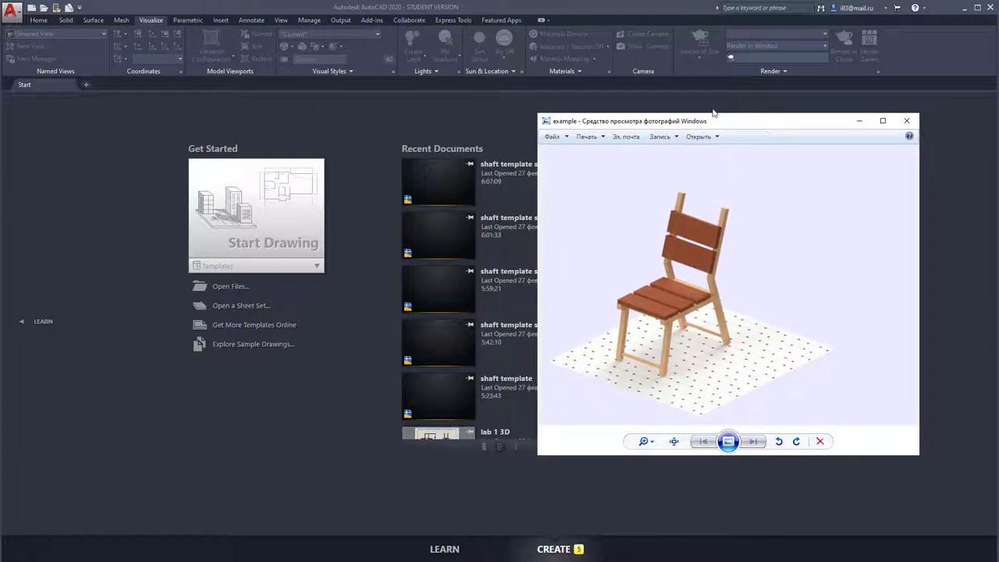
- Start a new drawing in the 3D Modeling workspace and add 3D Object Snap to the status bar
{"action": "left_click", "coordinate": [270, 217]}
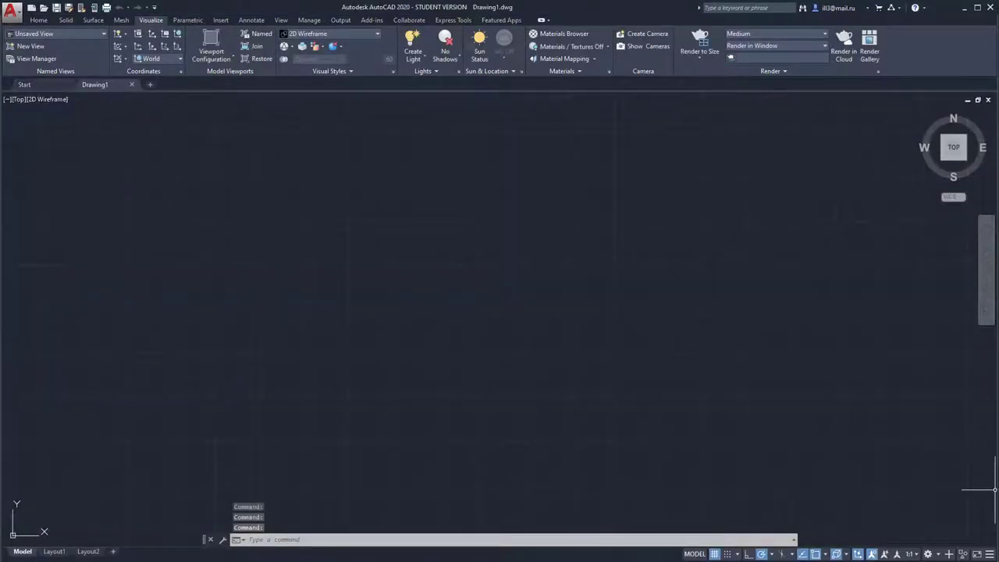
{"action": "left_click", "coordinate": [928, 554]}
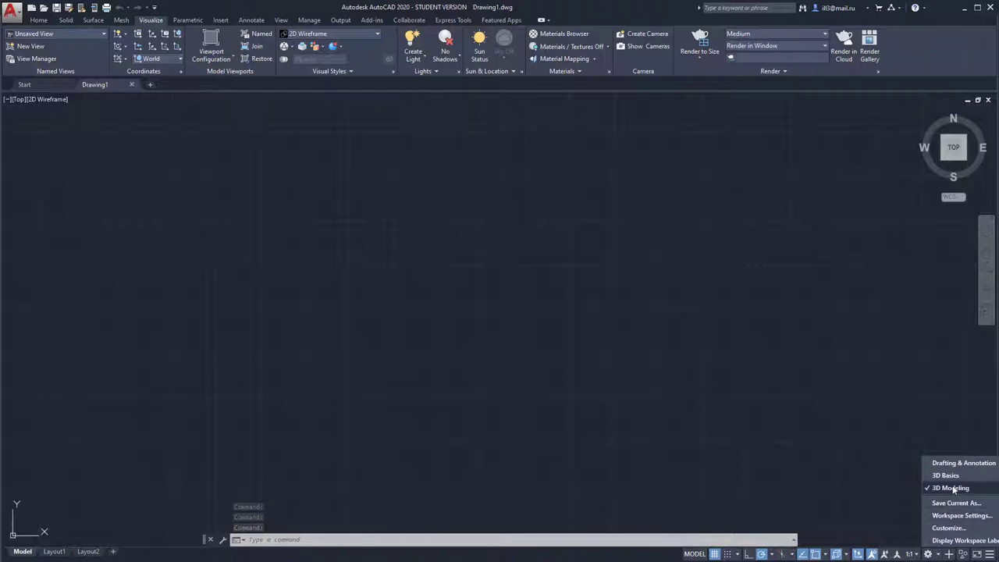
{"action": "left_click", "coordinate": [992, 559]}
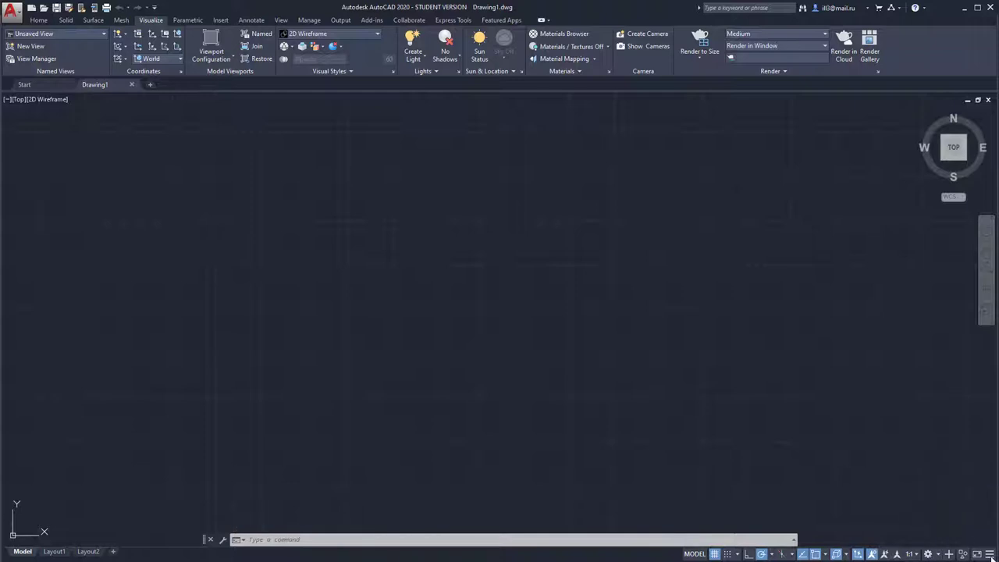
{"action": "left_click", "coordinate": [990, 554]}
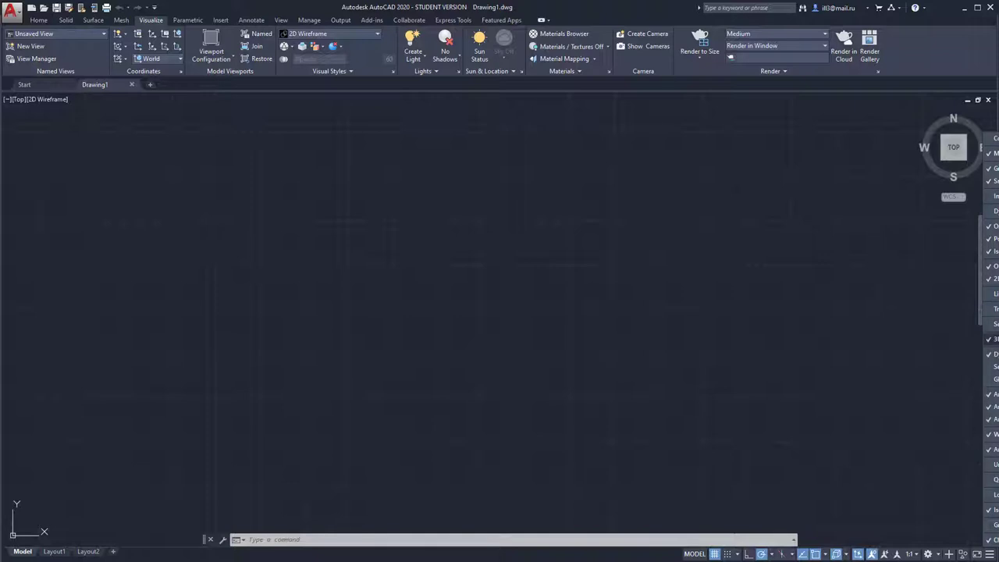
{"action": "left_click", "coordinate": [843, 558]}
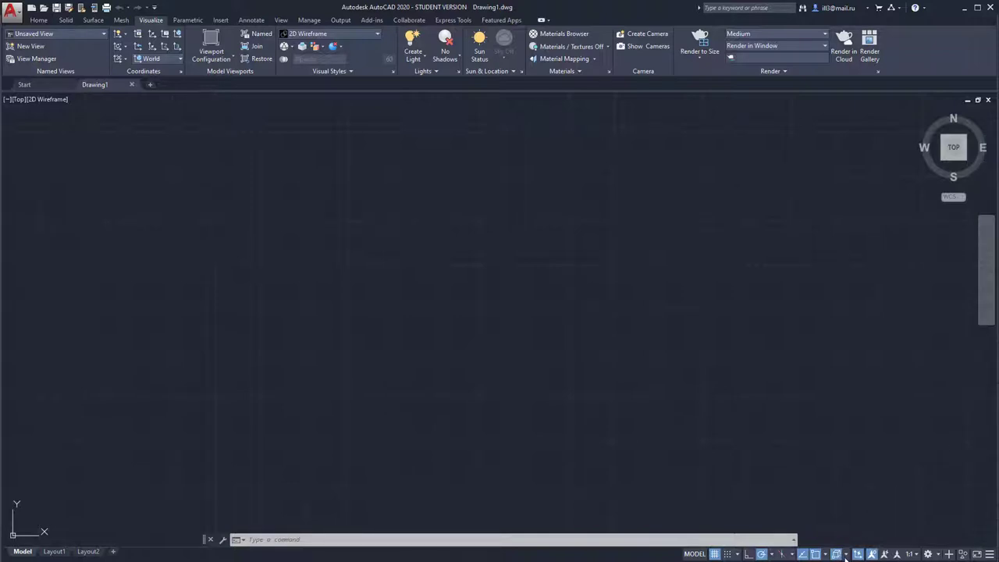
- In Drafting Settings, check the object snap and 3D object snap modes and confirm
{"action": "left_click", "coordinate": [854, 539]}
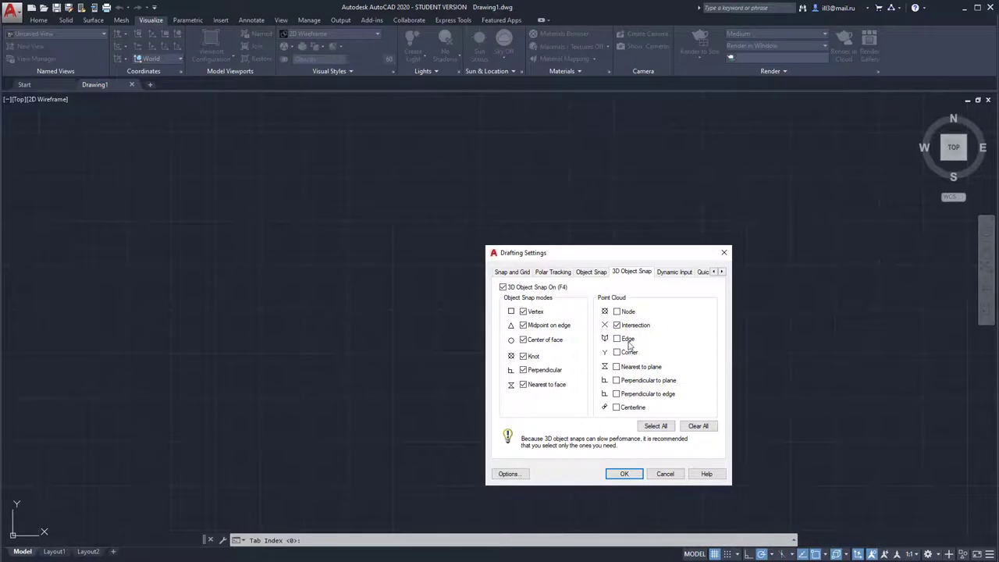
{"action": "left_click", "coordinate": [595, 272]}
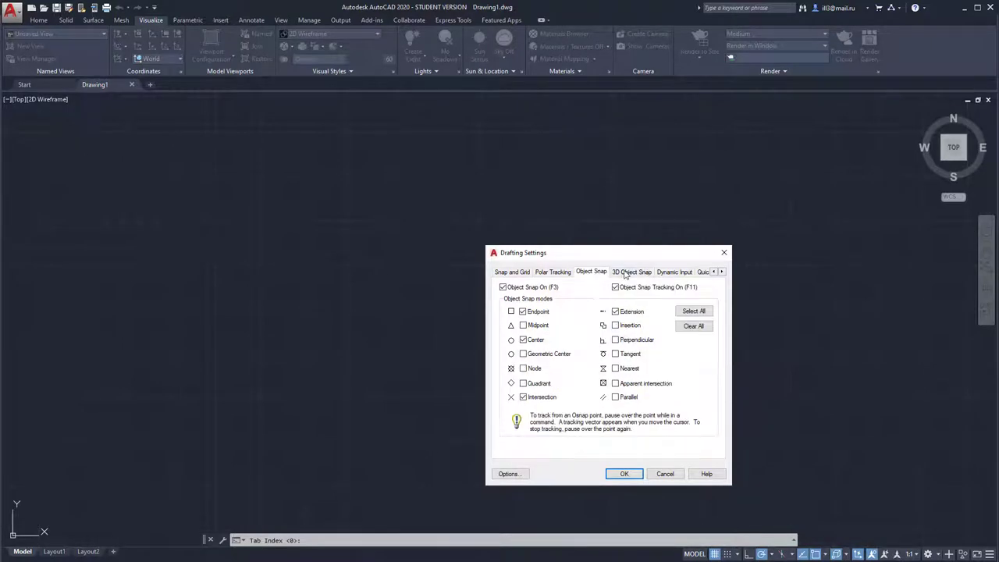
{"action": "left_click", "coordinate": [625, 273]}
{"action": "left_click", "coordinate": [616, 476]}
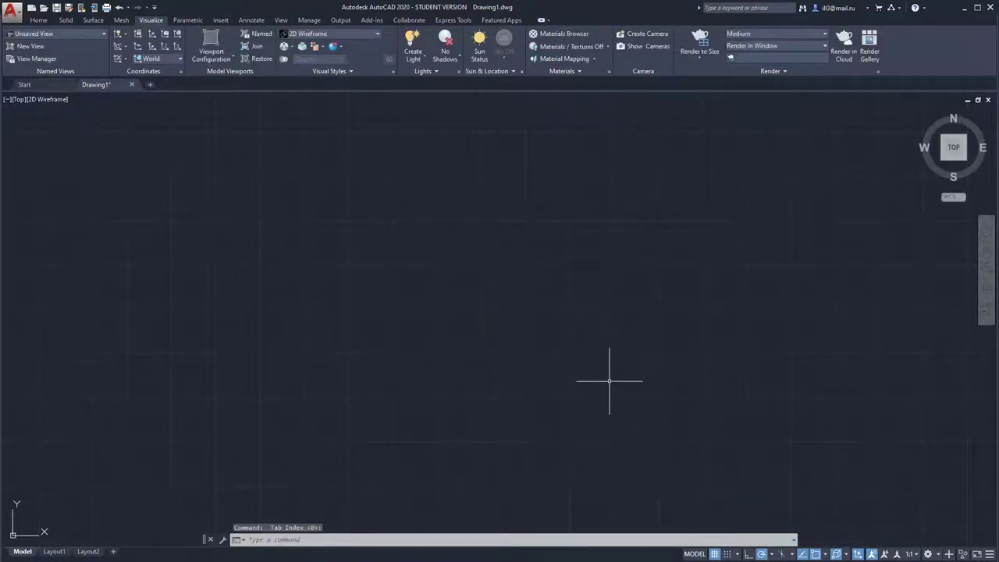
- Start a rectangle with its first corner at the origin 0,0
{"action": "left_click", "coordinate": [38, 19]}
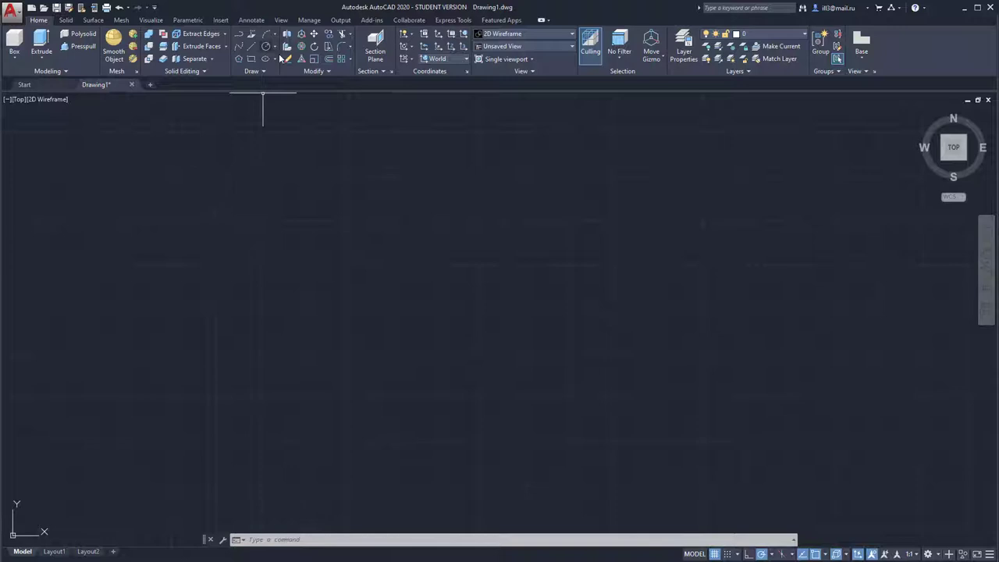
{"action": "middle_click_drag", "start_coordinate": [346, 223], "coordinate": [368, 177]}
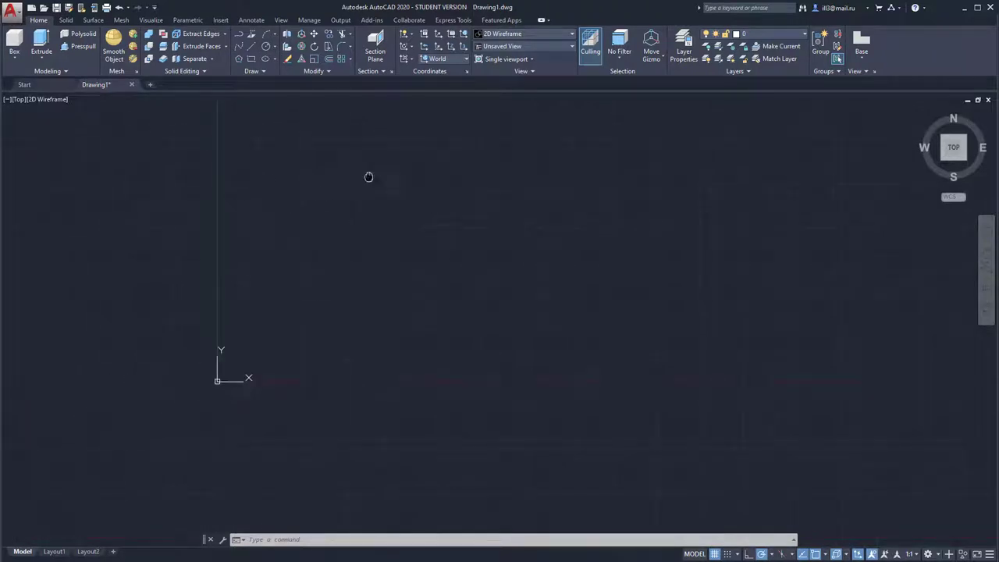
{"action": "left_click", "coordinate": [253, 61]}
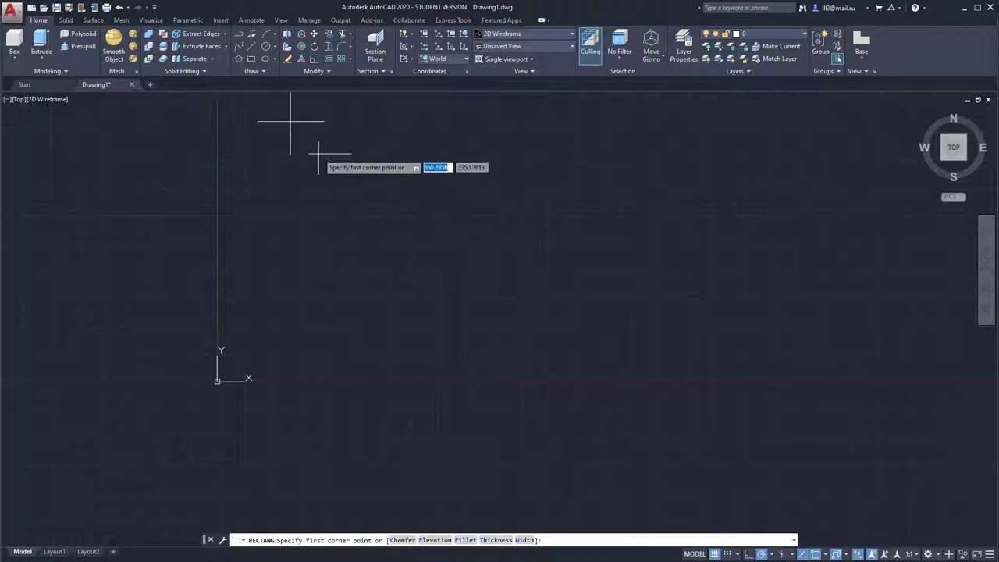
{"action": "middle_click_drag", "start_coordinate": [355, 171], "coordinate": [359, 239]}
{"action": "type", "text": "0"}
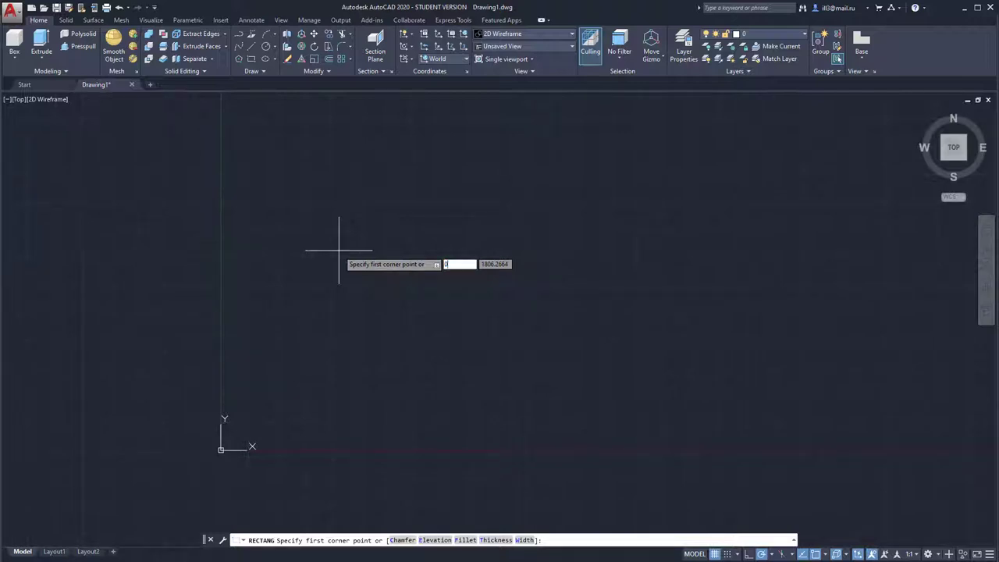
{"action": "type", "text": ",0"}
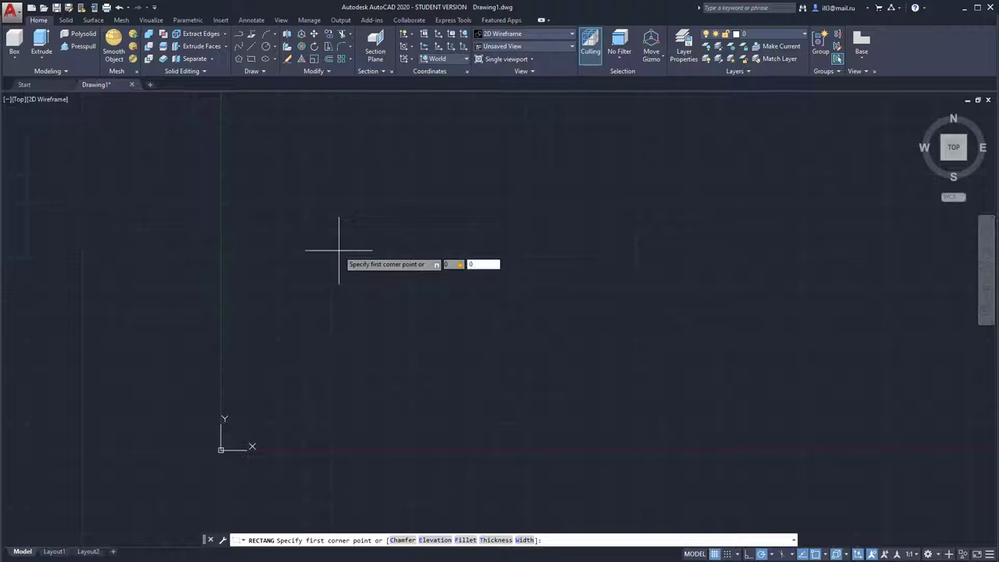
{"action": "key", "text": "Return"}
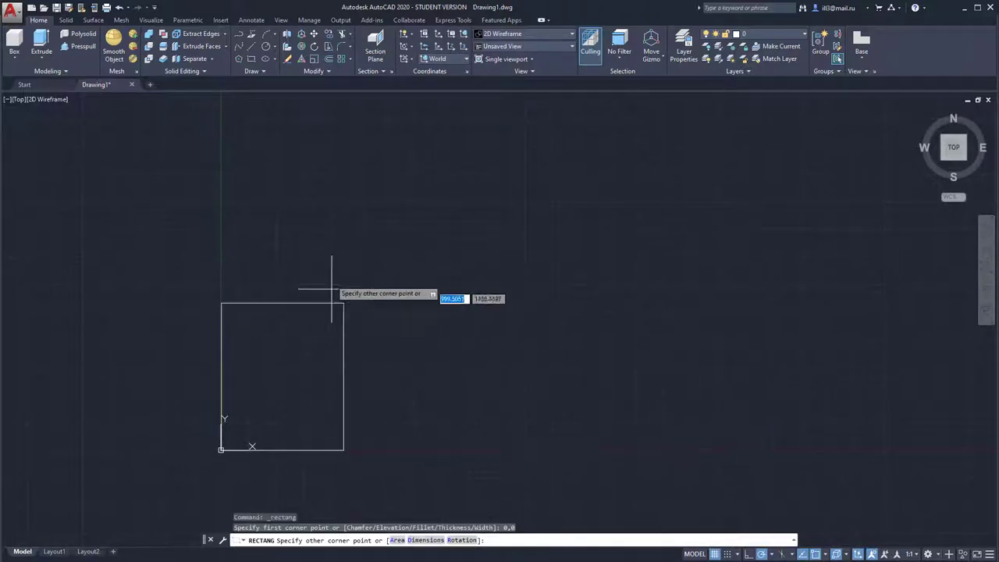
- Finish the rectangle at 500 by 1000 and frame it in the view
{"action": "middle_click_drag", "start_coordinate": [425, 200], "coordinate": [420, 300]}
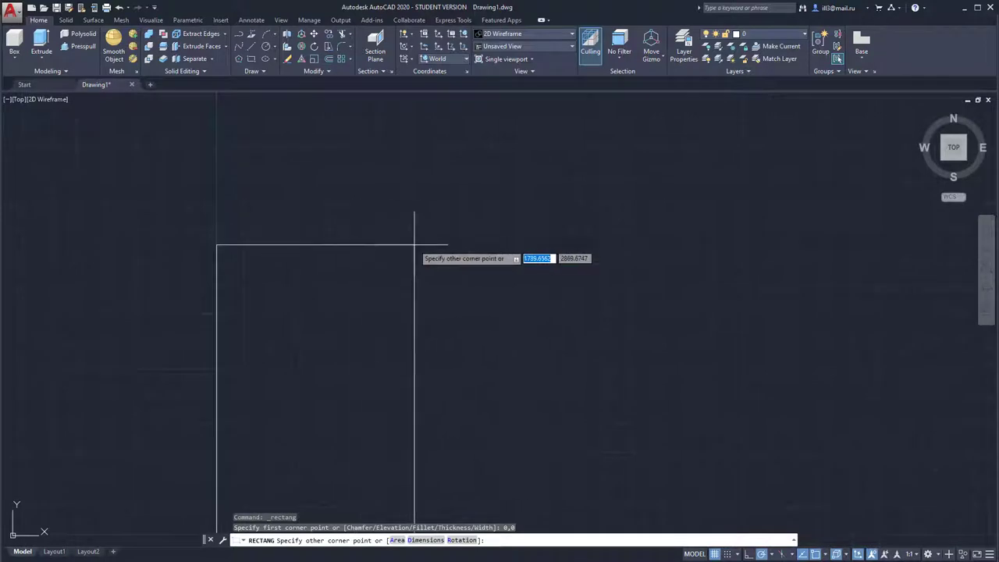
{"action": "scroll", "coordinate": [415, 245], "scroll_direction": "down", "scroll_amount": 2}
{"action": "middle_click_drag", "start_coordinate": [444, 312], "coordinate": [384, 281]}
{"action": "type", "text": "500"}
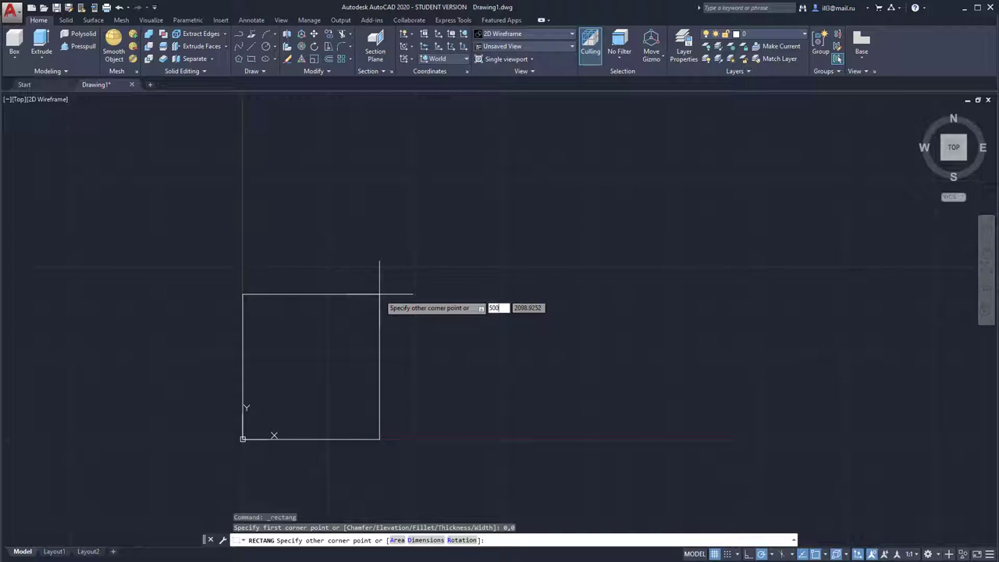
{"action": "key", "text": "Tab"}
{"action": "type", "text": "1000"}
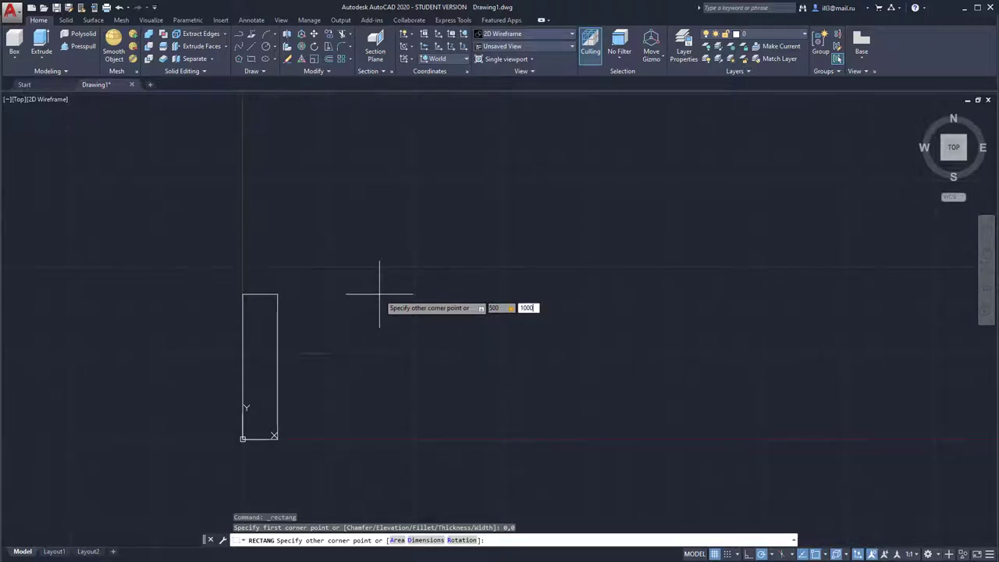
{"action": "key", "text": "Return"}
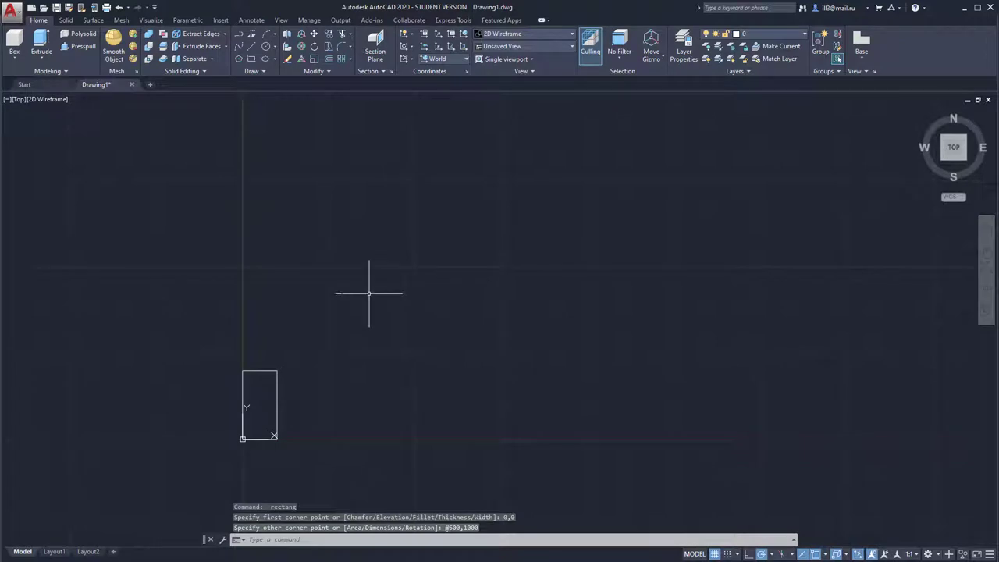
{"action": "middle_click_drag", "start_coordinate": [304, 349], "coordinate": [363, 272]}
{"action": "scroll", "coordinate": [327, 334], "scroll_direction": "up", "scroll_amount": 5}
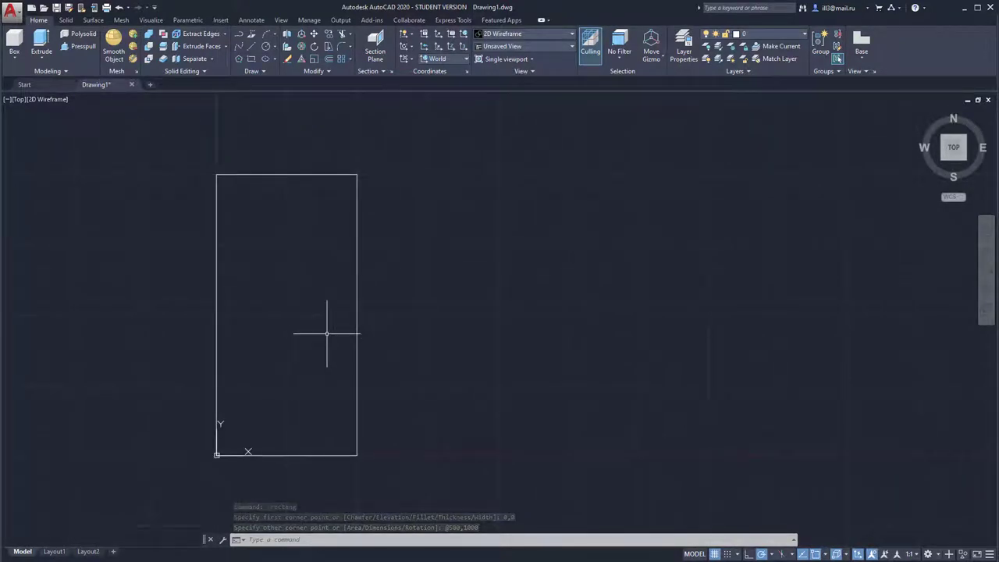
{"action": "mouse_move", "coordinate": [328, 293]}
{"action": "middle_mouse_down"}
{"action": "mouse_move", "coordinate": [344, 299]}
{"action": "mouse_move", "coordinate": [351, 287]}
{"action": "mouse_move", "coordinate": [350, 305]}
{"action": "middle_mouse_up"}
{"action": "scroll", "coordinate": [344, 308], "scroll_direction": "up", "scroll_amount": 2}
{"action": "scroll", "coordinate": [327, 313], "scroll_direction": "down", "scroll_amount": 2}
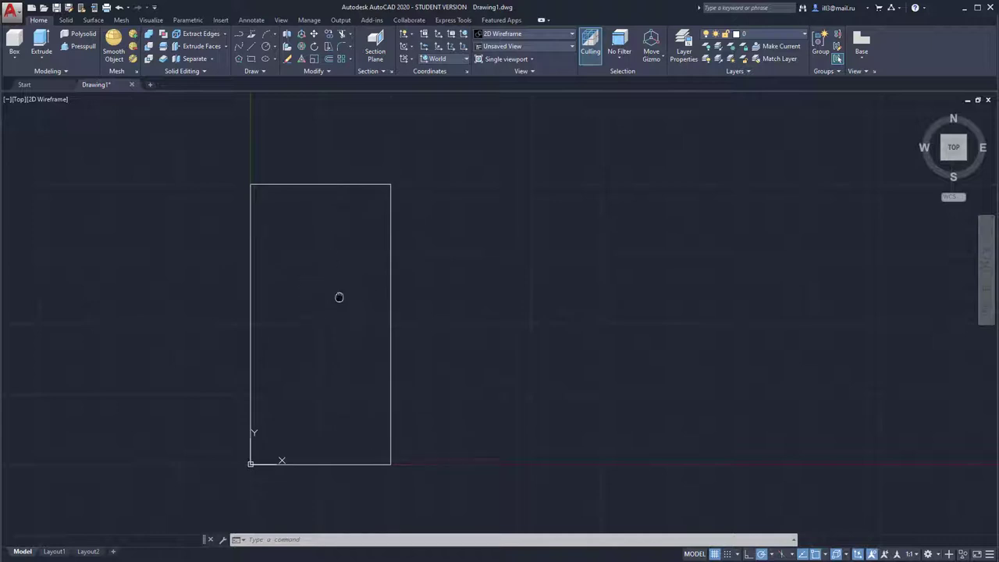
- Start a line command, then cancel it with Esc
{"action": "middle_click_drag", "start_coordinate": [339, 297], "coordinate": [361, 265]}
{"action": "scroll", "coordinate": [361, 265], "scroll_direction": "up", "scroll_amount": 2}
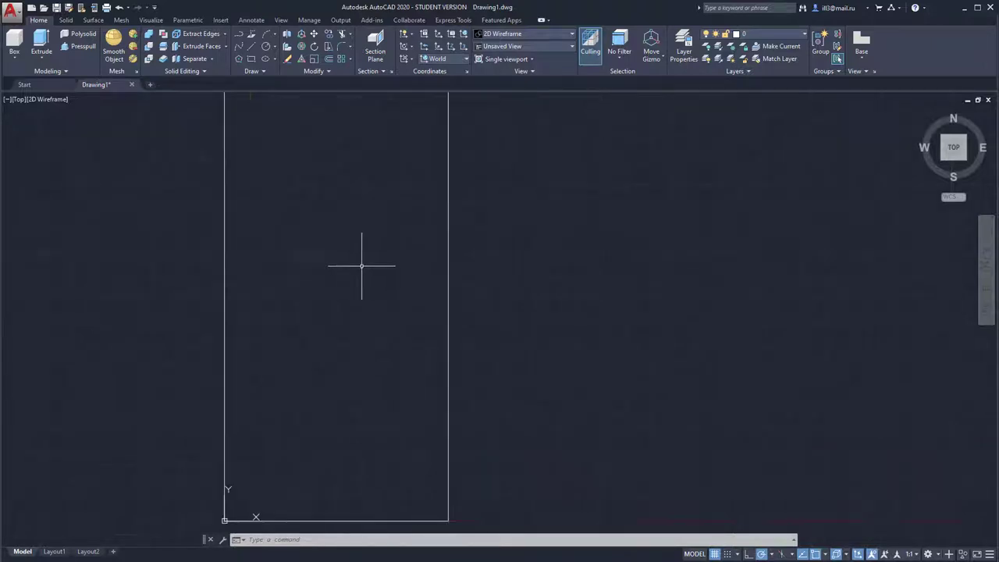
{"action": "left_click", "coordinate": [253, 46]}
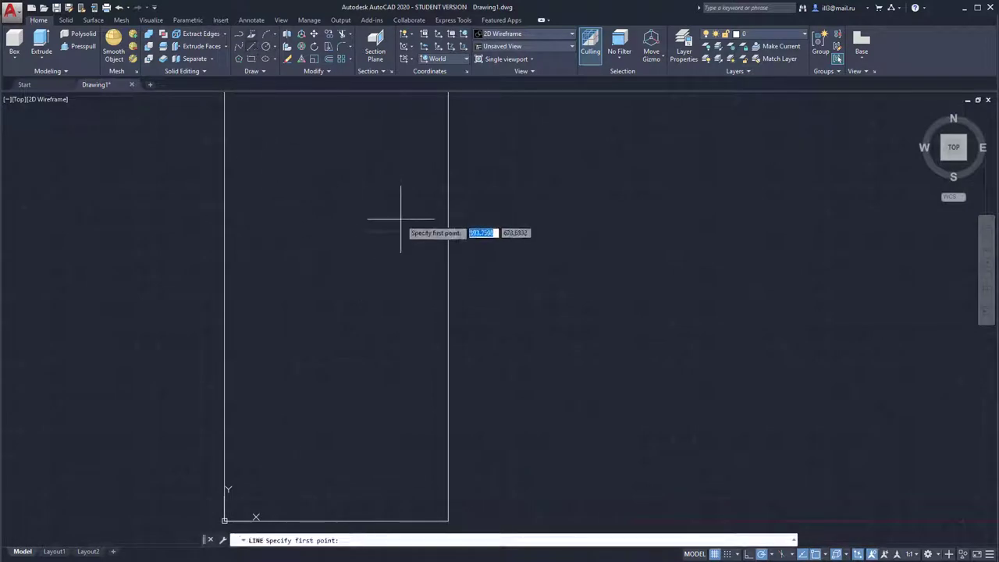
{"action": "scroll", "coordinate": [400, 220], "scroll_direction": "down", "scroll_amount": 2}
{"action": "middle_click_drag", "start_coordinate": [399, 220], "coordinate": [381, 245]}
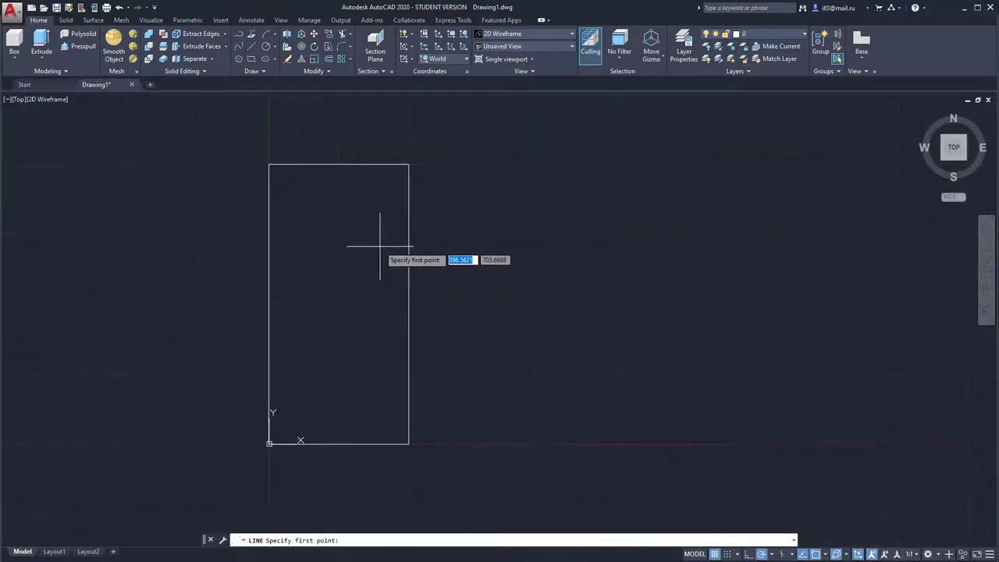
{"action": "key", "text": "Escape"}
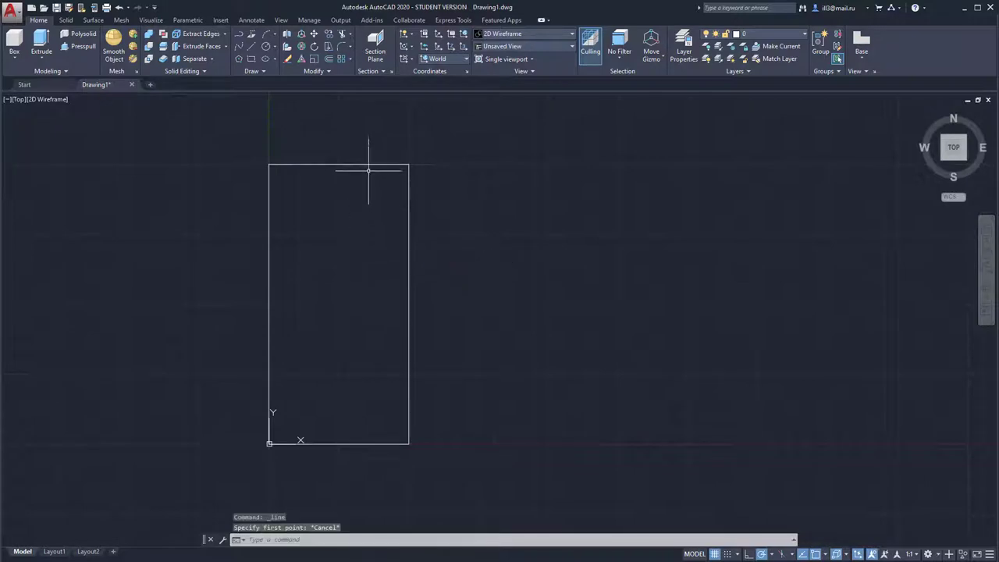
- Erase the rectangle and set the view to Front
{"action": "left_click", "coordinate": [367, 163]}
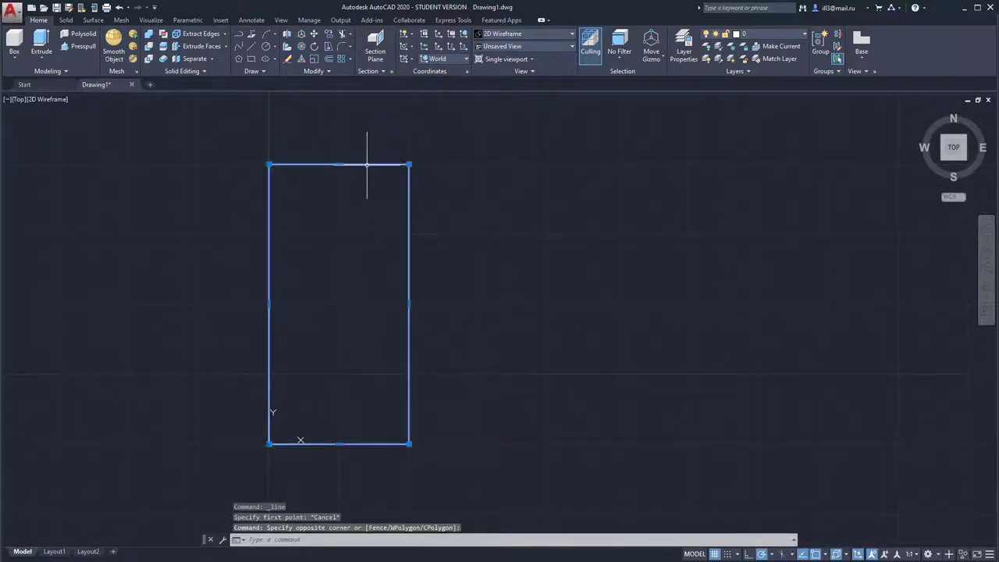
{"action": "key", "text": "Delete"}
{"action": "left_click", "coordinate": [20, 100]}
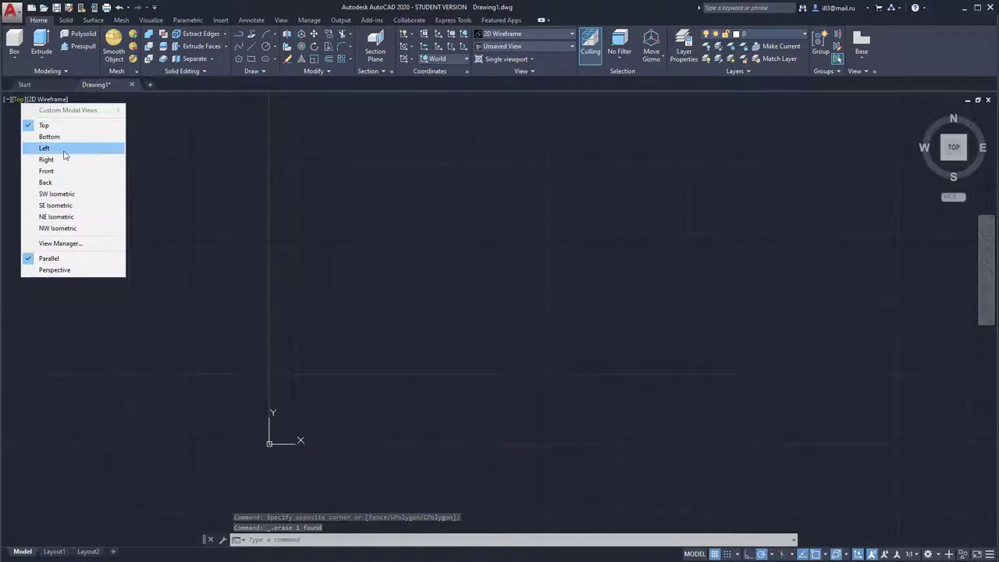
{"action": "left_click", "coordinate": [65, 175]}
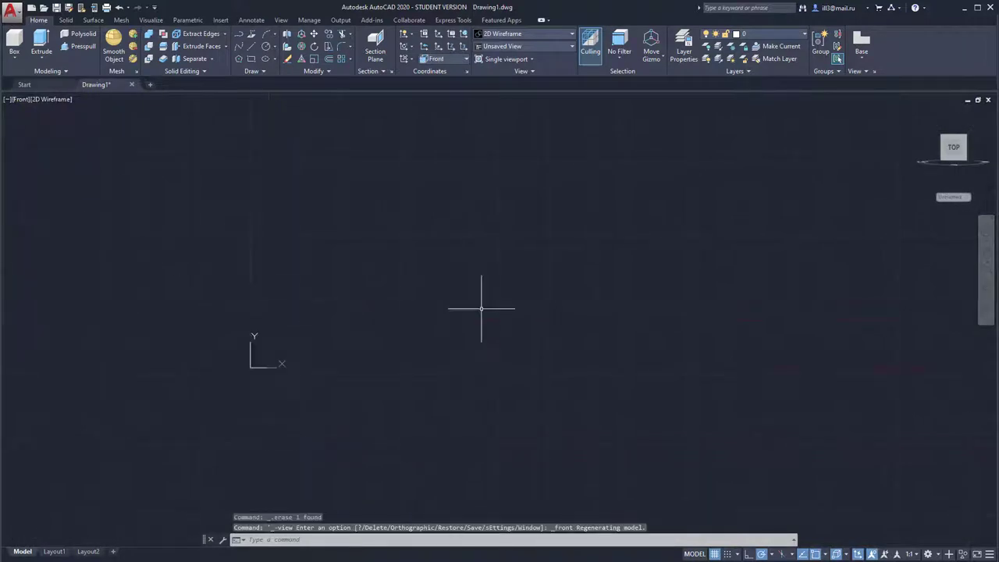
{"action": "left_click", "coordinate": [252, 58]}
{"action": "type", "text": "0"}
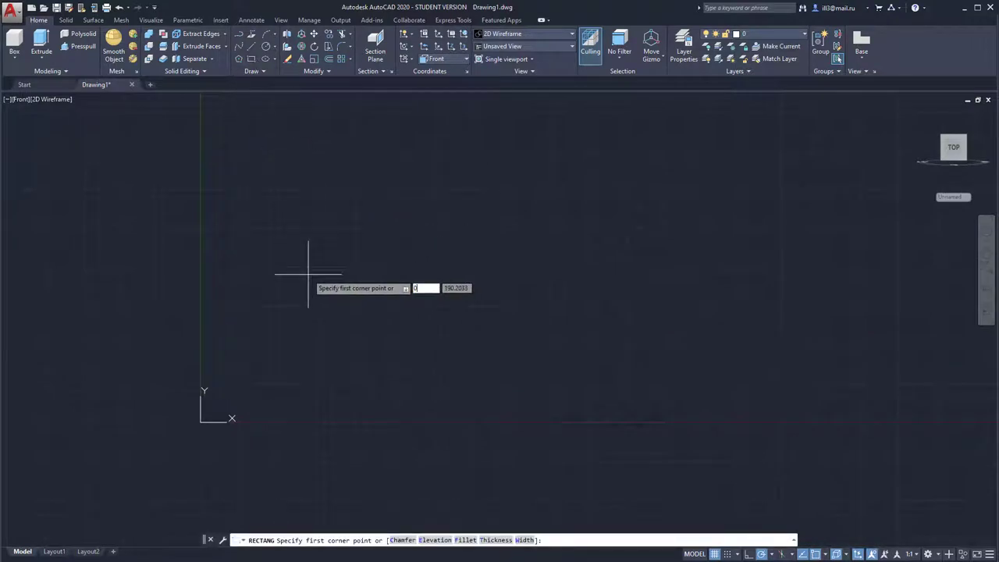
{"action": "key", "text": "Tab"}
{"action": "key", "text": "Return"}
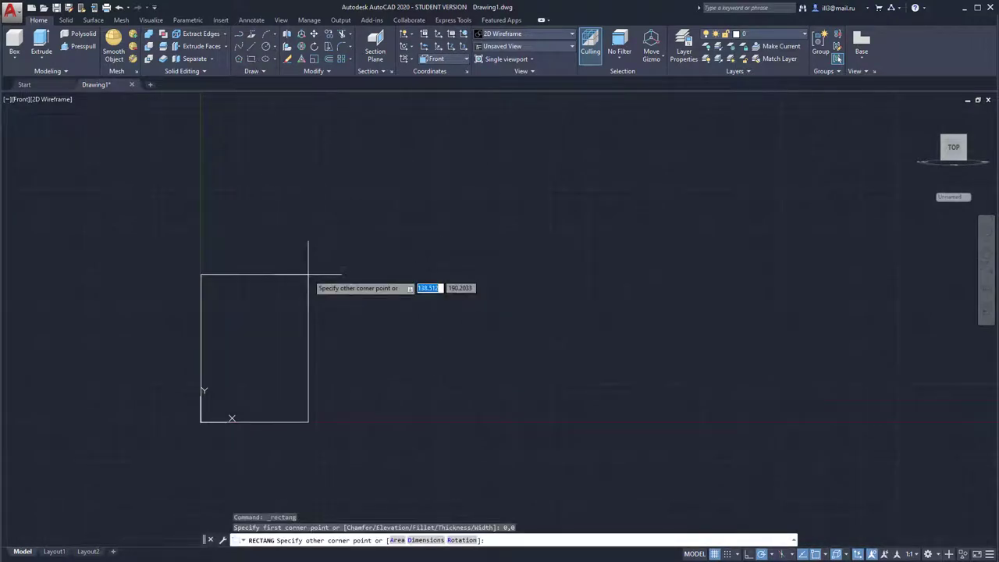
{"action": "key", "text": "Tab"}
{"action": "type", "text": "10"}
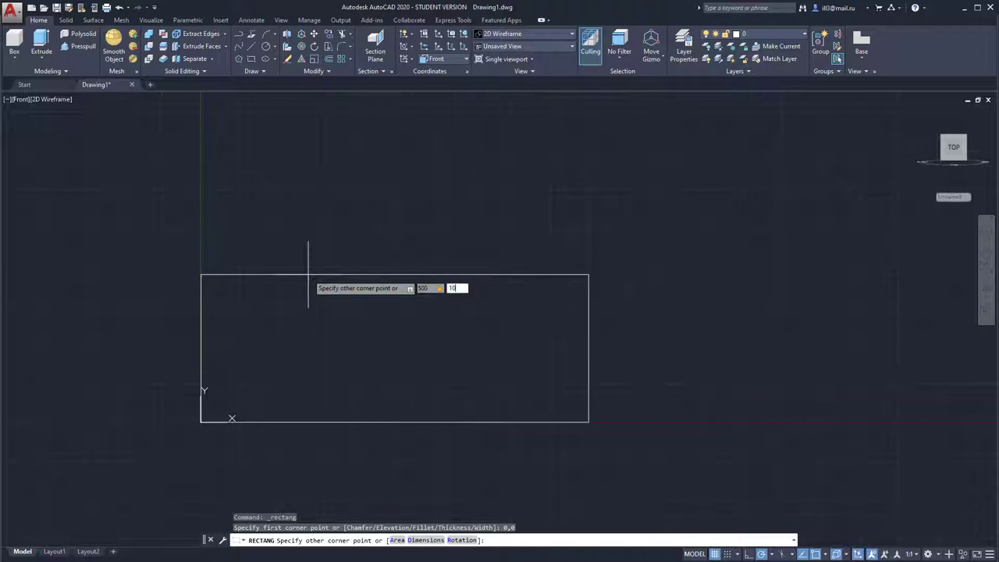
{"action": "key", "text": "Return"}
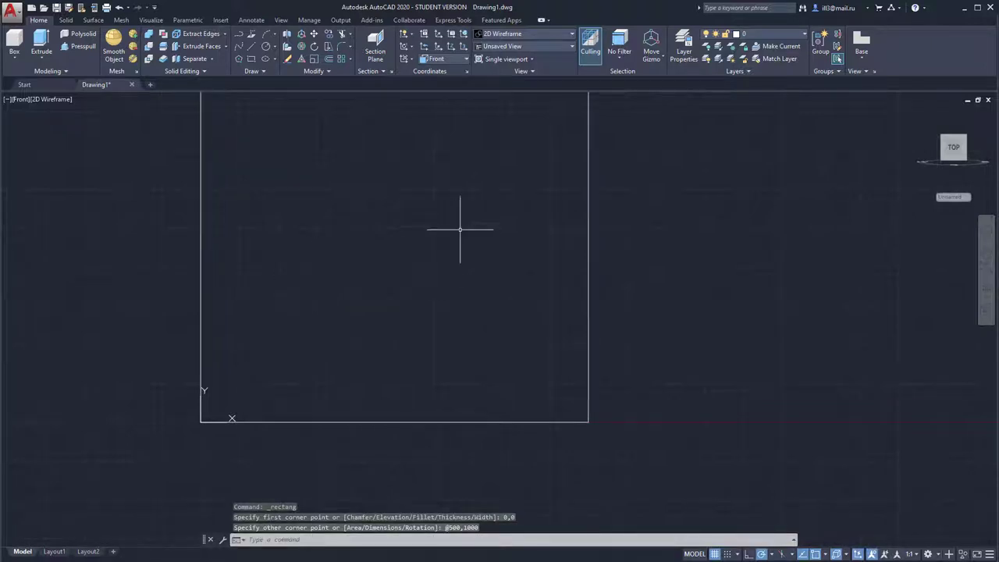
{"action": "scroll", "coordinate": [465, 226], "scroll_direction": "down", "scroll_amount": 3}
{"action": "middle_click_drag", "start_coordinate": [469, 222], "coordinate": [392, 323]}
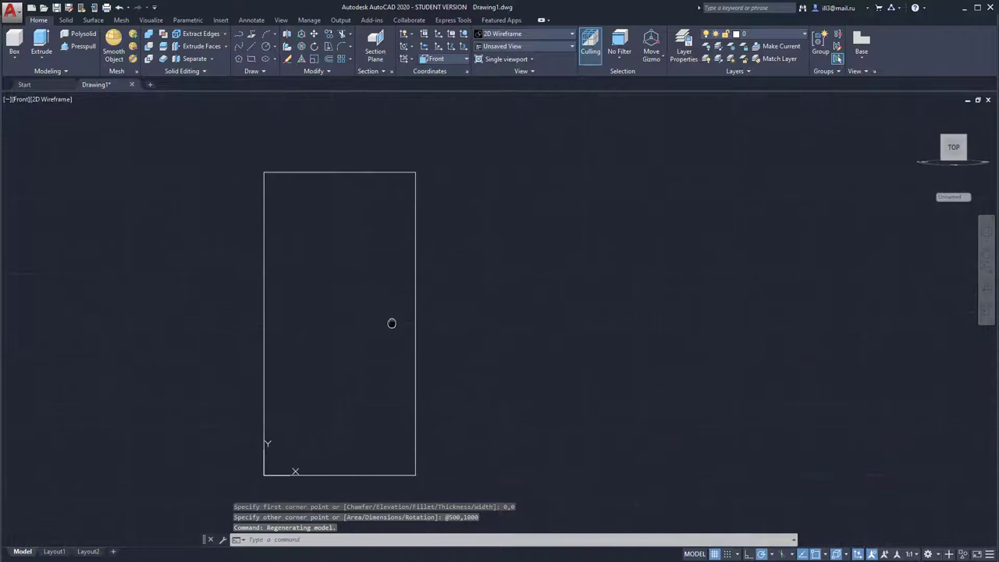
{"action": "scroll", "coordinate": [396, 320], "scroll_direction": "up", "scroll_amount": 2}
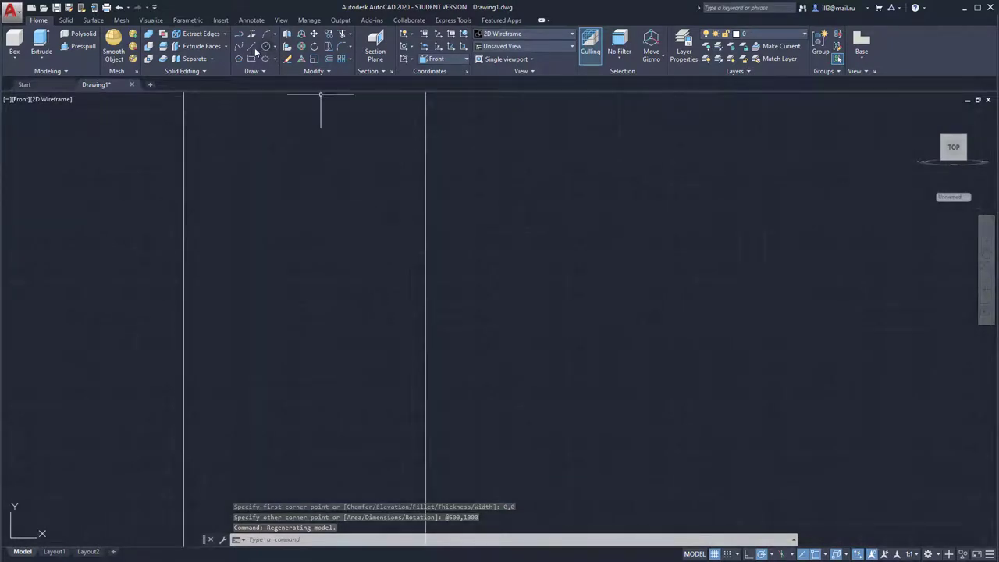
- Draw a two-segment line for the back and rear leg, from the top down to the floor
{"action": "type", "text": "l"}
{"action": "key", "text": "Return"}
{"action": "scroll", "coordinate": [383, 232], "scroll_direction": "down", "scroll_amount": 3}
{"action": "mouse_move", "coordinate": [384, 230]}
{"action": "middle_mouse_down"}
{"action": "mouse_move", "coordinate": [332, 242]}
{"action": "mouse_move", "coordinate": [352, 250]}
{"action": "mouse_move", "coordinate": [339, 229]}
{"action": "middle_mouse_up"}
{"action": "scroll", "coordinate": [339, 242], "scroll_direction": "up", "scroll_amount": 2}
{"action": "scroll", "coordinate": [352, 249], "scroll_direction": "up", "scroll_amount": 2}
{"action": "left_click", "coordinate": [354, 151]}
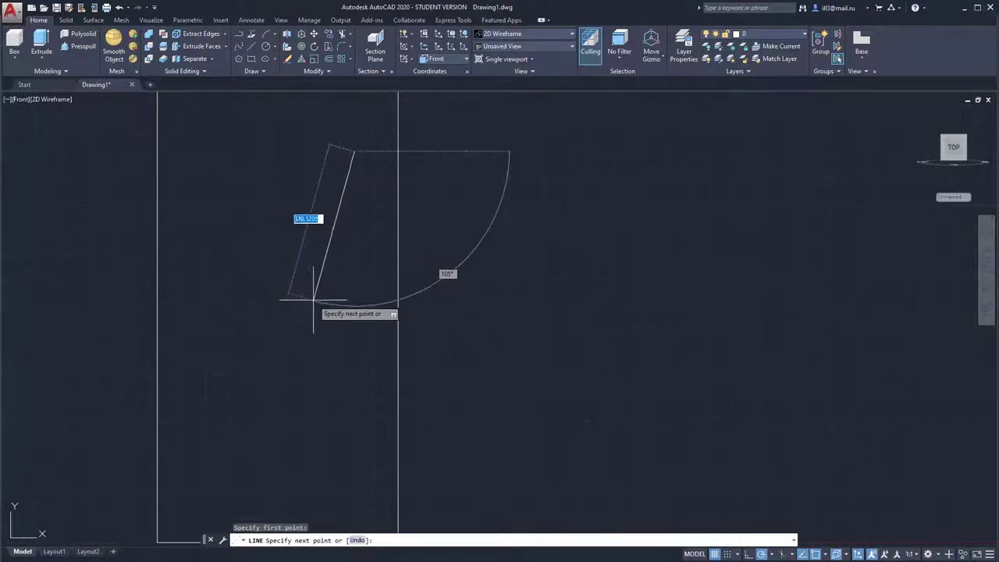
{"action": "key", "text": "Escape"}
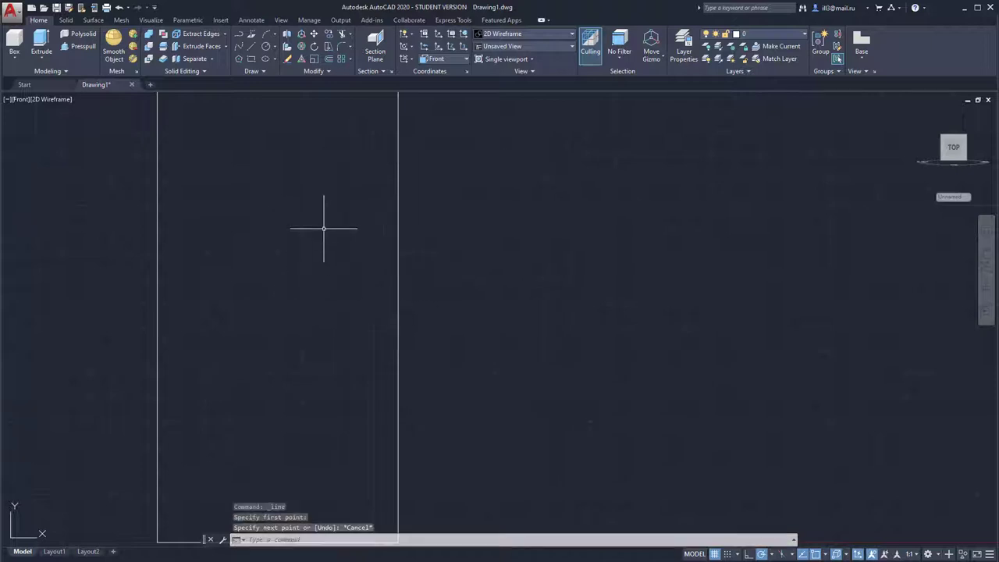
{"action": "key", "text": "Return"}
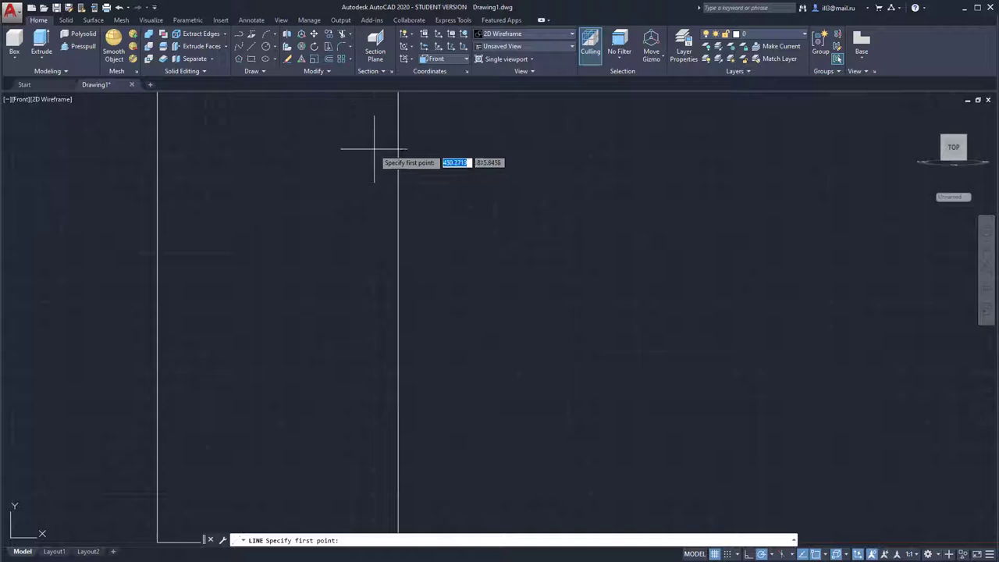
{"action": "left_click", "coordinate": [373, 149]}
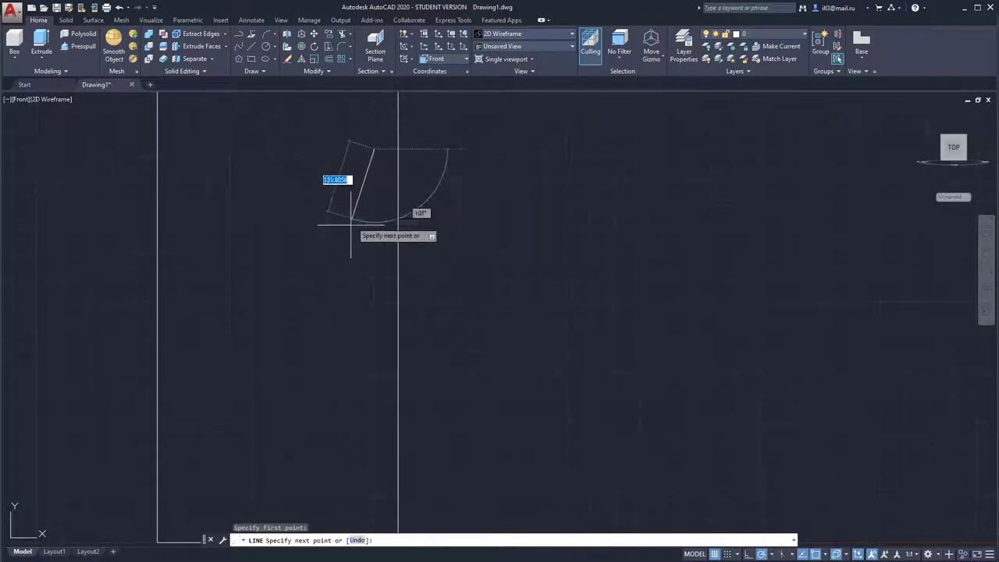
{"action": "left_click", "coordinate": [311, 323]}
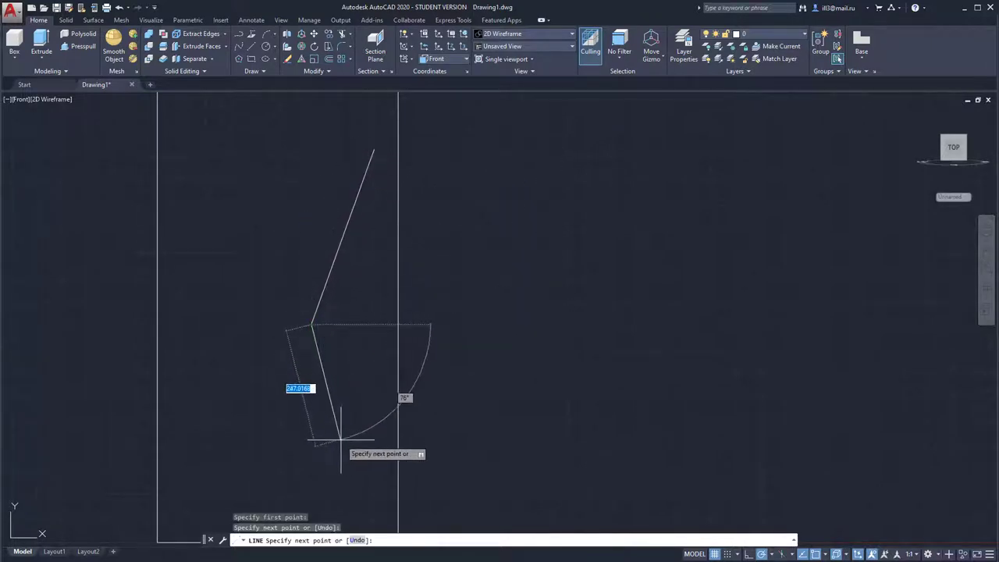
{"action": "left_click", "coordinate": [350, 464]}
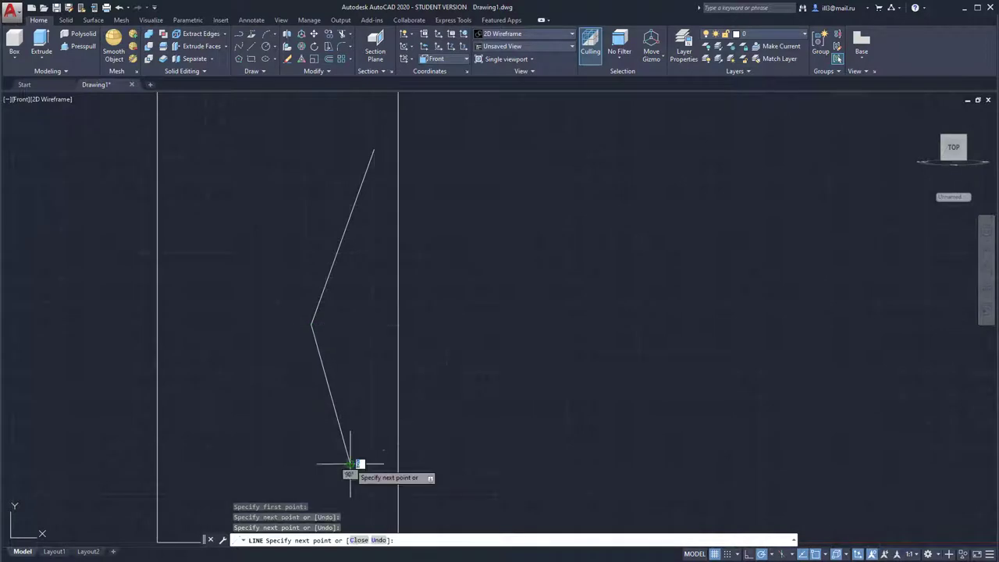
{"action": "right_click", "coordinate": [368, 323]}
{"action": "left_click", "coordinate": [374, 327]}
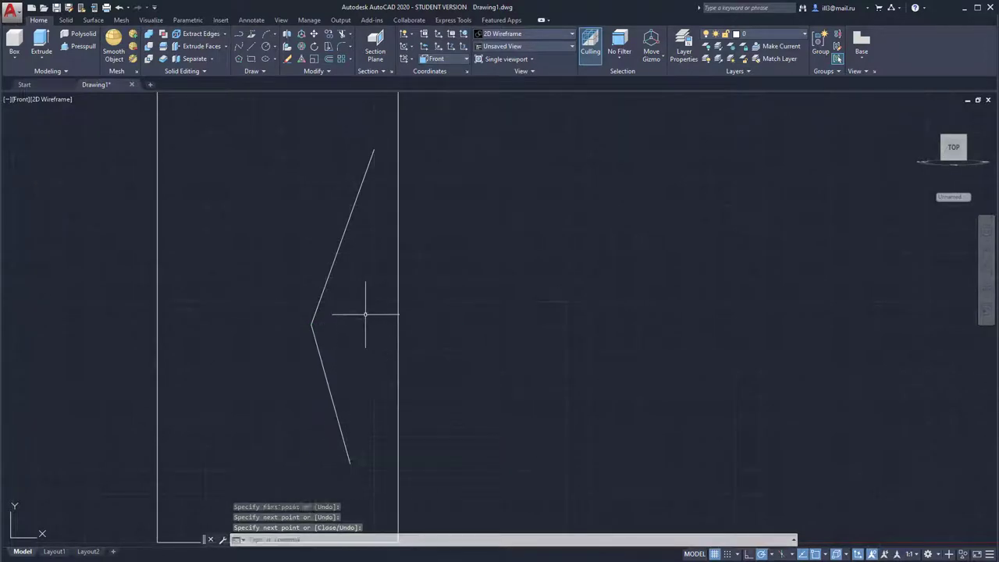
- Draw the horizontal seat line and the front leg down to the floor
{"action": "key", "text": "Return"}
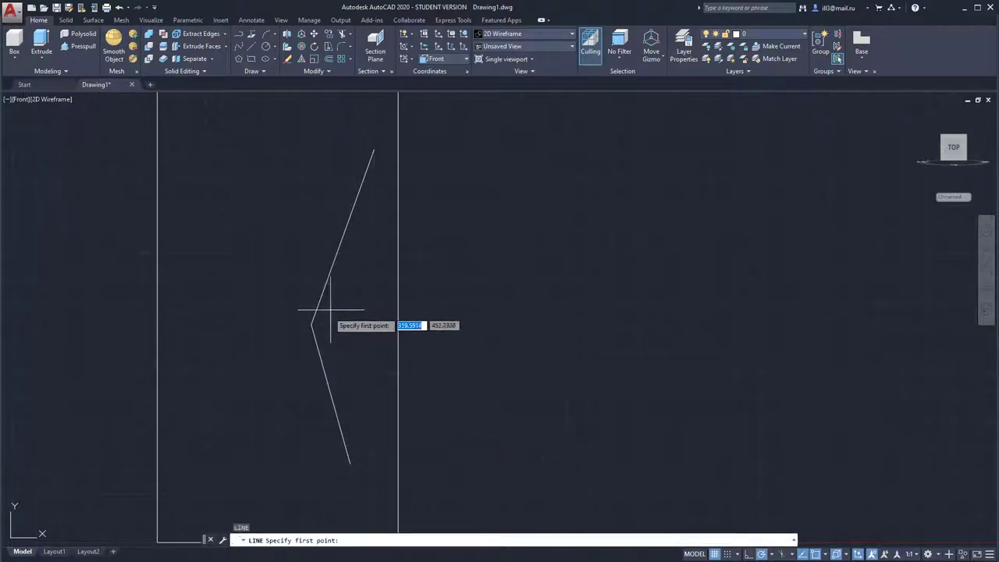
{"action": "left_click", "coordinate": [311, 324]}
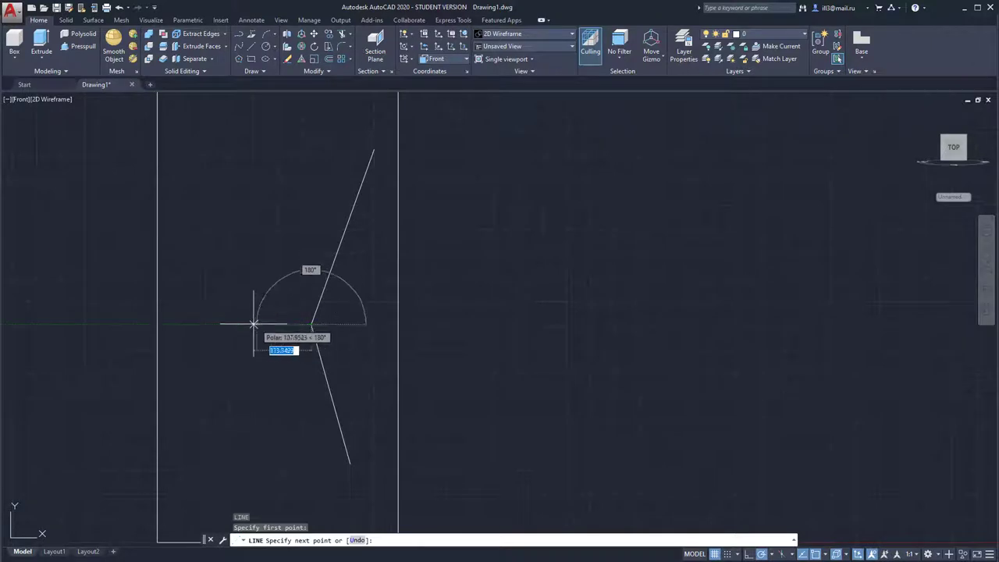
{"action": "left_click", "coordinate": [201, 323]}
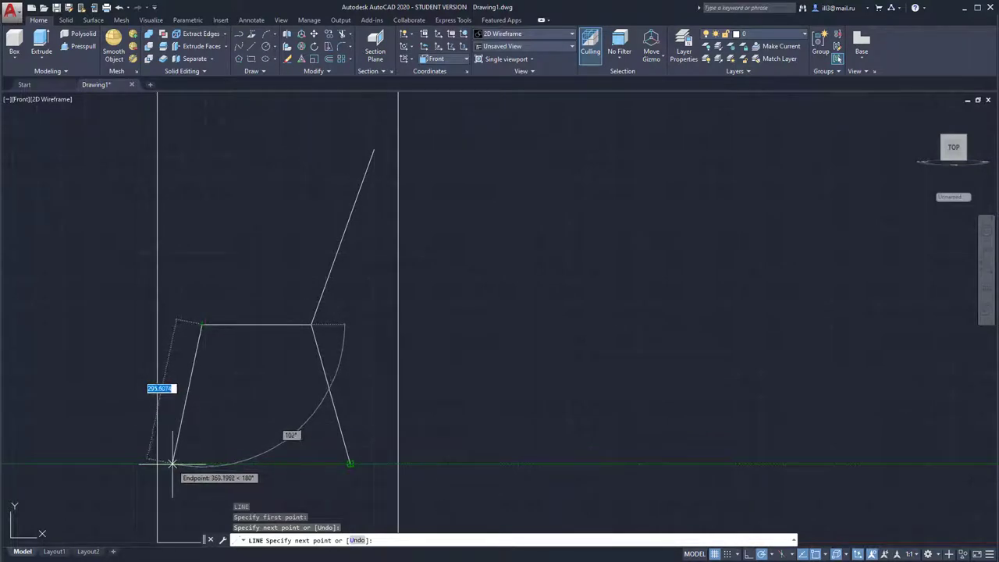
{"action": "left_click", "coordinate": [171, 463]}
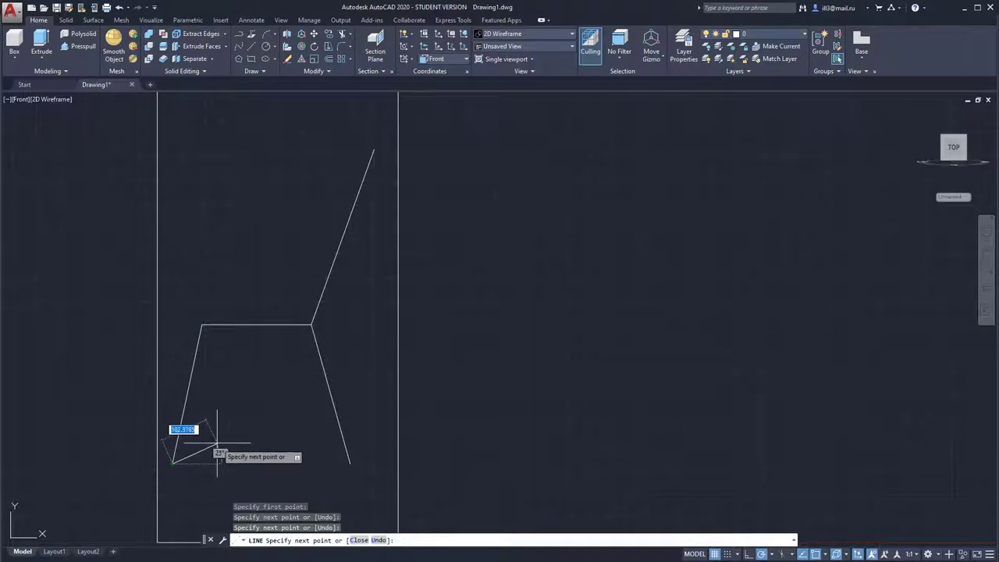
{"action": "key", "text": "Return"}
{"action": "middle_click_drag", "start_coordinate": [263, 350], "coordinate": [267, 349]}
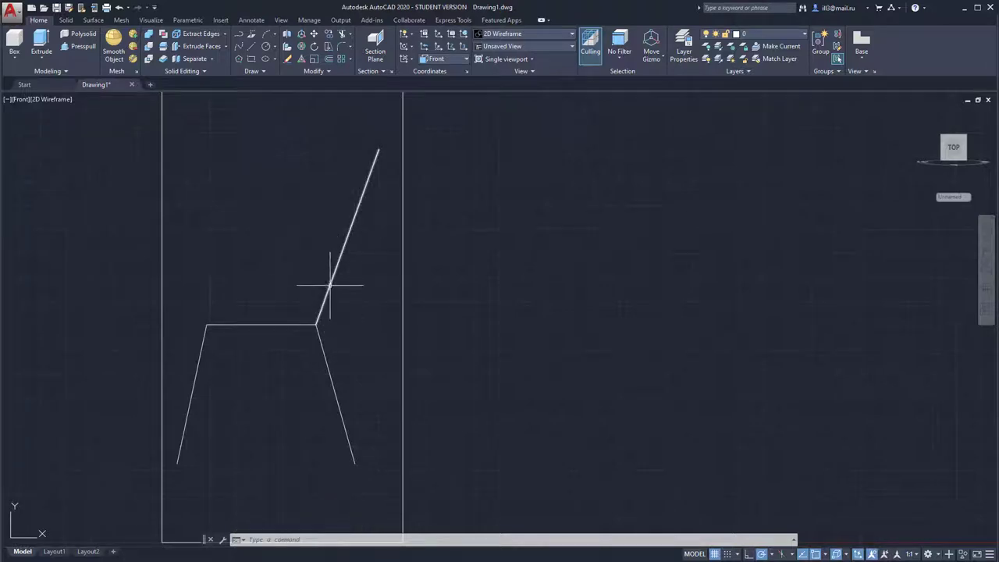
- Delete the upper back line and stretch the rear leg's top end upward
{"action": "left_click", "coordinate": [329, 286]}
{"action": "key", "text": "Delete"}
{"action": "left_click", "coordinate": [322, 346]}
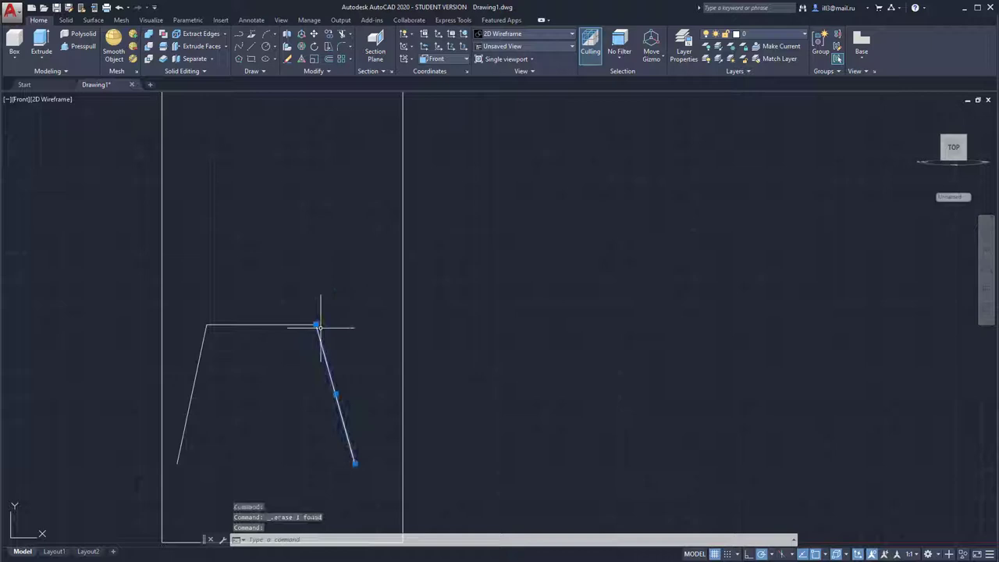
{"action": "left_click", "coordinate": [316, 325]}
{"action": "left_click", "coordinate": [307, 295]}
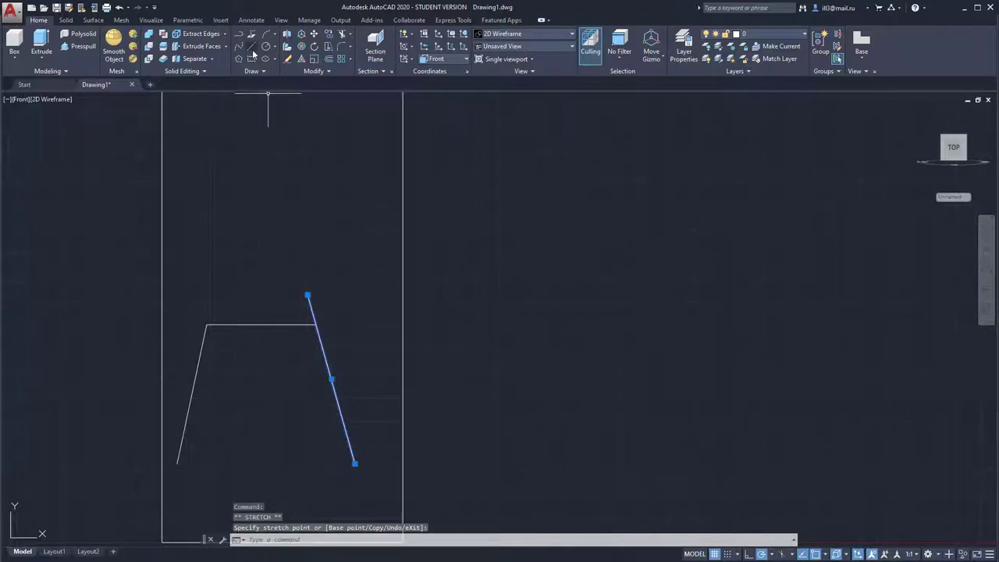
- Draw a new reclined backrest line up from the rear leg's top
{"action": "type", "text": "l"}
{"action": "key", "text": "Return"}
{"action": "left_click", "coordinate": [308, 295]}
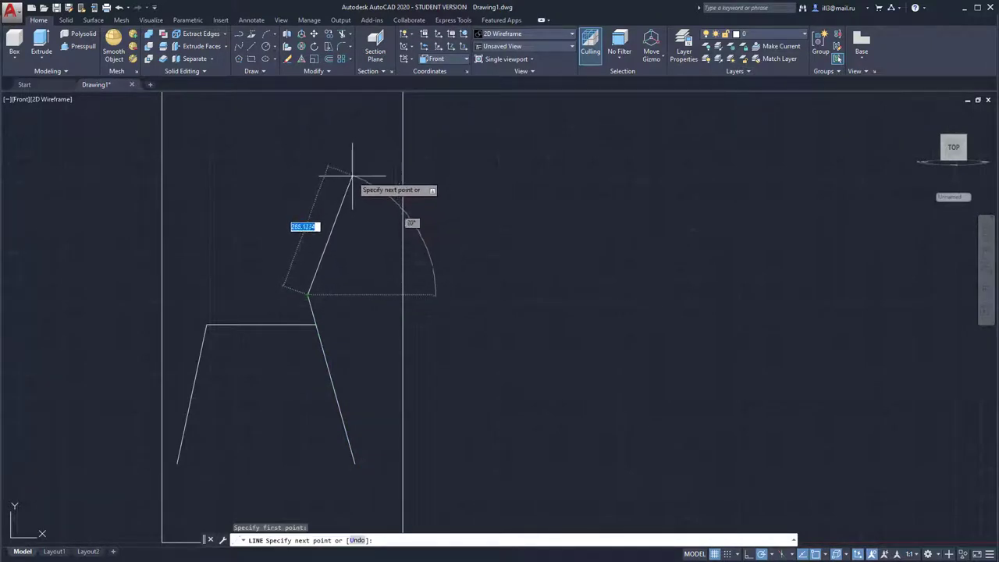
{"action": "left_click", "coordinate": [350, 177]}
{"action": "right_click", "coordinate": [350, 178]}
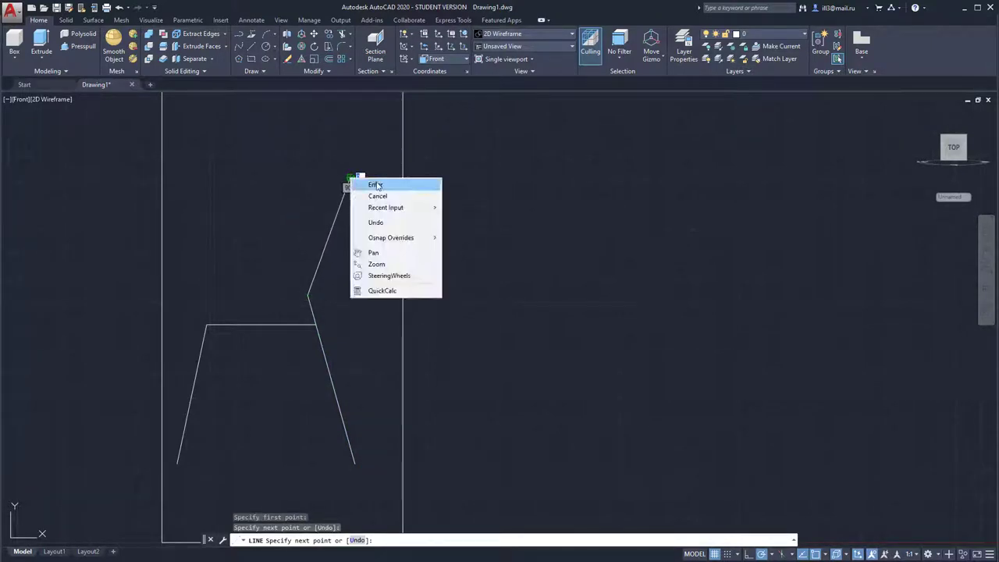
{"action": "left_click", "coordinate": [365, 182]}
{"action": "scroll", "coordinate": [351, 284], "scroll_direction": "down", "scroll_amount": 2}
{"action": "scroll", "coordinate": [355, 279], "scroll_direction": "up", "scroll_amount": 4}
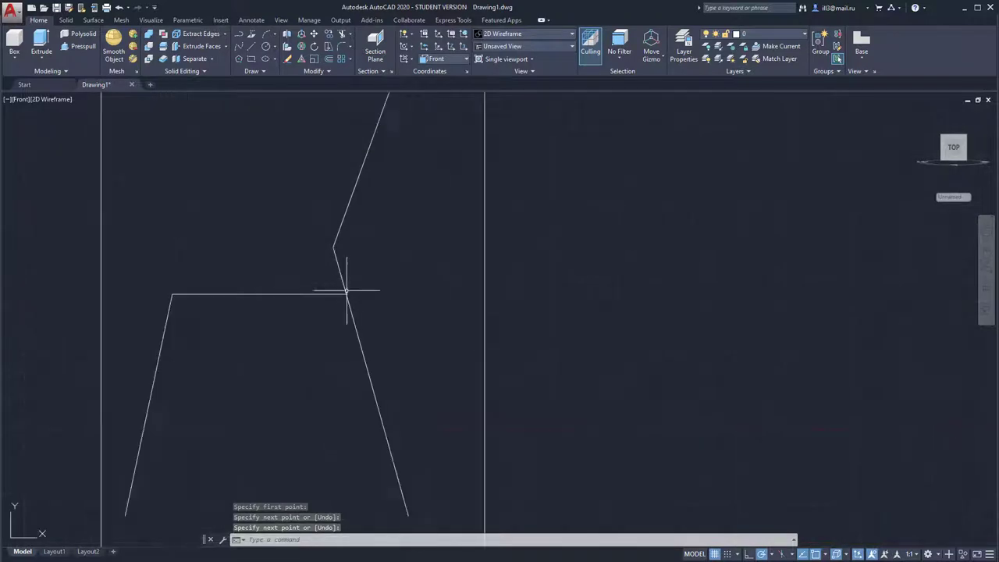
{"action": "scroll", "coordinate": [350, 289], "scroll_direction": "up", "scroll_amount": 2}
{"action": "scroll", "coordinate": [349, 273], "scroll_direction": "down", "scroll_amount": 4}
{"action": "middle_click_drag", "start_coordinate": [350, 273], "coordinate": [331, 306]}
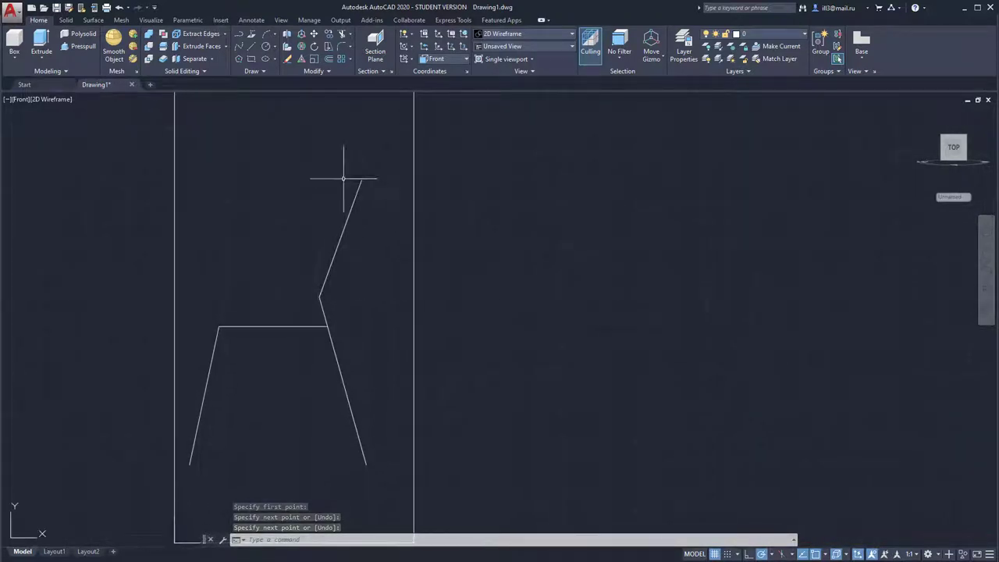
- Offset the front leg, seat, rear leg and backrest lines by 20 units
{"action": "left_click", "coordinate": [327, 60]}
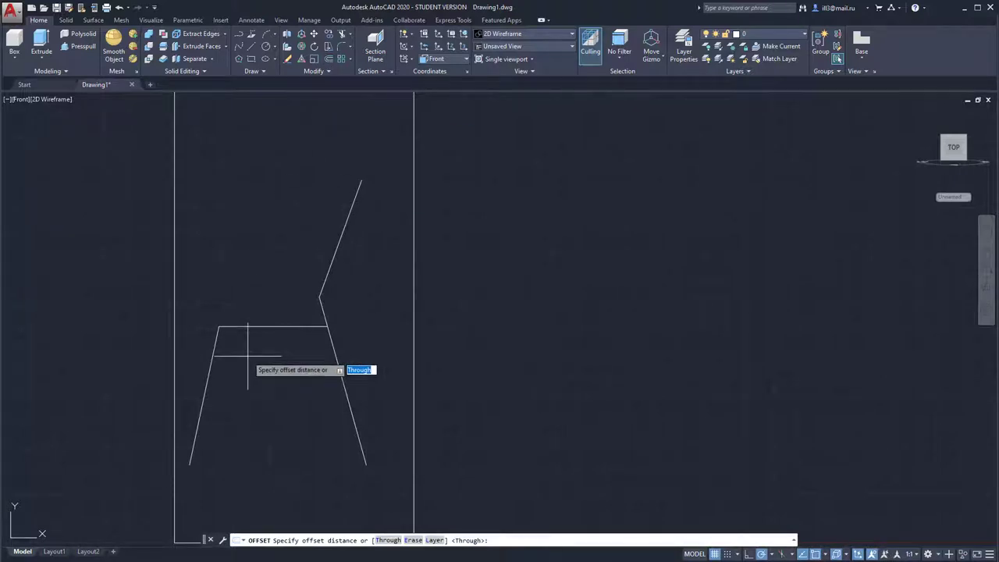
{"action": "type", "text": "20"}
{"action": "key", "text": "Return"}
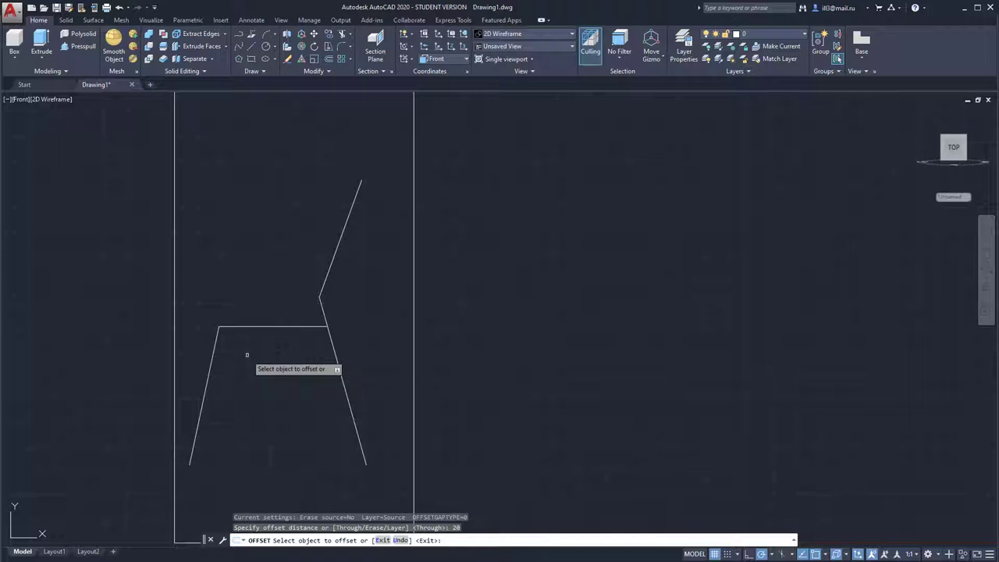
{"action": "left_click", "coordinate": [215, 348]}
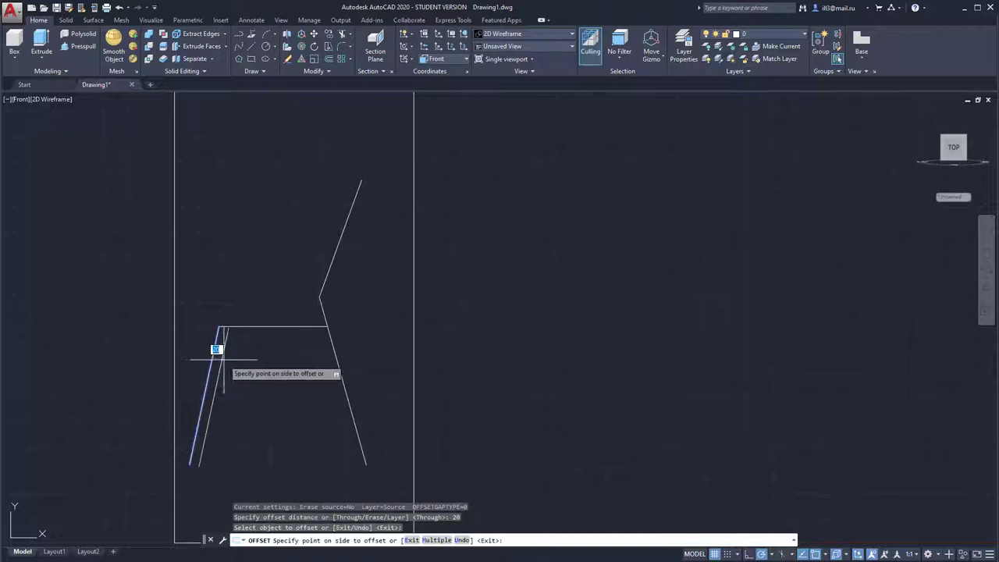
{"action": "left_click", "coordinate": [217, 349]}
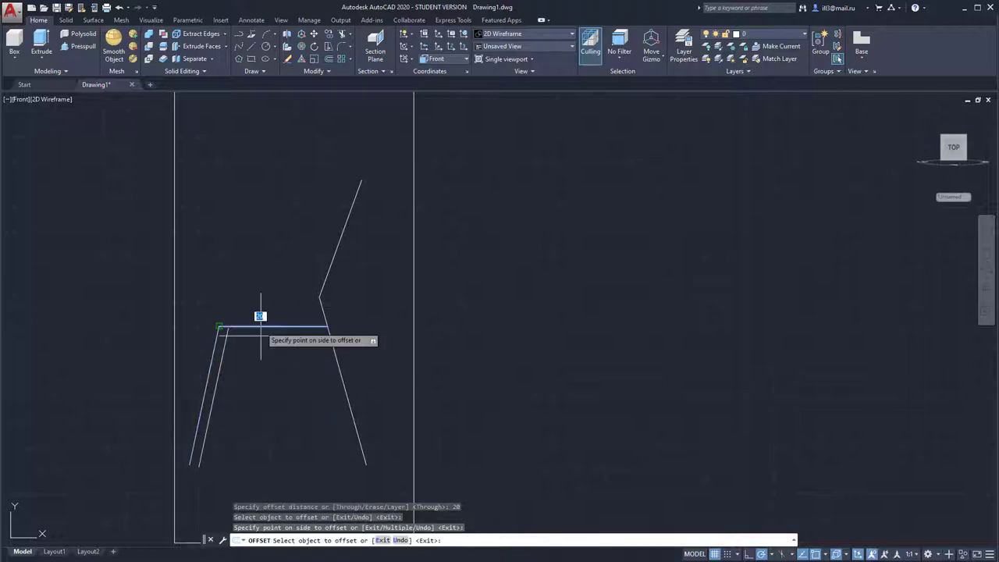
{"action": "left_click", "coordinate": [262, 334]}
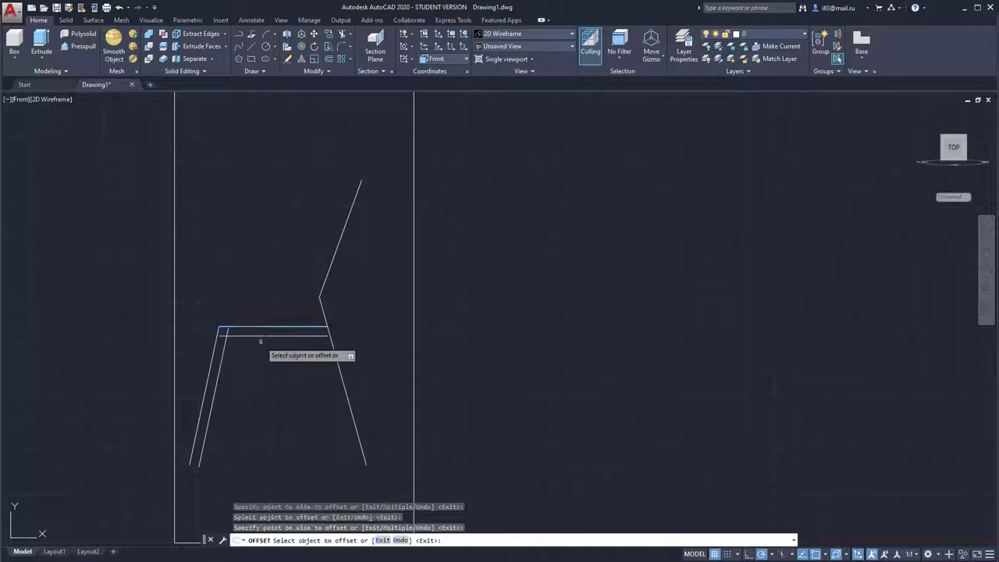
{"action": "left_click", "coordinate": [338, 370]}
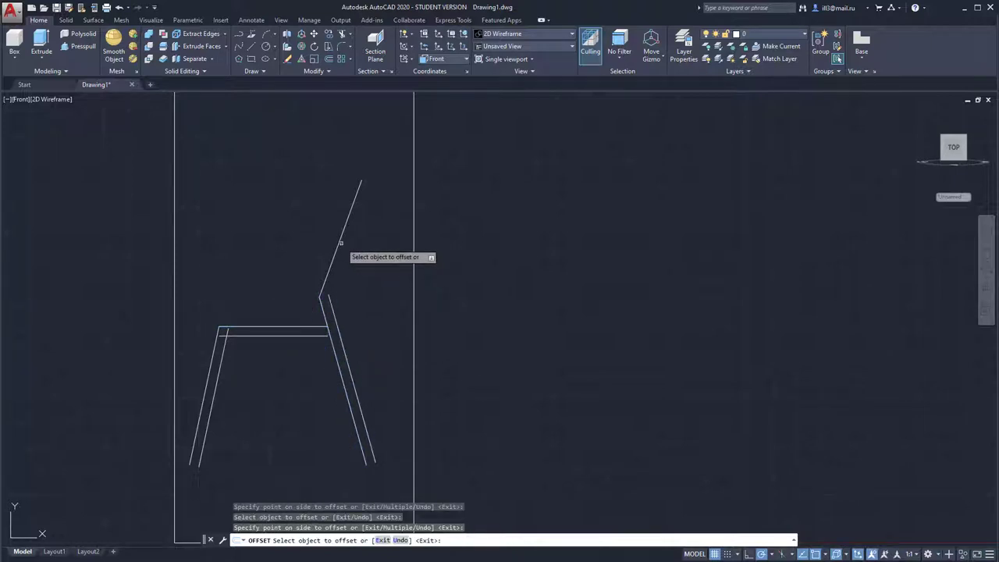
{"action": "left_click", "coordinate": [340, 244]}
{"action": "left_click", "coordinate": [401, 196]}
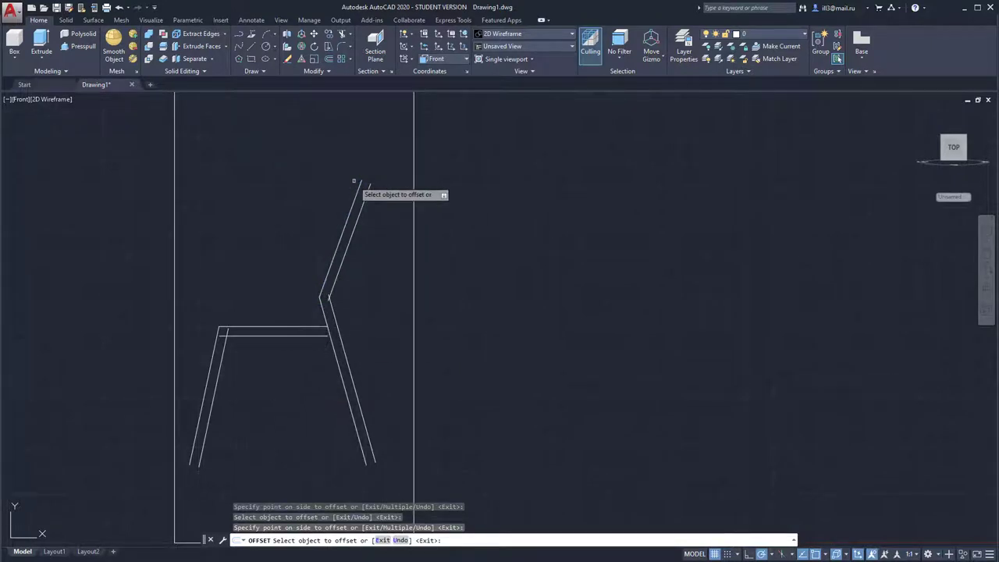
{"action": "key", "text": "Escape"}
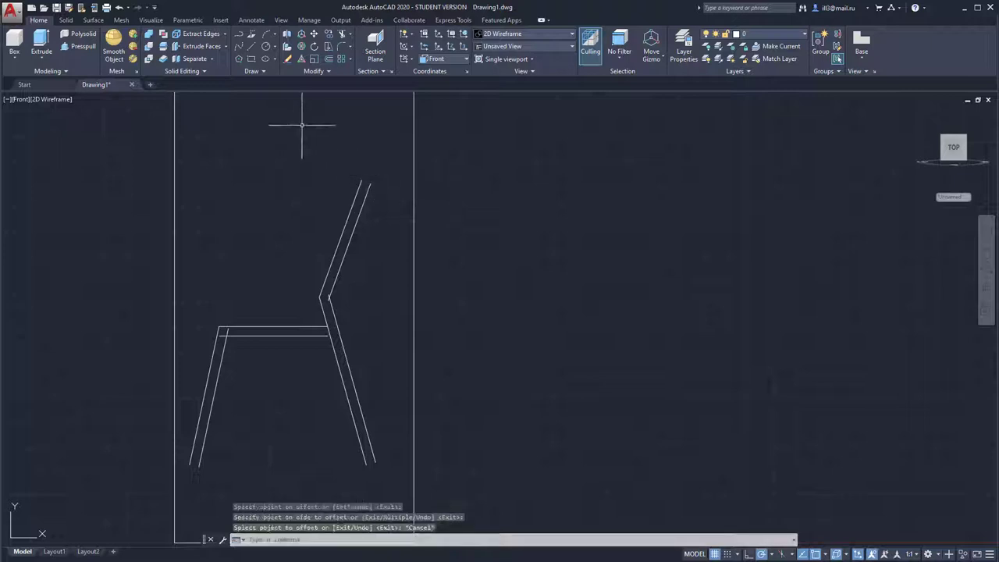
- Cap the top of the backrest with a short line
{"action": "left_click", "coordinate": [251, 47]}
{"action": "scroll", "coordinate": [335, 163], "scroll_direction": "up", "scroll_amount": 4}
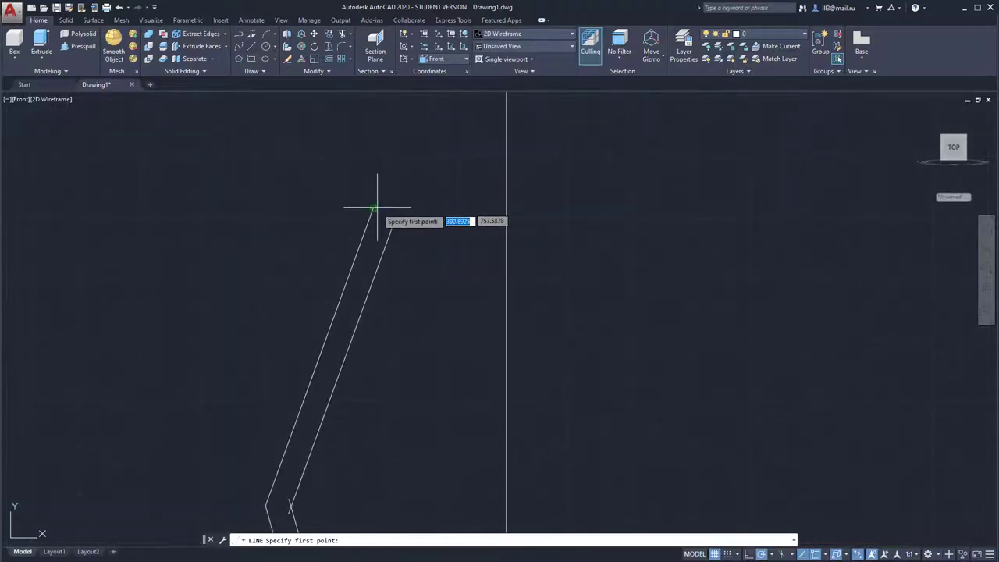
{"action": "left_click", "coordinate": [373, 209]}
{"action": "left_click", "coordinate": [395, 214]}
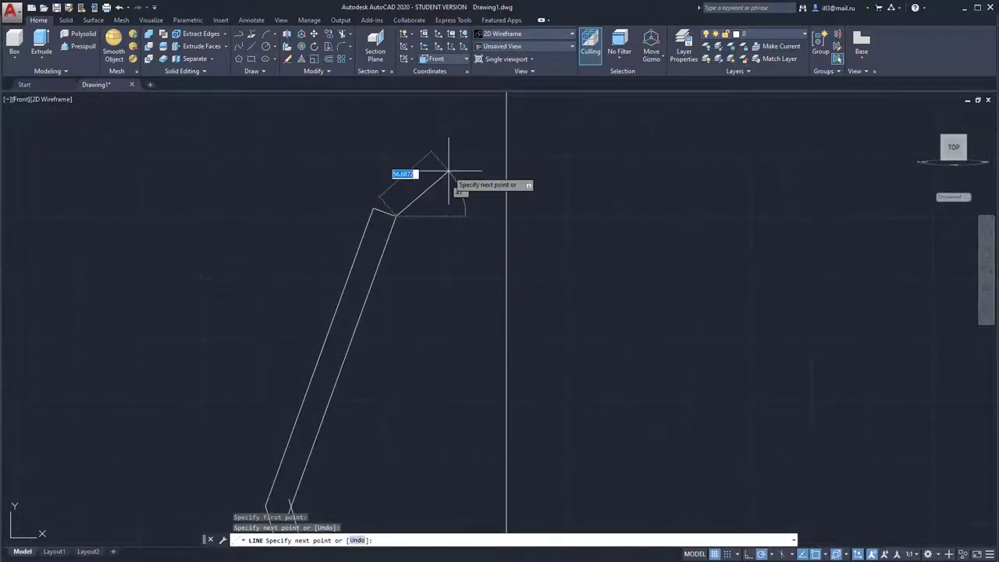
{"action": "key", "text": "Return"}
{"action": "middle_click_drag", "start_coordinate": [383, 383], "coordinate": [377, 212]}
{"action": "scroll", "coordinate": [362, 275], "scroll_direction": "down", "scroll_amount": 3}
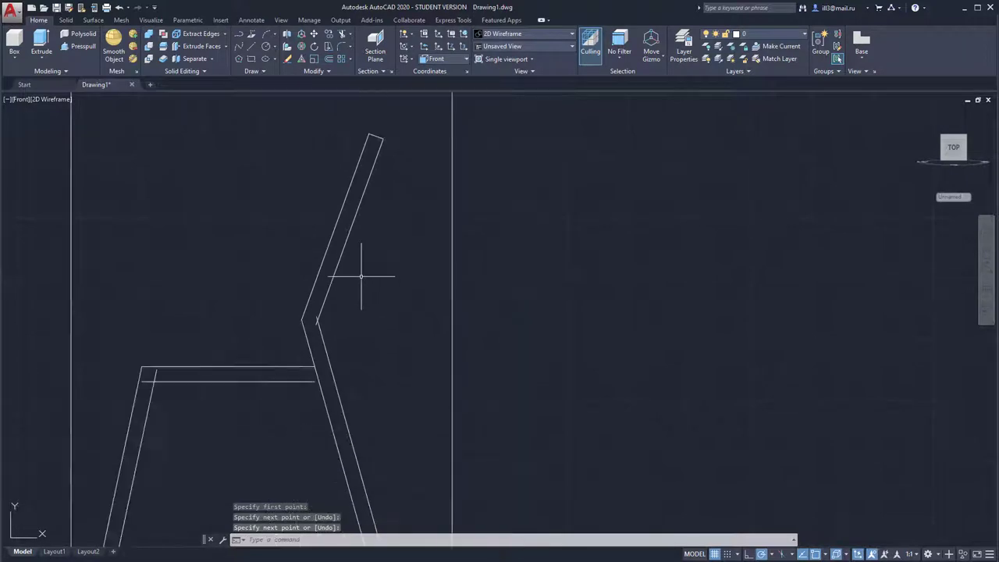
- Draw a ground line across the feet of both legs
{"action": "left_click", "coordinate": [250, 49]}
{"action": "middle_click_drag", "start_coordinate": [369, 364], "coordinate": [382, 290]}
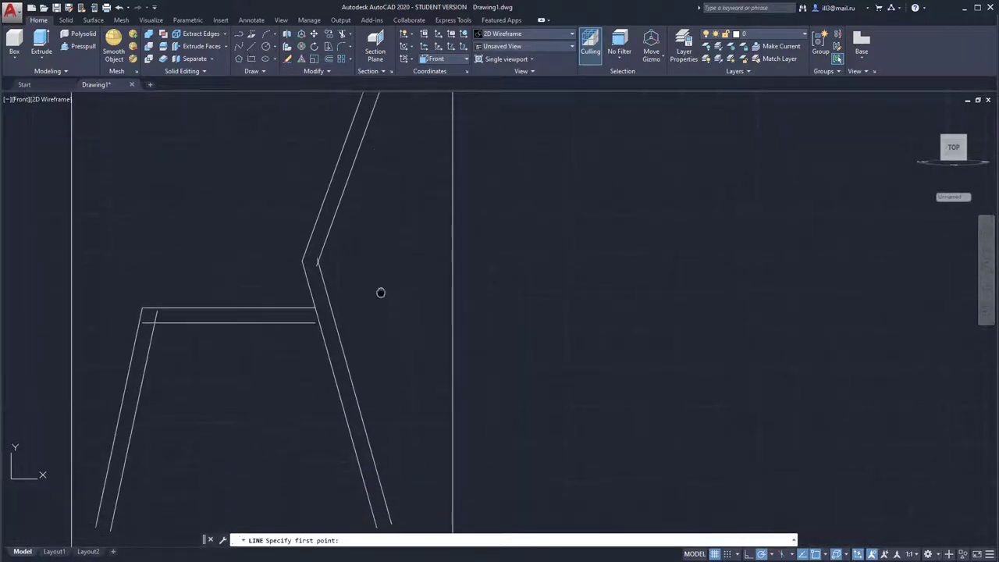
{"action": "scroll", "coordinate": [382, 290], "scroll_direction": "down", "scroll_amount": 2}
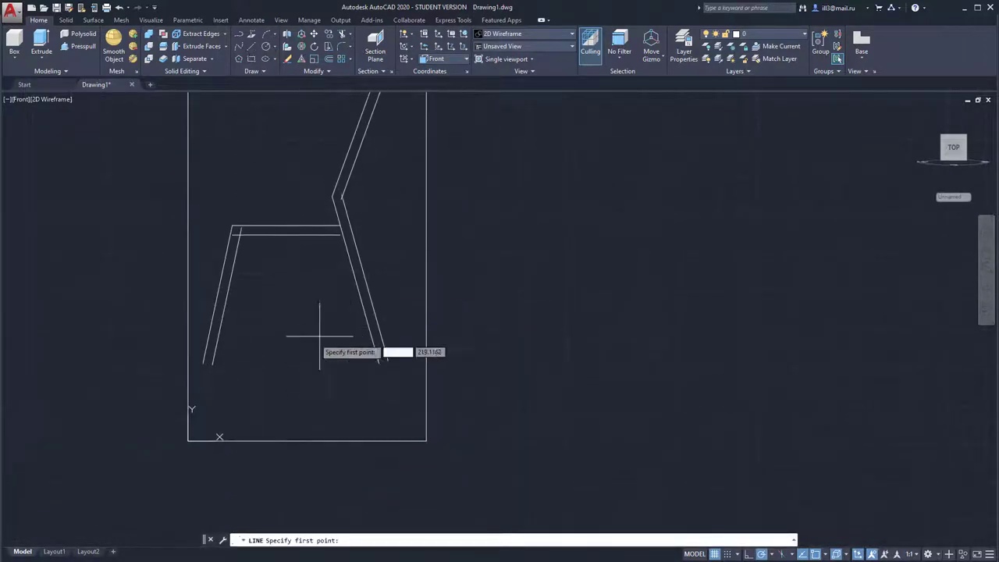
{"action": "left_click", "coordinate": [202, 355]}
{"action": "left_click", "coordinate": [406, 354]}
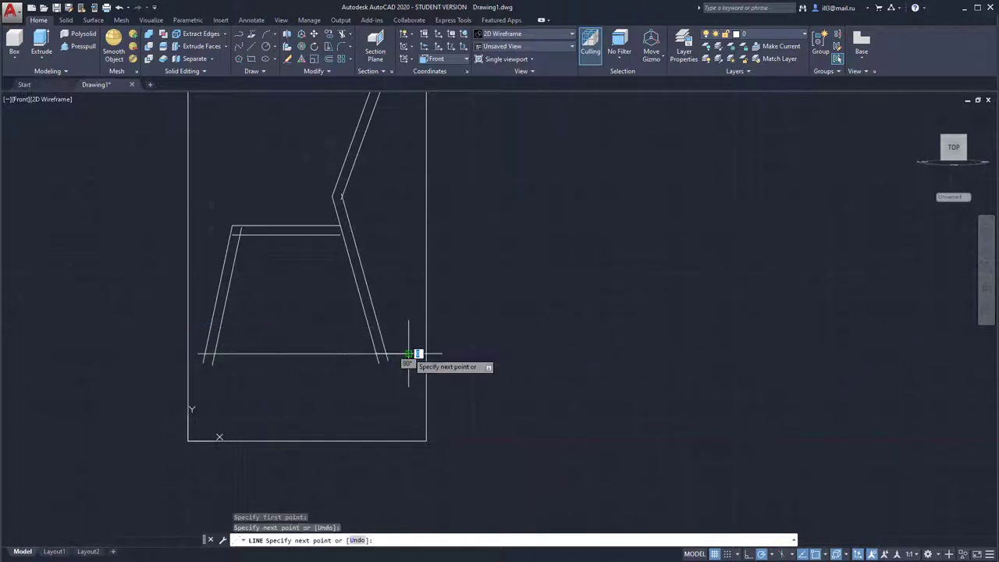
{"action": "key", "text": "Escape"}
{"action": "scroll", "coordinate": [312, 273], "scroll_direction": "up", "scroll_amount": 2}
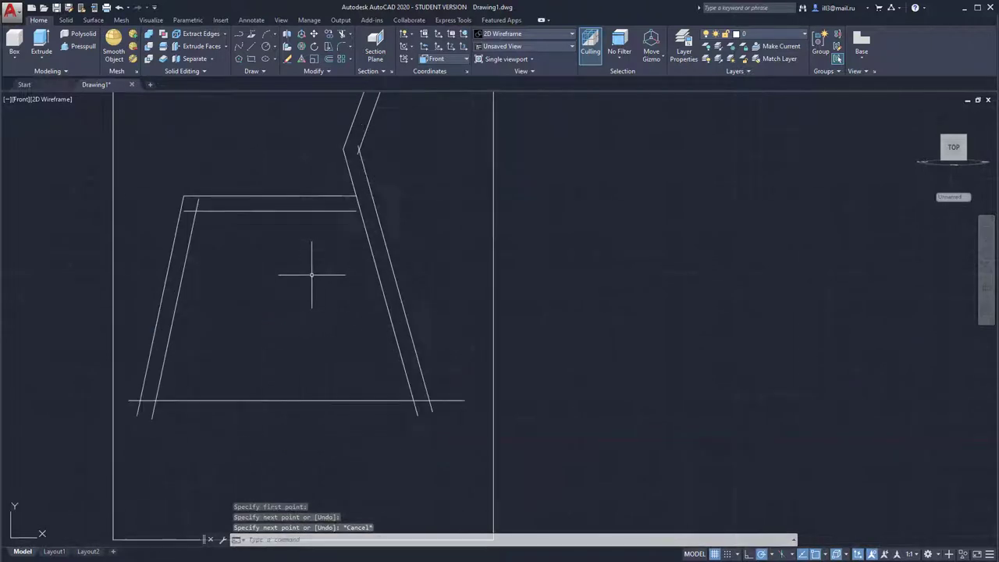
- Stretch the lower seat line's right end past the back leg
{"action": "left_click", "coordinate": [328, 211]}
{"action": "left_click", "coordinate": [357, 210]}
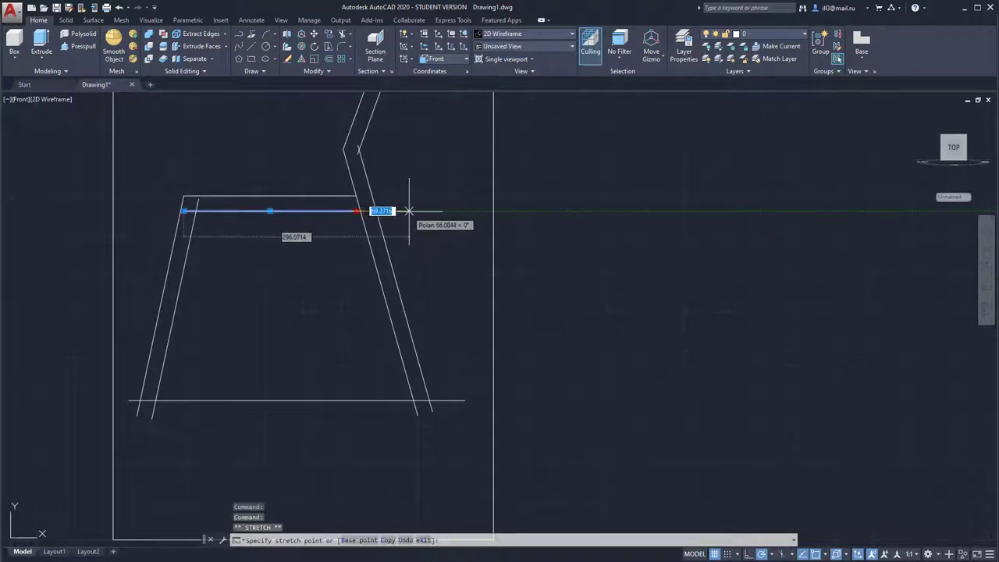
{"action": "left_click", "coordinate": [408, 211]}
{"action": "key", "text": "Escape"}
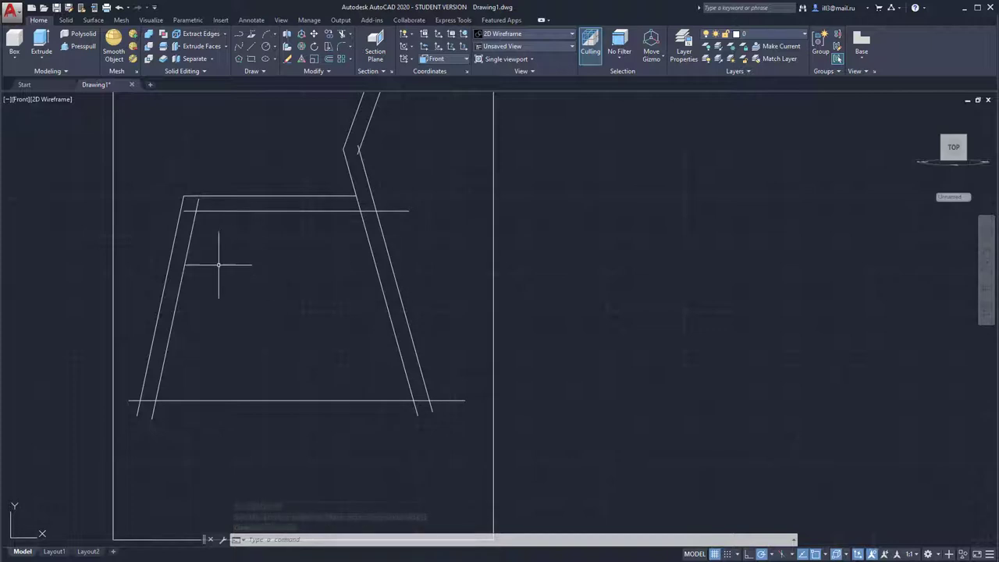
- Stretch both seat lines' left ends forward past the front leg
{"action": "mouse_move", "coordinate": [223, 268]}
{"action": "middle_mouse_down"}
{"action": "mouse_move", "coordinate": [263, 294]}
{"action": "mouse_move", "coordinate": [290, 272]}
{"action": "middle_mouse_up"}
{"action": "left_click", "coordinate": [292, 265]}
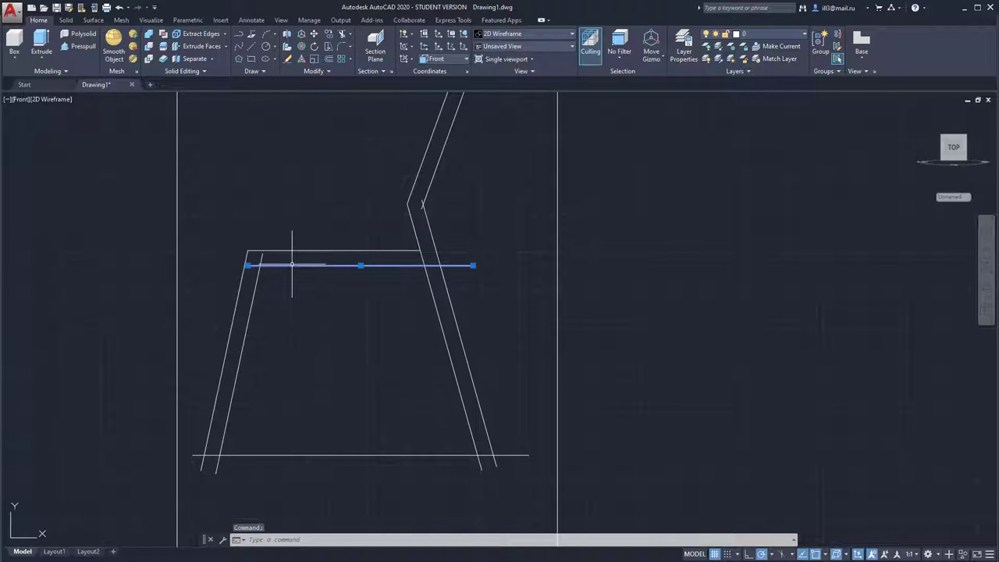
{"action": "left_click", "coordinate": [248, 251]}
{"action": "left_click", "coordinate": [212, 250]}
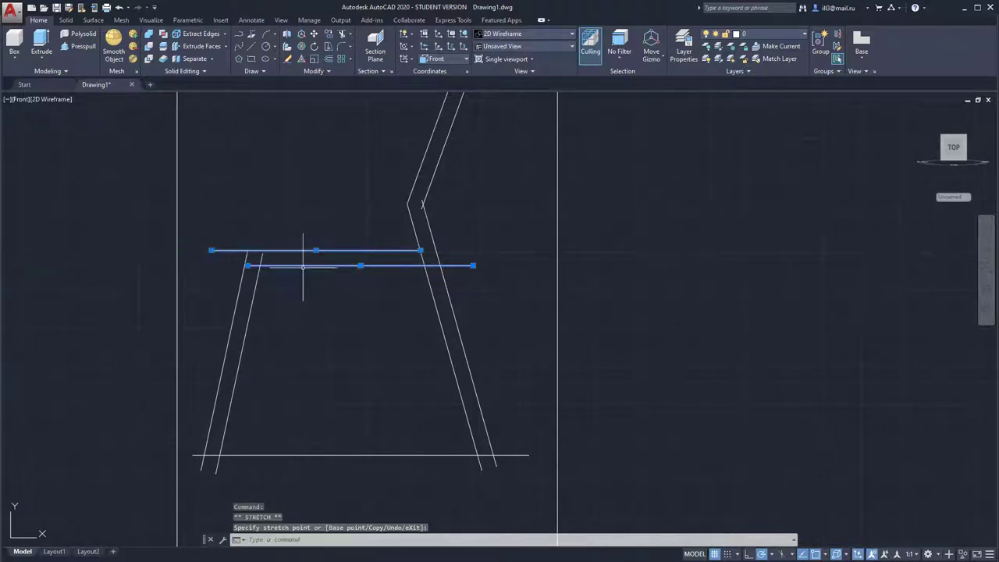
{"action": "key", "text": "Escape"}
{"action": "left_click", "coordinate": [302, 265]}
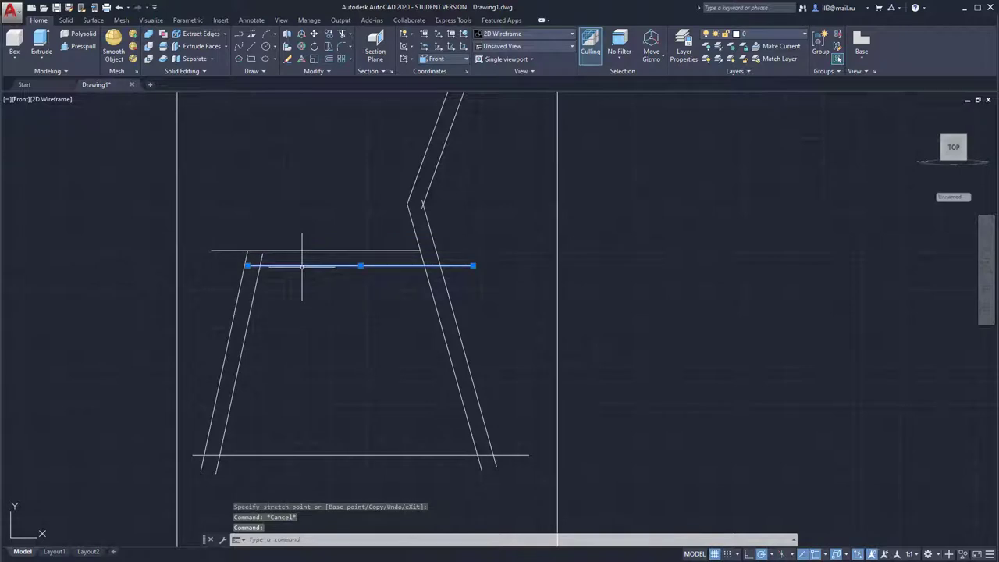
{"action": "left_click", "coordinate": [248, 265]}
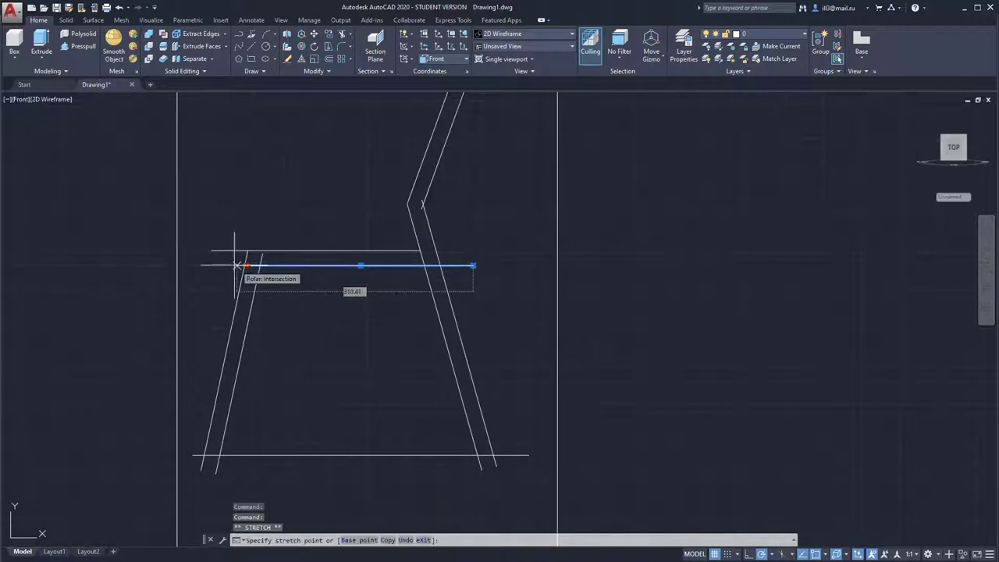
{"action": "left_click", "coordinate": [214, 266]}
{"action": "key", "text": "Escape"}
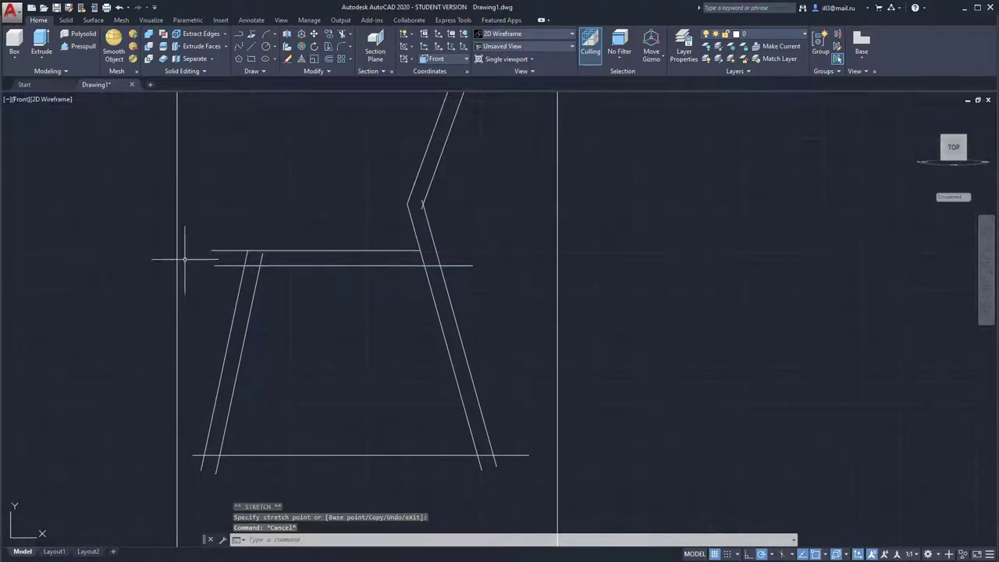
- Close the seat's front end with a short vertical line
{"action": "left_click", "coordinate": [251, 47]}
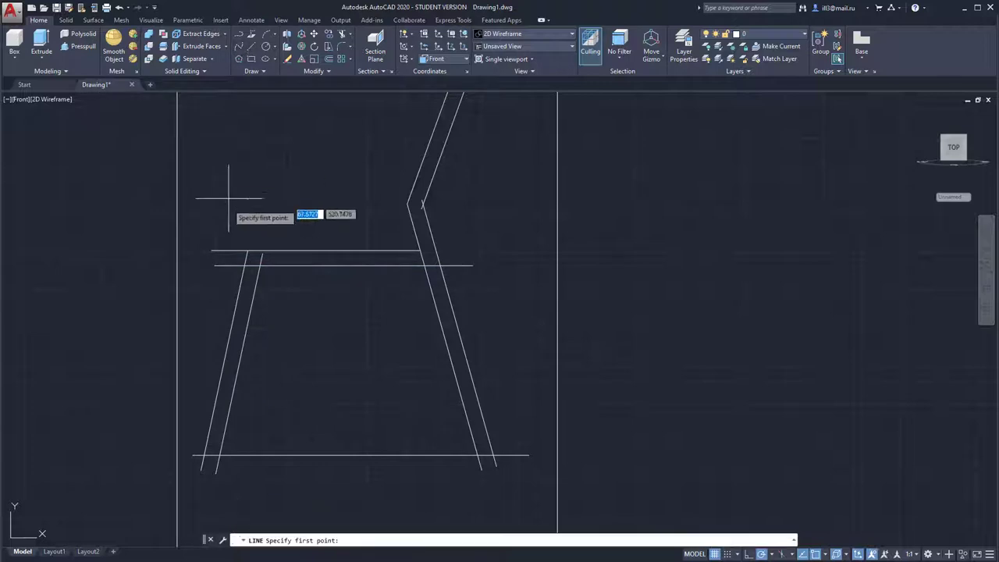
{"action": "left_click", "coordinate": [223, 252]}
{"action": "left_click", "coordinate": [223, 283]}
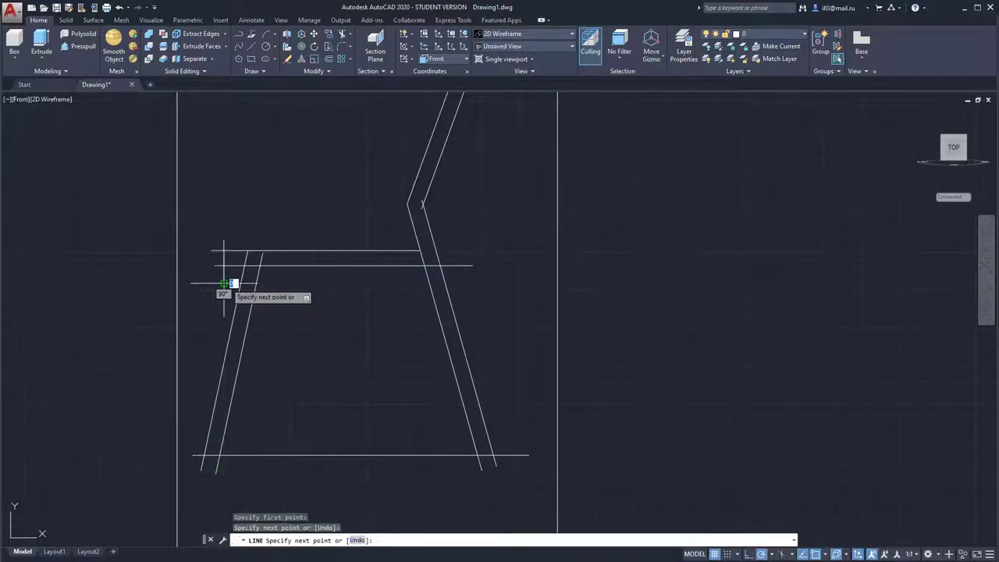
{"action": "key", "text": "Escape"}
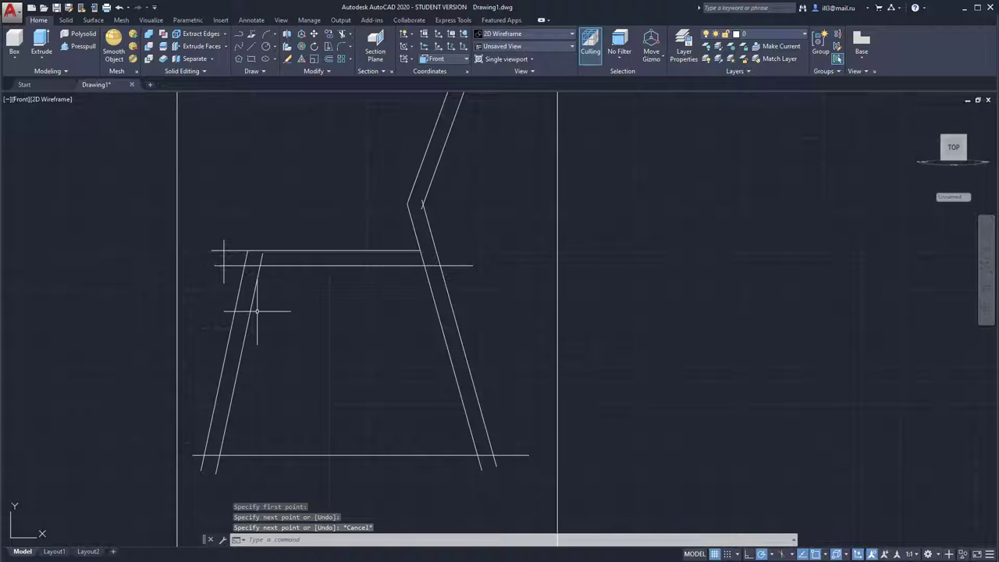
{"action": "scroll", "coordinate": [375, 250], "scroll_direction": "down", "scroll_amount": 3}
{"action": "mouse_move", "coordinate": [407, 220]}
{"action": "middle_mouse_down"}
{"action": "mouse_move", "coordinate": [334, 263]}
{"action": "mouse_move", "coordinate": [330, 249]}
{"action": "mouse_move", "coordinate": [329, 290]}
{"action": "middle_mouse_up"}
{"action": "scroll", "coordinate": [320, 284], "scroll_direction": "up", "scroll_amount": 2}
{"action": "scroll", "coordinate": [330, 263], "scroll_direction": "up", "scroll_amount": 3}
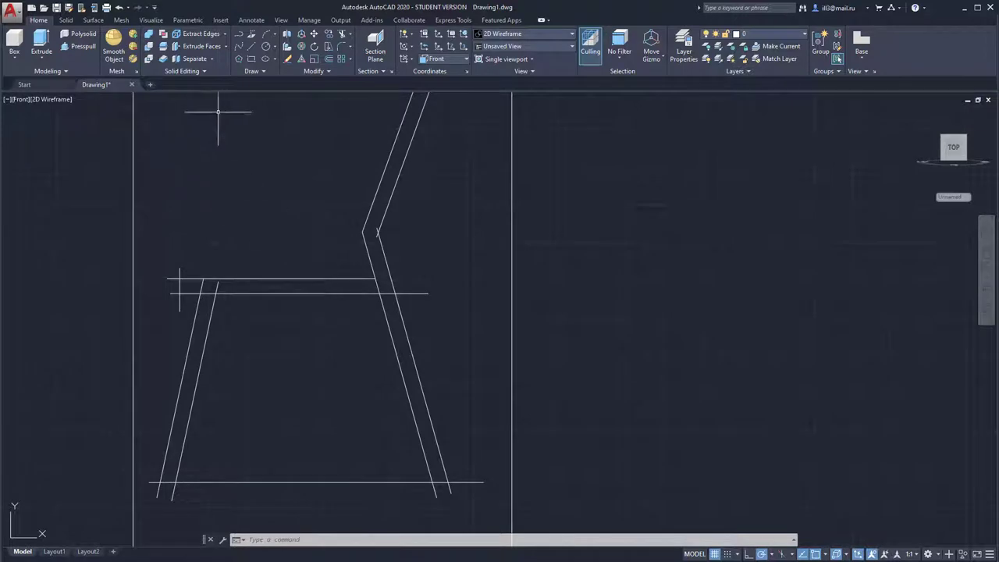
- Trim the seat line stubs at the left end and the leg lines inside the seat
{"action": "left_click", "coordinate": [343, 36]}
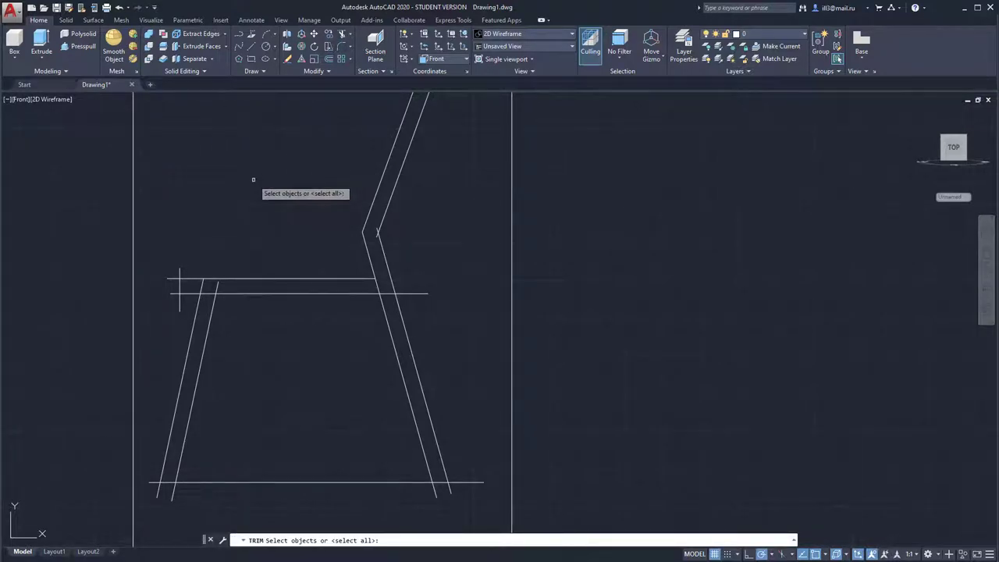
{"action": "key", "text": "Return"}
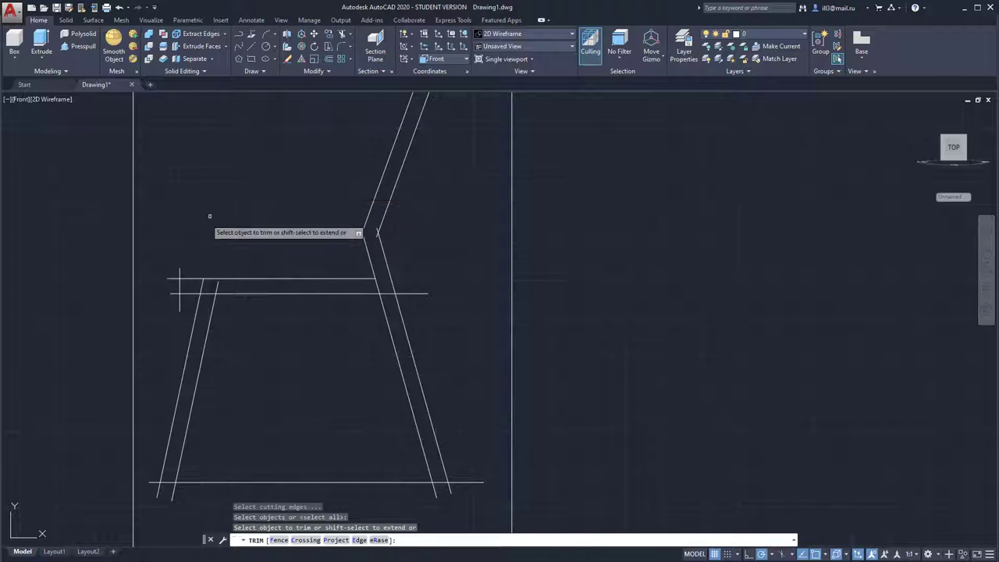
{"action": "left_click", "coordinate": [174, 278]}
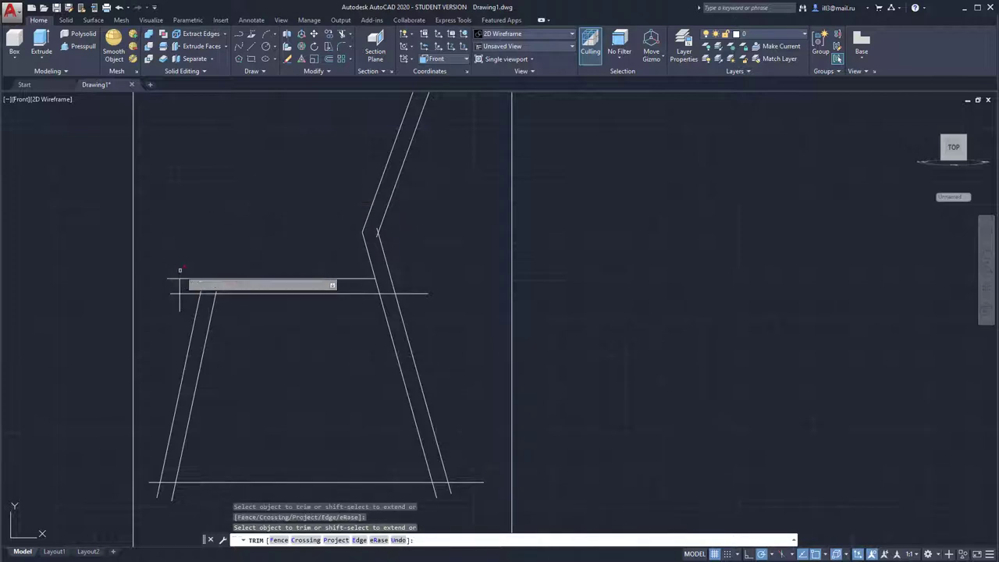
{"action": "left_click", "coordinate": [172, 294]}
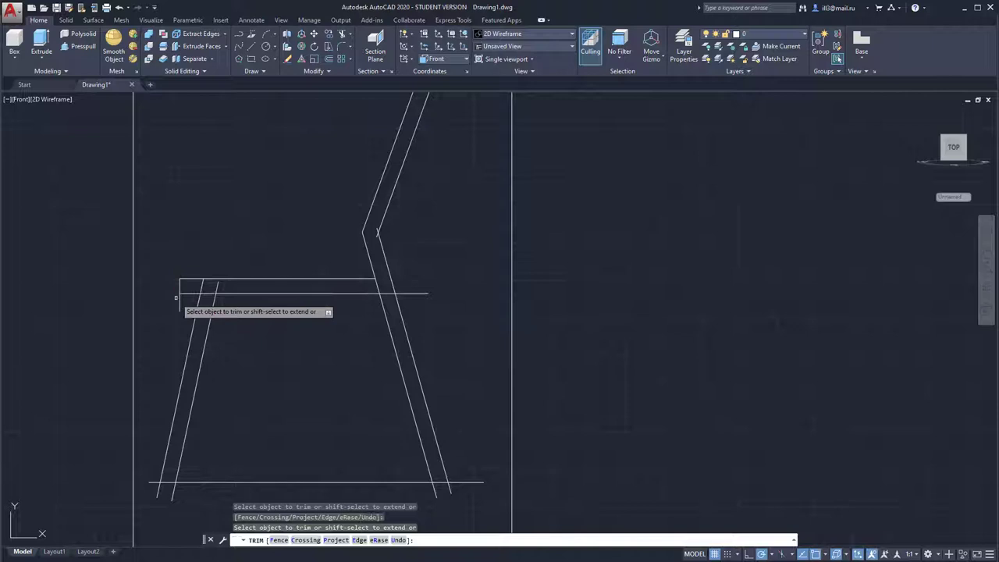
{"action": "left_click", "coordinate": [217, 287]}
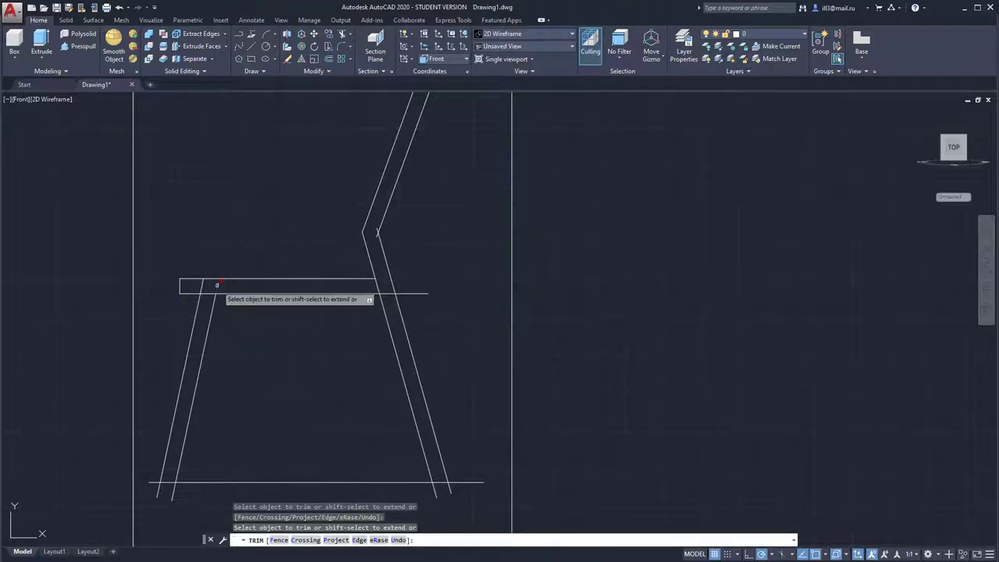
{"action": "left_click", "coordinate": [203, 286]}
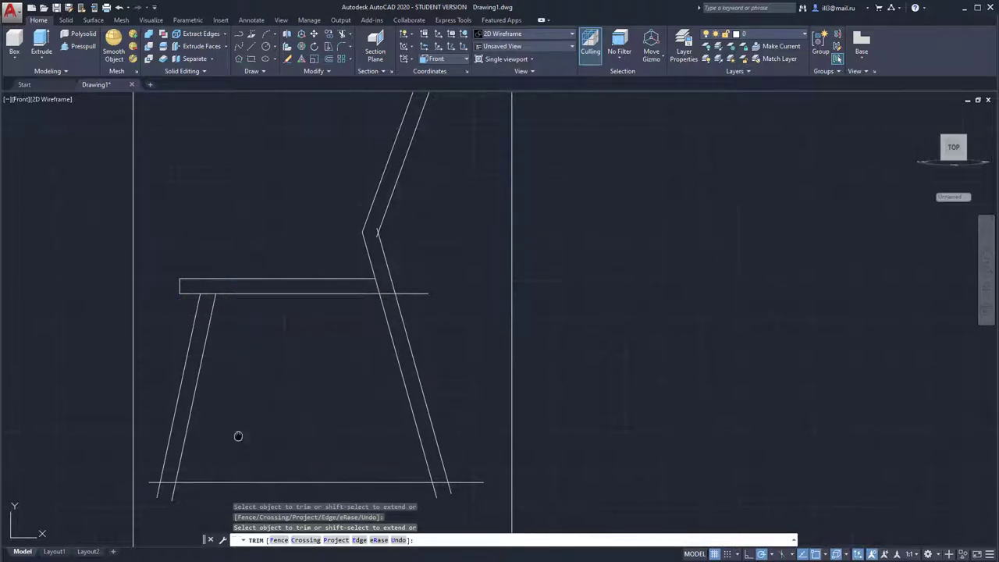
{"action": "middle_click_drag", "start_coordinate": [239, 434], "coordinate": [232, 317]}
- Trim the leg ends below the ground line, the ground line, and the seat stub past the back leg
{"action": "left_click", "coordinate": [136, 416]}
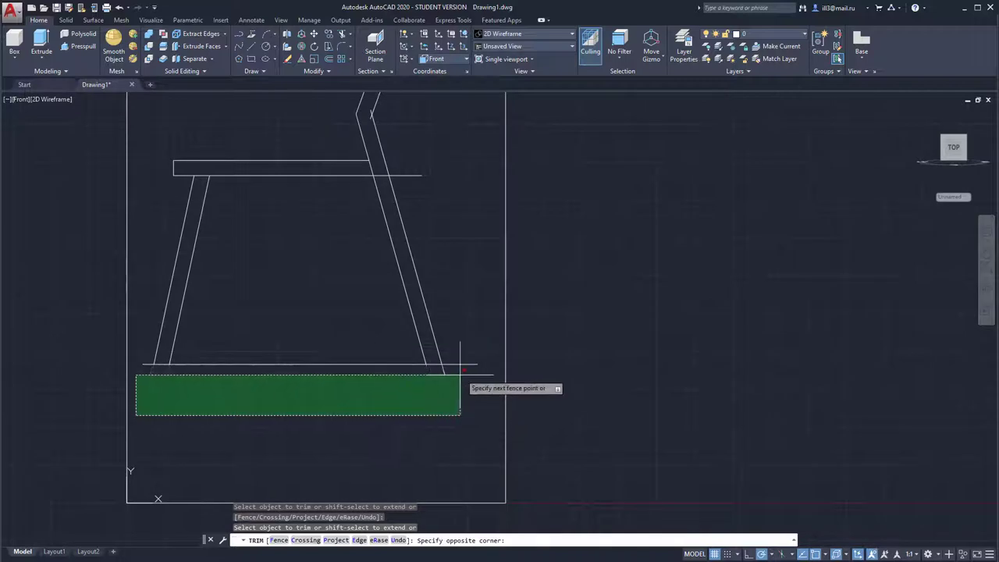
{"action": "left_click", "coordinate": [461, 372]}
{"action": "left_click", "coordinate": [391, 364]}
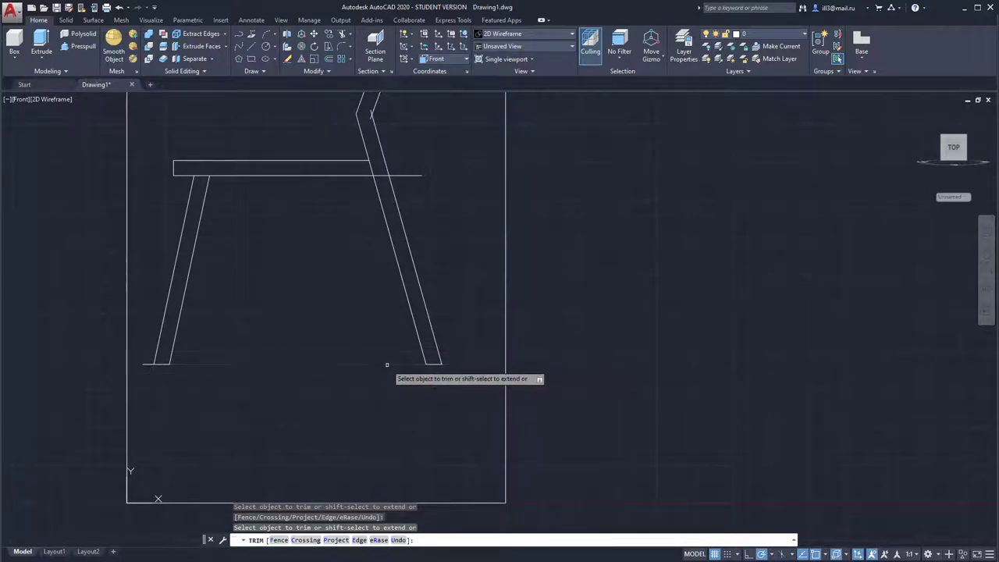
{"action": "left_click", "coordinate": [144, 364]}
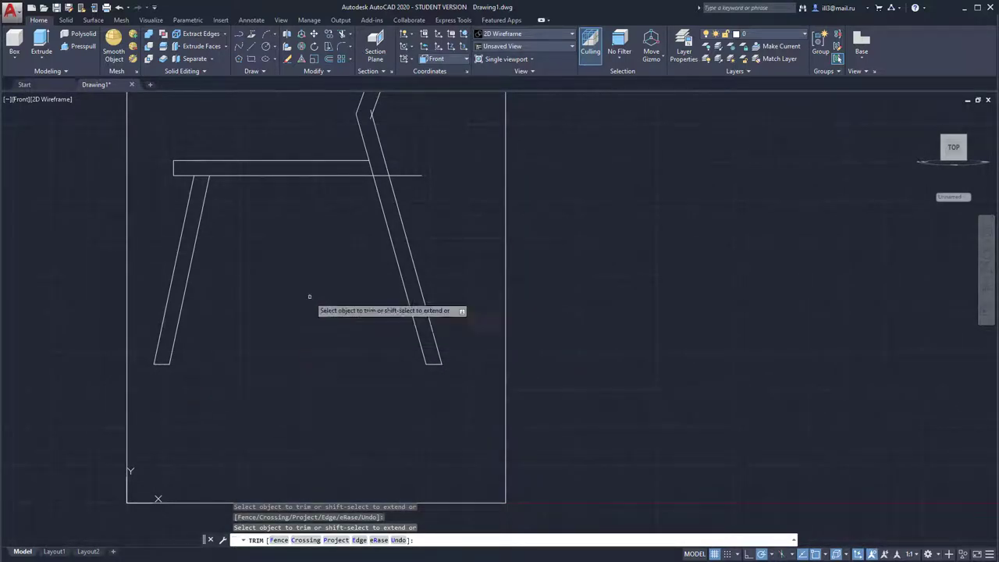
{"action": "left_click", "coordinate": [406, 174]}
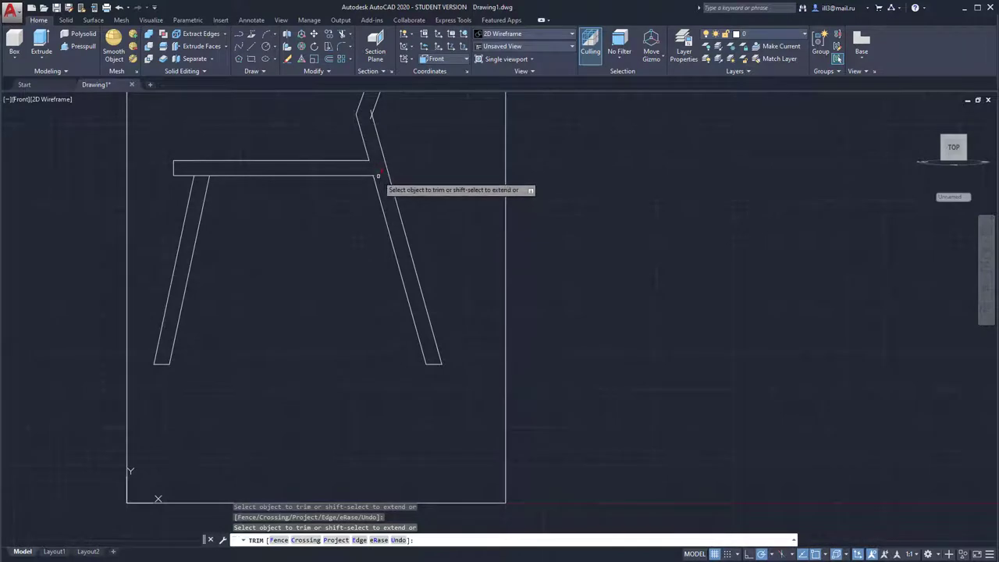
- Trim the leftover stub at the backrest's inner corner to finish the closed outlines
{"action": "middle_click_drag", "start_coordinate": [413, 149], "coordinate": [381, 269]}
{"action": "scroll", "coordinate": [380, 270], "scroll_direction": "up", "scroll_amount": 2}
{"action": "scroll", "coordinate": [310, 228], "scroll_direction": "up", "scroll_amount": 1}
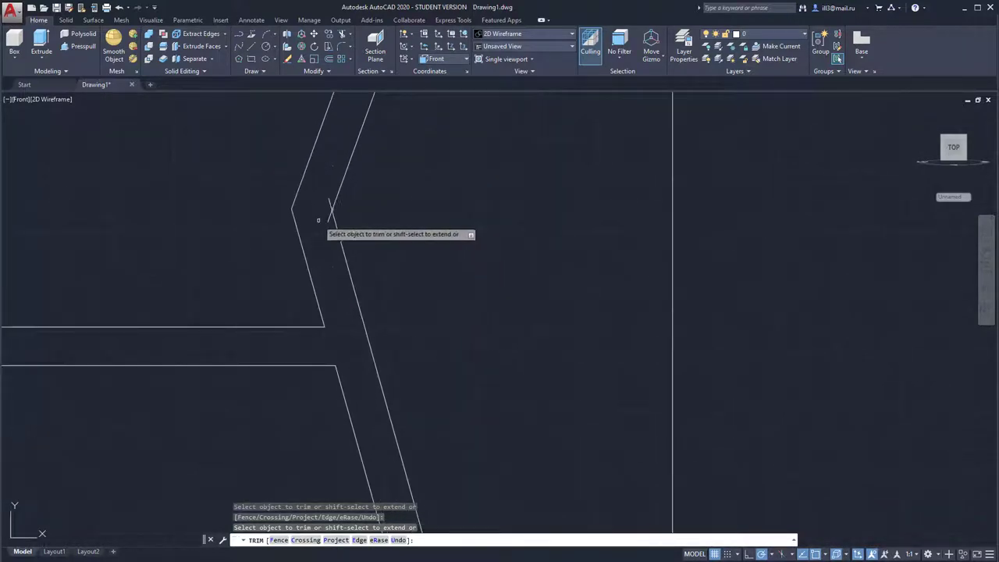
{"action": "left_click", "coordinate": [328, 215]}
{"action": "scroll", "coordinate": [360, 190], "scroll_direction": "down", "scroll_amount": 3}
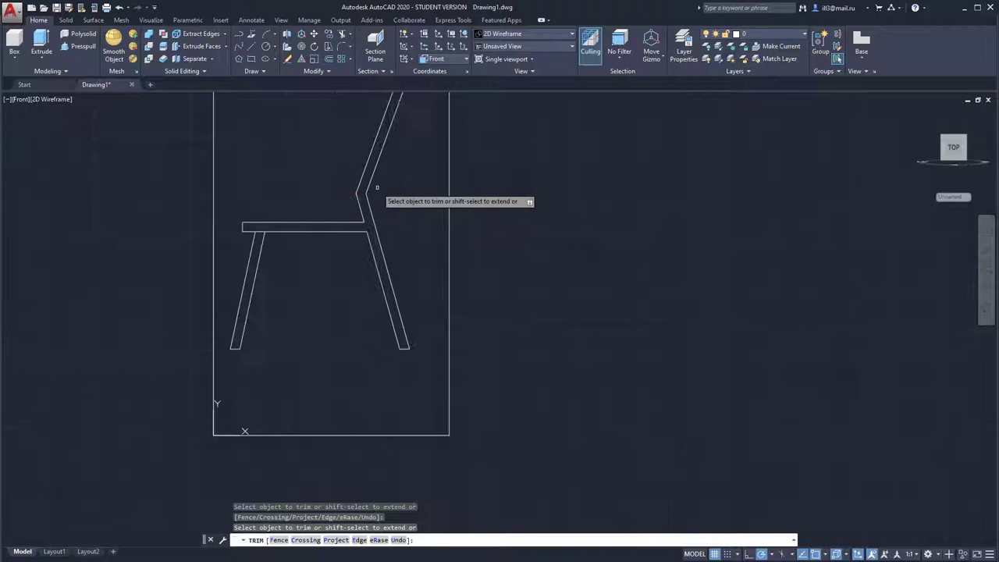
{"action": "scroll", "coordinate": [374, 190], "scroll_direction": "down", "scroll_amount": 1}
{"action": "scroll", "coordinate": [387, 263], "scroll_direction": "up", "scroll_amount": 1}
{"action": "scroll", "coordinate": [369, 241], "scroll_direction": "down", "scroll_amount": 2}
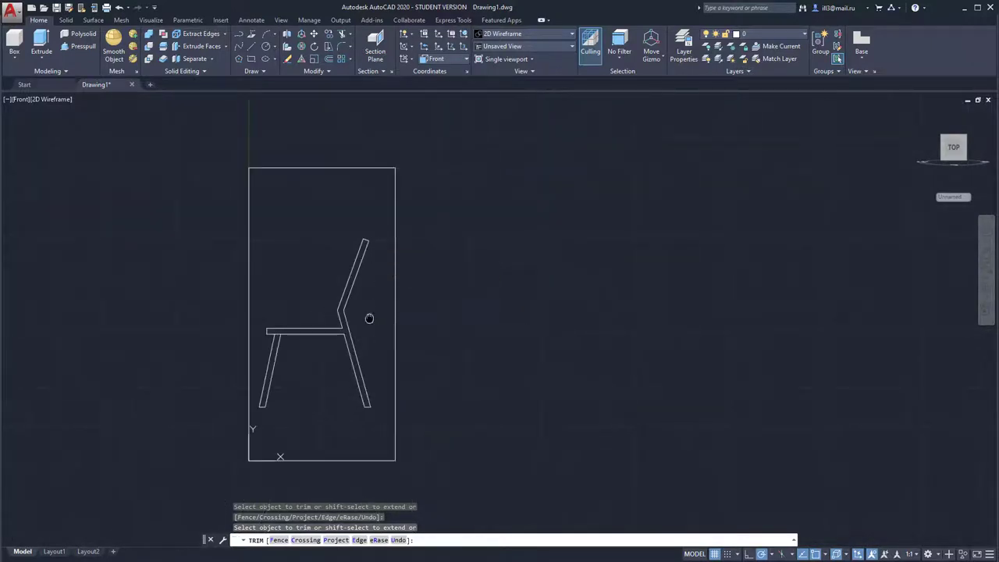
{"action": "scroll", "coordinate": [265, 306], "scroll_direction": "up", "scroll_amount": 7}
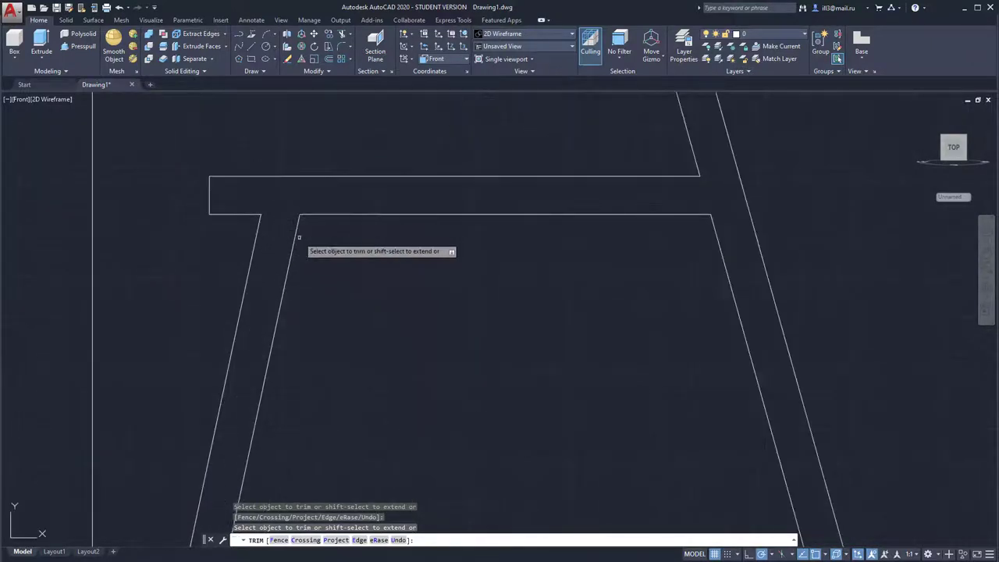
{"action": "scroll", "coordinate": [367, 250], "scroll_direction": "down", "scroll_amount": 8}
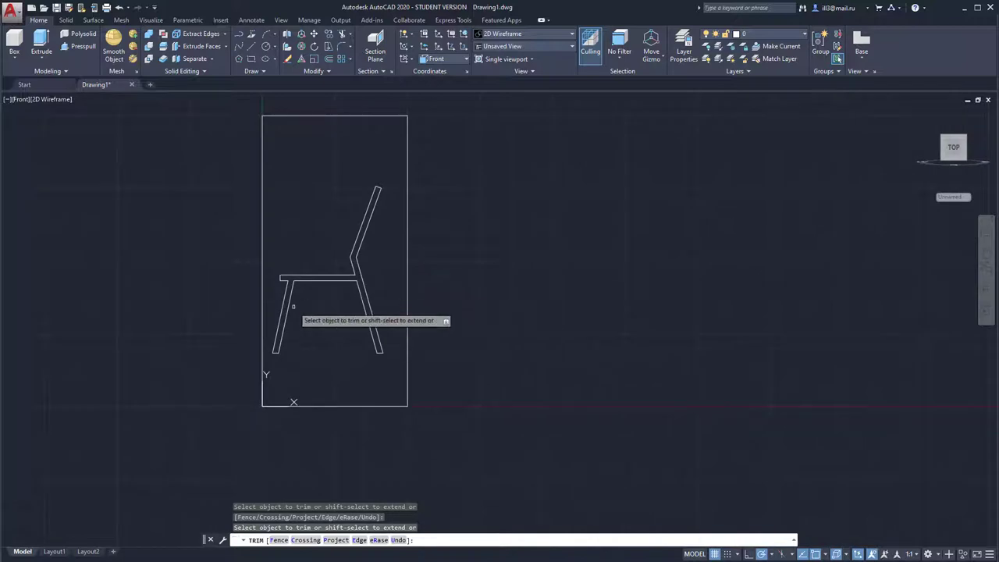
{"action": "key", "text": "Return"}
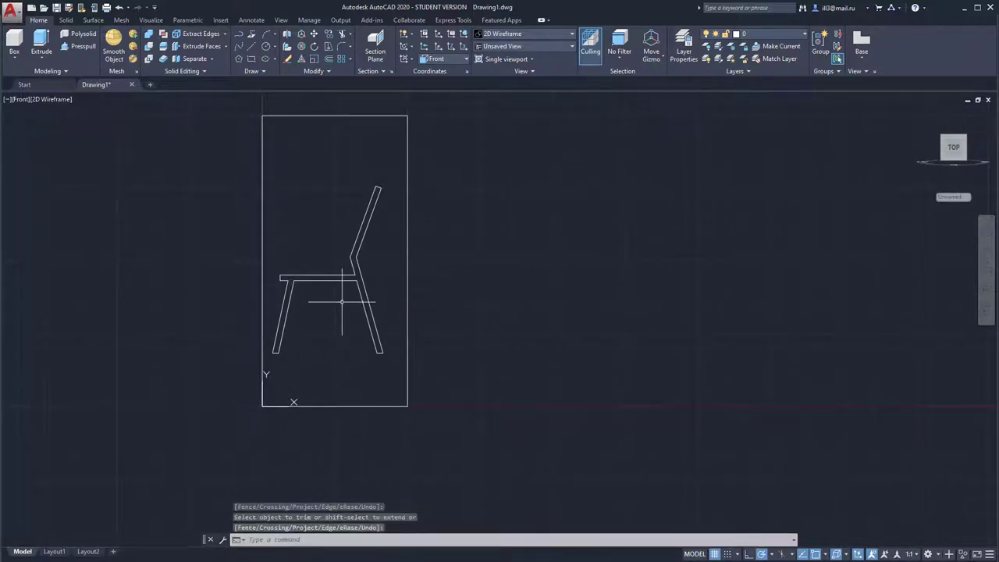
- Zoom out and back in on the chair's seat and slanted backrest
{"action": "middle_click_drag", "start_coordinate": [335, 306], "coordinate": [334, 309]}
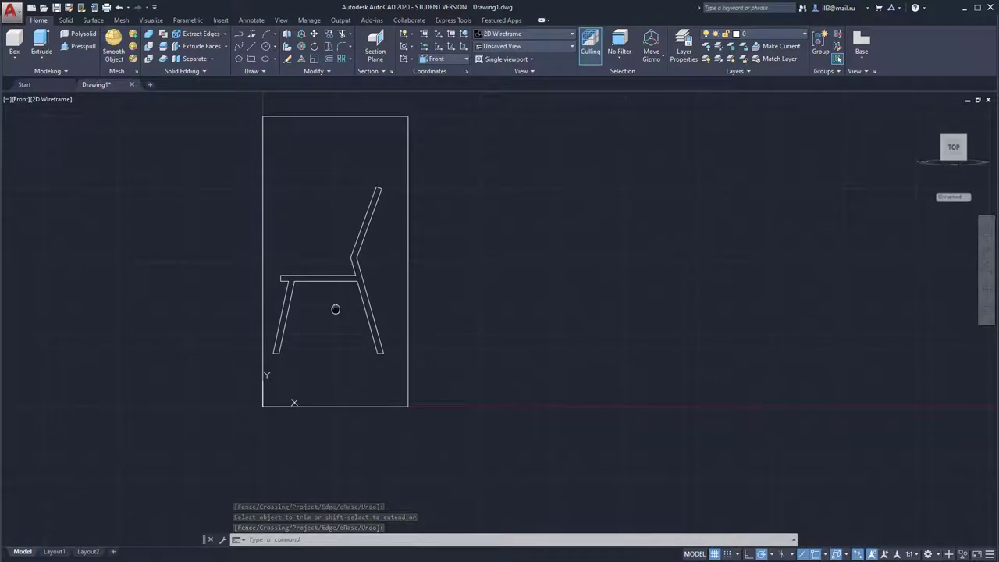
{"action": "scroll", "coordinate": [327, 296], "scroll_direction": "up", "scroll_amount": 2}
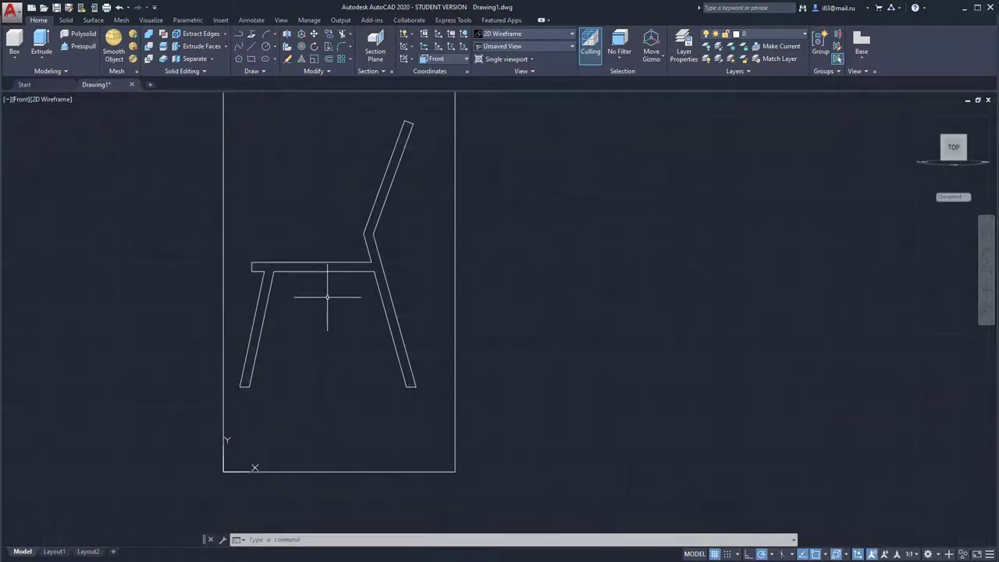
{"action": "scroll", "coordinate": [327, 297], "scroll_direction": "down", "scroll_amount": 2}
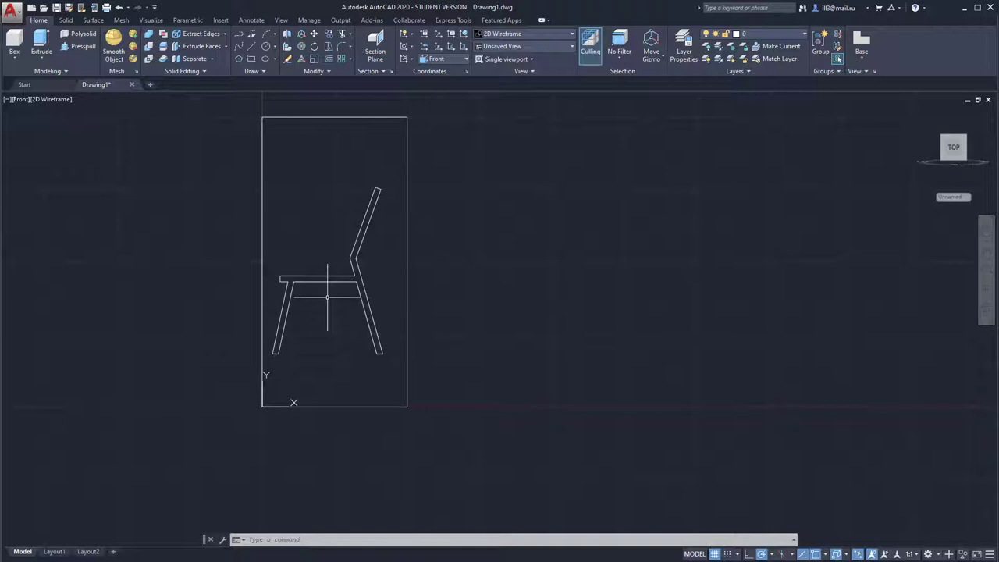
{"action": "scroll", "coordinate": [327, 296], "scroll_direction": "up", "scroll_amount": 2}
{"action": "scroll", "coordinate": [327, 297], "scroll_direction": "up", "scroll_amount": 2}
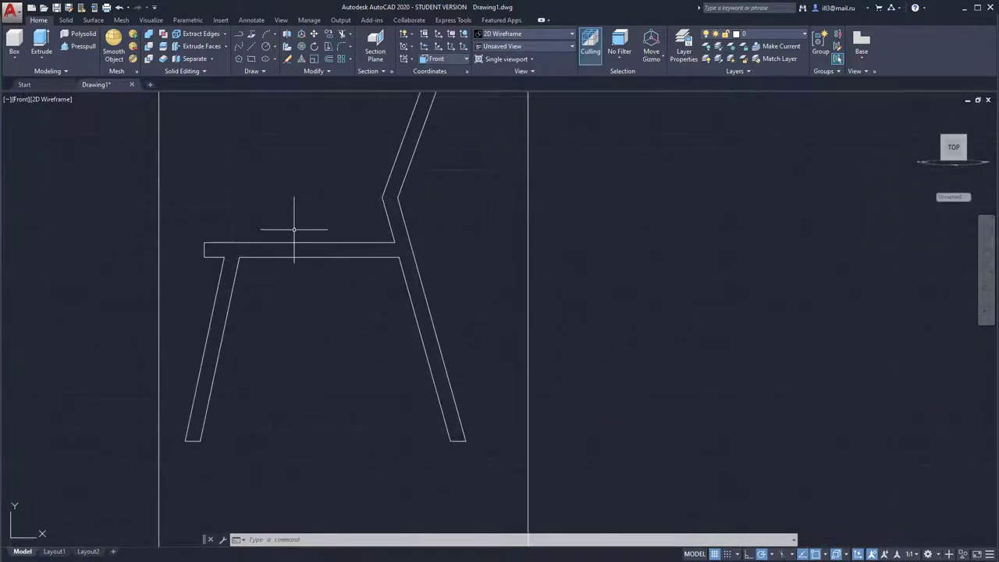
- Copy the backrest's top edge and both slanted lines up and to the left of the original
{"action": "middle_click_drag", "start_coordinate": [294, 229], "coordinate": [235, 354]}
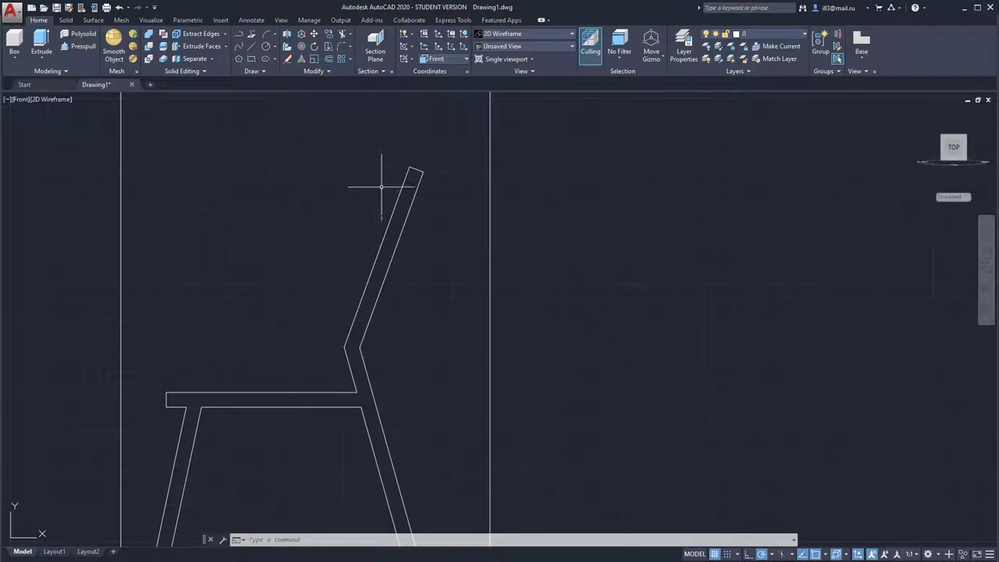
{"action": "left_click", "coordinate": [320, 136]}
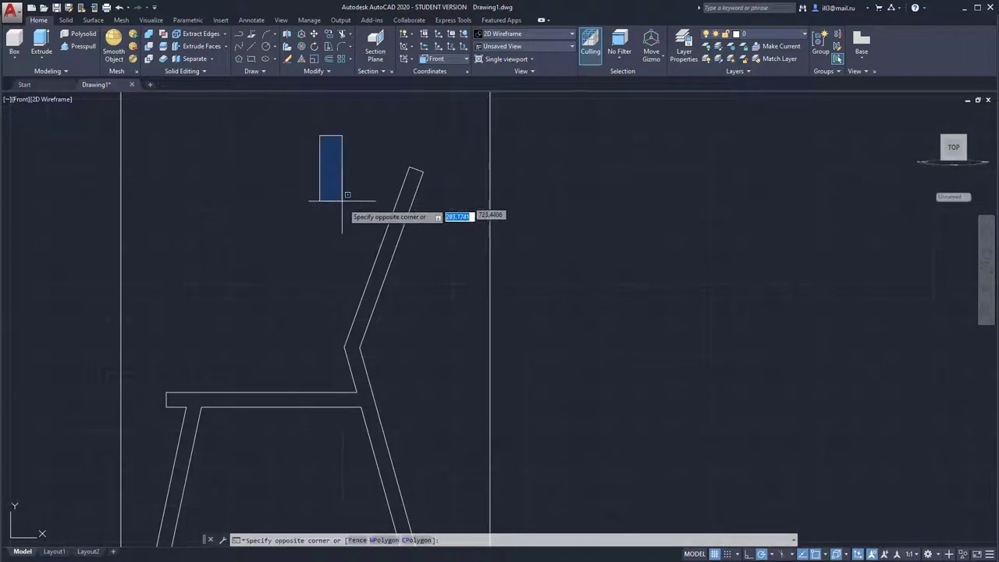
{"action": "left_click", "coordinate": [442, 252]}
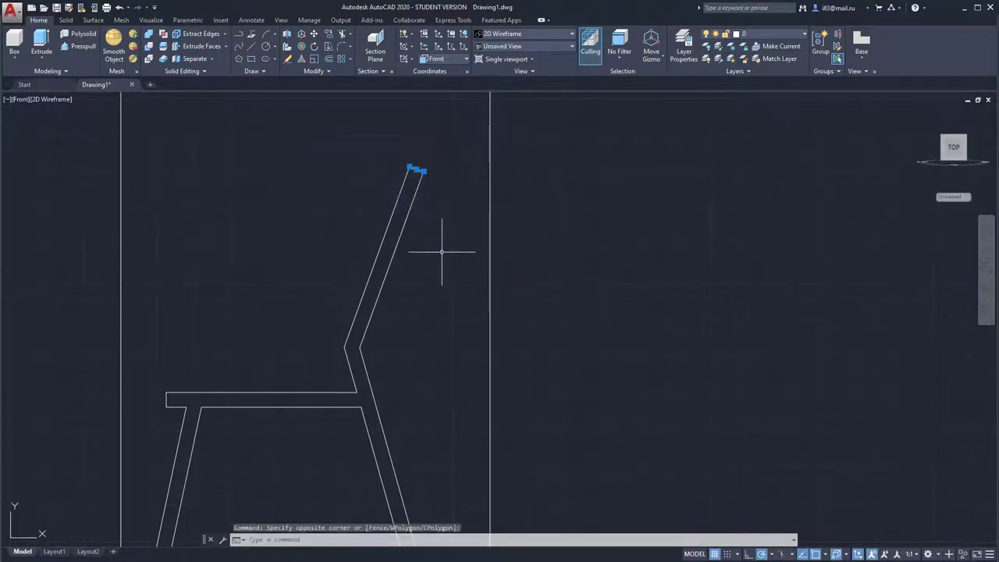
{"action": "left_click", "coordinate": [391, 217]}
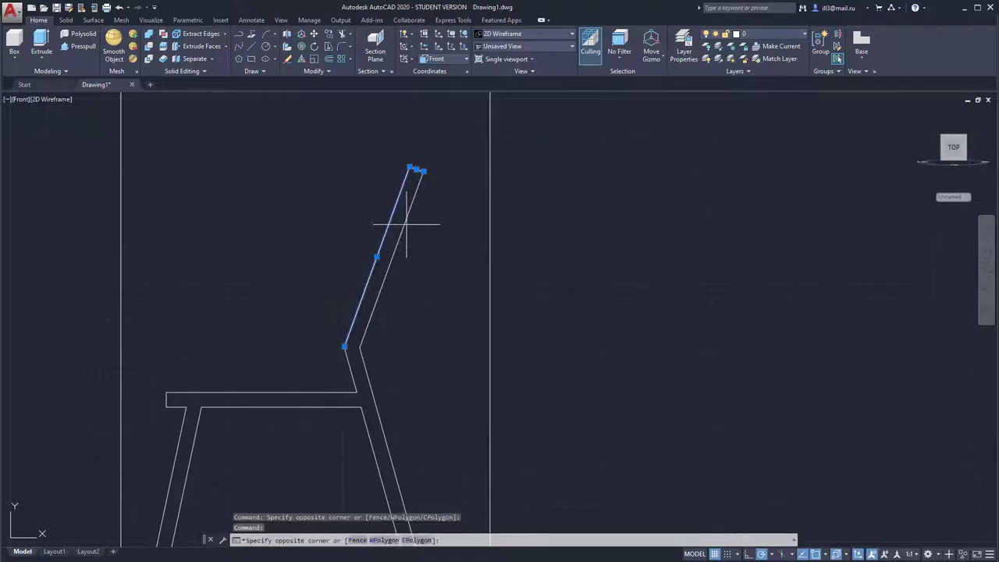
{"action": "left_click", "coordinate": [402, 223]}
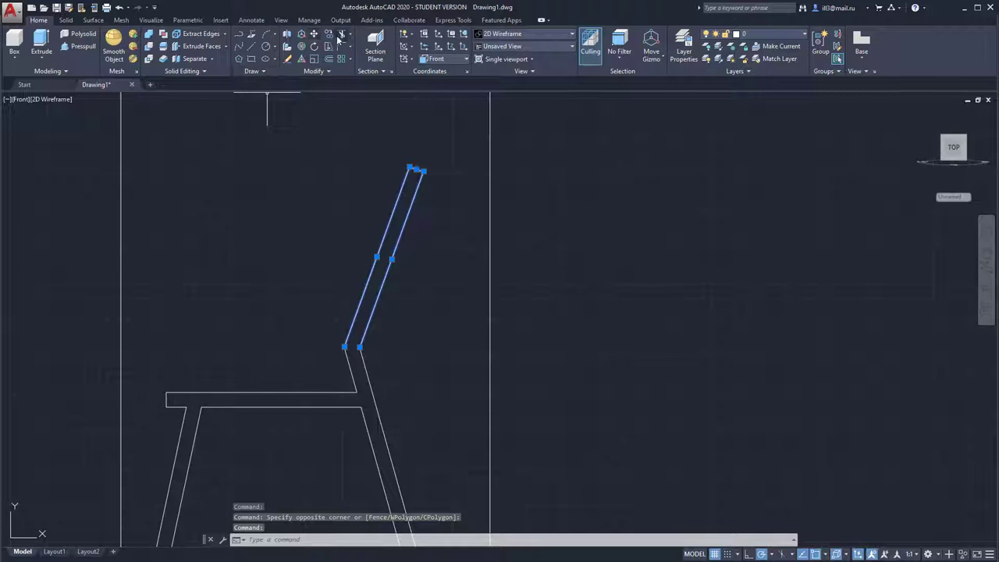
{"action": "left_click", "coordinate": [331, 37]}
{"action": "left_click", "coordinate": [407, 167]}
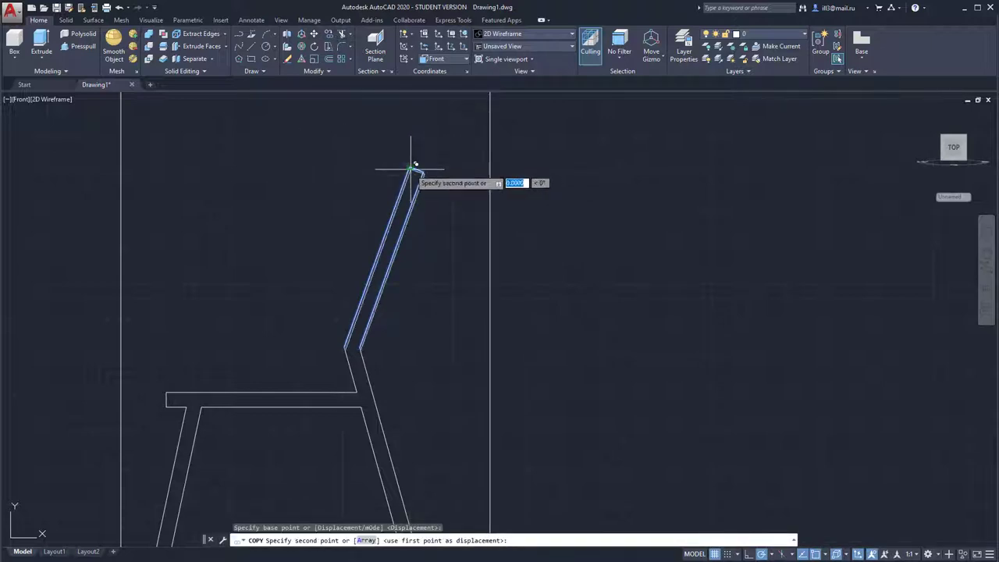
{"action": "left_click", "coordinate": [360, 146]}
{"action": "key", "text": "Escape"}
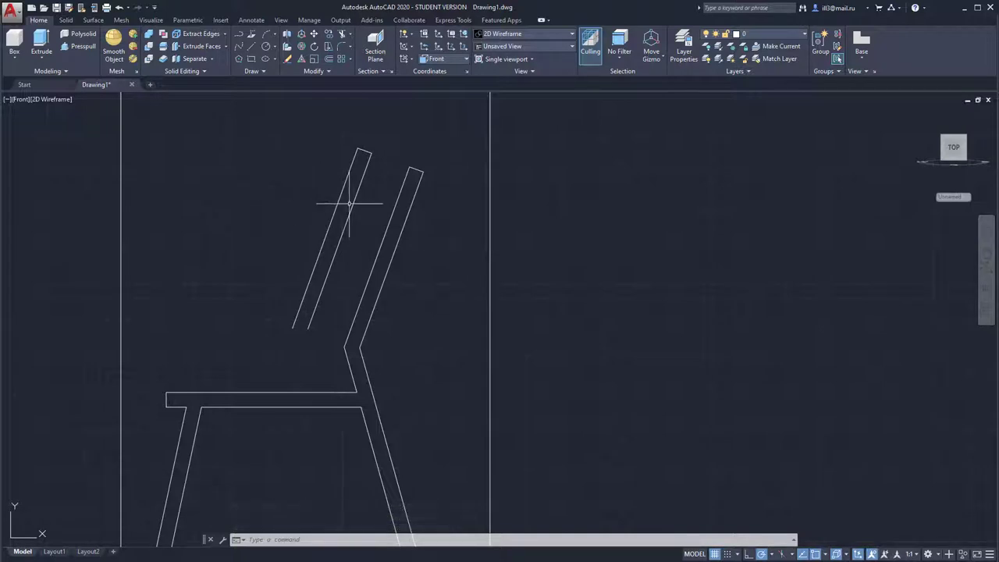
- Move the copied bar's right edge line inward with Nearest snap to narrow the bar
{"action": "scroll", "coordinate": [380, 179], "scroll_direction": "up", "scroll_amount": 4}
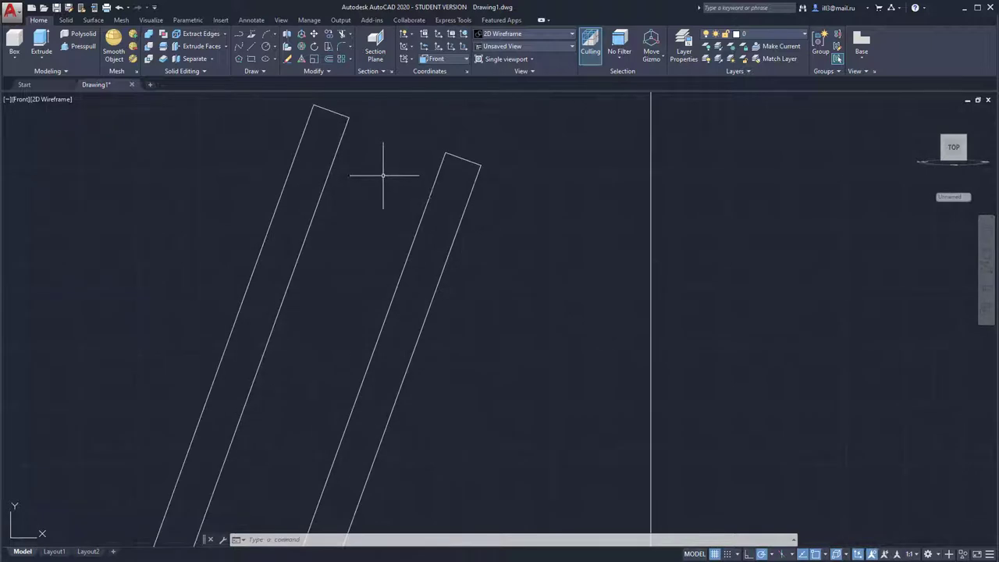
{"action": "left_click", "coordinate": [314, 35]}
{"action": "left_click", "coordinate": [339, 149]}
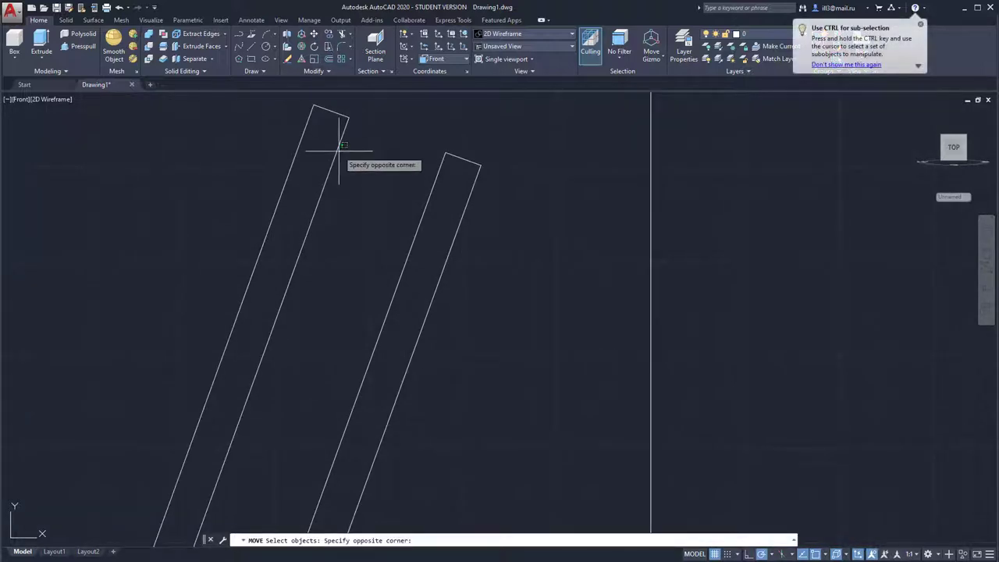
{"action": "left_click", "coordinate": [338, 146]}
{"action": "key", "text": "Return"}
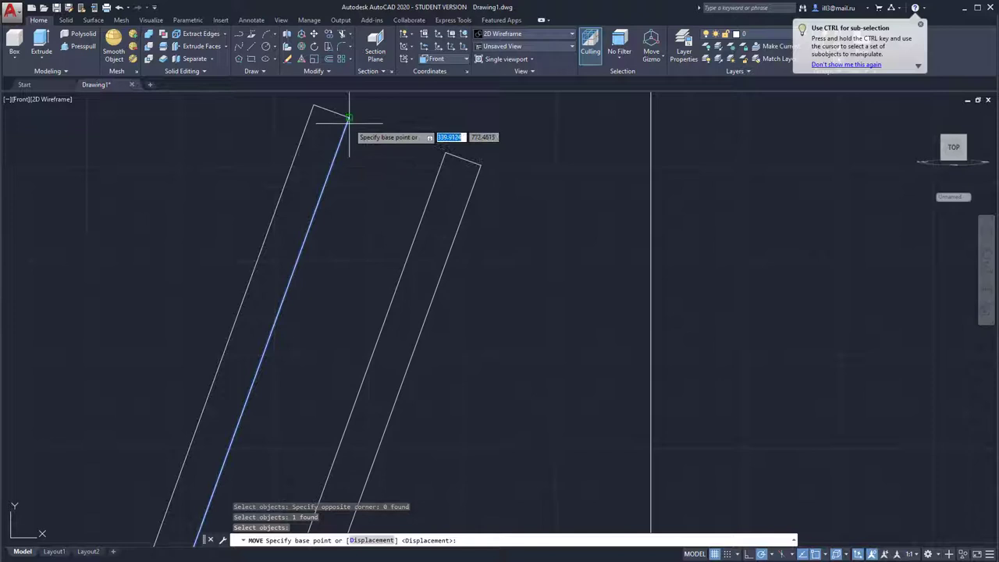
{"action": "left_click", "coordinate": [349, 118]}
{"action": "right_click", "coordinate": [357, 134], "text": "shift"}
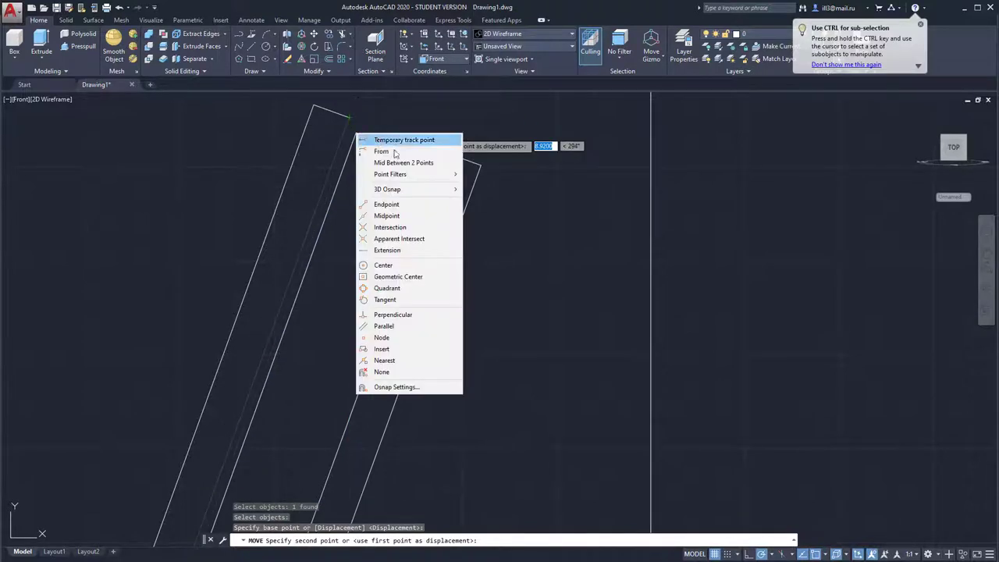
{"action": "left_click", "coordinate": [384, 361]}
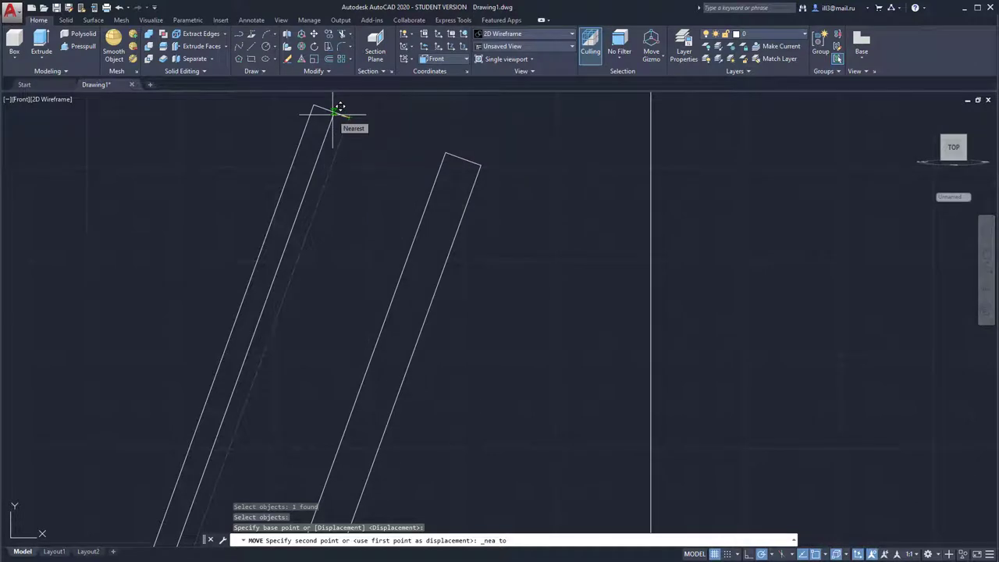
{"action": "left_click", "coordinate": [332, 114]}
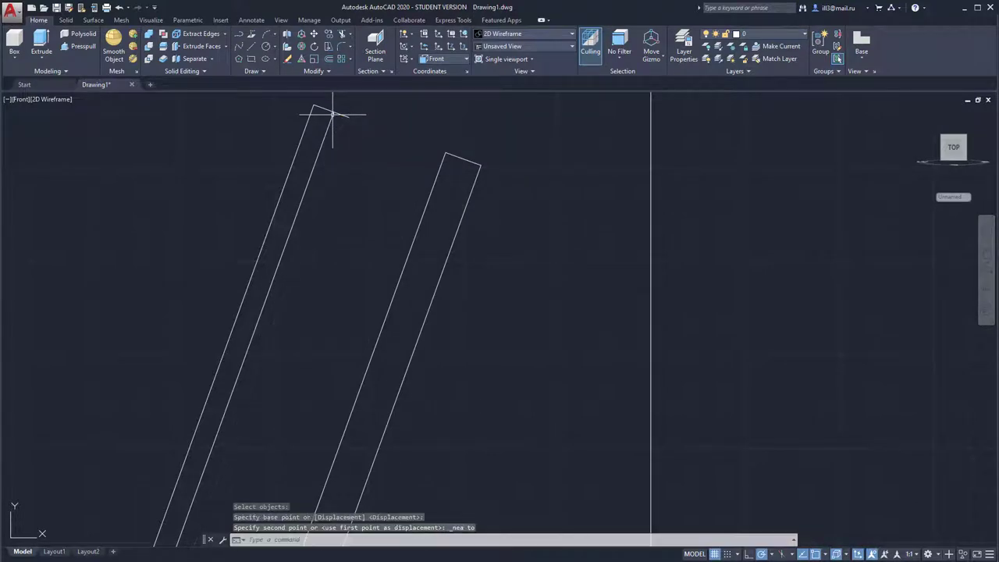
- Trim the overhanging end of the copied bar's top edge
{"action": "left_click", "coordinate": [341, 36]}
{"action": "key", "text": "Return"}
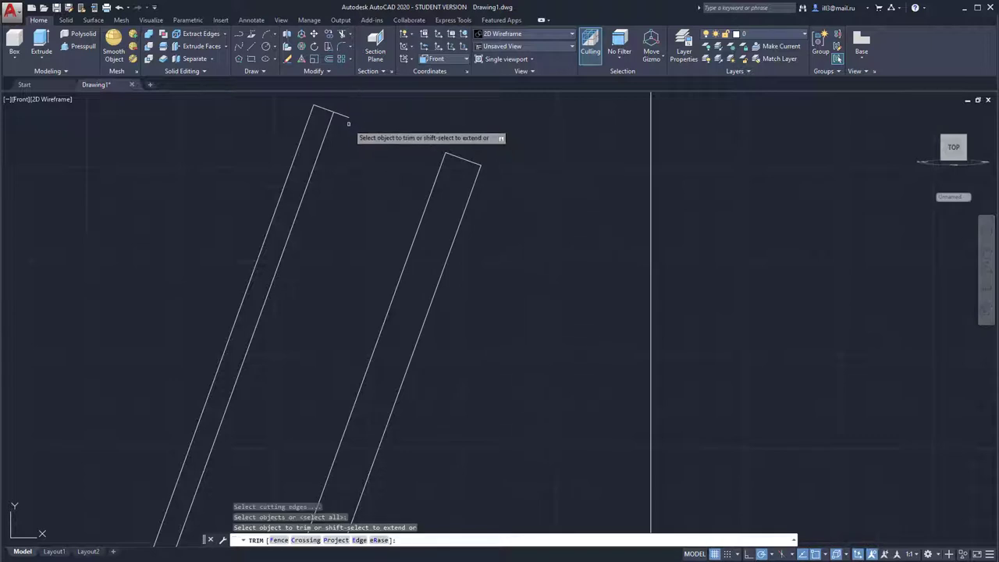
{"action": "left_click", "coordinate": [343, 116]}
{"action": "key", "text": "Return"}
{"action": "scroll", "coordinate": [352, 183], "scroll_direction": "down", "scroll_amount": 4}
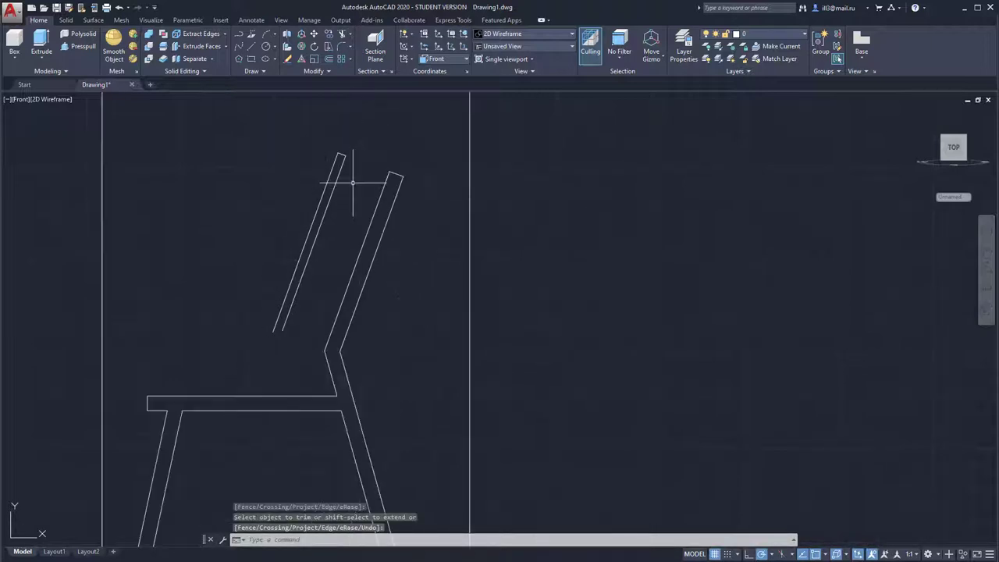
{"action": "scroll", "coordinate": [352, 182], "scroll_direction": "up", "scroll_amount": 2}
{"action": "scroll", "coordinate": [352, 182], "scroll_direction": "up", "scroll_amount": 2}
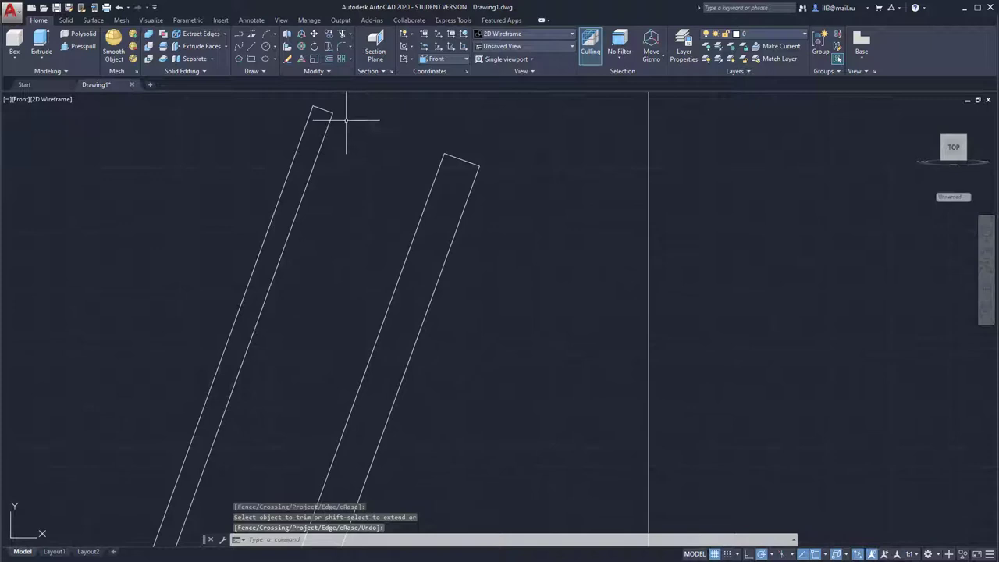
- Copy the bar's top edge partway down the bar using Nearest snap
{"action": "left_click", "coordinate": [326, 34]}
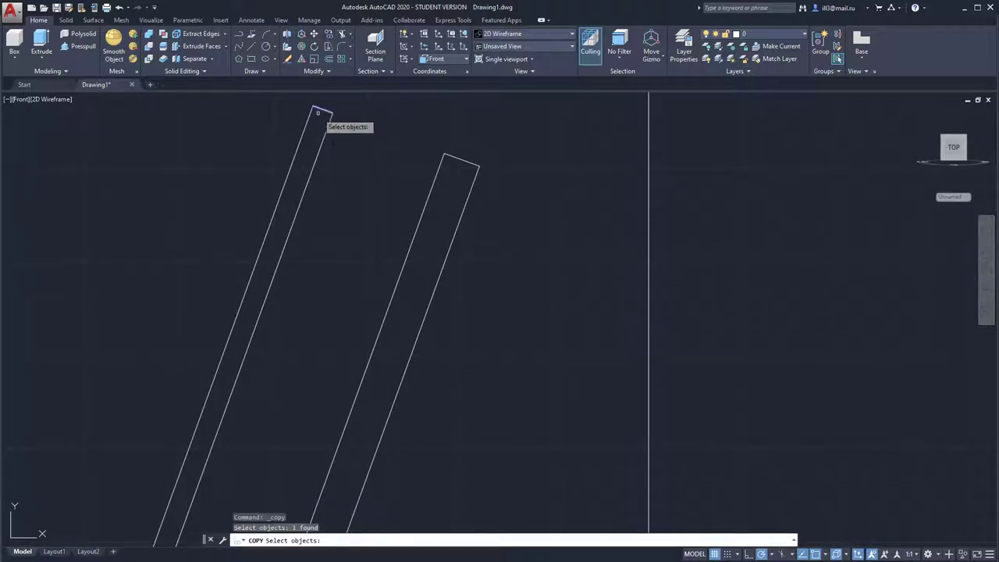
{"action": "key", "text": "Return"}
{"action": "left_click", "coordinate": [312, 107]}
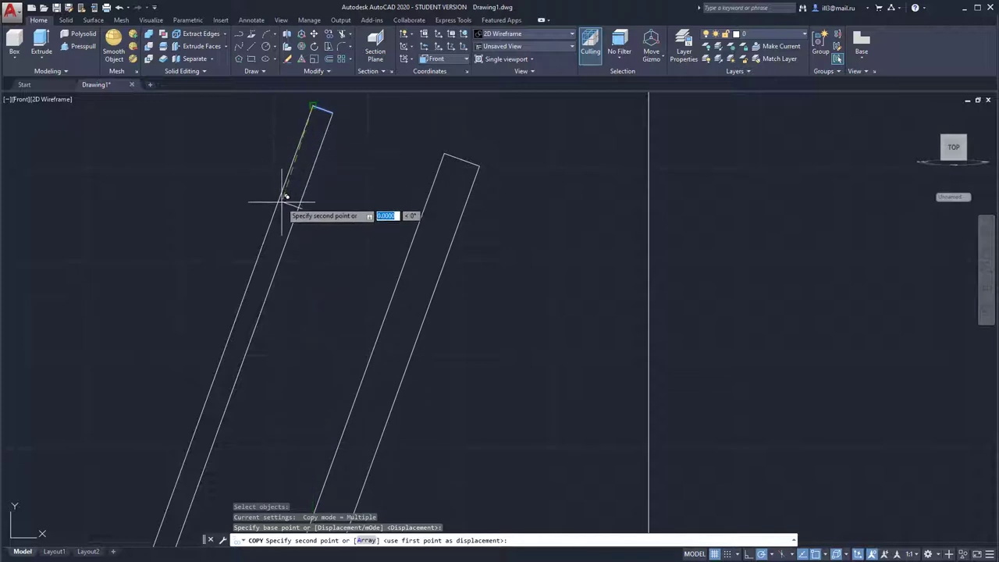
{"action": "right_click", "coordinate": [296, 167], "text": "shift"}
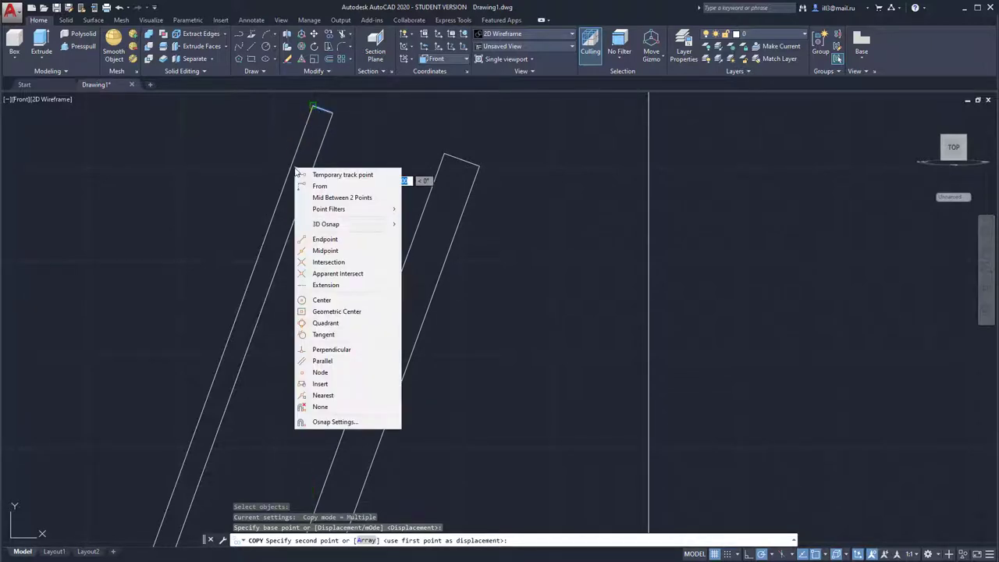
{"action": "left_click", "coordinate": [322, 395]}
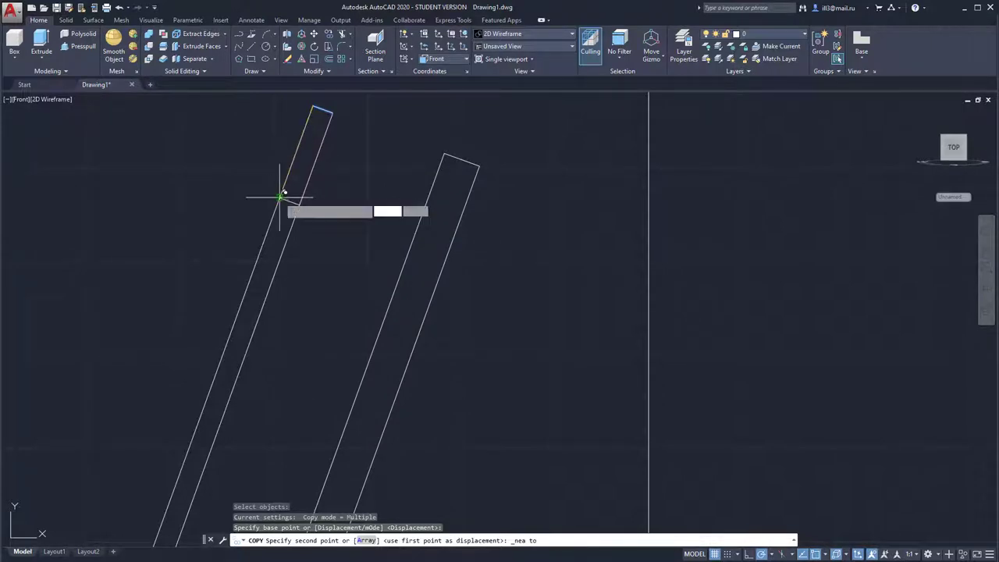
{"action": "key", "text": "Escape"}
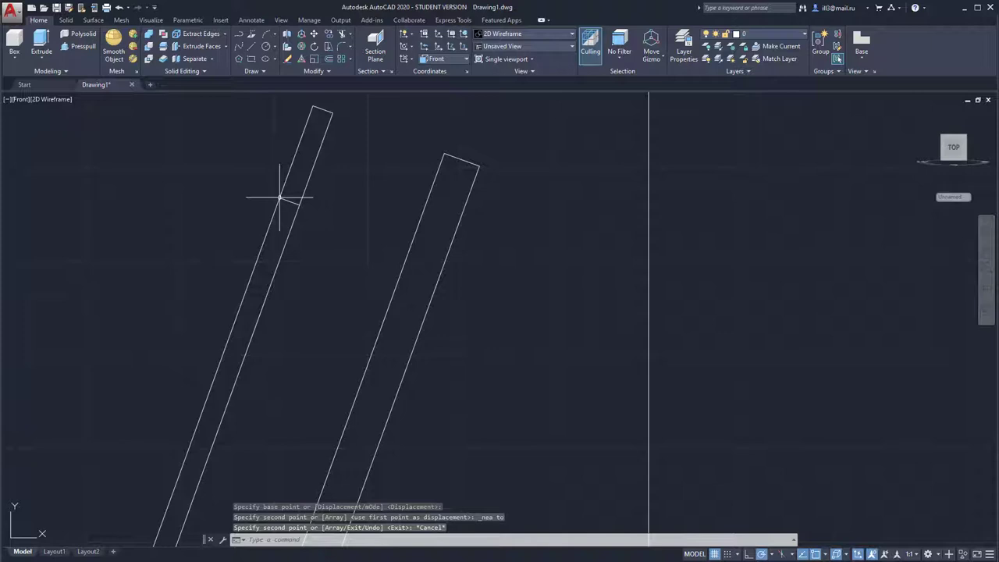
- Trim away the bar below the new cross edge, leaving a short slat
{"action": "left_click", "coordinate": [341, 35]}
{"action": "key", "text": "Return"}
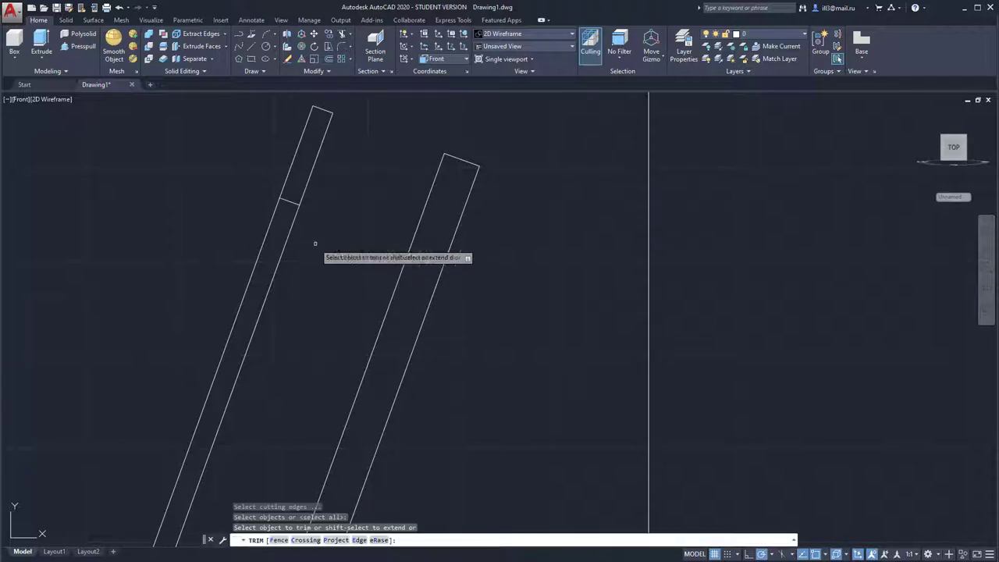
{"action": "left_click", "coordinate": [301, 238]}
{"action": "left_click", "coordinate": [241, 273]}
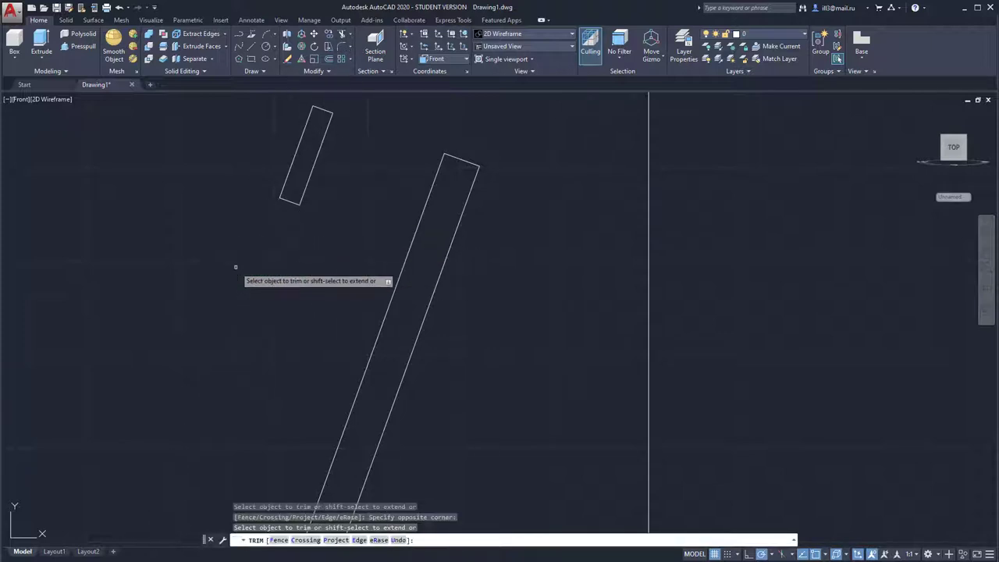
{"action": "key", "text": "Escape"}
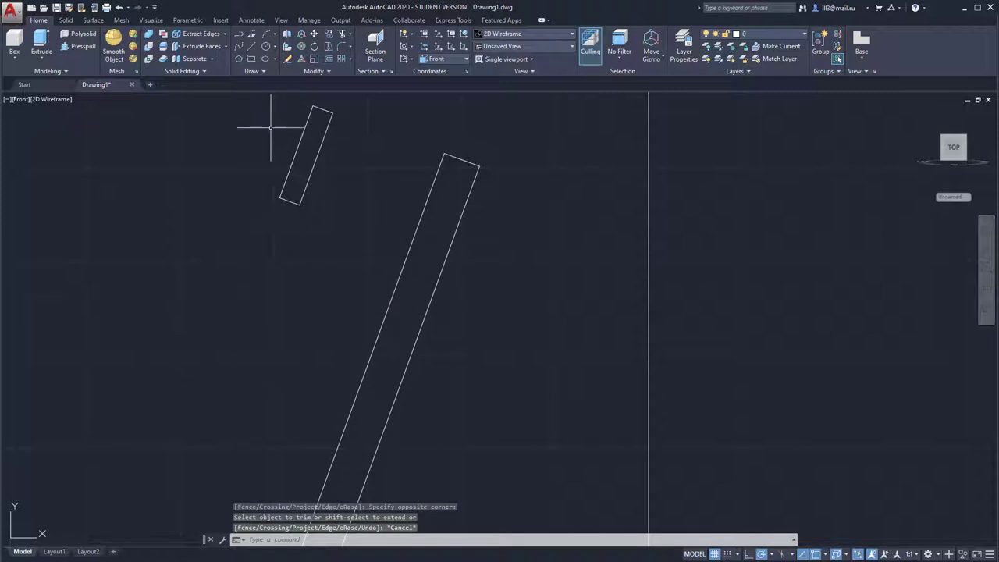
{"action": "scroll", "coordinate": [356, 229], "scroll_direction": "down", "scroll_amount": 3}
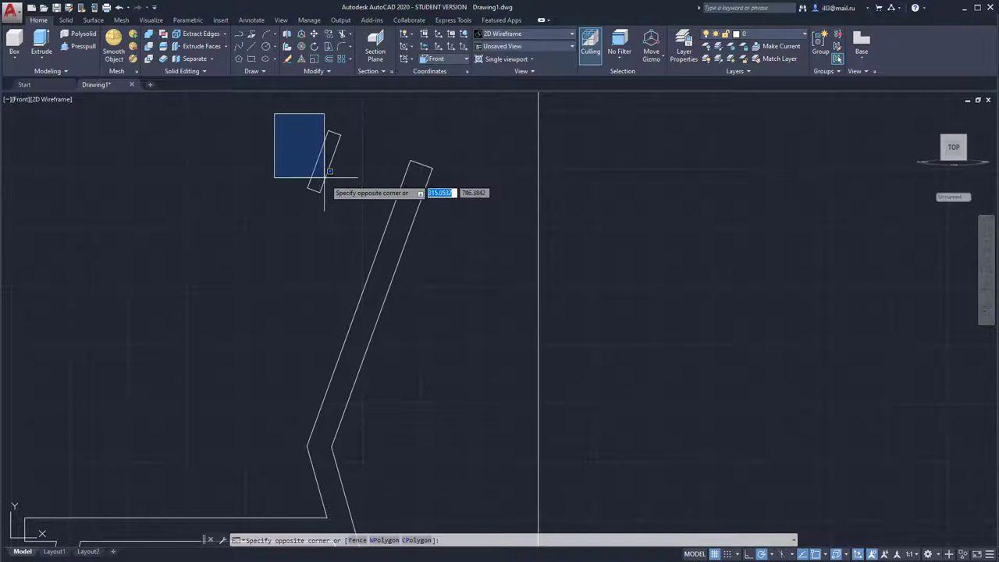
- Join the small slat's four lines into one outline
{"action": "left_click", "coordinate": [343, 196]}
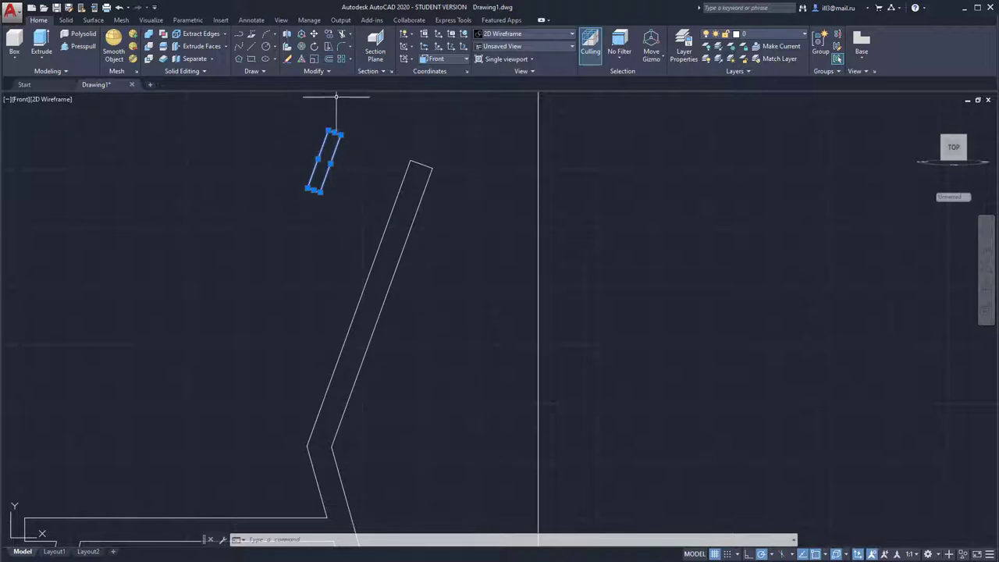
{"action": "left_click", "coordinate": [322, 71]}
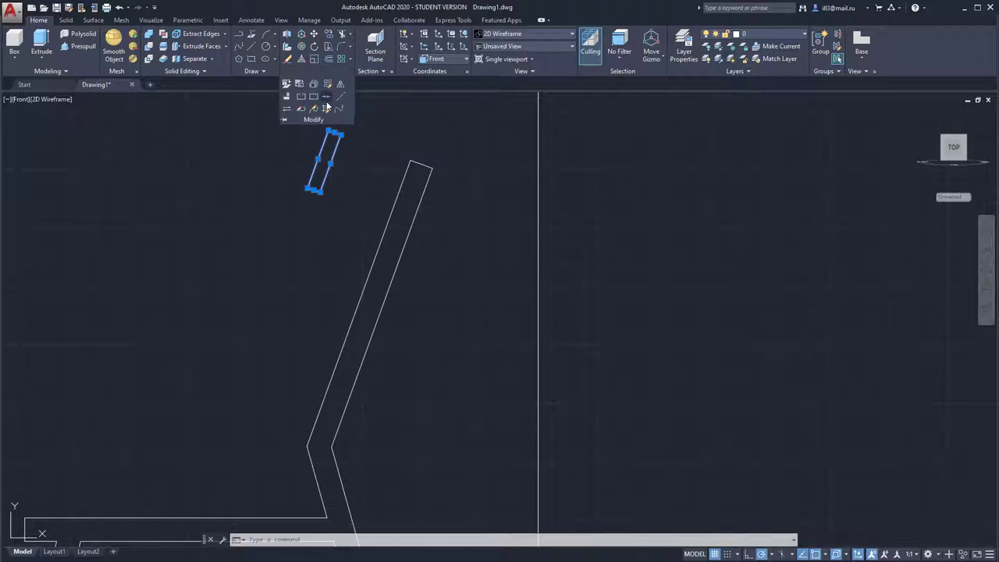
{"action": "left_click", "coordinate": [327, 99]}
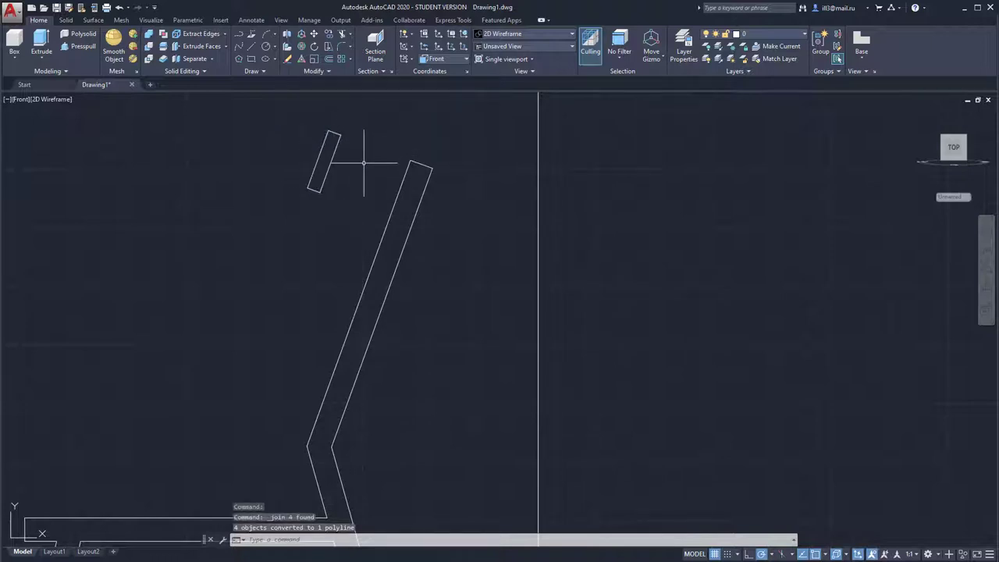
- Join the chair's legs, seat and backrest lines into a single polyline
{"action": "middle_click_drag", "start_coordinate": [322, 232], "coordinate": [362, 183]}
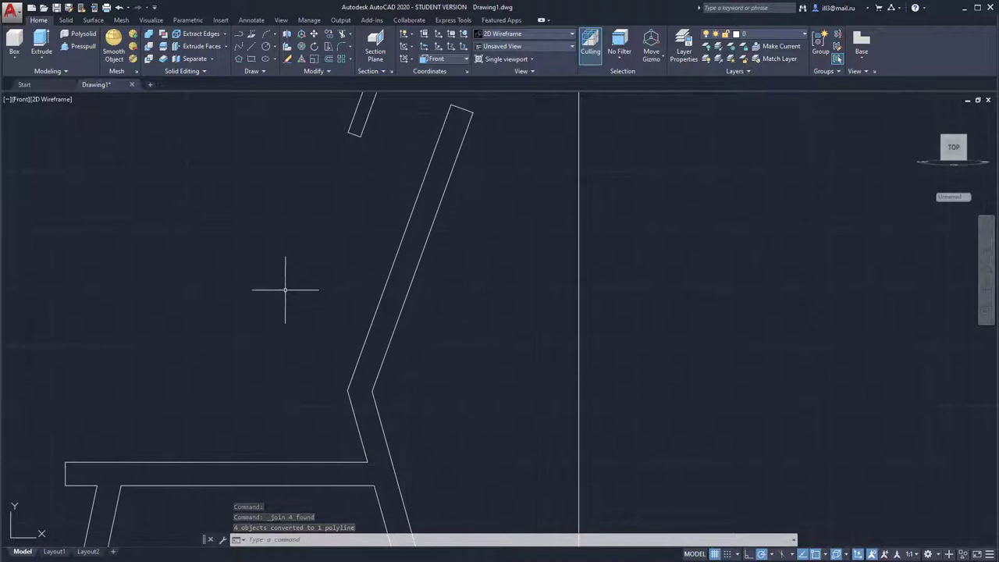
{"action": "middle_click_drag", "start_coordinate": [285, 289], "coordinate": [339, 179]}
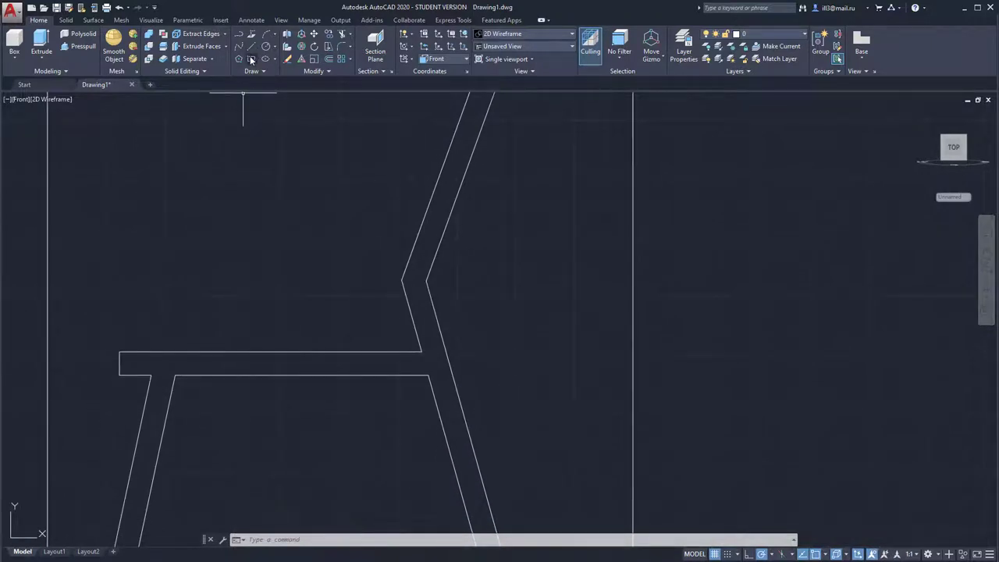
{"action": "scroll", "coordinate": [305, 222], "scroll_direction": "down", "scroll_amount": 2}
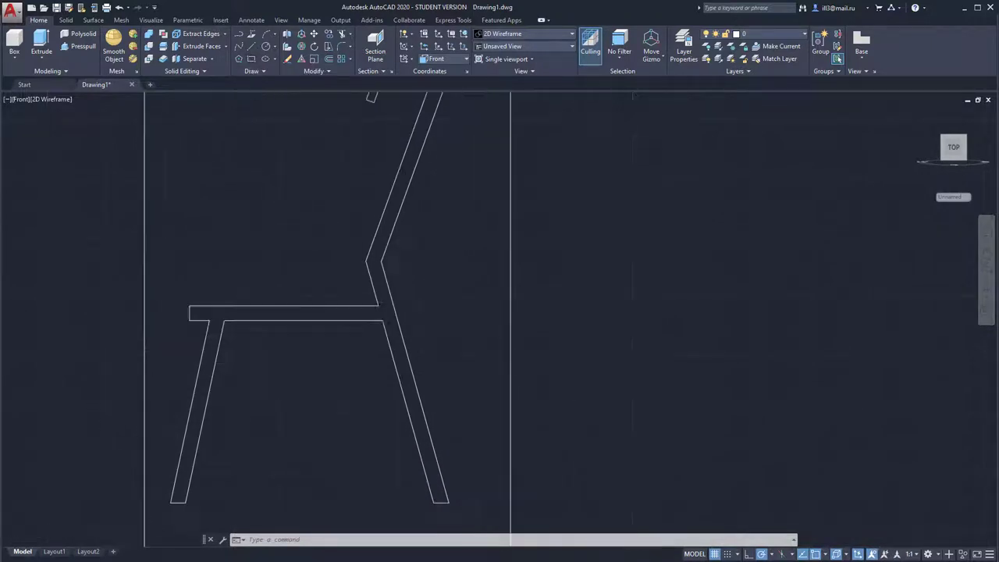
{"action": "scroll", "coordinate": [304, 234], "scroll_direction": "down", "scroll_amount": 2}
{"action": "left_click", "coordinate": [222, 415]}
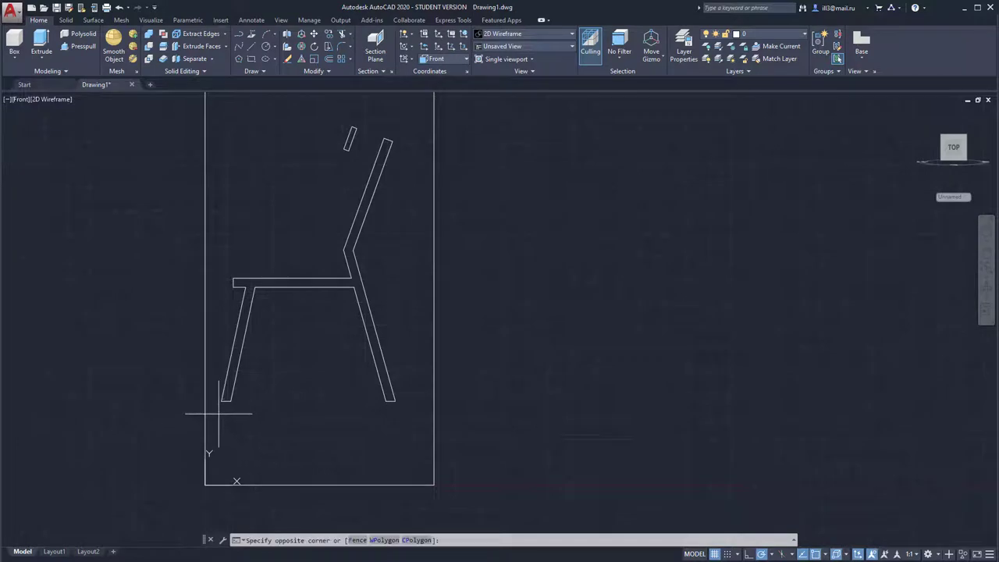
{"action": "left_click", "coordinate": [411, 204]}
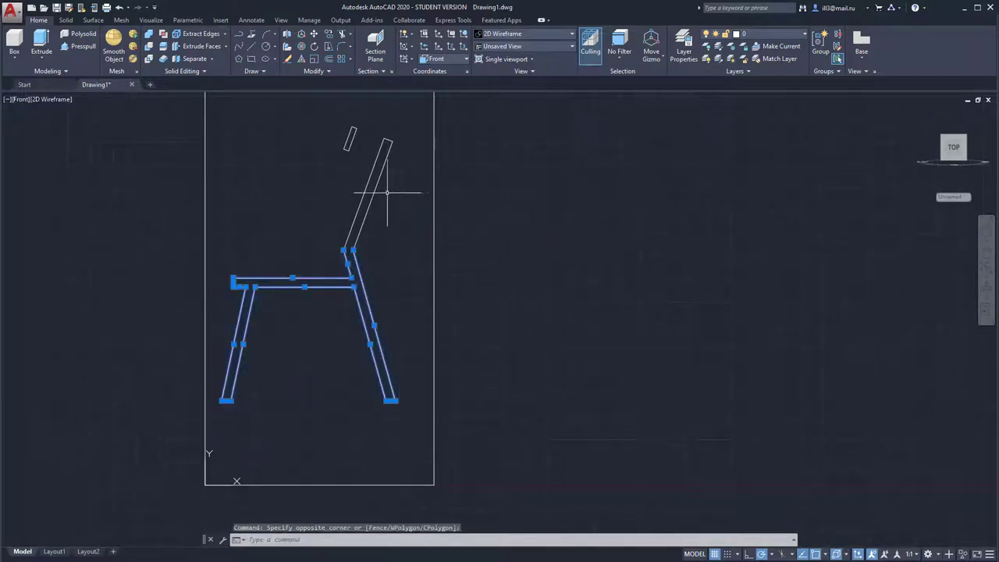
{"action": "left_click", "coordinate": [407, 130]}
{"action": "left_click", "coordinate": [370, 189]}
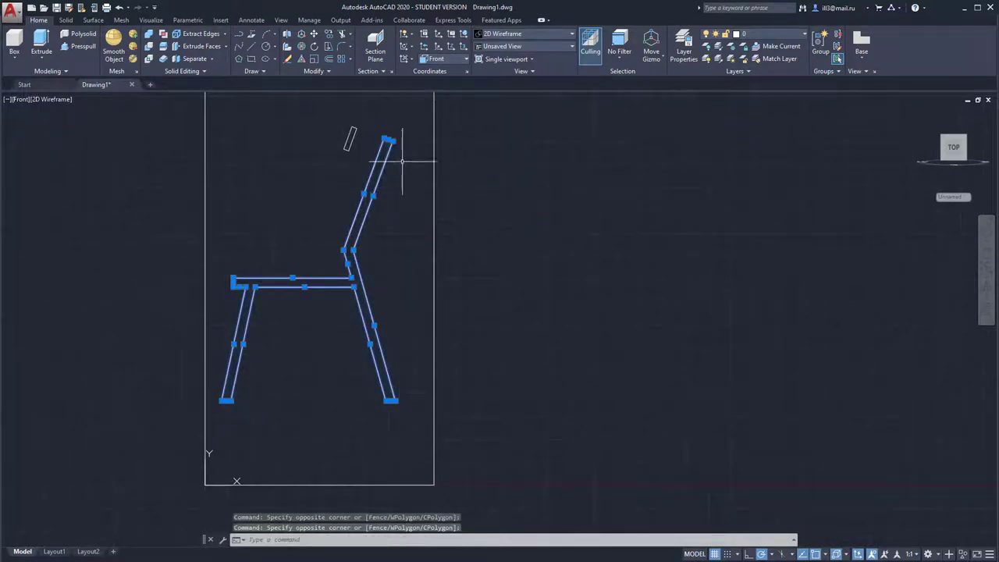
{"action": "left_click", "coordinate": [325, 71]}
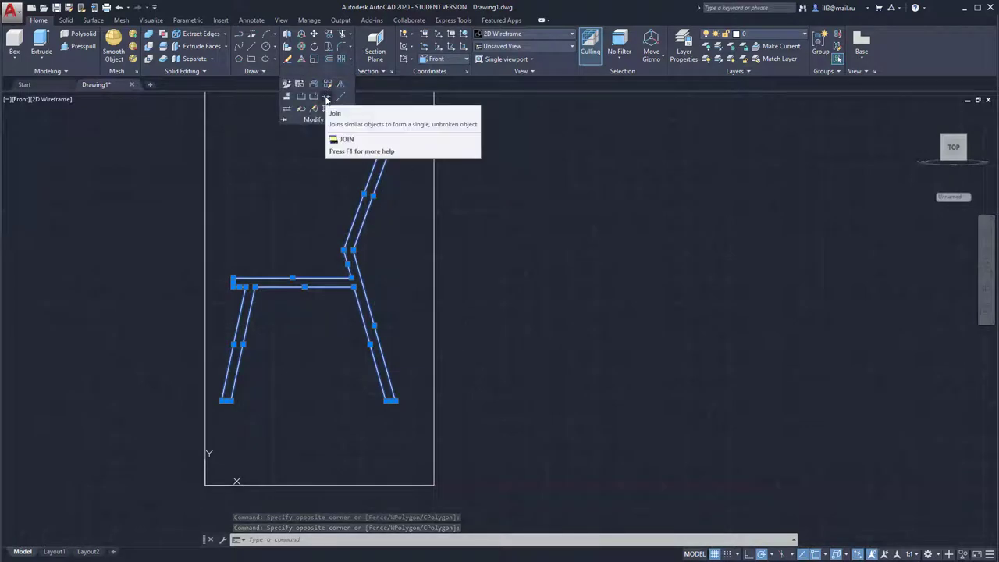
{"action": "left_click", "coordinate": [327, 99]}
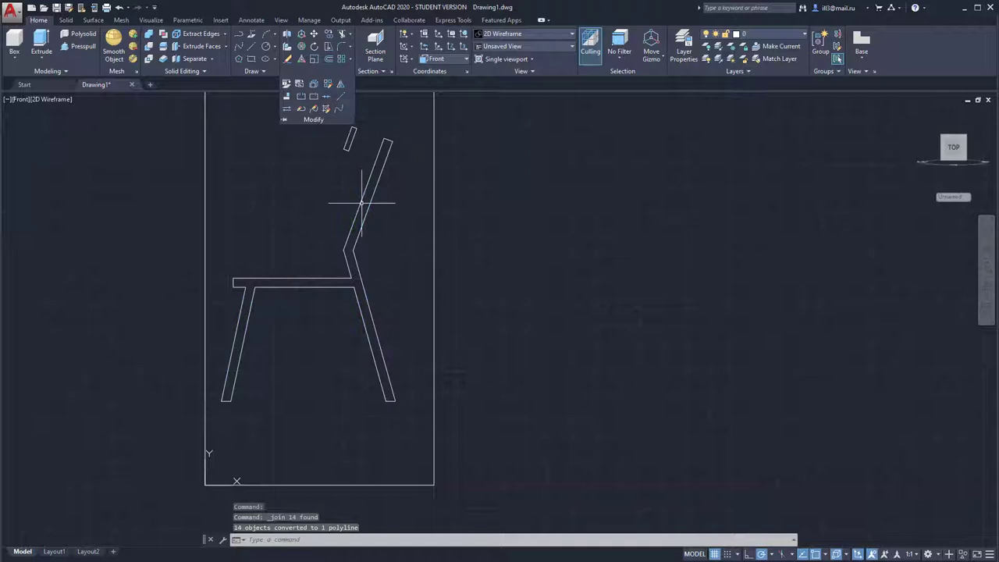
{"action": "middle_click_drag", "start_coordinate": [351, 142], "coordinate": [345, 216]}
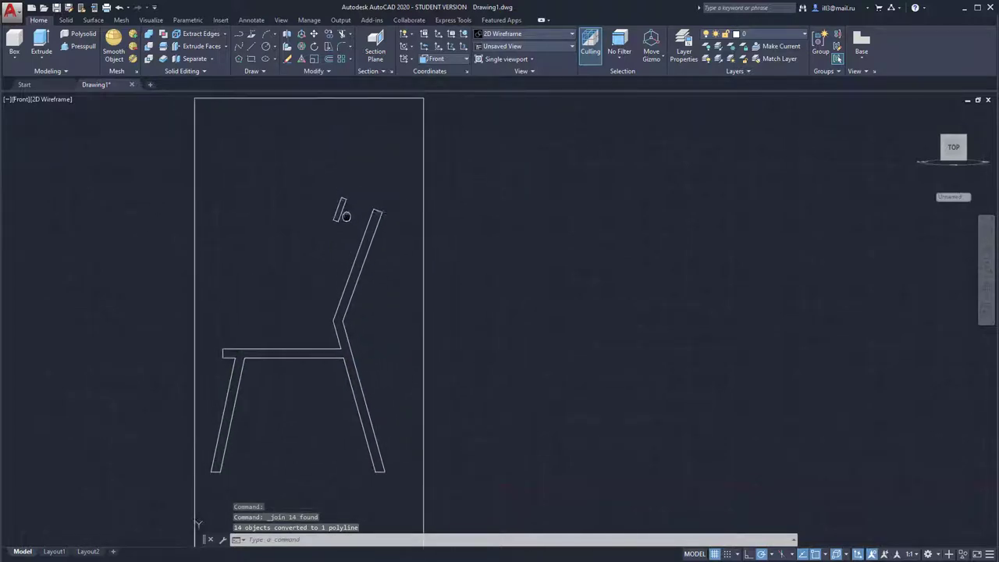
{"action": "scroll", "coordinate": [346, 216], "scroll_direction": "up", "scroll_amount": 4}
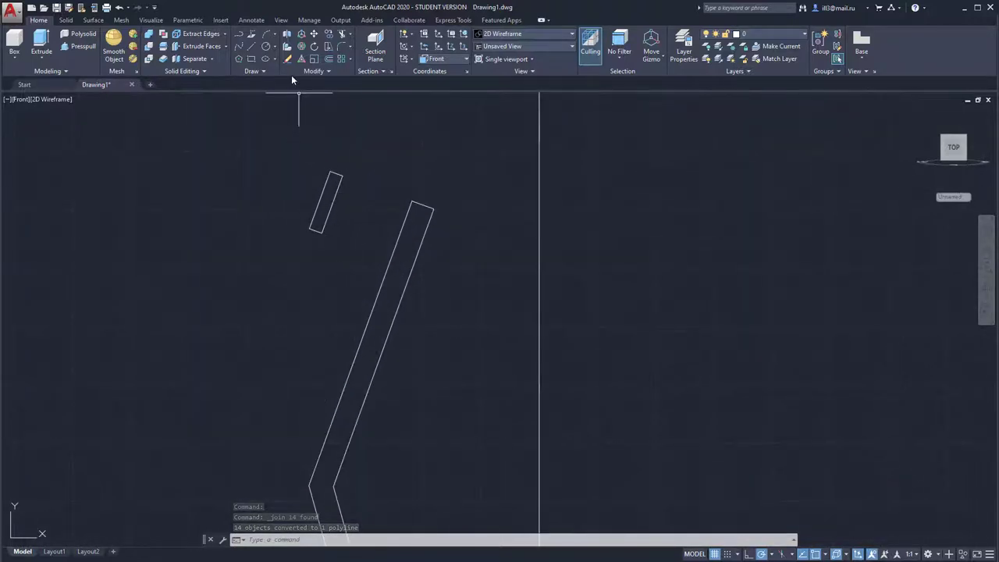
- Move the small slat onto the backrest's outer edge using the Nearest snap
{"action": "left_click", "coordinate": [314, 34]}
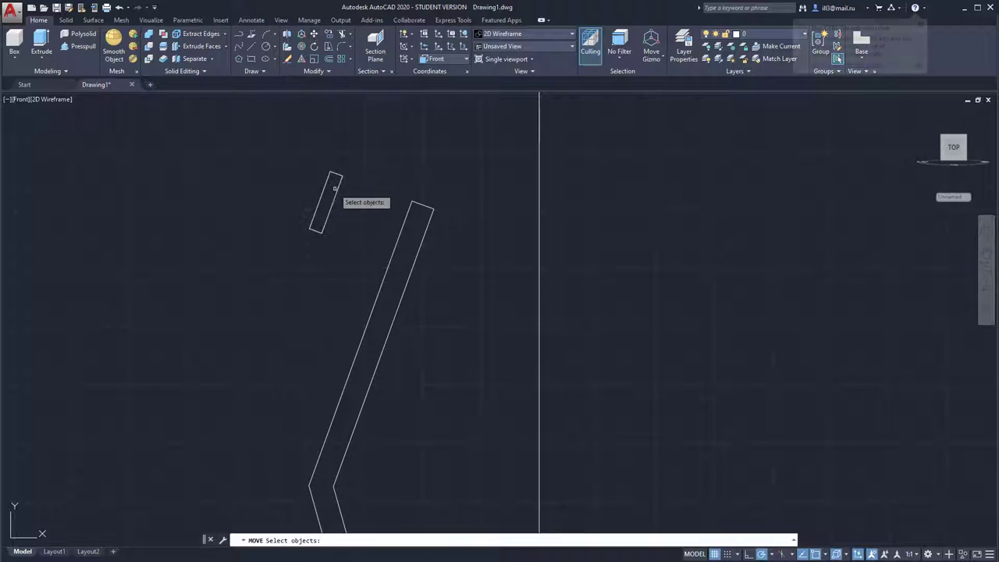
{"action": "left_click", "coordinate": [342, 180]}
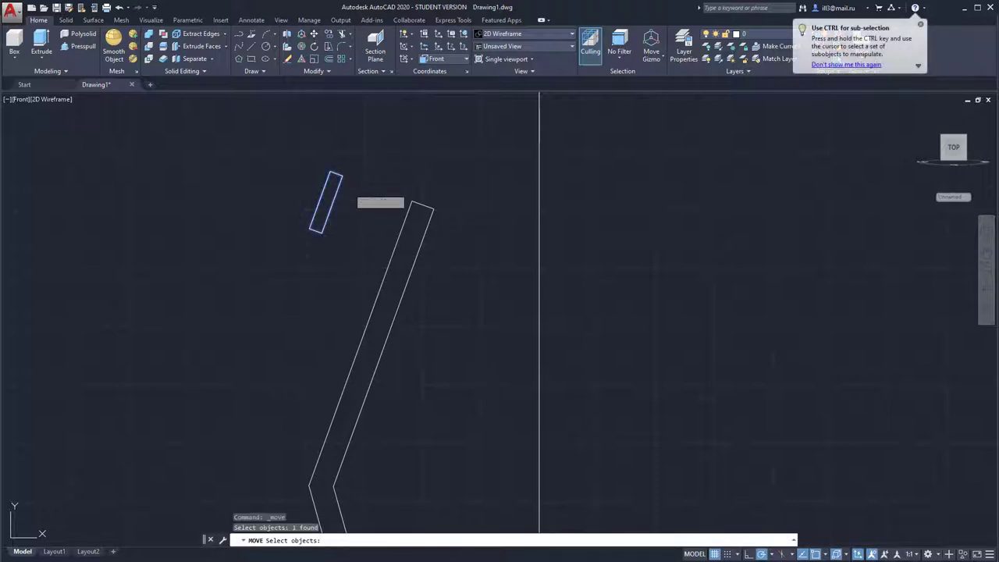
{"action": "key", "text": "Return"}
{"action": "left_click", "coordinate": [322, 226]}
{"action": "mouse_move", "coordinate": [343, 292]}
{"action": "middle_mouse_down"}
{"action": "mouse_move", "coordinate": [343, 194]}
{"action": "mouse_move", "coordinate": [333, 244]}
{"action": "middle_mouse_up"}
{"action": "right_click", "coordinate": [316, 258], "text": "shift"}
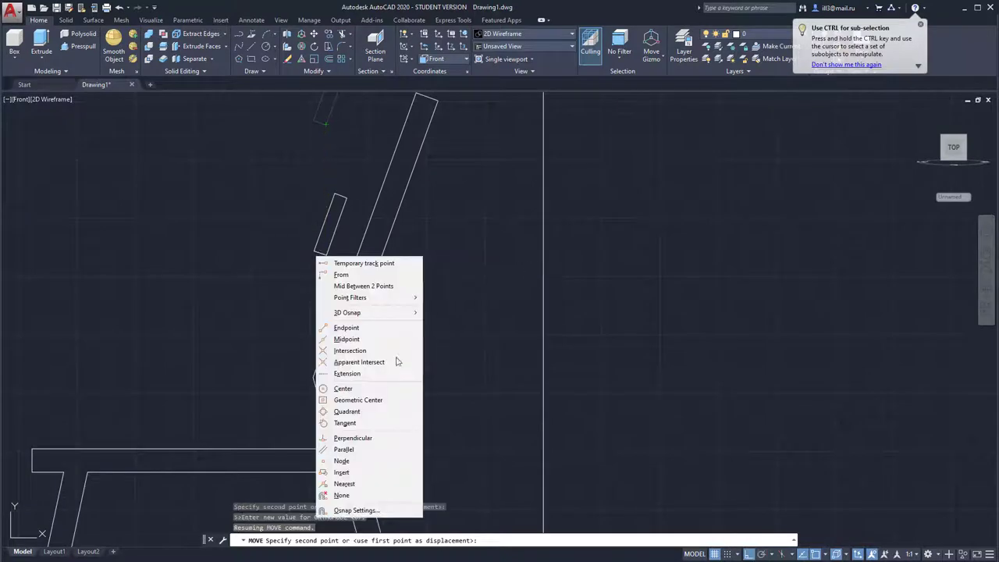
{"action": "left_click", "coordinate": [382, 484]}
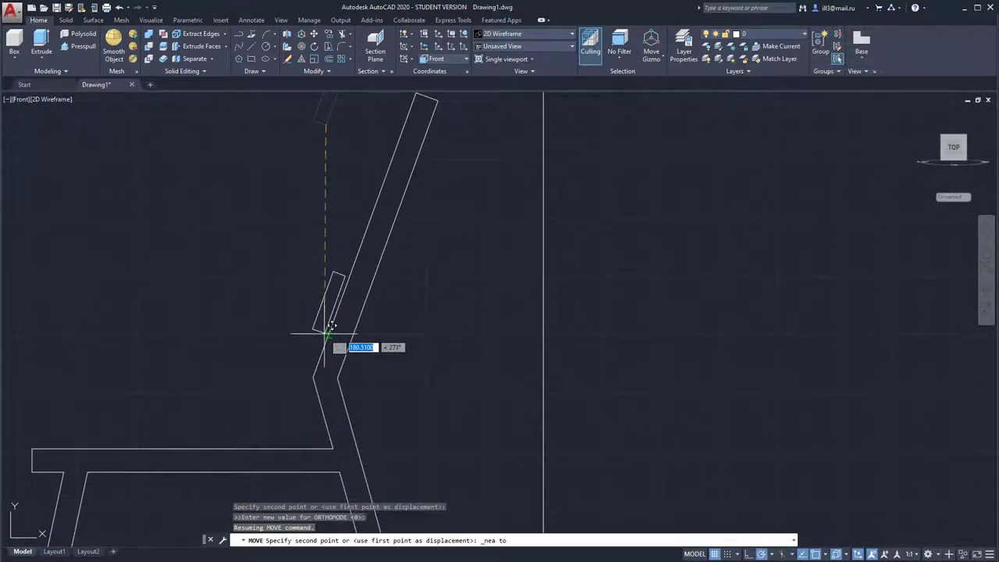
{"action": "left_click", "coordinate": [325, 334]}
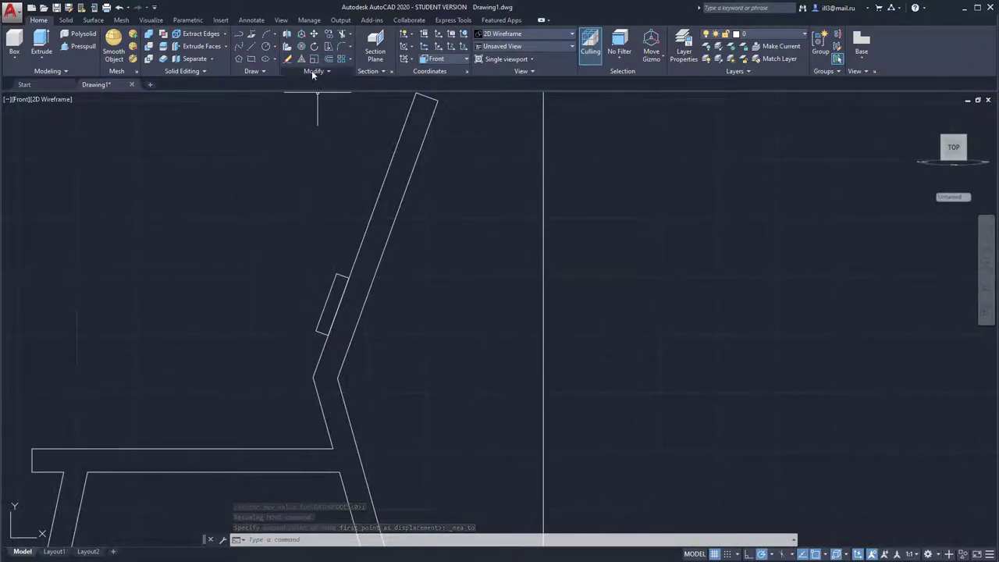
{"action": "left_click", "coordinate": [330, 35]}
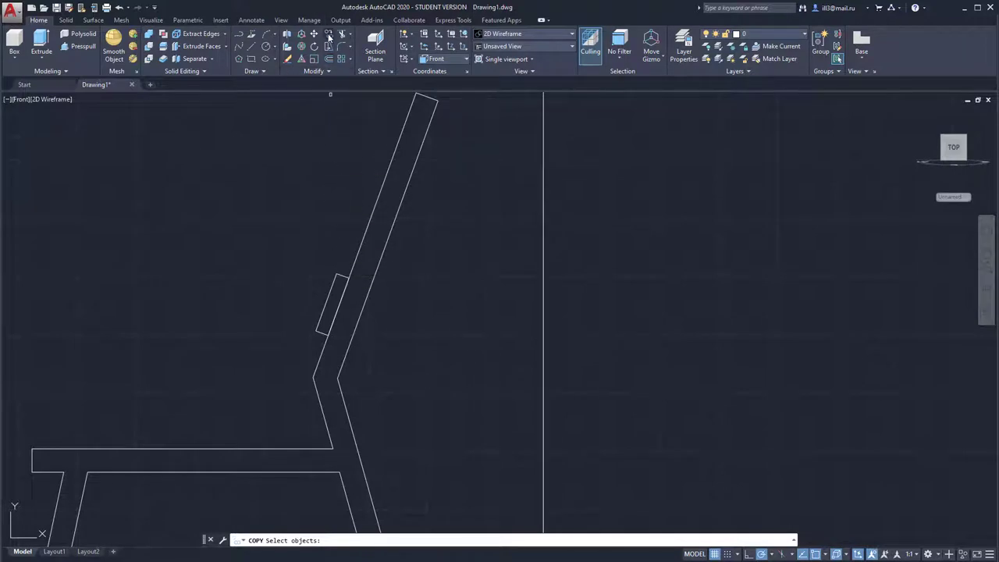
- Place two slat copies higher along the backrest edge with Nearest snap, giving three slats
{"action": "left_click", "coordinate": [341, 275]}
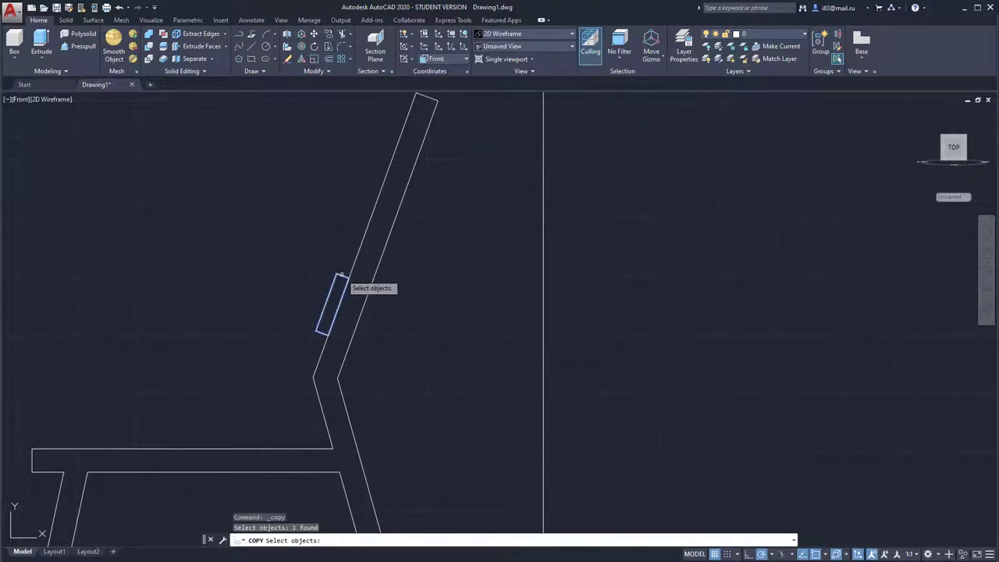
{"action": "key", "text": "Return"}
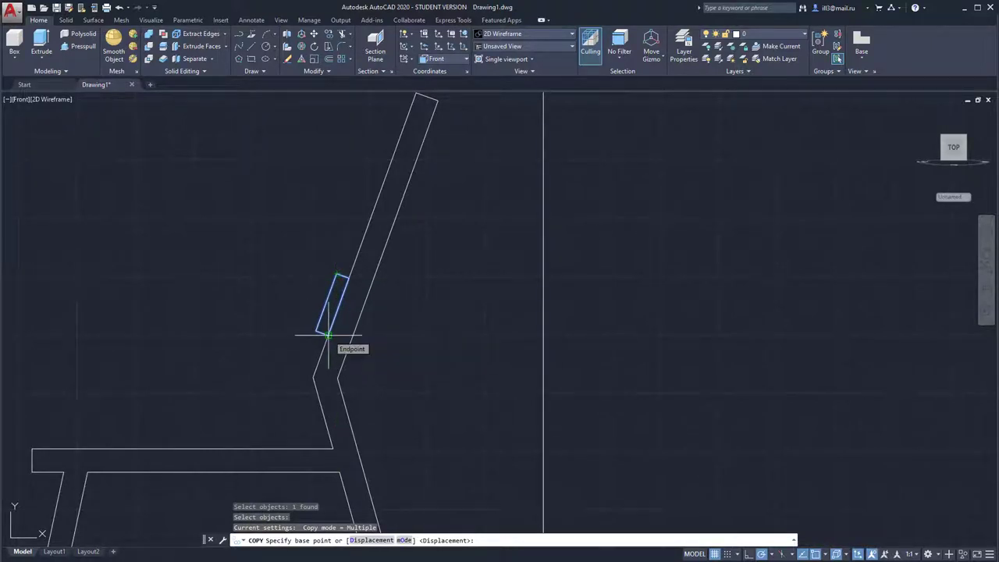
{"action": "left_click", "coordinate": [328, 336]}
{"action": "right_click", "coordinate": [379, 263], "text": "shift"}
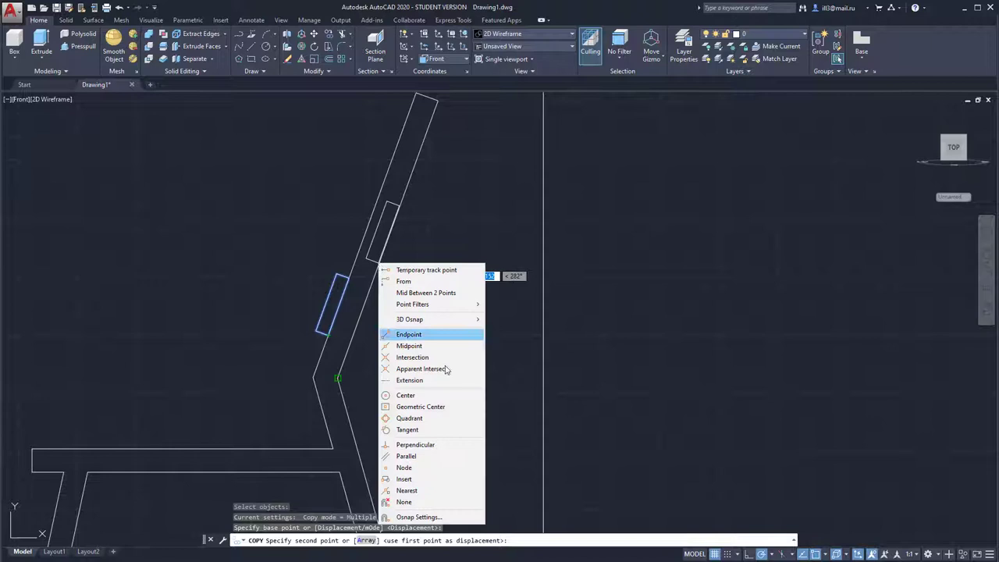
{"action": "left_click", "coordinate": [427, 490]}
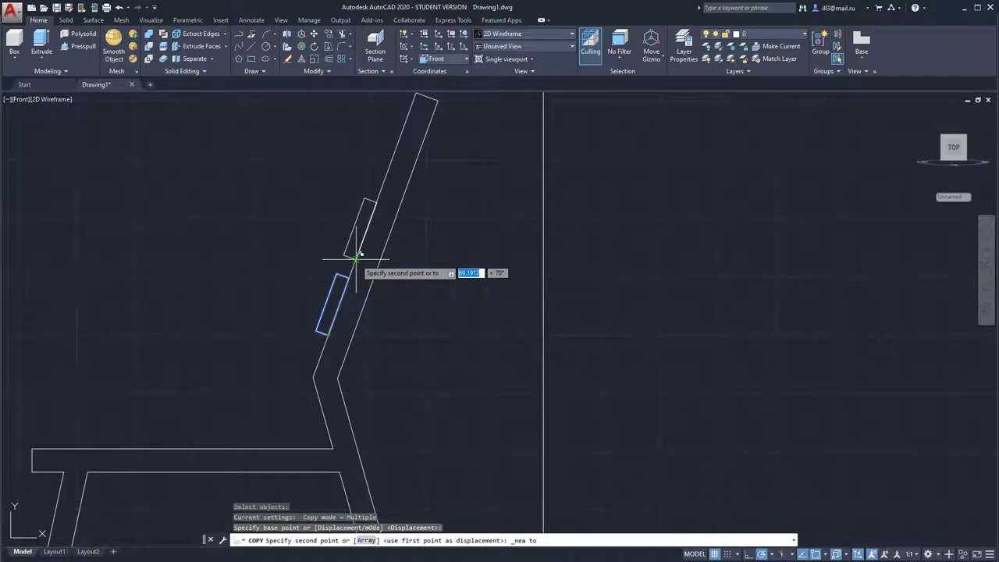
{"action": "left_click", "coordinate": [357, 256]}
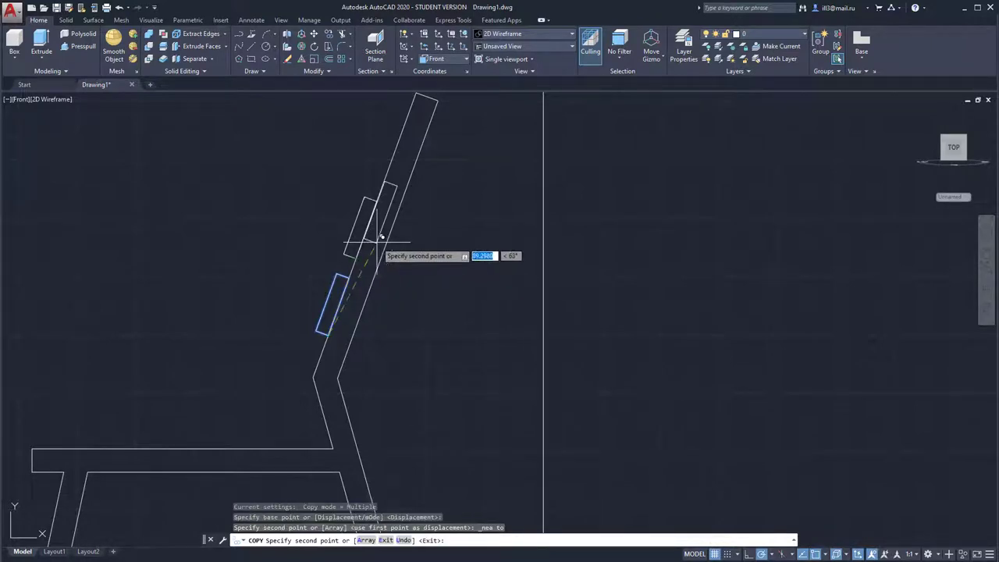
{"action": "right_click", "coordinate": [402, 216], "text": "shift"}
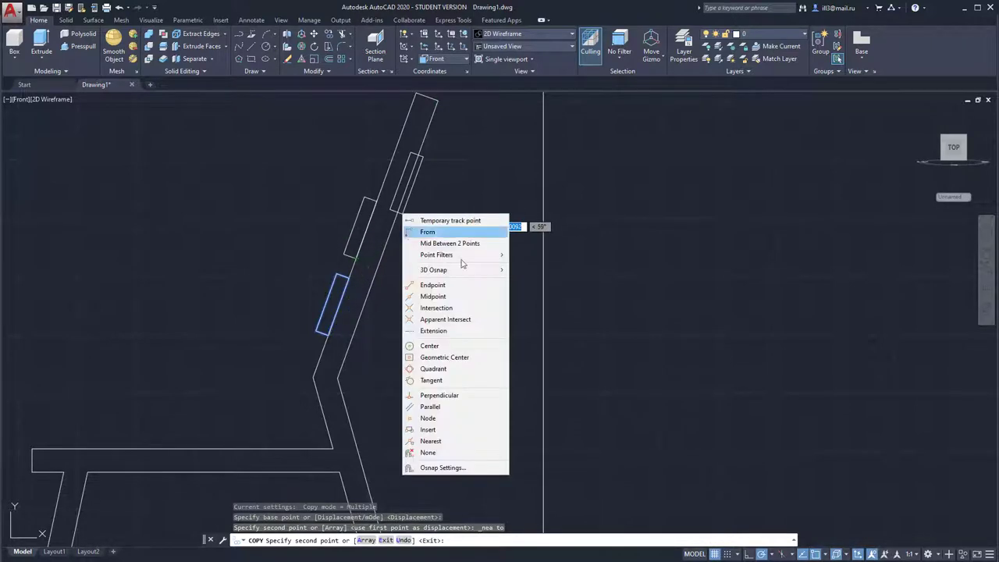
{"action": "left_click", "coordinate": [431, 441]}
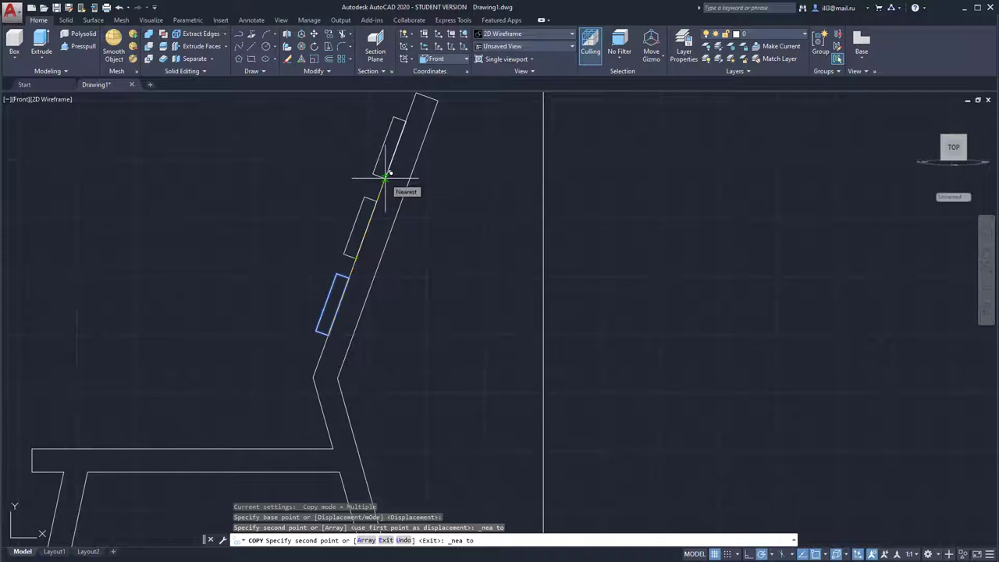
{"action": "left_click", "coordinate": [384, 178]}
{"action": "right_click", "coordinate": [410, 175]}
{"action": "left_click", "coordinate": [437, 182]}
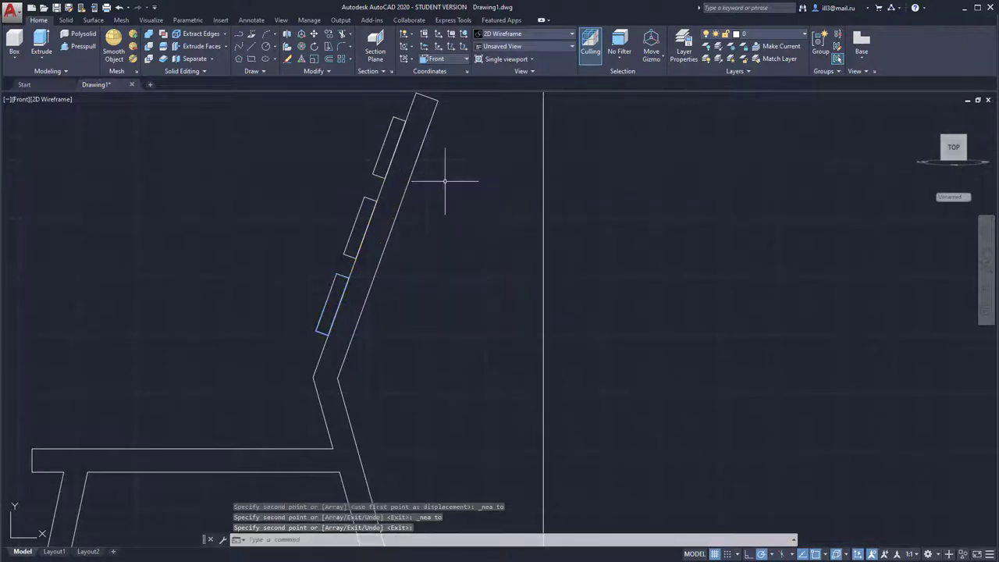
{"action": "middle_click_drag", "start_coordinate": [356, 252], "coordinate": [447, 203]}
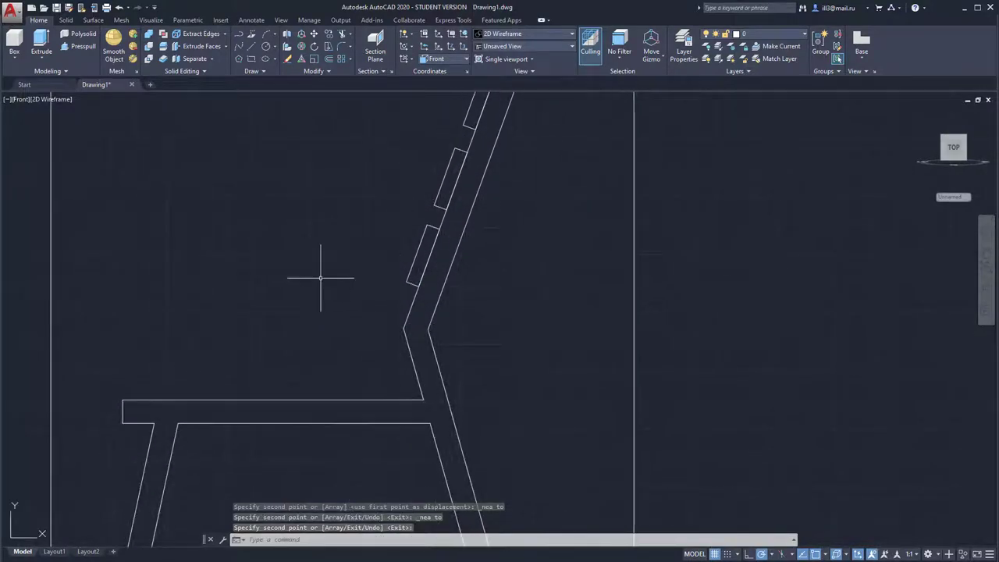
- Draw a thin slat rectangle on the seat top near its front, first corner snapped with Nearest
{"action": "left_click", "coordinate": [255, 58]}
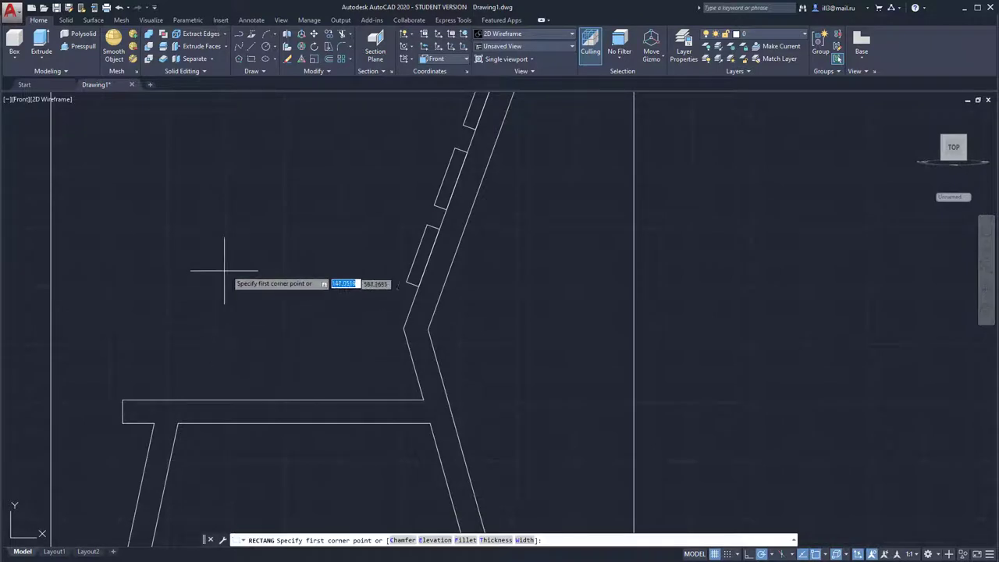
{"action": "middle_click_drag", "start_coordinate": [235, 275], "coordinate": [223, 221]}
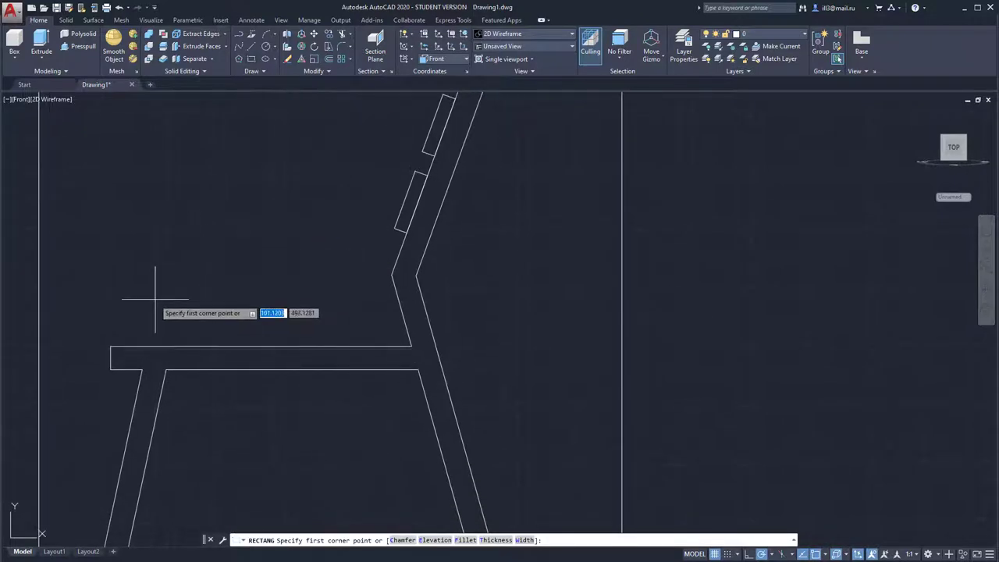
{"action": "right_click", "coordinate": [189, 260], "text": "shift"}
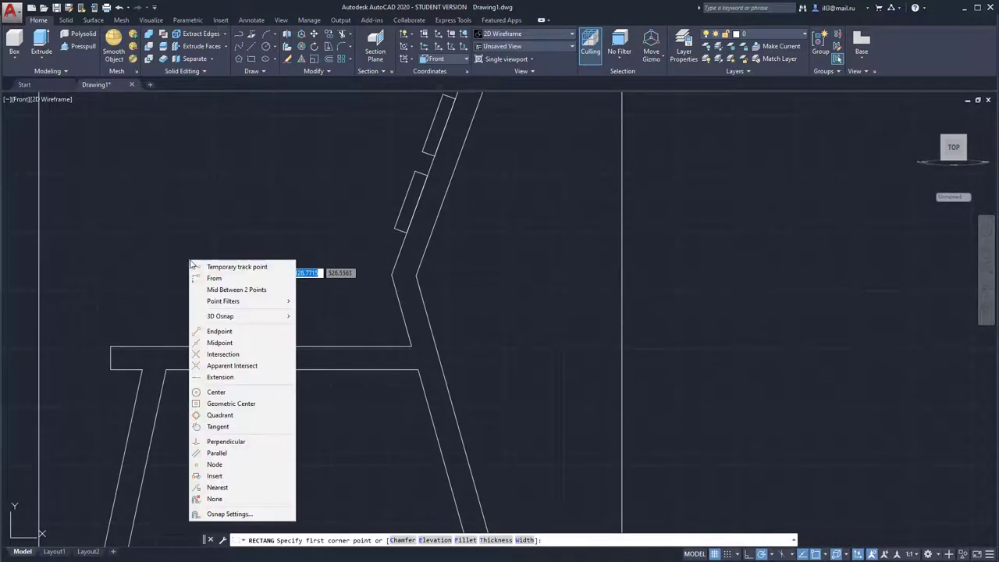
{"action": "left_click", "coordinate": [234, 488]}
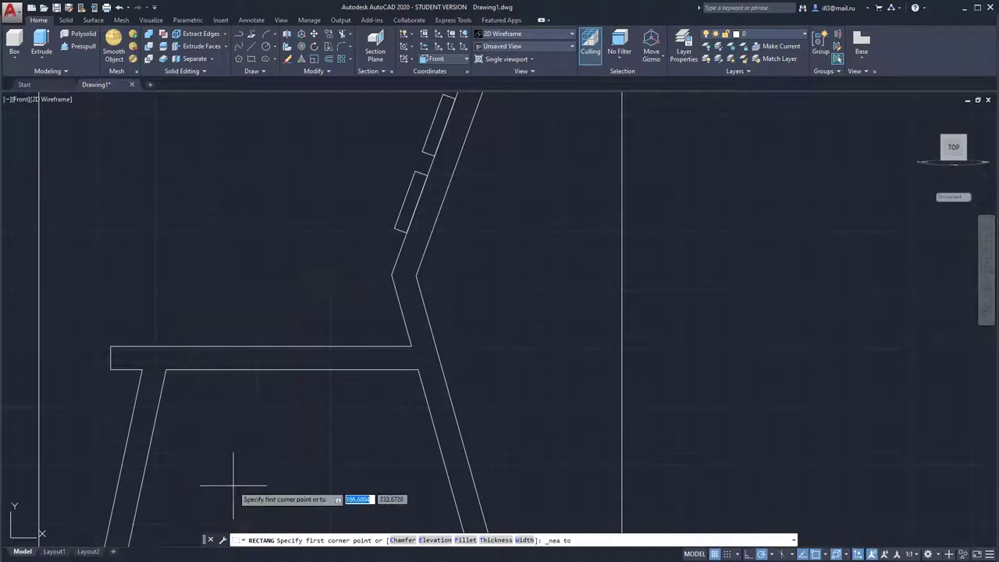
{"action": "left_click", "coordinate": [130, 345]}
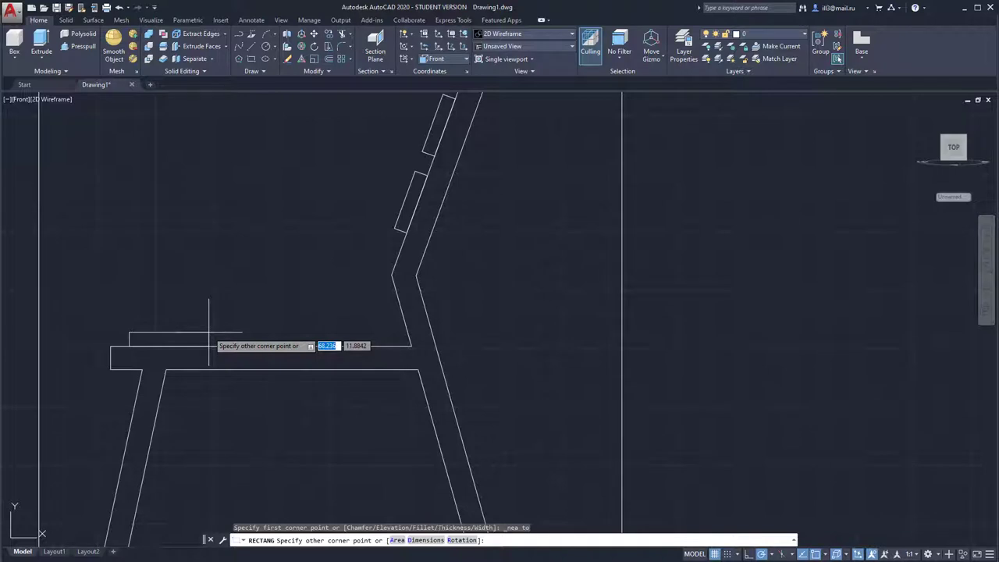
{"action": "left_click", "coordinate": [208, 333]}
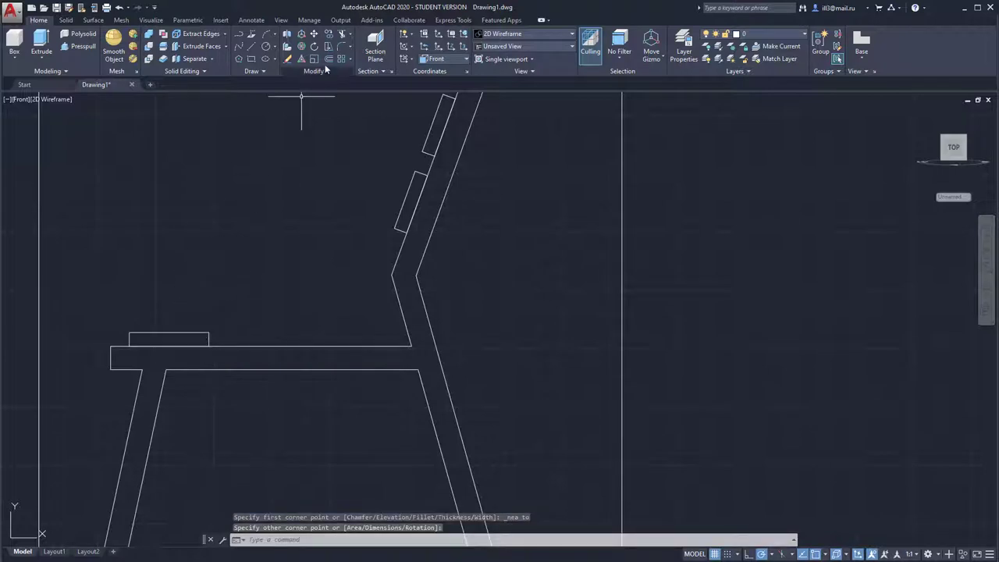
- Copy the seat slat twice along the seat top with Nearest snap
{"action": "left_click", "coordinate": [328, 37]}
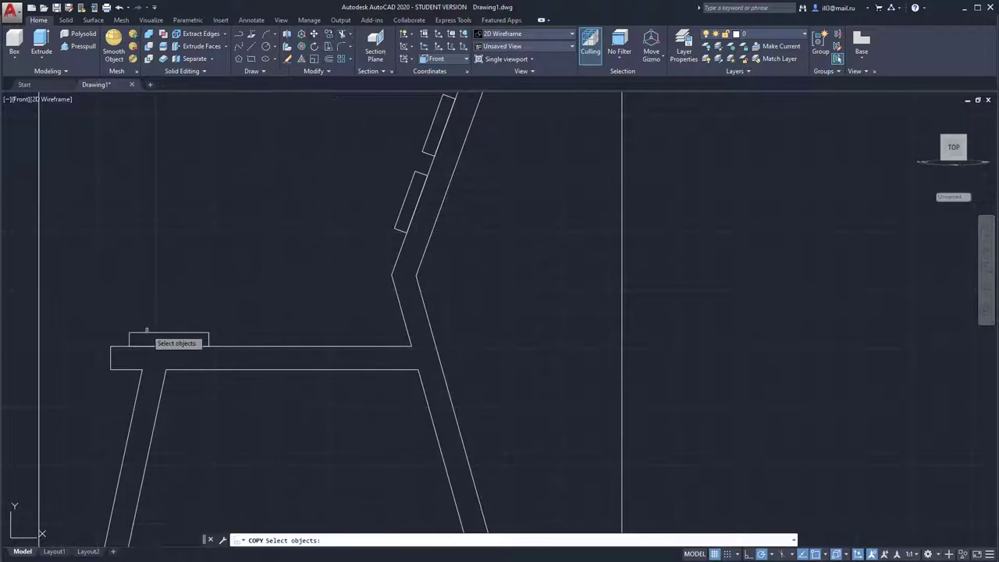
{"action": "left_click", "coordinate": [145, 334]}
{"action": "key", "text": "Return"}
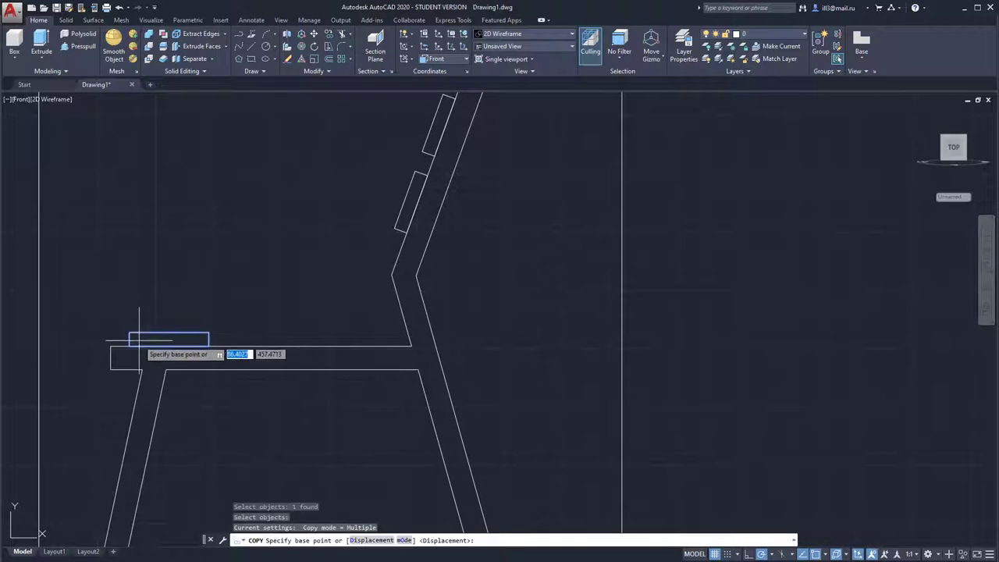
{"action": "left_click", "coordinate": [130, 344]}
{"action": "right_click", "coordinate": [234, 258], "text": "shift"}
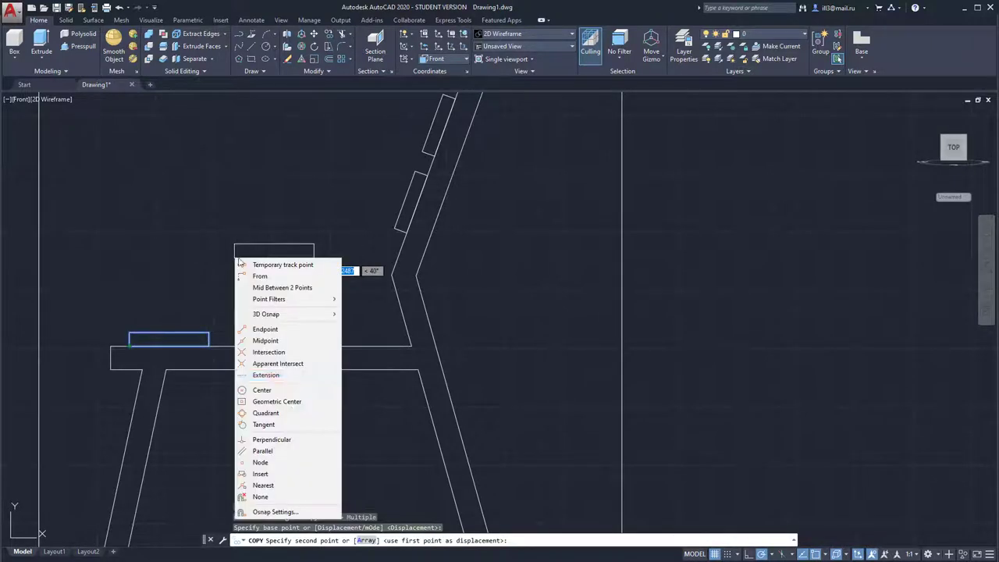
{"action": "left_click", "coordinate": [263, 485]}
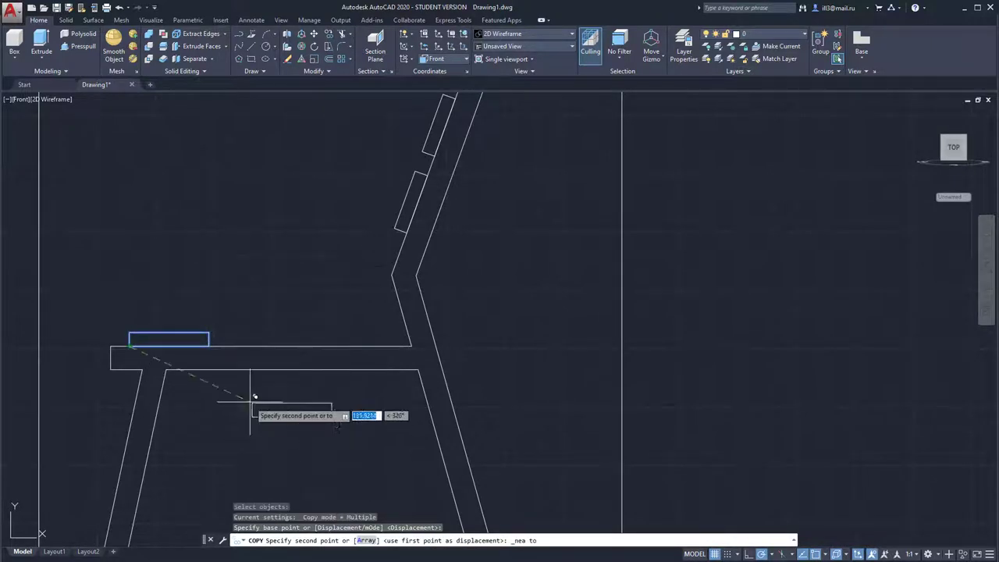
{"action": "left_click", "coordinate": [238, 341]}
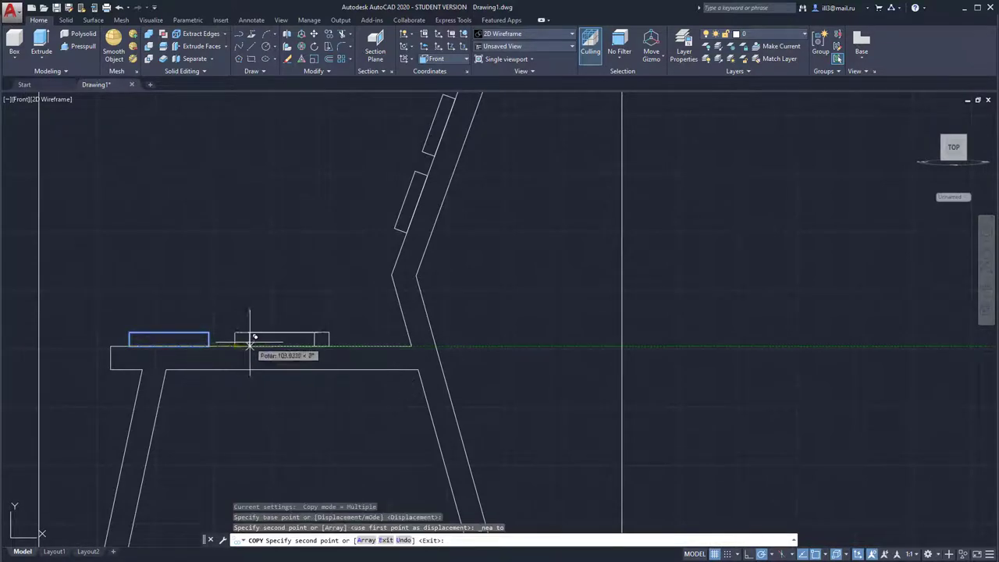
{"action": "right_click", "coordinate": [286, 225], "text": "shift"}
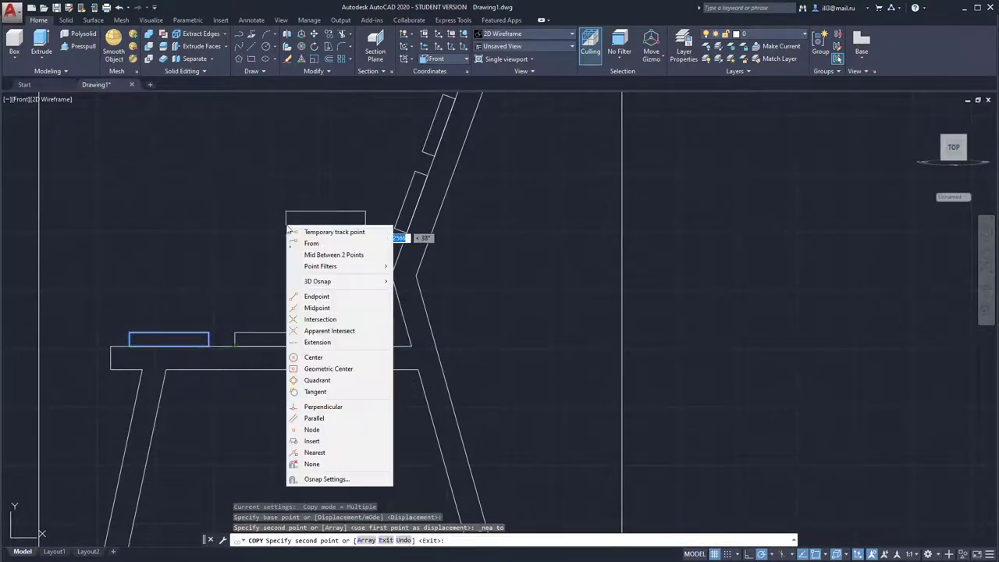
{"action": "left_click", "coordinate": [326, 453]}
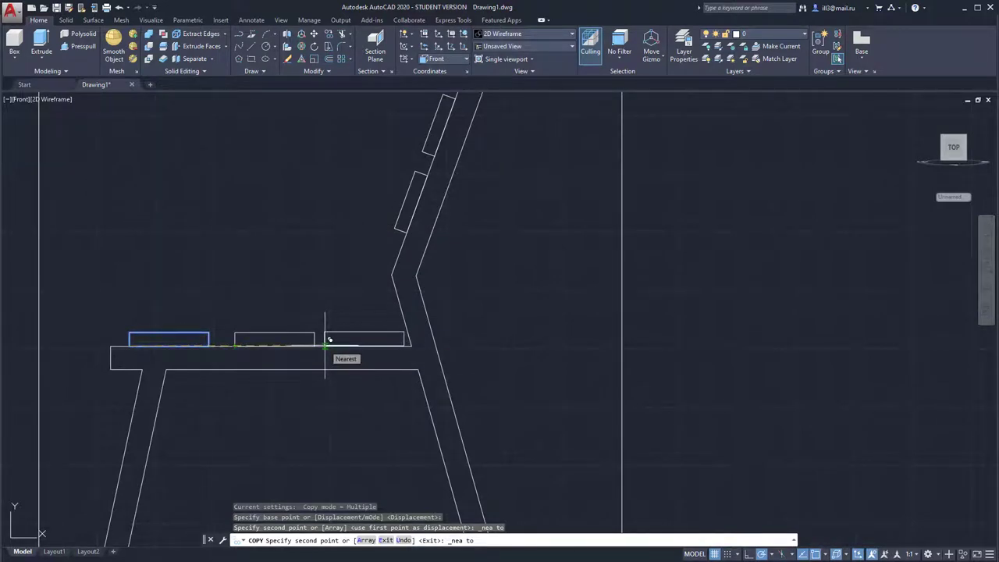
{"action": "left_click", "coordinate": [325, 344]}
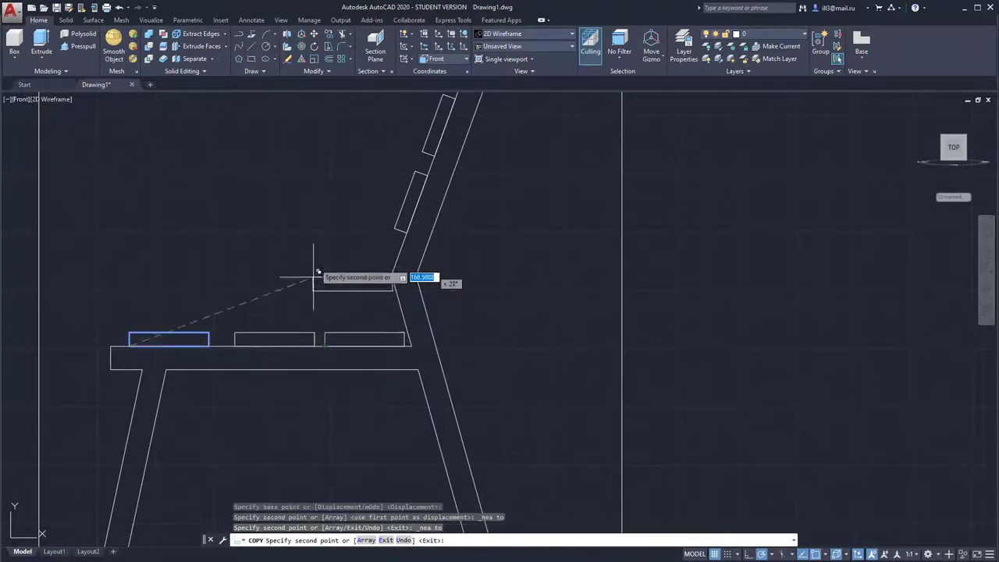
{"action": "key", "text": "Escape"}
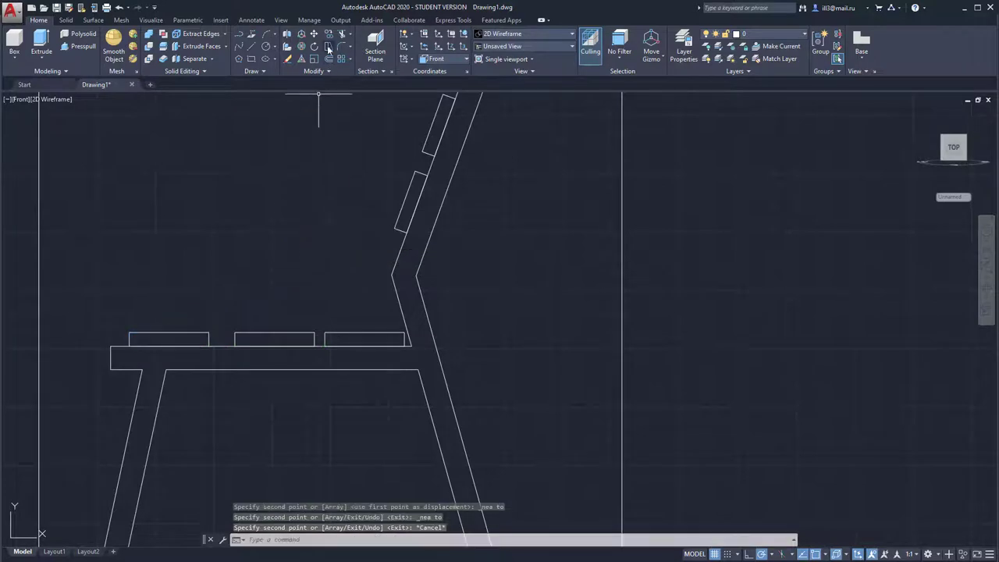
- Shift the middle seat slat left with Nearest snap to even the spacing
{"action": "left_click", "coordinate": [314, 34]}
{"action": "left_click", "coordinate": [245, 332]}
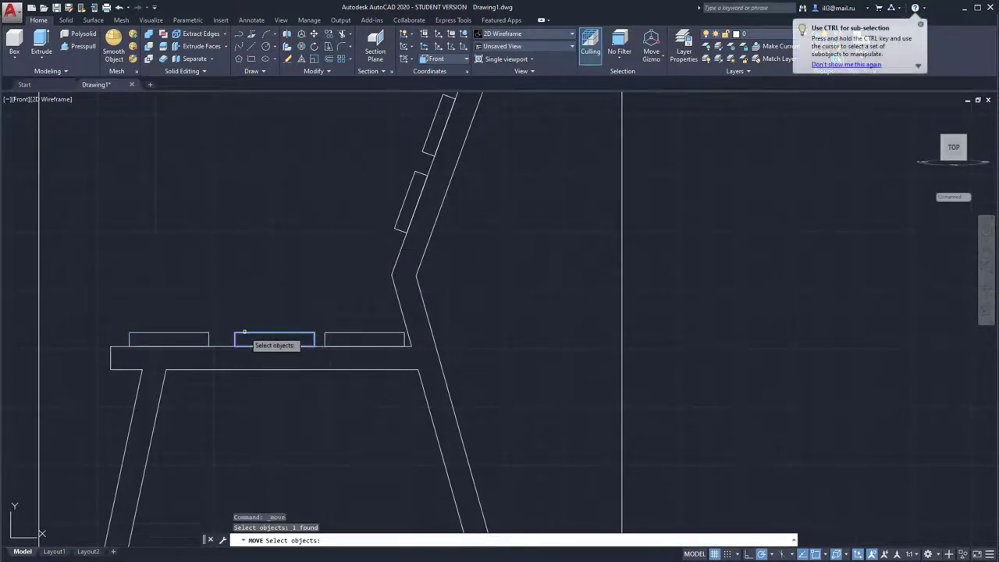
{"action": "key", "text": "Return"}
{"action": "left_click", "coordinate": [234, 346]}
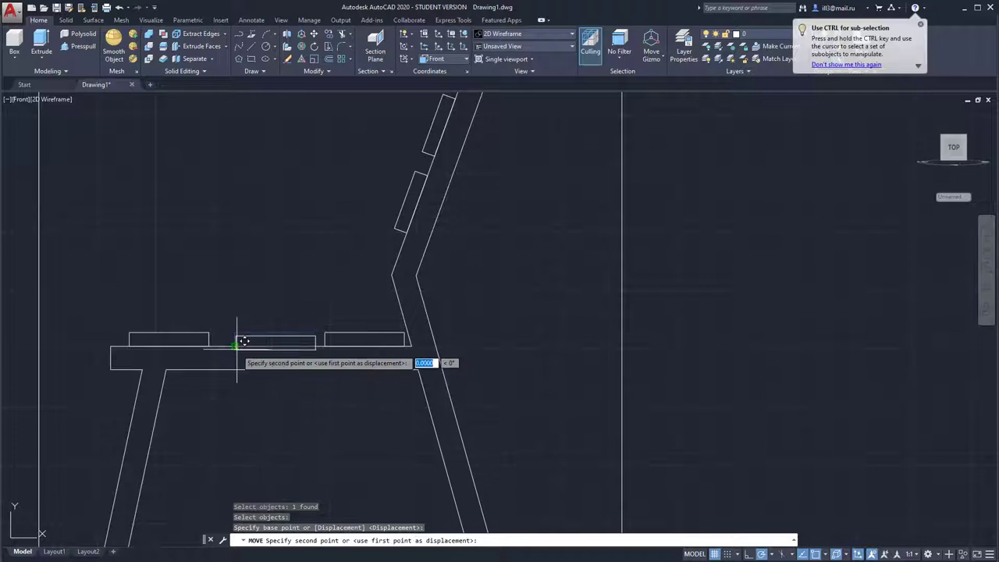
{"action": "right_click", "coordinate": [237, 344], "text": "shift"}
{"action": "left_click", "coordinate": [261, 558]}
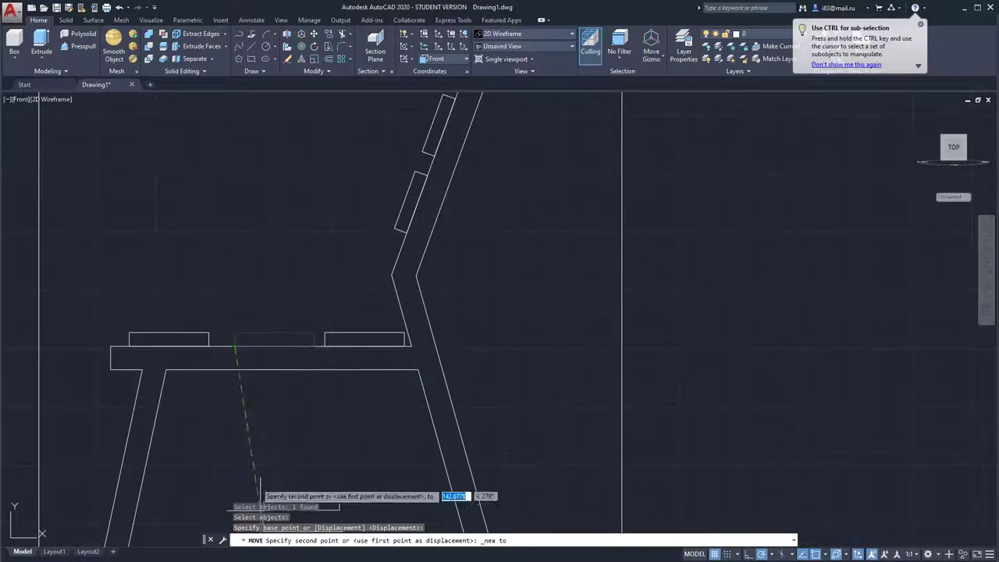
{"action": "left_click", "coordinate": [238, 336]}
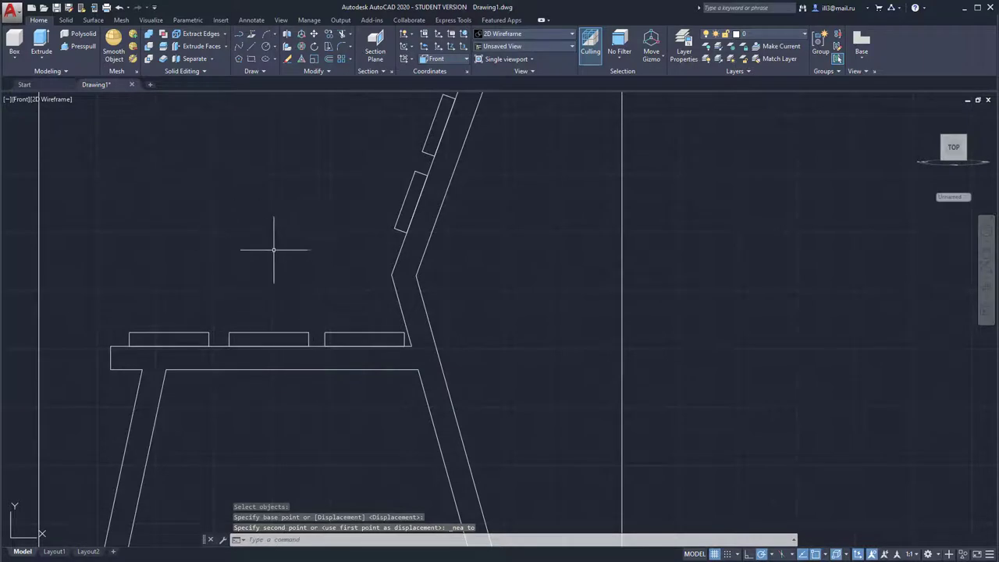
{"action": "middle_click_drag", "start_coordinate": [312, 314], "coordinate": [309, 232]}
{"action": "scroll", "coordinate": [309, 232], "scroll_direction": "down", "scroll_amount": 3}
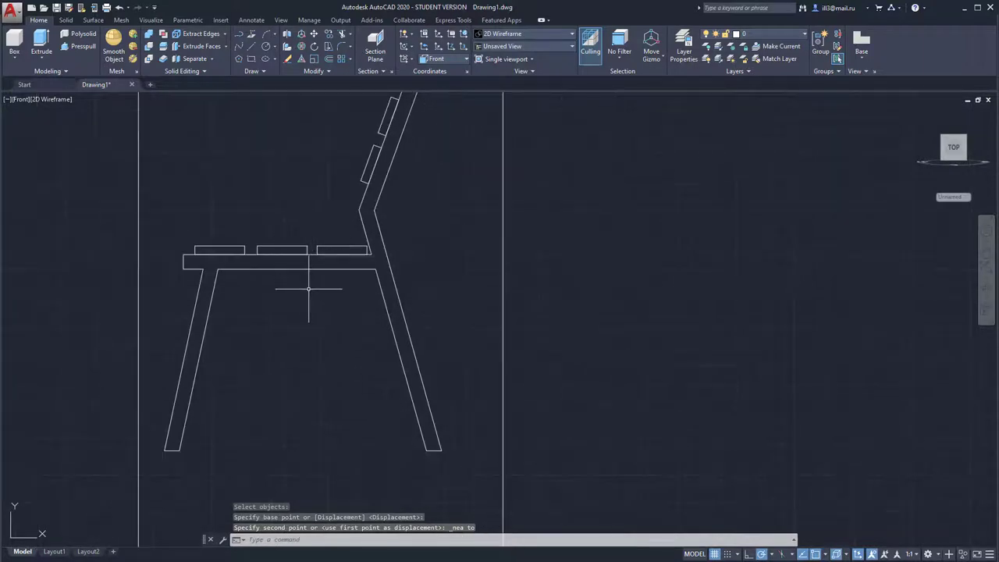
- Draw a radius-5 circle centred on the midpoint of the left leg's bottom edge
{"action": "middle_click_drag", "start_coordinate": [241, 384], "coordinate": [276, 283]}
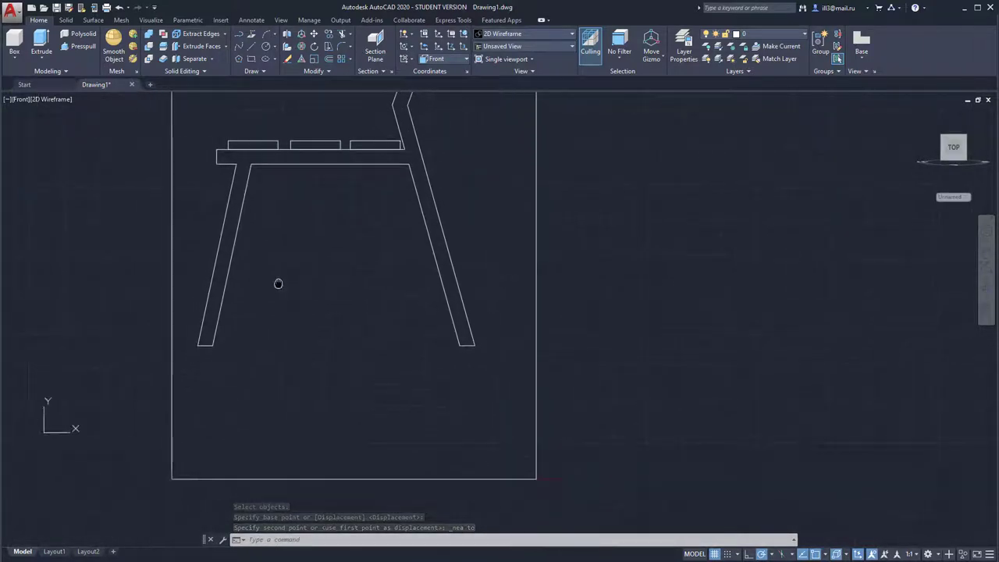
{"action": "scroll", "coordinate": [268, 284], "scroll_direction": "up", "scroll_amount": 4}
{"action": "scroll", "coordinate": [216, 299], "scroll_direction": "up", "scroll_amount": 2}
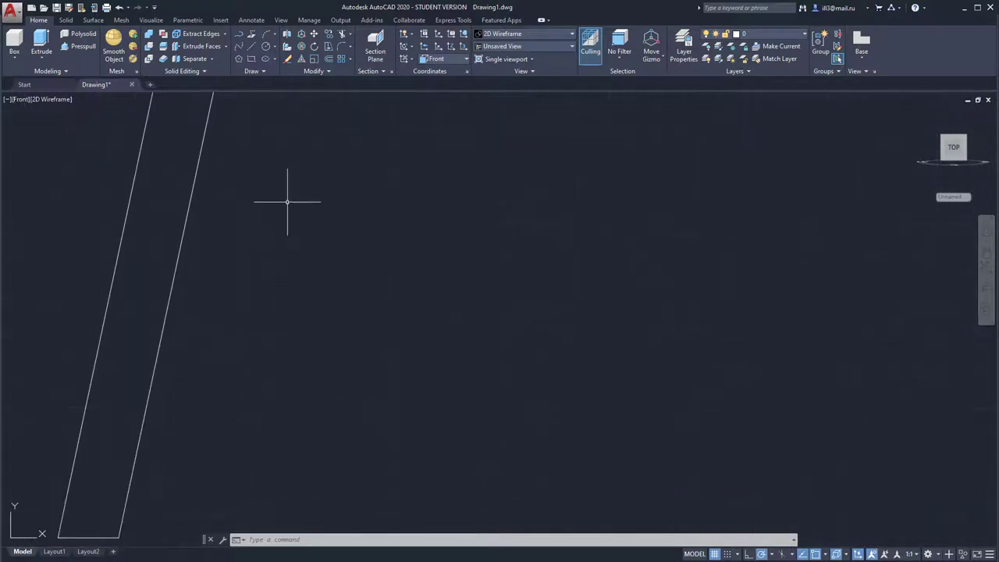
{"action": "scroll", "coordinate": [295, 175], "scroll_direction": "down", "scroll_amount": 4}
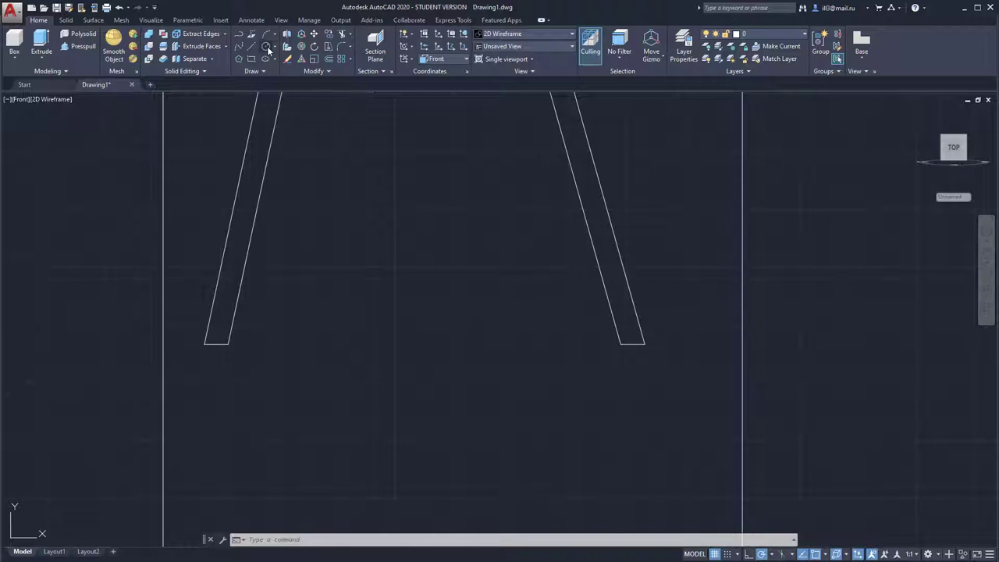
{"action": "left_click", "coordinate": [266, 47]}
{"action": "right_click", "coordinate": [352, 271], "text": "shift"}
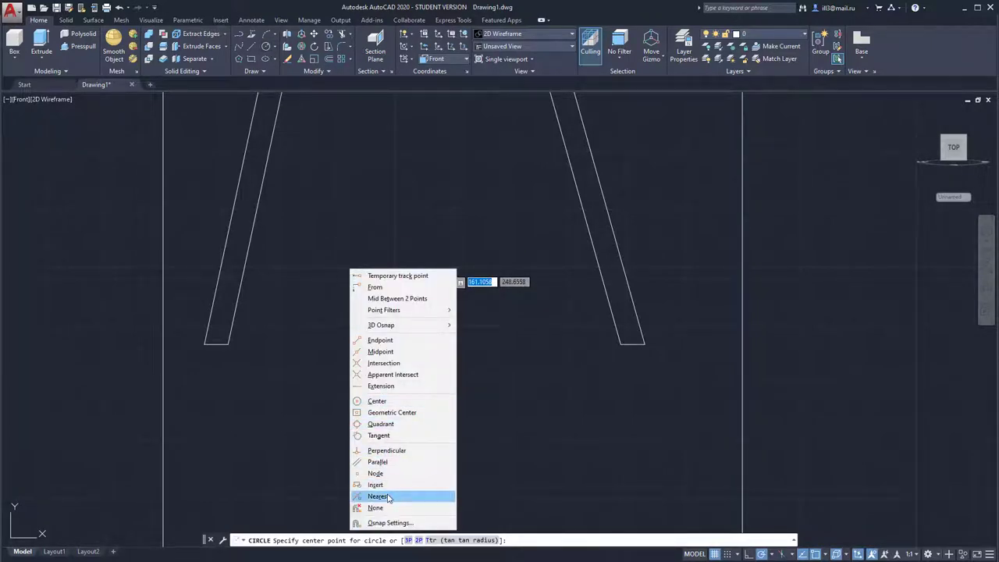
{"action": "left_click", "coordinate": [383, 352]}
{"action": "left_click", "coordinate": [218, 343]}
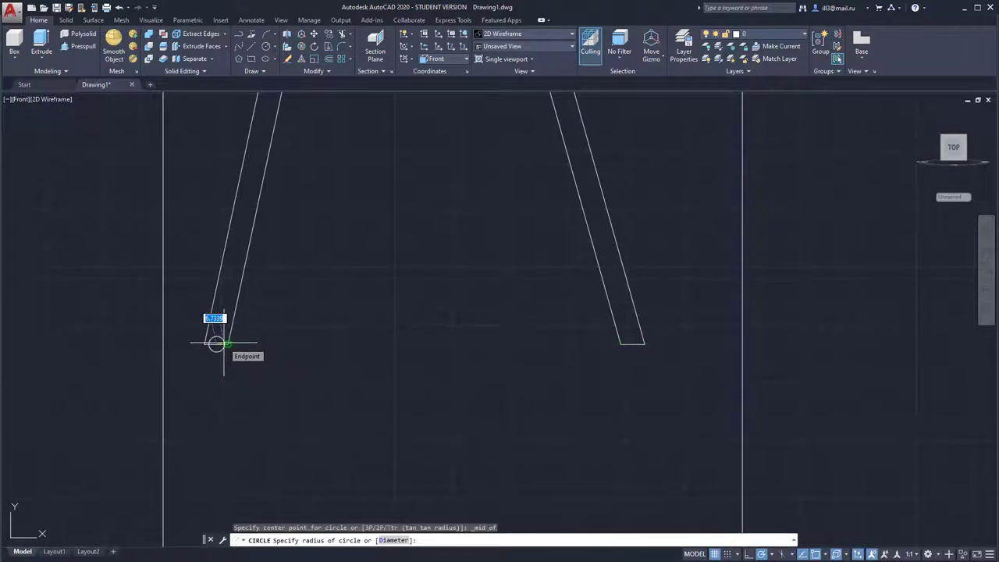
{"action": "type", "text": "5"}
{"action": "key", "text": "Return"}
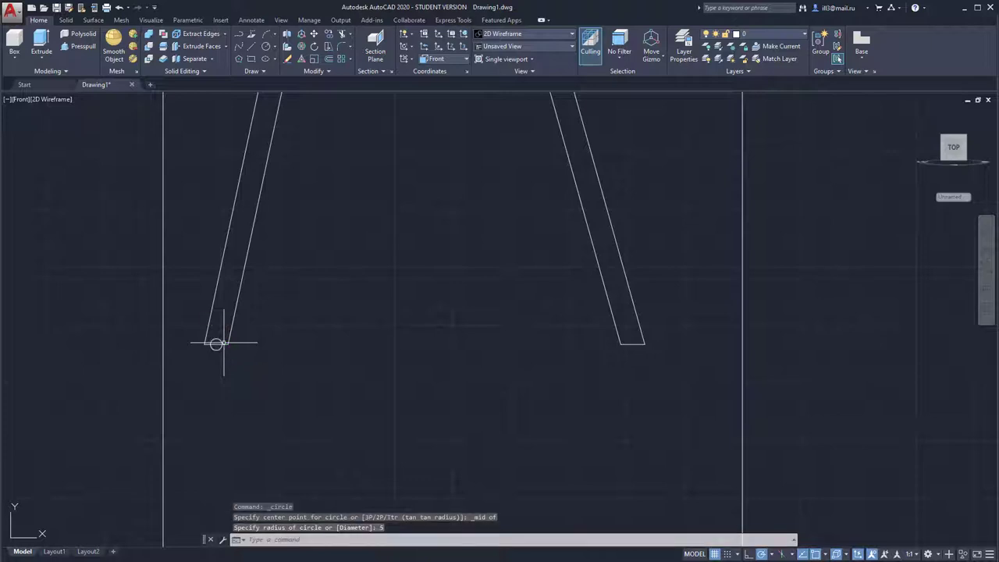
{"action": "scroll", "coordinate": [226, 322], "scroll_direction": "up", "scroll_amount": 2}
{"action": "scroll", "coordinate": [226, 335], "scroll_direction": "up", "scroll_amount": 2}
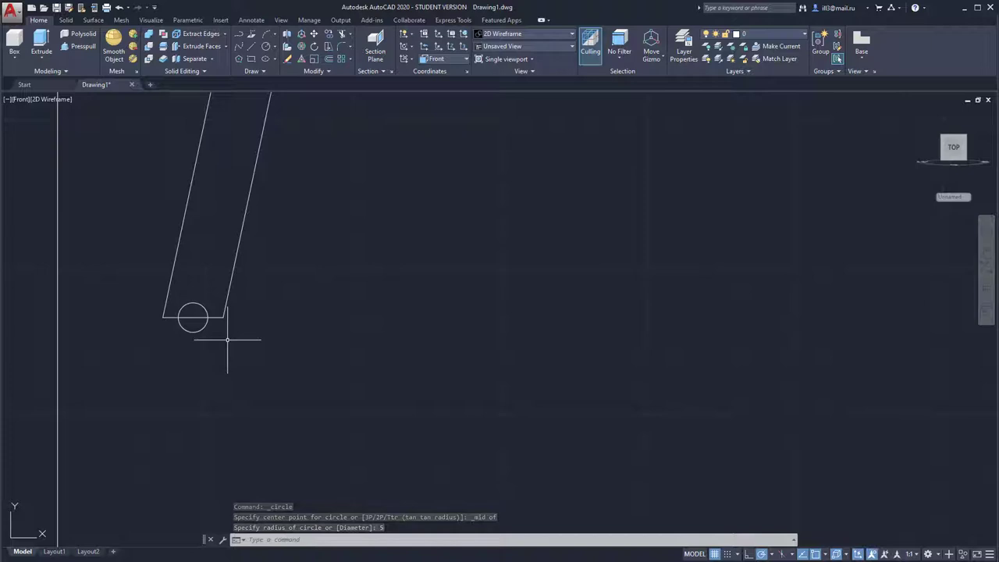
- Move the radius-5 circle by its centre off the foot, up inside the left leg
{"action": "left_click", "coordinate": [315, 34]}
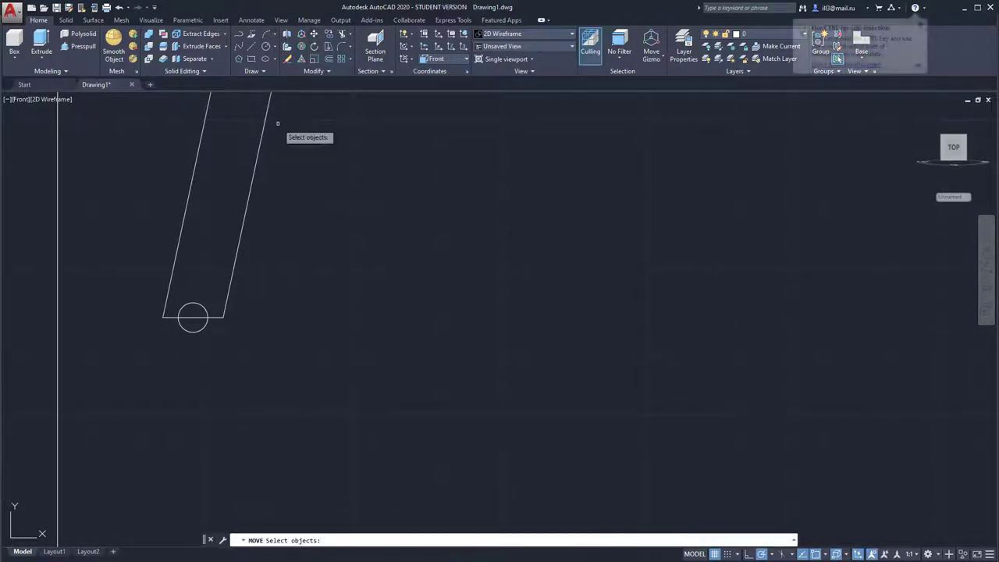
{"action": "left_click", "coordinate": [199, 305]}
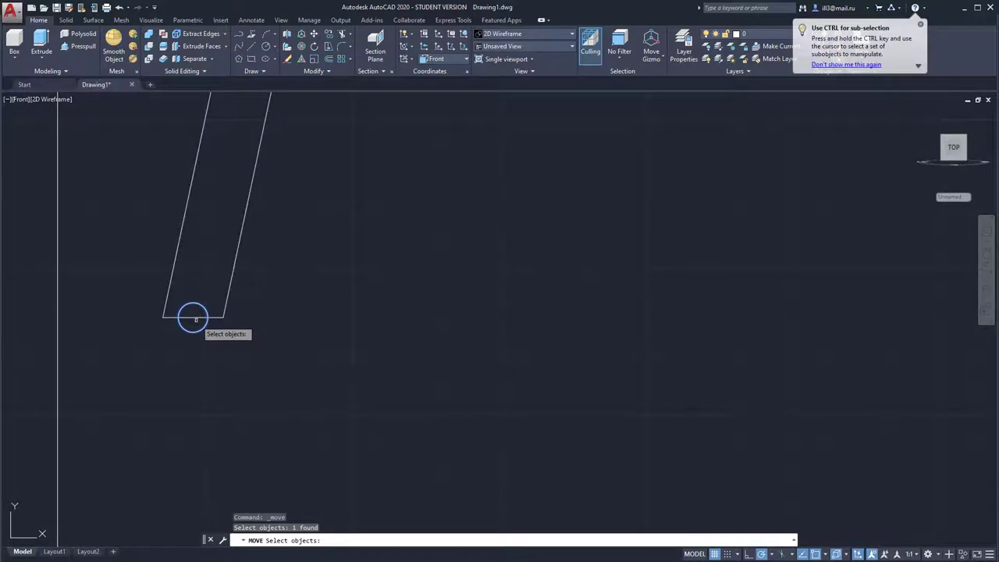
{"action": "key", "text": "Return"}
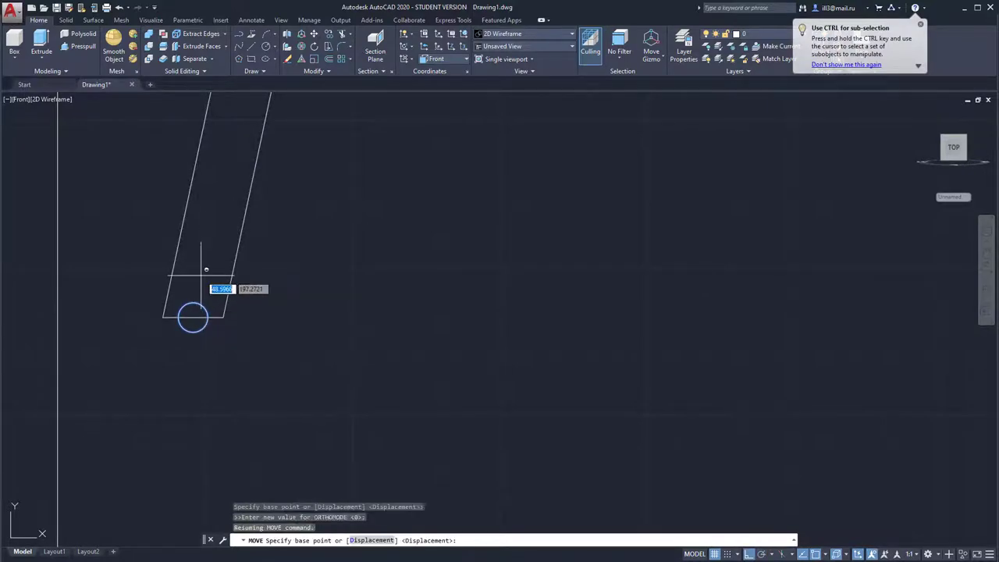
{"action": "right_click", "coordinate": [202, 275], "text": "shift"}
{"action": "left_click", "coordinate": [234, 408]}
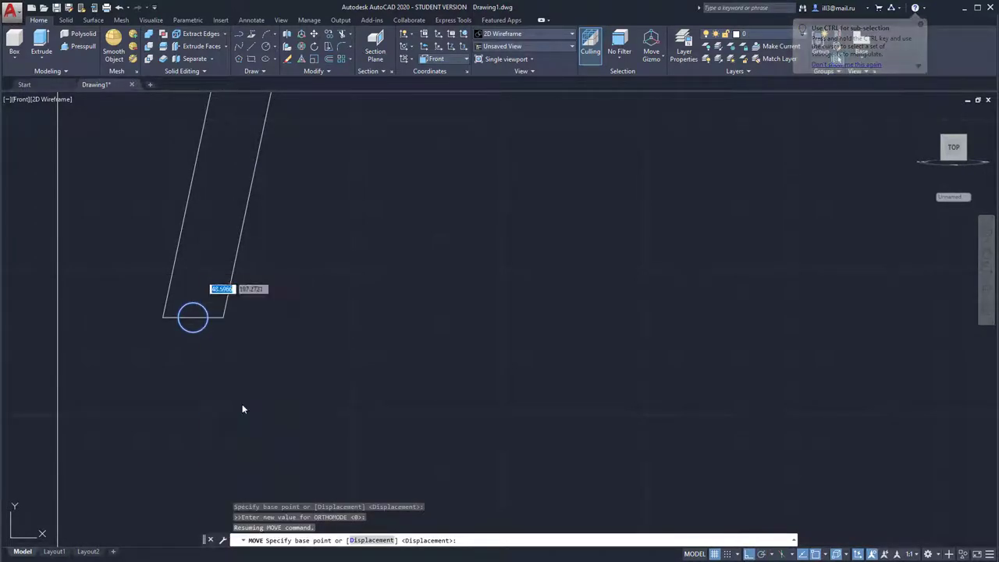
{"action": "left_click", "coordinate": [212, 290]}
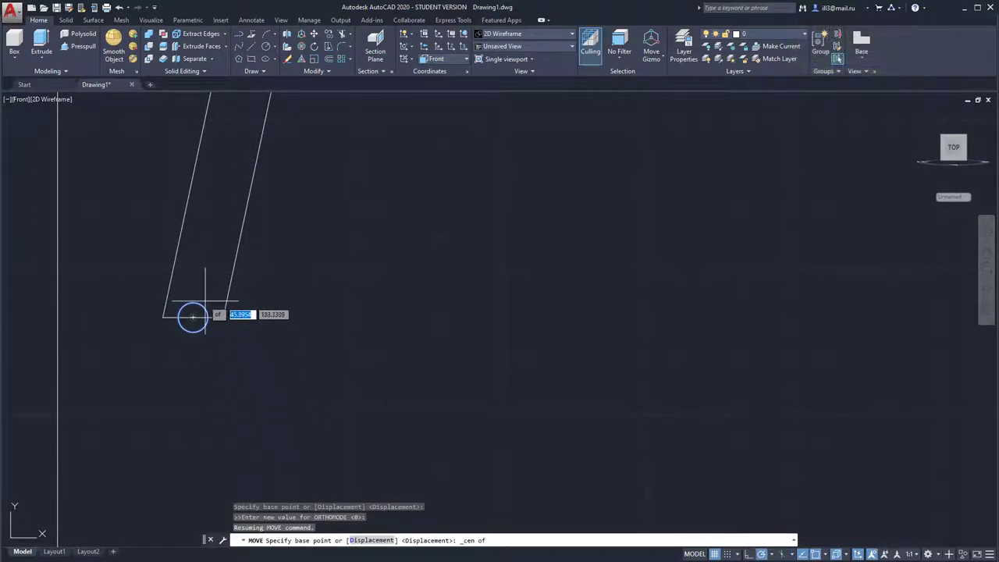
{"action": "left_click", "coordinate": [206, 249]}
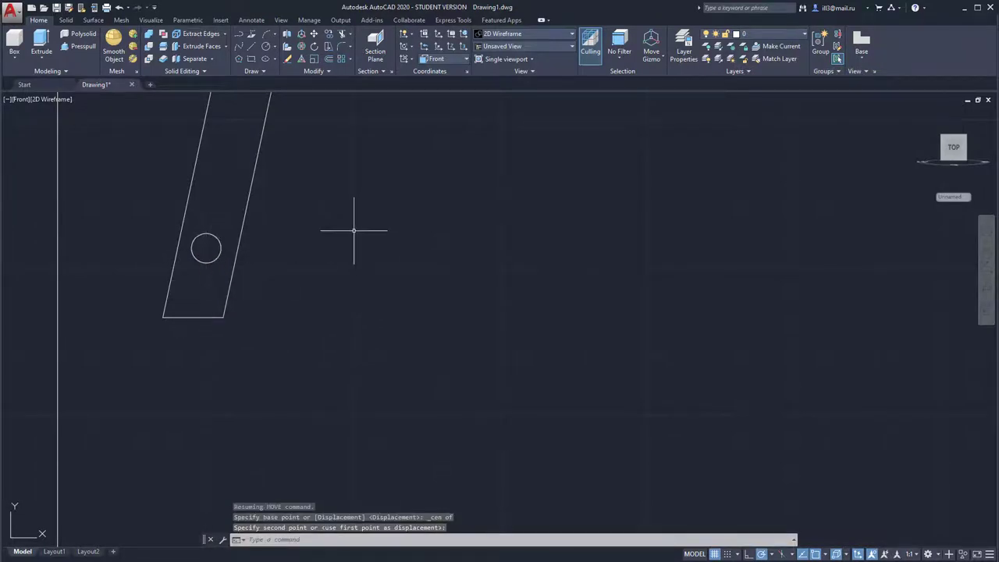
{"action": "scroll", "coordinate": [354, 230], "scroll_direction": "down", "scroll_amount": 2}
{"action": "middle_click_drag", "start_coordinate": [430, 207], "coordinate": [330, 307]}
{"action": "scroll", "coordinate": [307, 295], "scroll_direction": "down", "scroll_amount": 2}
{"action": "middle_click_drag", "start_coordinate": [442, 233], "coordinate": [393, 260]}
- Draw a horizontal construction line from the circle centre past the right leg
{"action": "left_click", "coordinate": [252, 49]}
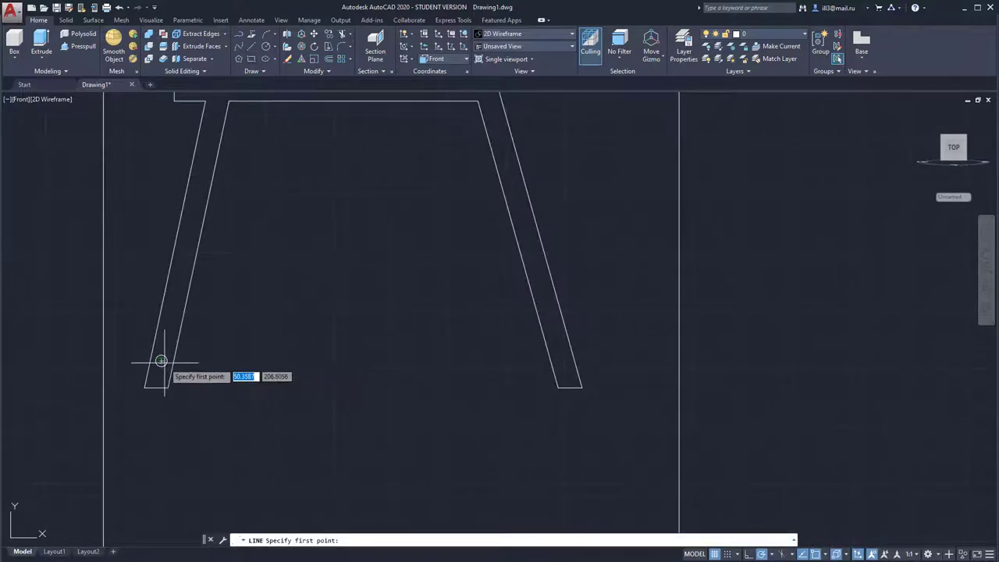
{"action": "left_click", "coordinate": [161, 361]}
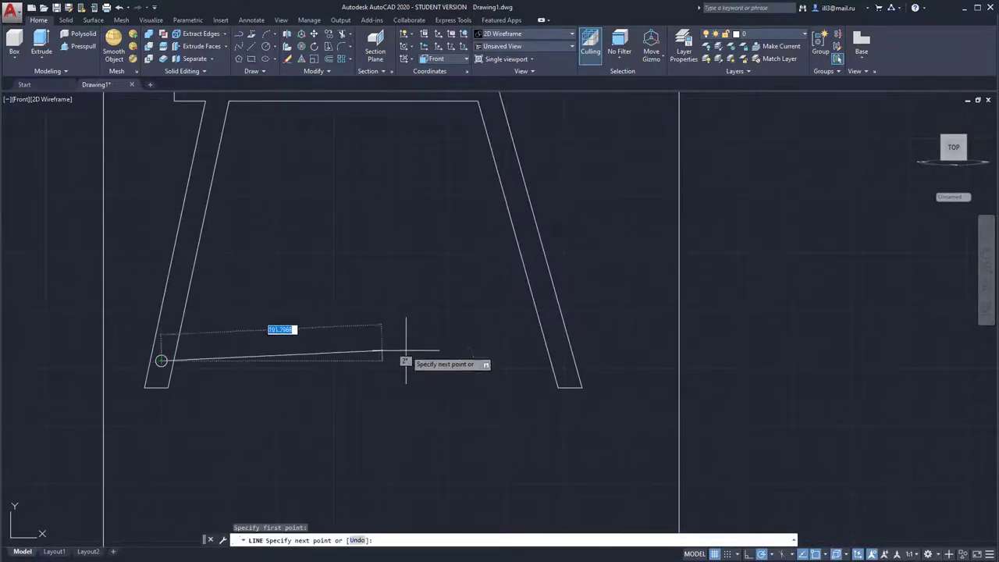
{"action": "left_click", "coordinate": [731, 360]}
{"action": "key", "text": "Escape"}
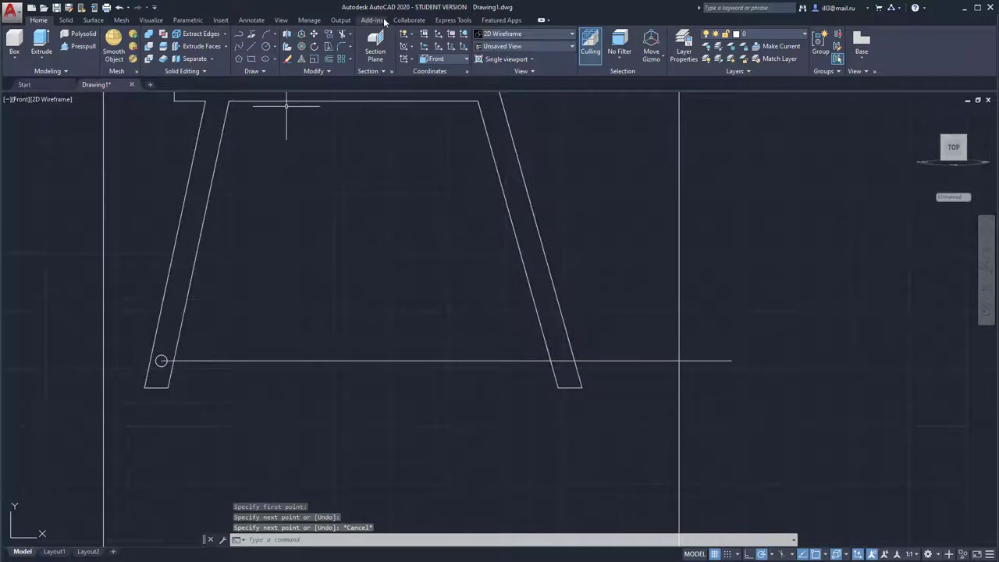
- Copy the small circle from its centre onto the slanted leg along the guide line
{"action": "left_click", "coordinate": [331, 38]}
{"action": "left_click", "coordinate": [161, 360]}
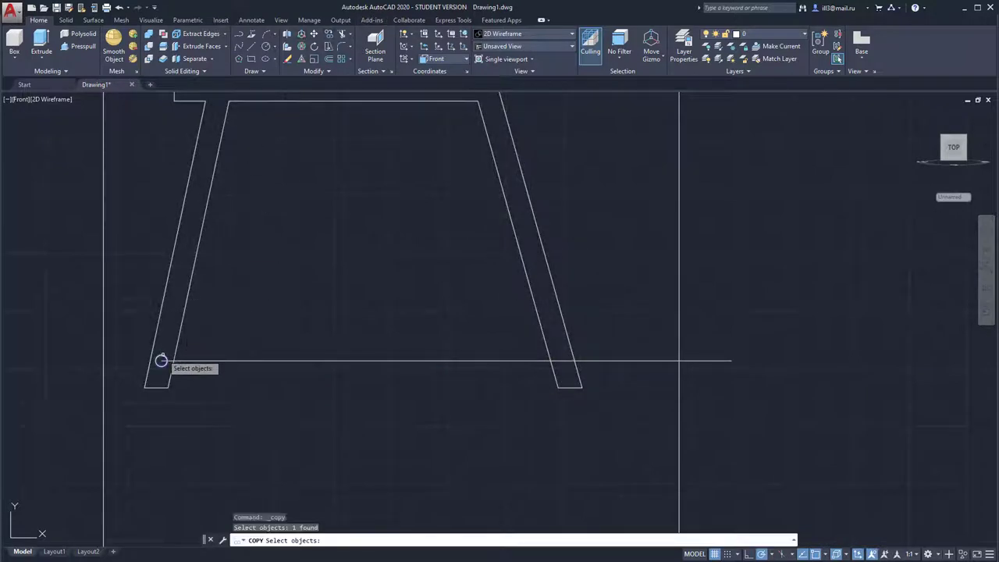
{"action": "key", "text": "Return"}
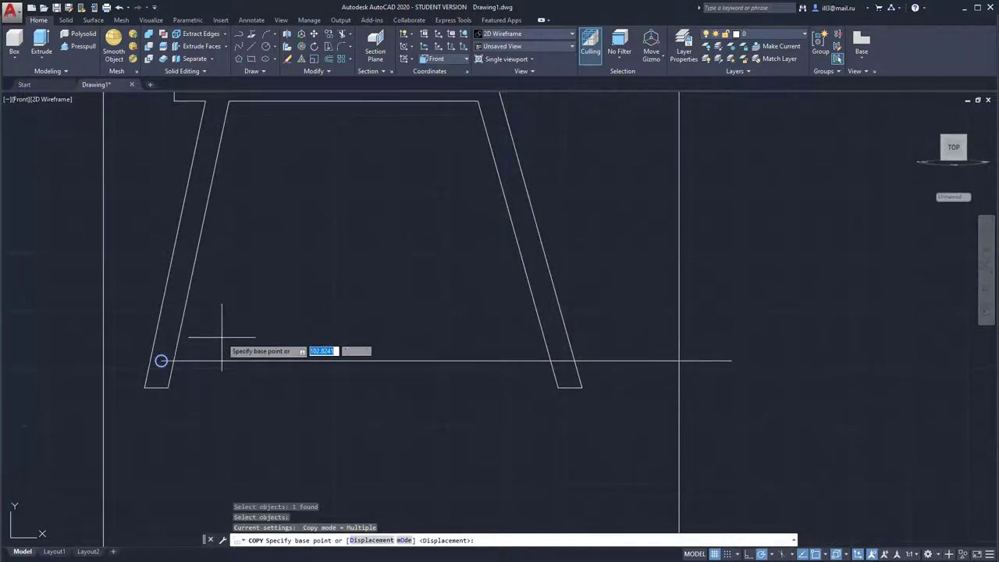
{"action": "right_click", "coordinate": [231, 313], "text": "shift"}
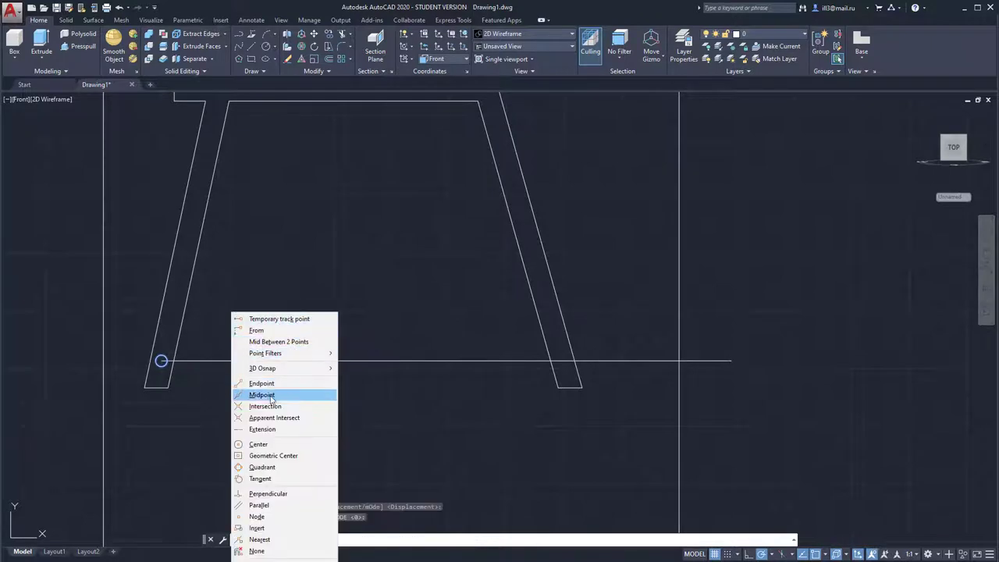
{"action": "left_click", "coordinate": [259, 444]}
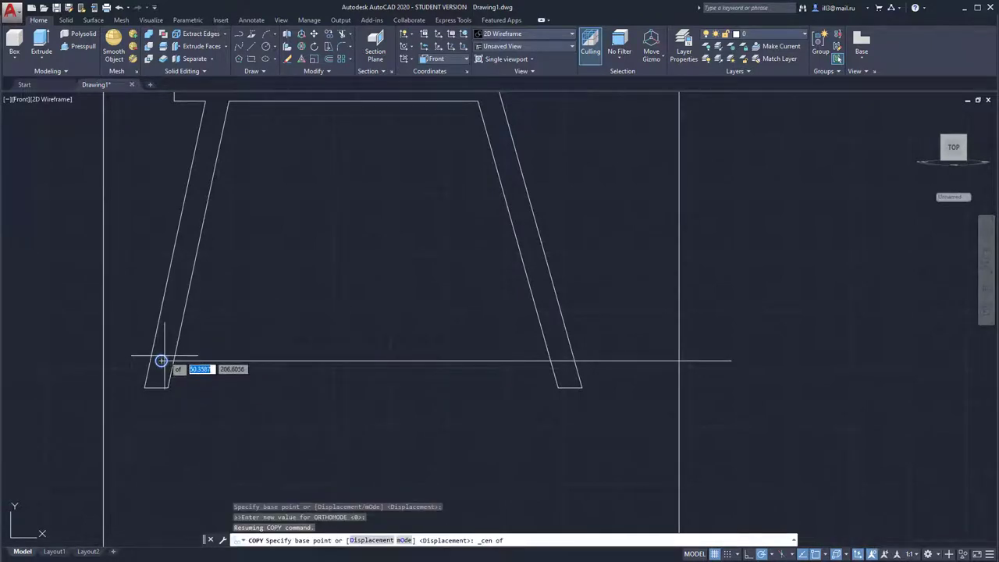
{"action": "left_click", "coordinate": [160, 360]}
{"action": "scroll", "coordinate": [551, 361], "scroll_direction": "up", "scroll_amount": 4}
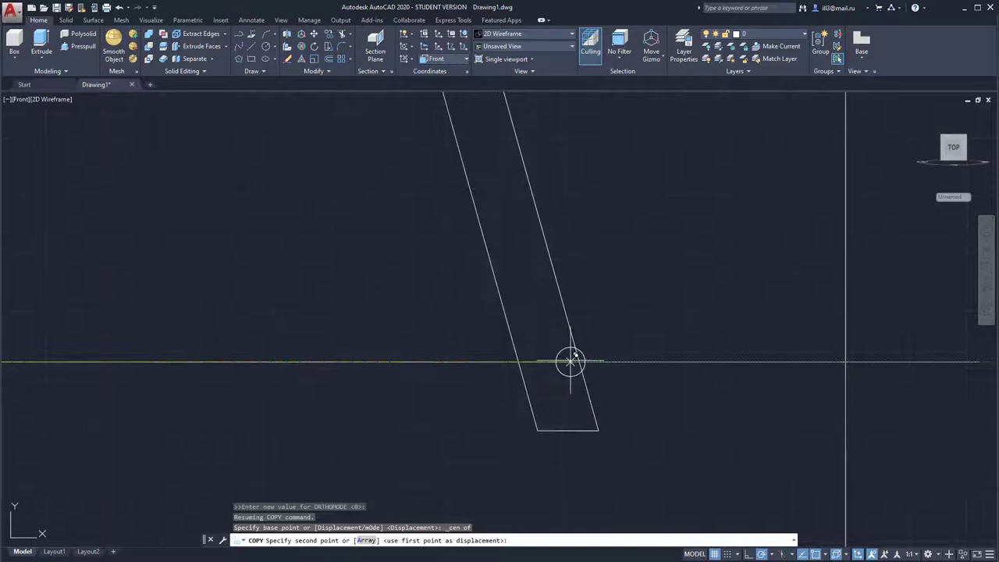
{"action": "scroll", "coordinate": [550, 364], "scroll_direction": "up", "scroll_amount": 2}
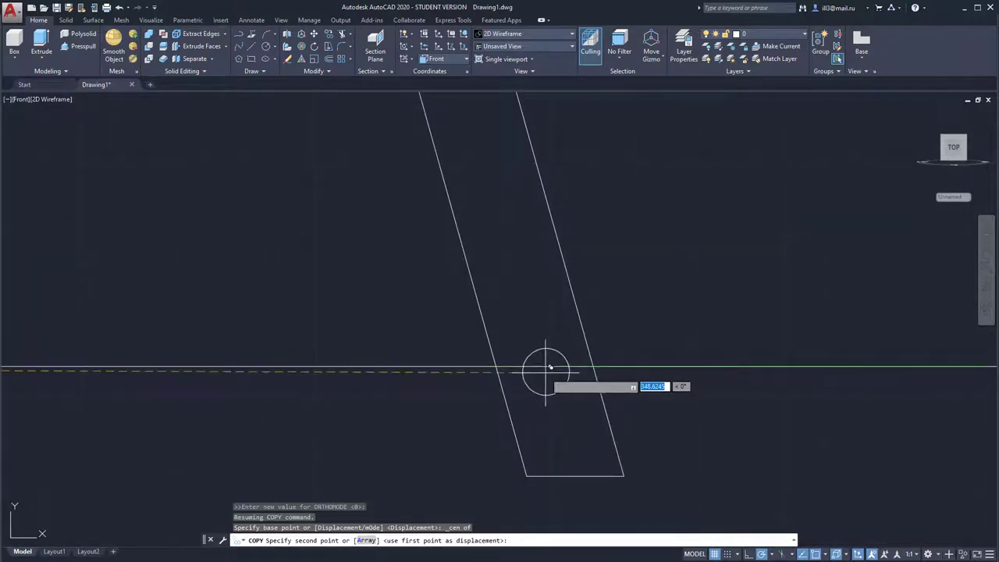
{"action": "left_click", "coordinate": [548, 364]}
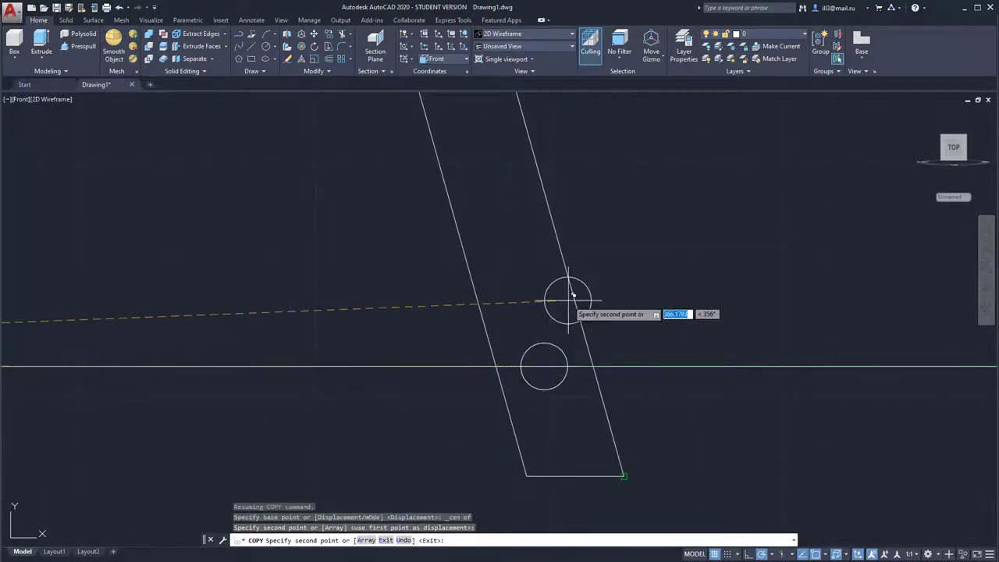
{"action": "key", "text": "Escape"}
- Delete the horizontal construction line
{"action": "left_click", "coordinate": [638, 366]}
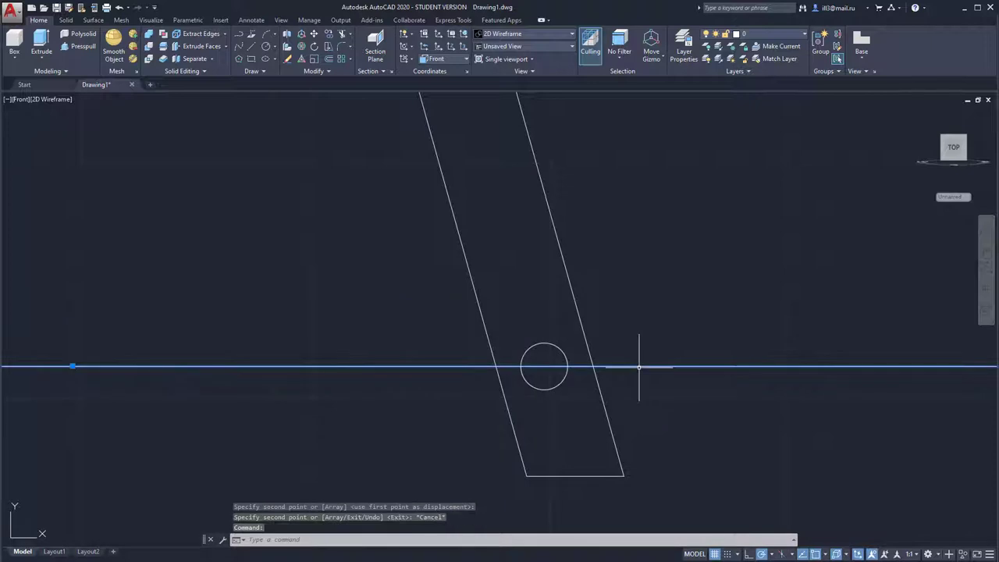
{"action": "key", "text": "Delete"}
{"action": "scroll", "coordinate": [601, 323], "scroll_direction": "down", "scroll_amount": 5}
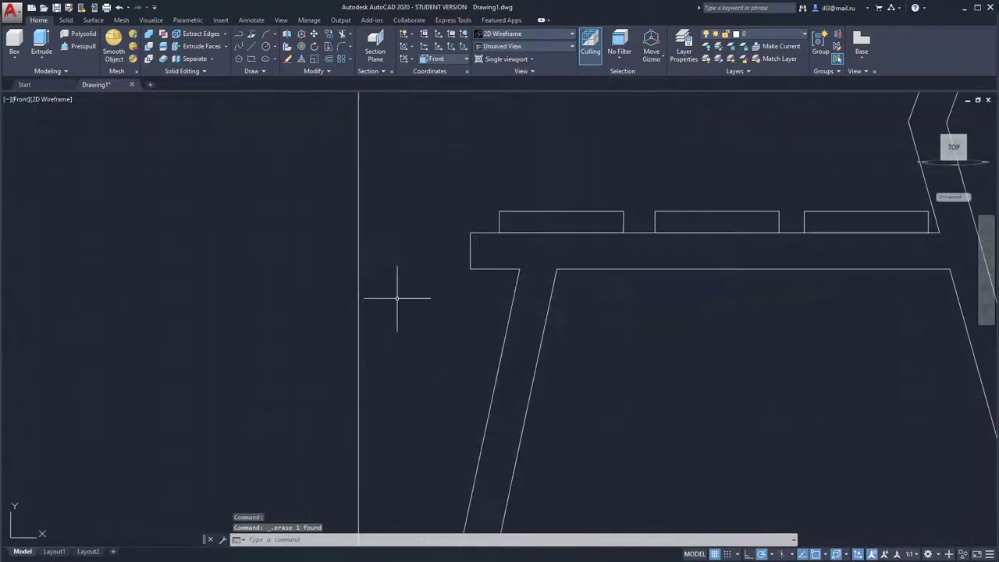
- Outline the left leg's overlap with the seat rail using a three-segment line
{"action": "middle_click_drag", "start_coordinate": [653, 282], "coordinate": [486, 299]}
{"action": "middle_click_drag", "start_coordinate": [439, 167], "coordinate": [342, 185]}
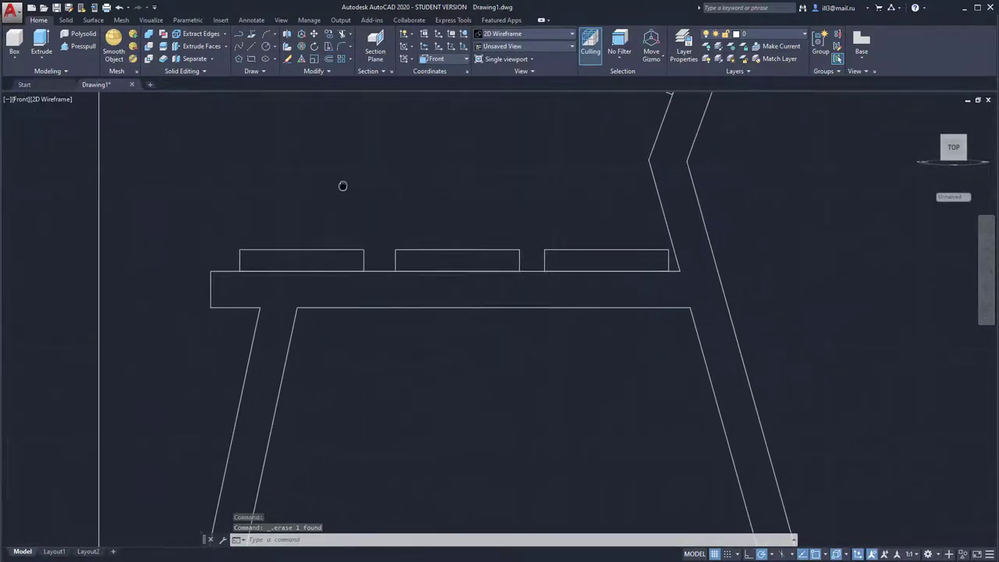
{"action": "left_click", "coordinate": [253, 35]}
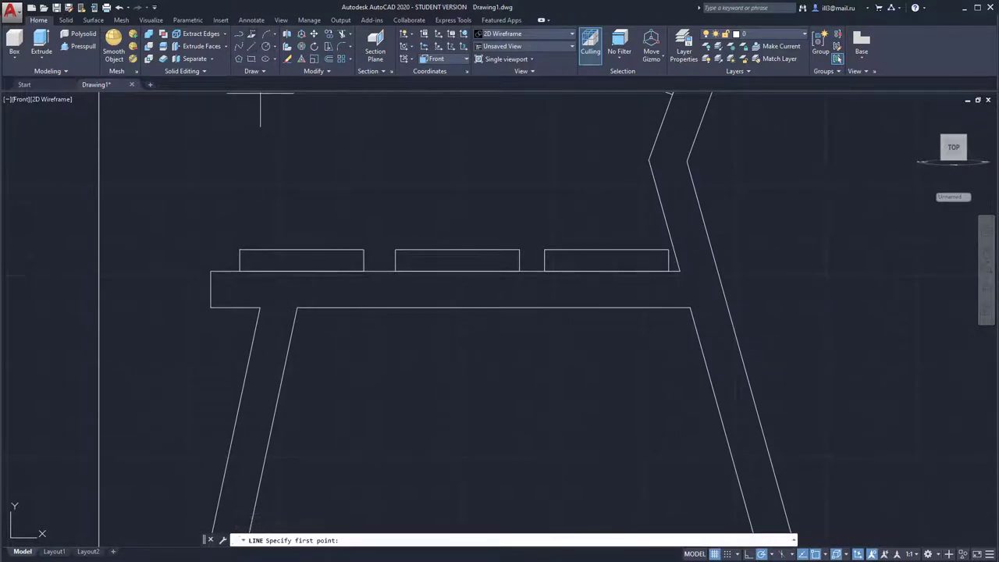
{"action": "left_click", "coordinate": [260, 308]}
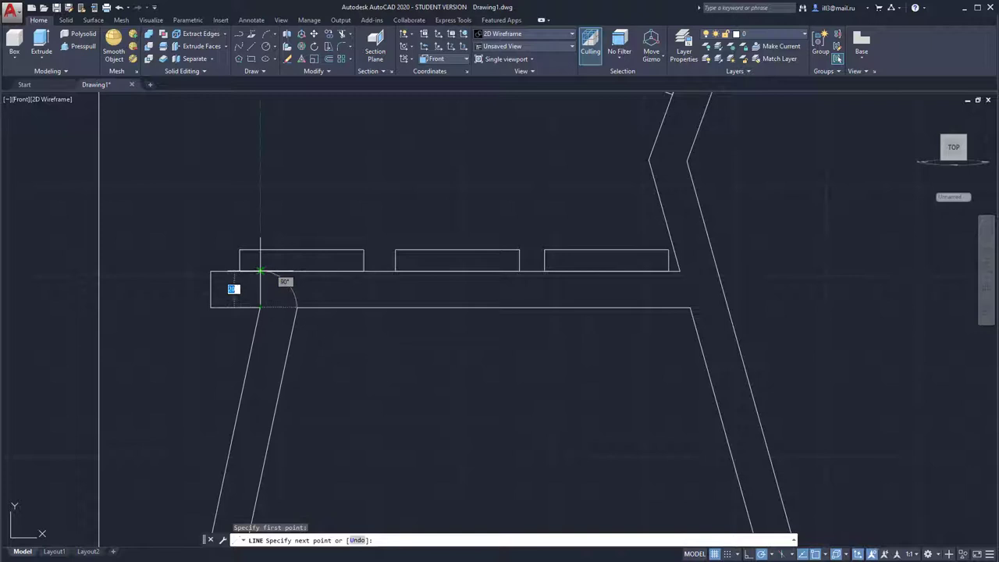
{"action": "left_click", "coordinate": [260, 271]}
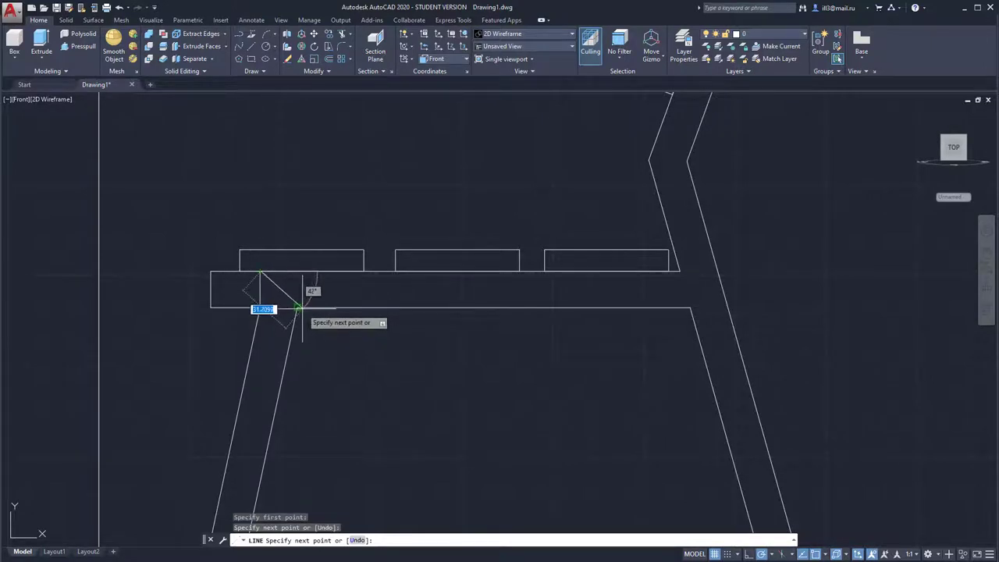
{"action": "left_click", "coordinate": [296, 271]}
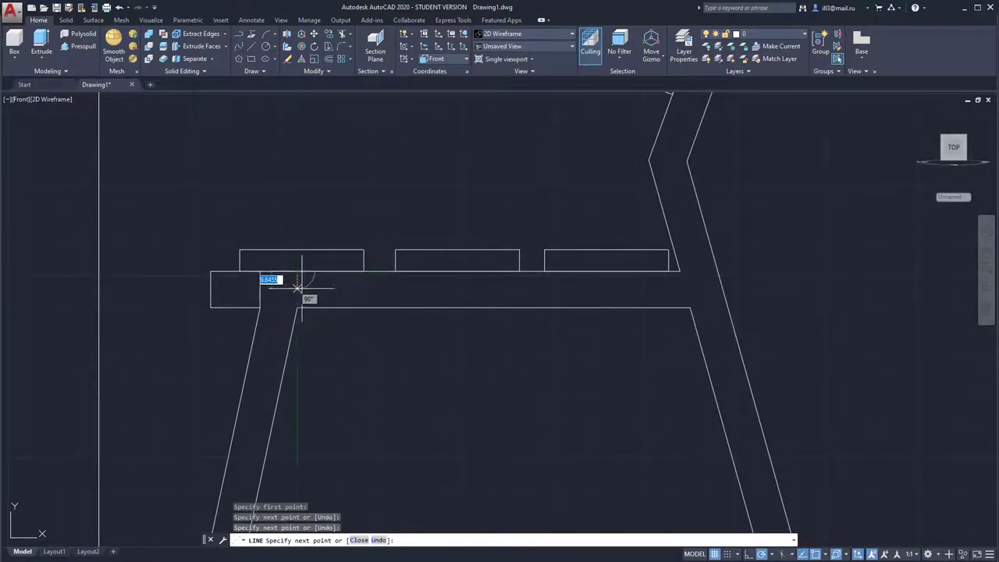
{"action": "left_click", "coordinate": [297, 308]}
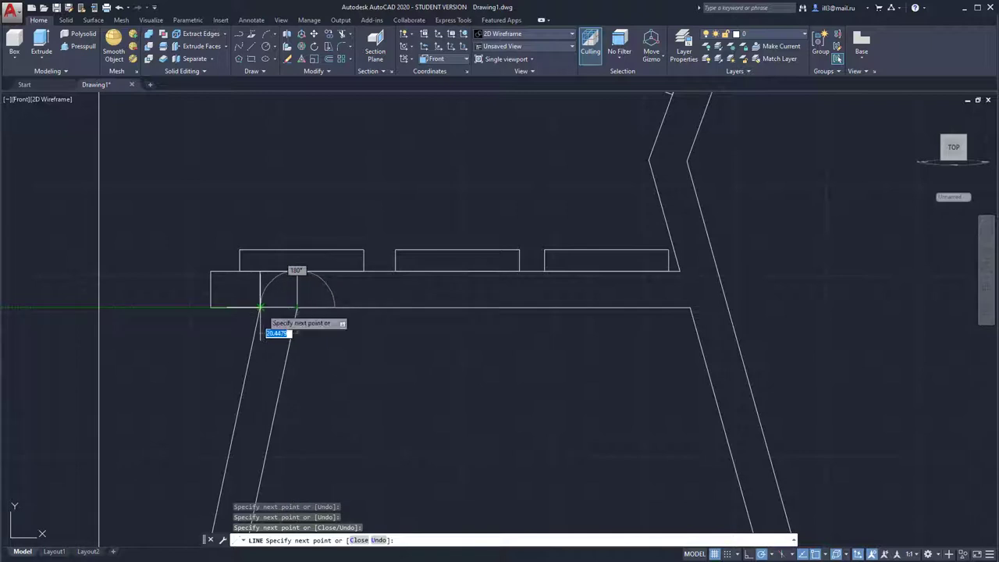
{"action": "key", "text": "Escape"}
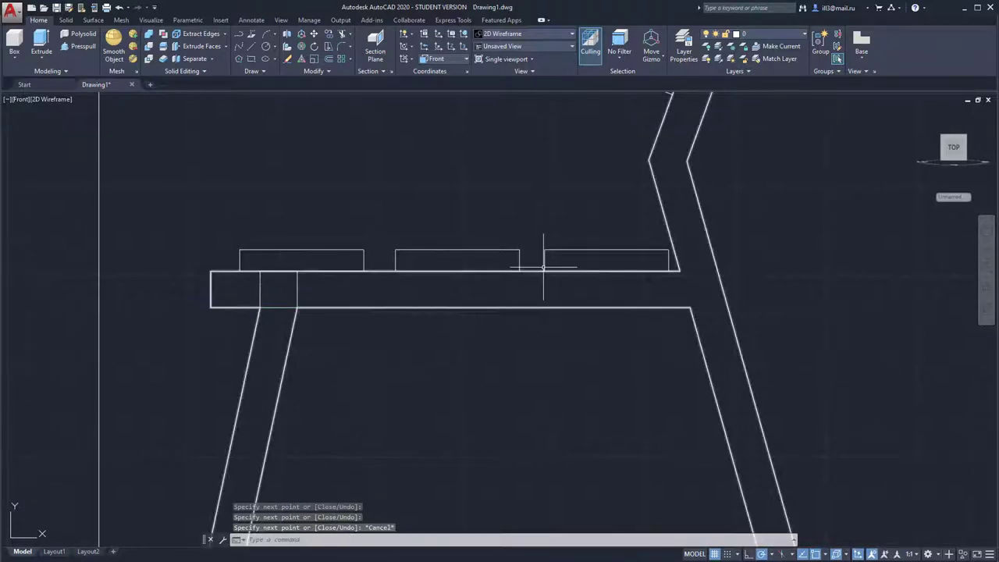
- Outline the right leg's slanted overlap with the seat rail using lines
{"action": "scroll", "coordinate": [660, 262], "scroll_direction": "up", "scroll_amount": 2}
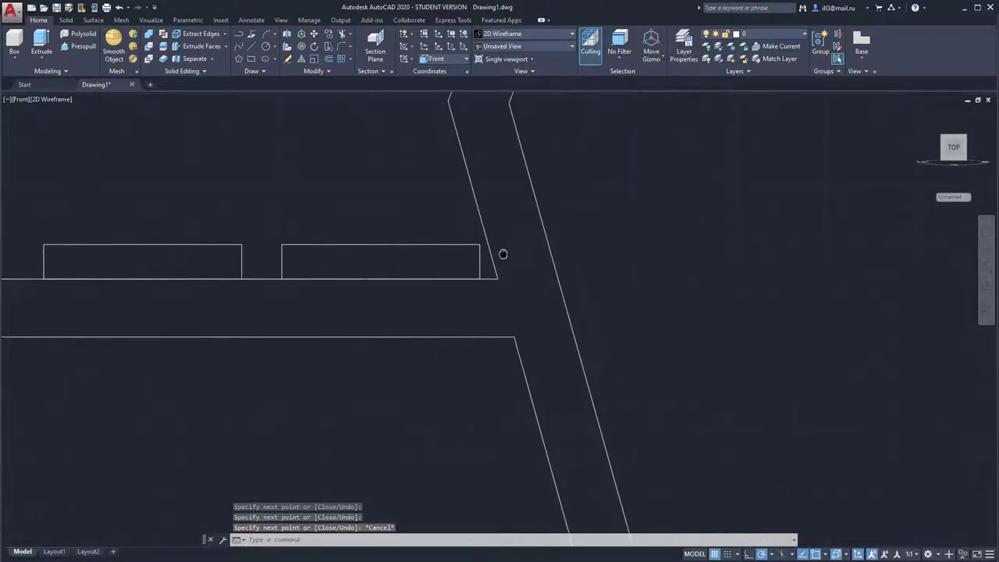
{"action": "left_click", "coordinate": [253, 50]}
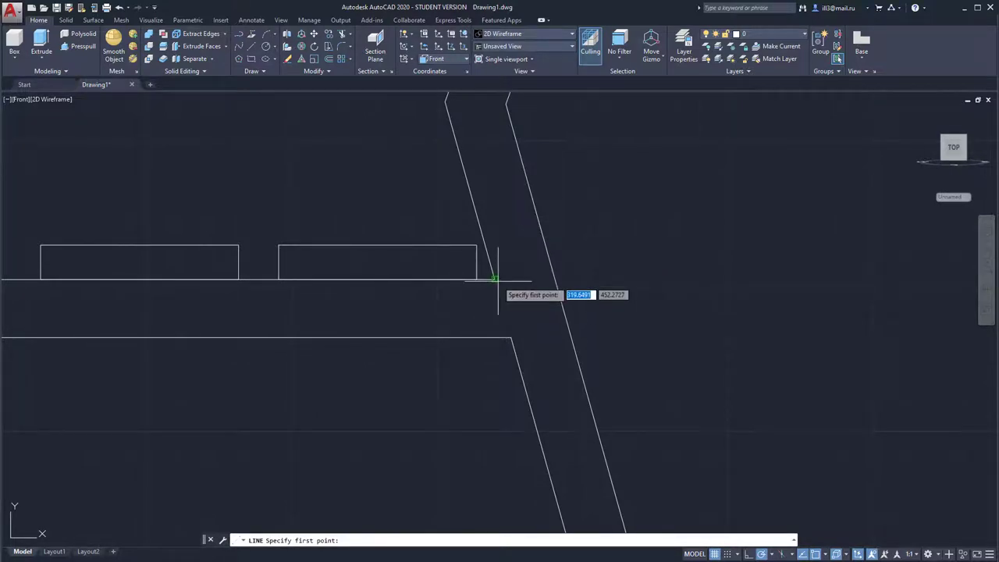
{"action": "left_click", "coordinate": [495, 279]}
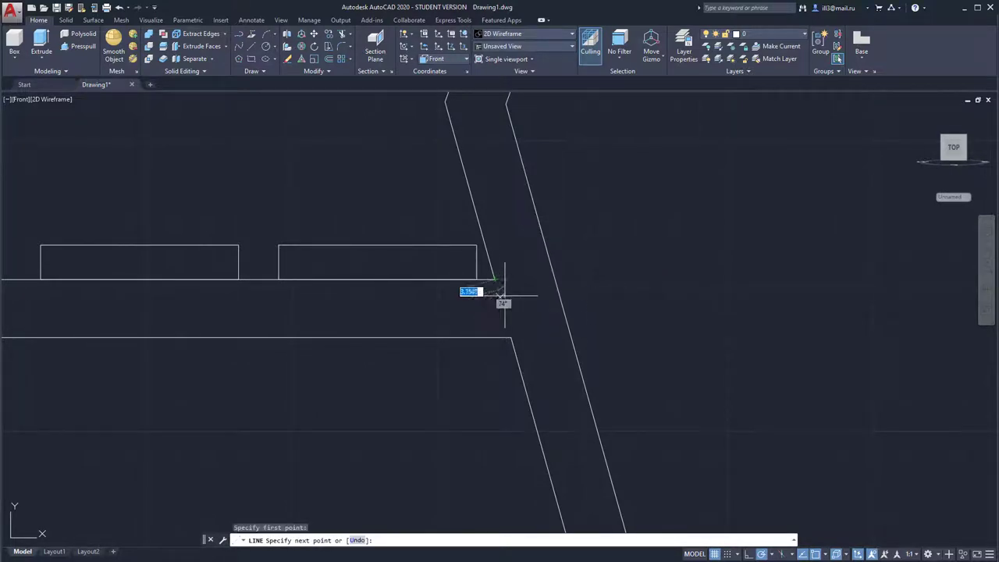
{"action": "left_click", "coordinate": [511, 337]}
{"action": "left_click", "coordinate": [572, 337]}
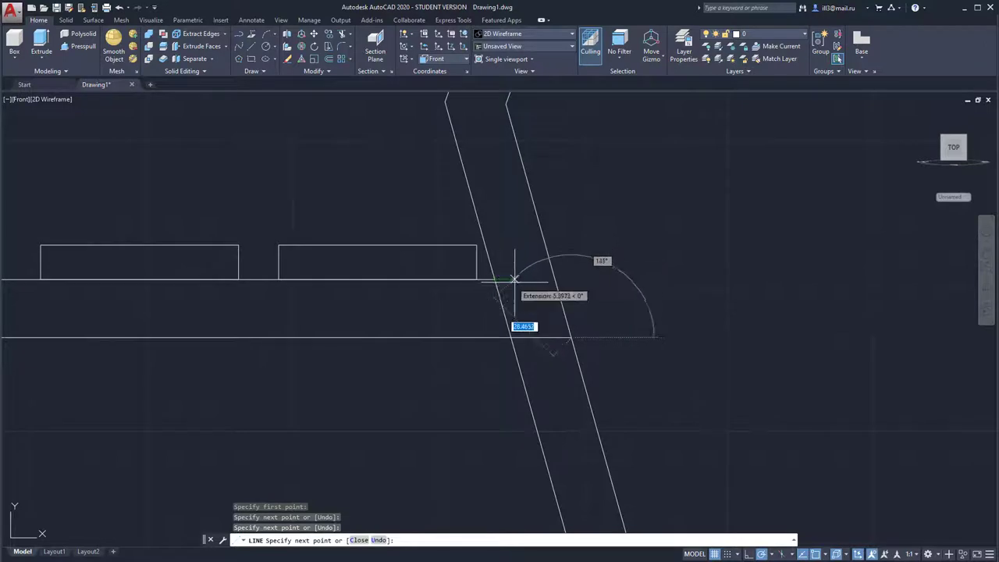
{"action": "left_click", "coordinate": [556, 278]}
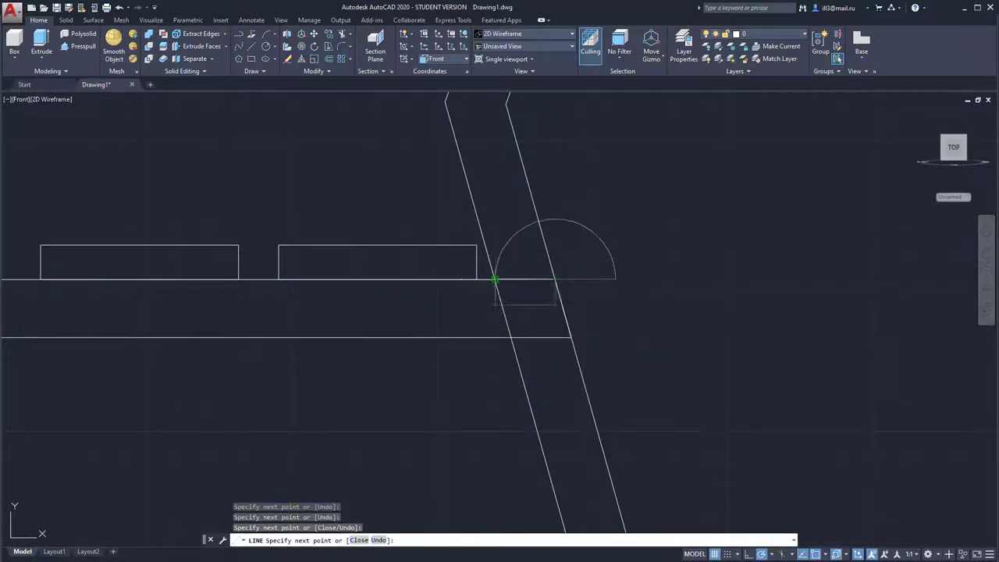
{"action": "key", "text": "Escape"}
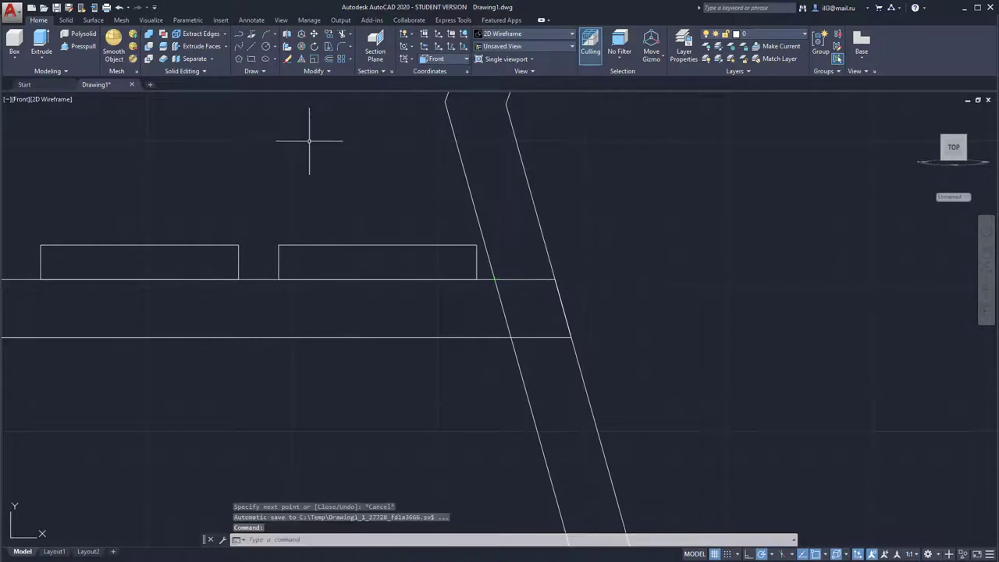
- Join the four edges of the right leg's overlap into one polyline
{"action": "left_click", "coordinate": [329, 74]}
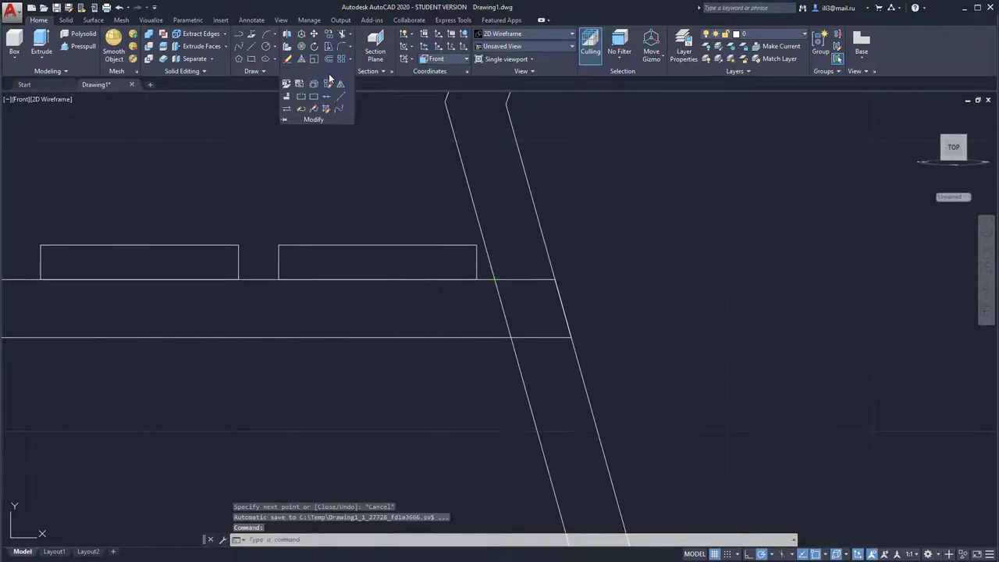
{"action": "left_click", "coordinate": [329, 103]}
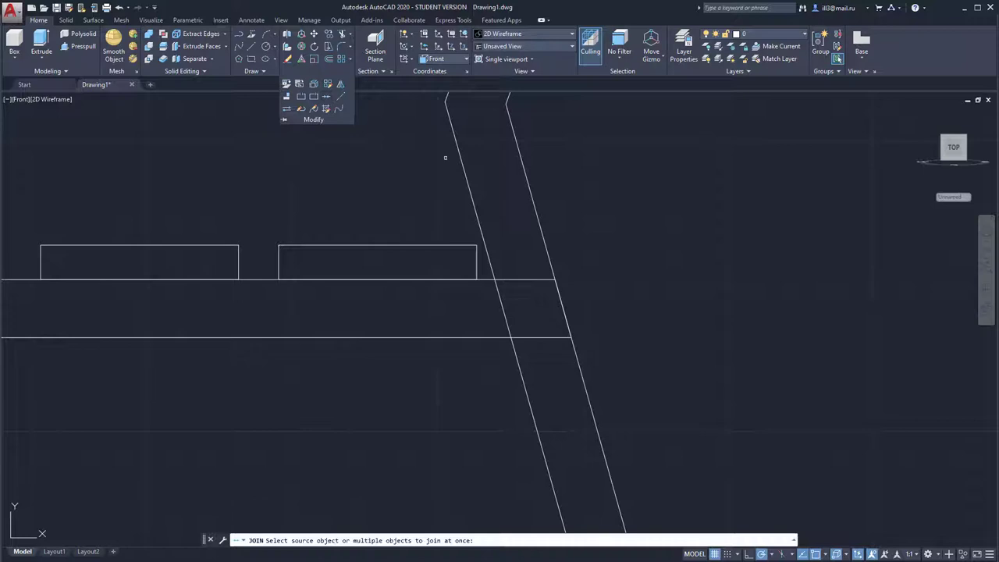
{"action": "left_click", "coordinate": [520, 280]}
{"action": "left_click", "coordinate": [503, 307]}
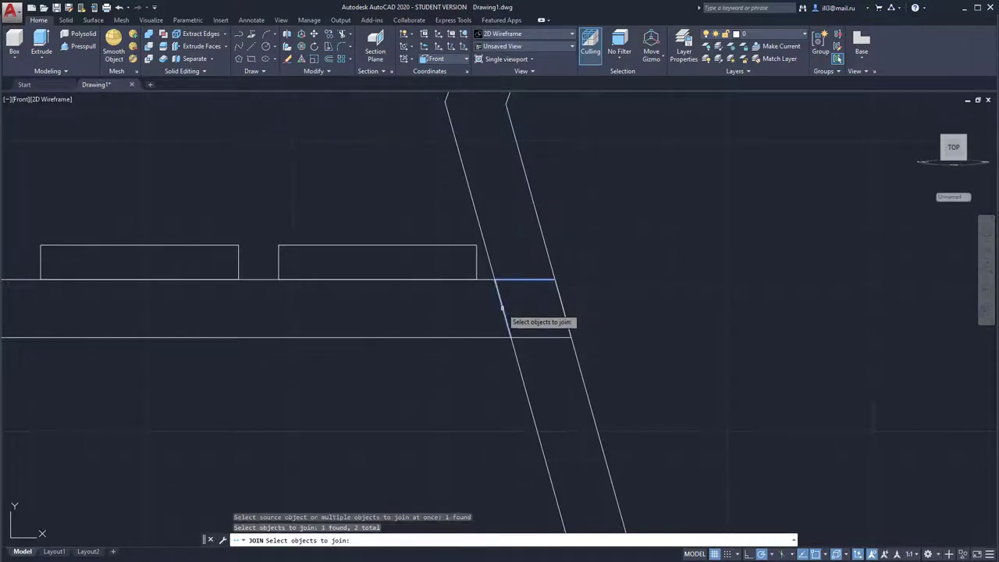
{"action": "left_click", "coordinate": [540, 337]}
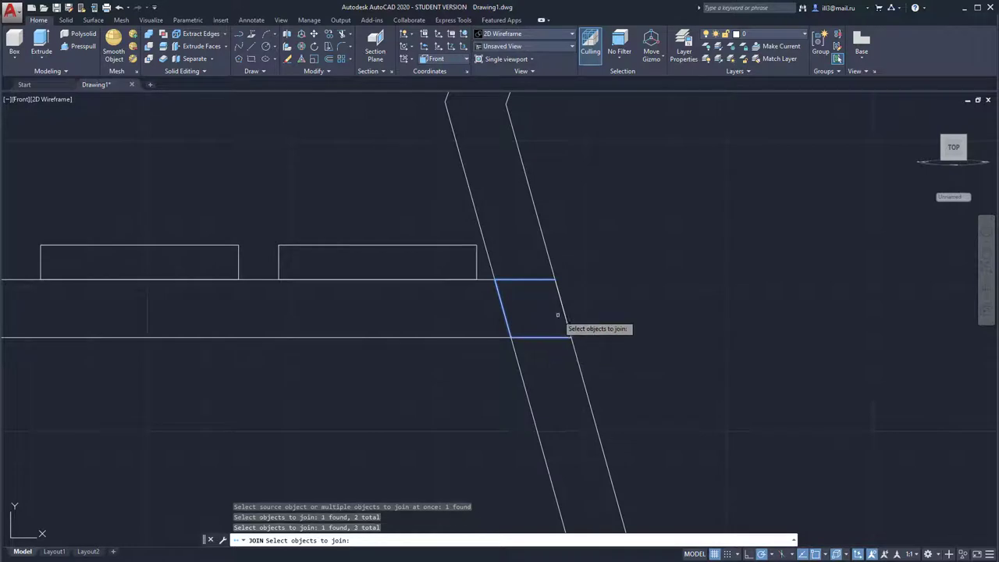
{"action": "left_click", "coordinate": [560, 307]}
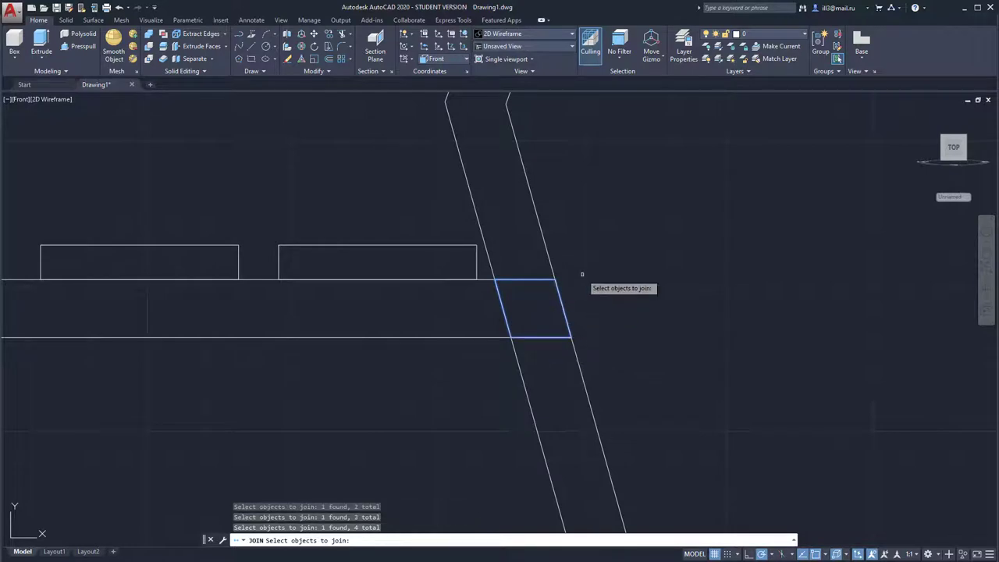
{"action": "key", "text": "Return"}
- Join the four edges of the left leg's overlap into one polyline
{"action": "left_click", "coordinate": [327, 73]}
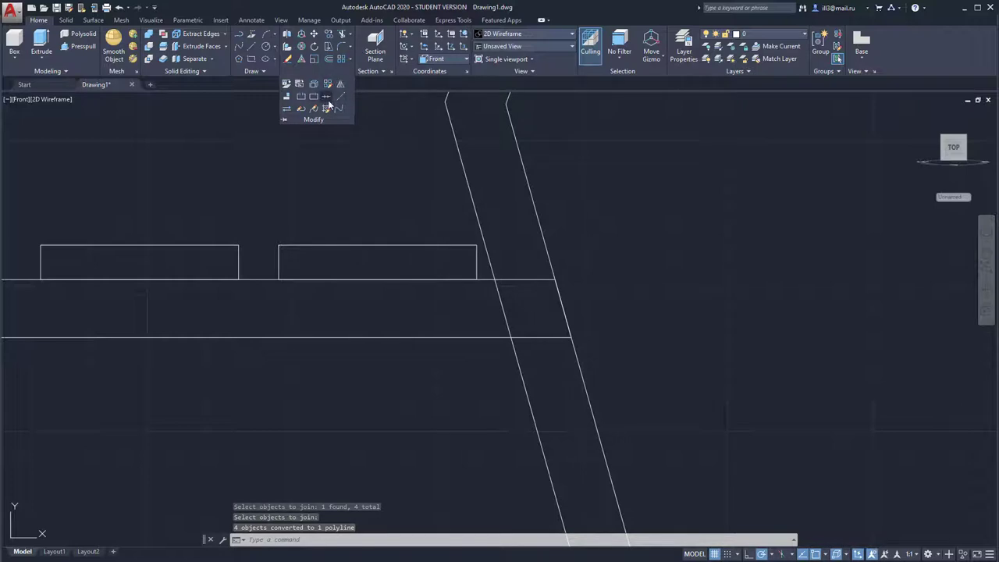
{"action": "left_click", "coordinate": [328, 107]}
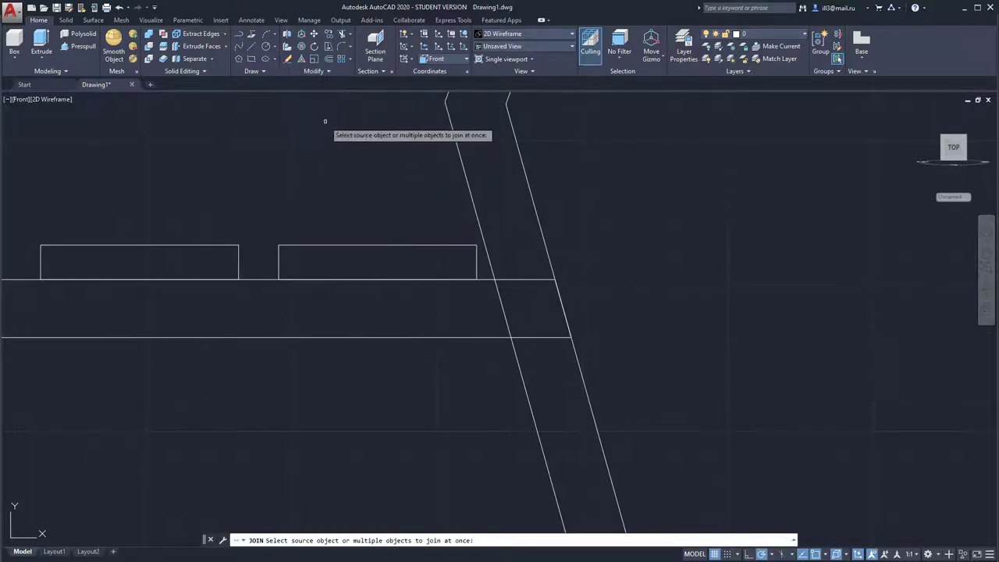
{"action": "middle_click_drag", "start_coordinate": [154, 223], "coordinate": [586, 219]}
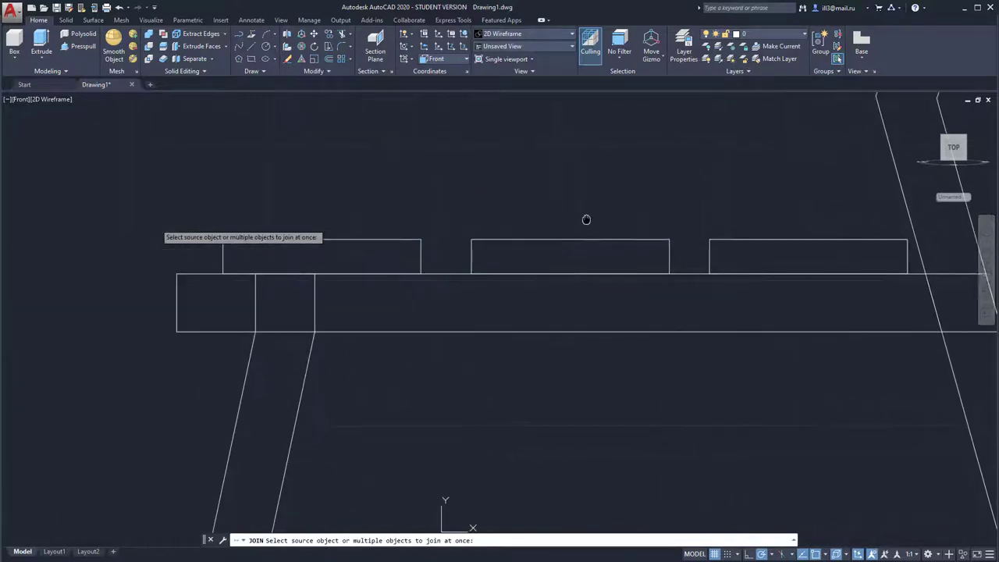
{"action": "left_click", "coordinate": [315, 293]}
{"action": "left_click", "coordinate": [289, 332]}
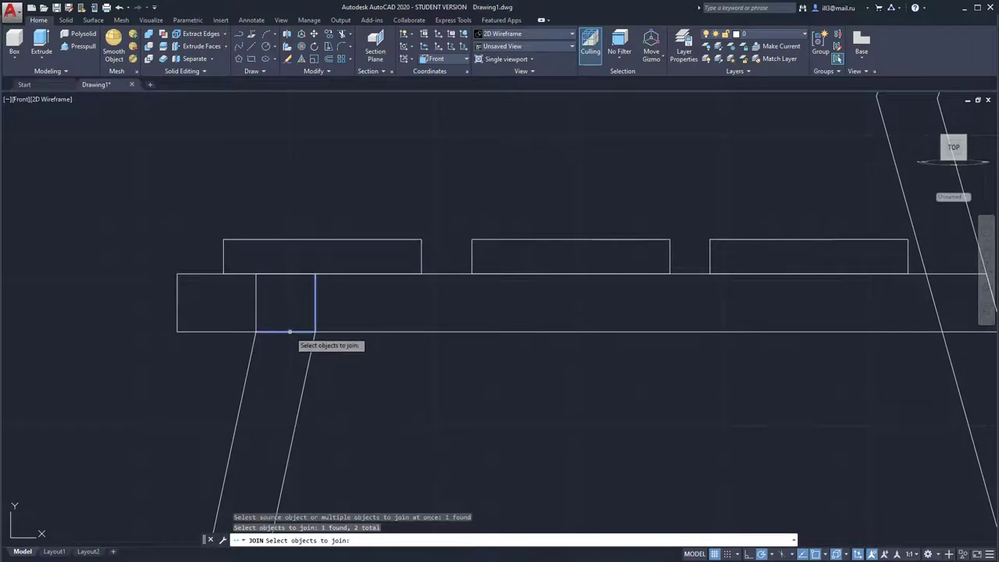
{"action": "left_click", "coordinate": [257, 298]}
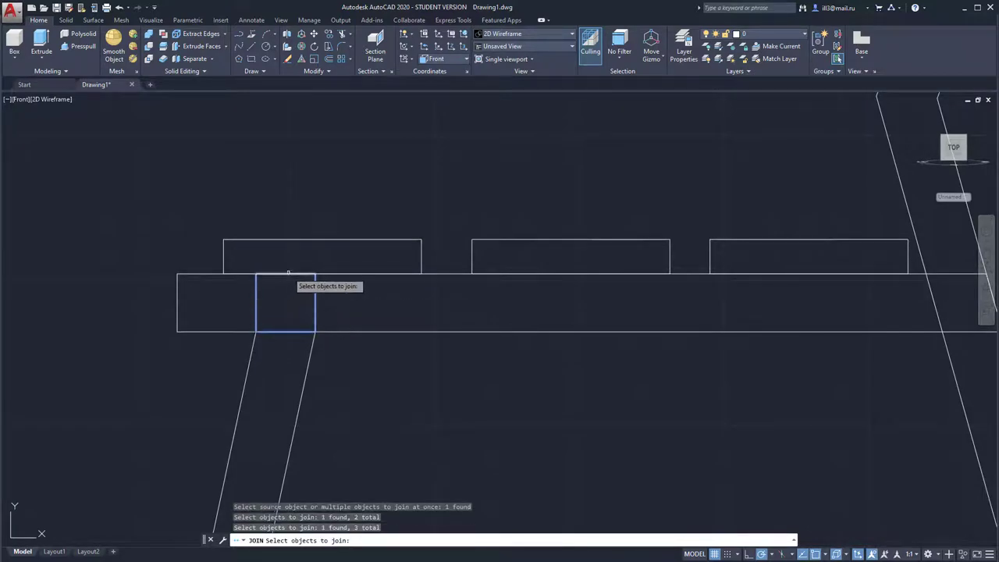
{"action": "left_click", "coordinate": [288, 273]}
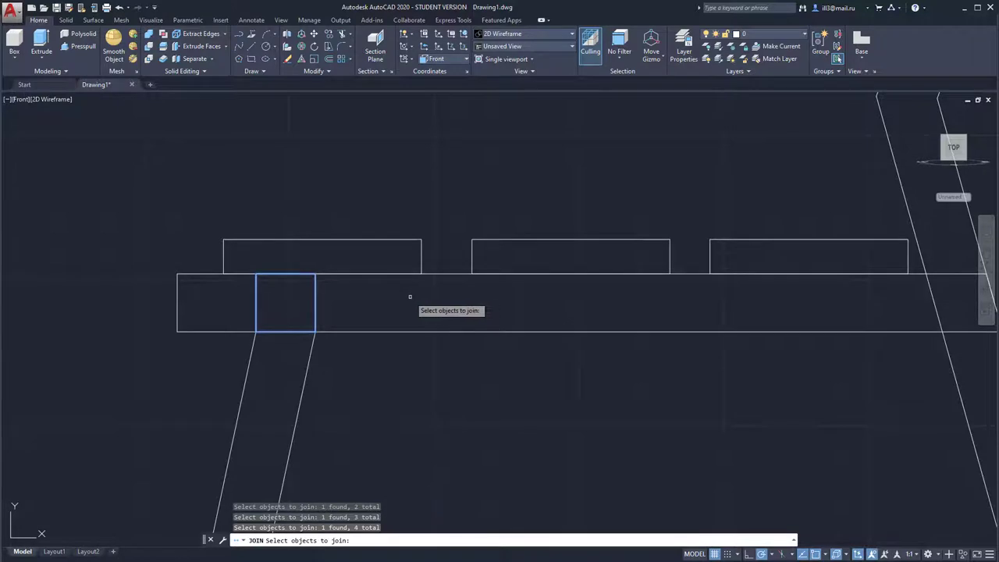
{"action": "key", "text": "Return"}
{"action": "scroll", "coordinate": [412, 284], "scroll_direction": "down", "scroll_amount": 5}
{"action": "middle_click_drag", "start_coordinate": [393, 286], "coordinate": [329, 262]}
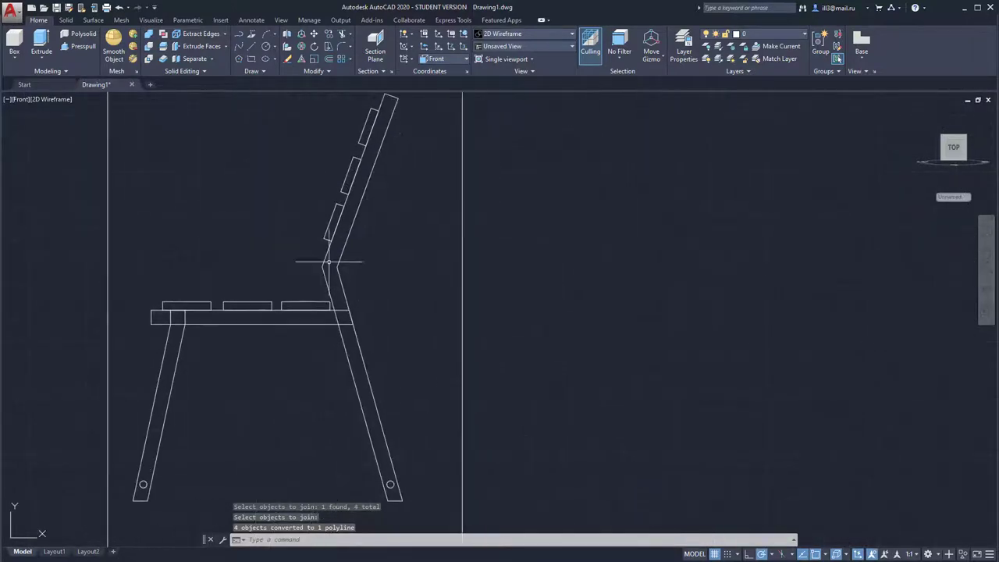
{"action": "scroll", "coordinate": [329, 262], "scroll_direction": "down", "scroll_amount": 2}
{"action": "scroll", "coordinate": [335, 261], "scroll_direction": "down", "scroll_amount": 2}
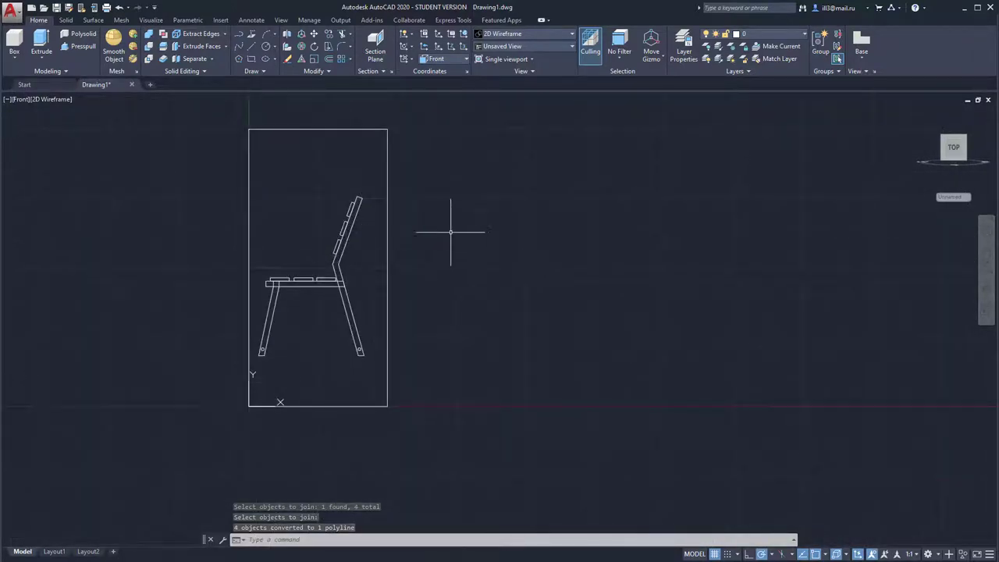
- Erase the rectangular border, orbit to an angled 3D view, and select the chair outline
{"action": "left_click", "coordinate": [388, 189]}
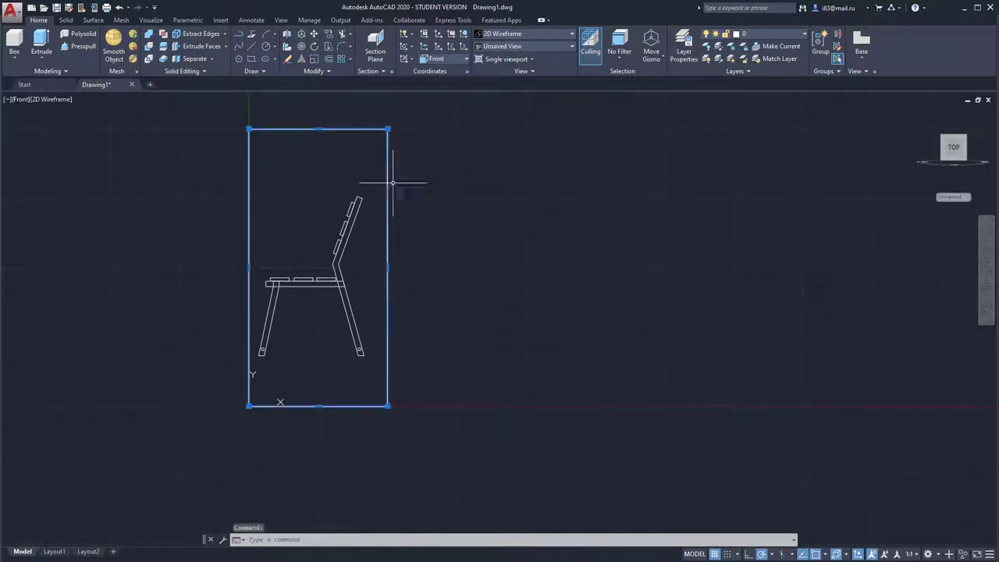
{"action": "key", "text": "Delete"}
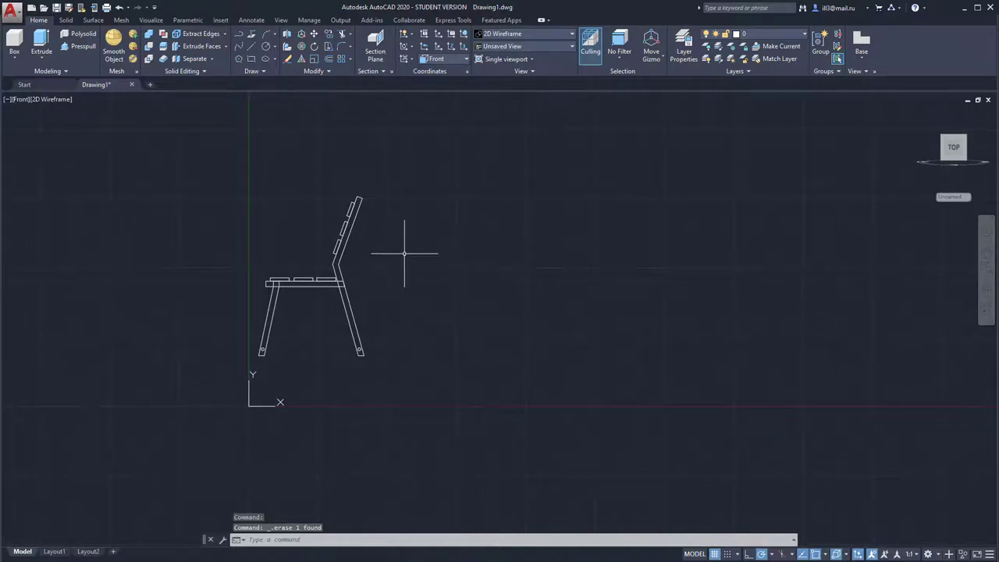
{"action": "middle_click_drag", "start_coordinate": [437, 252], "coordinate": [471, 278], "text": "shift"}
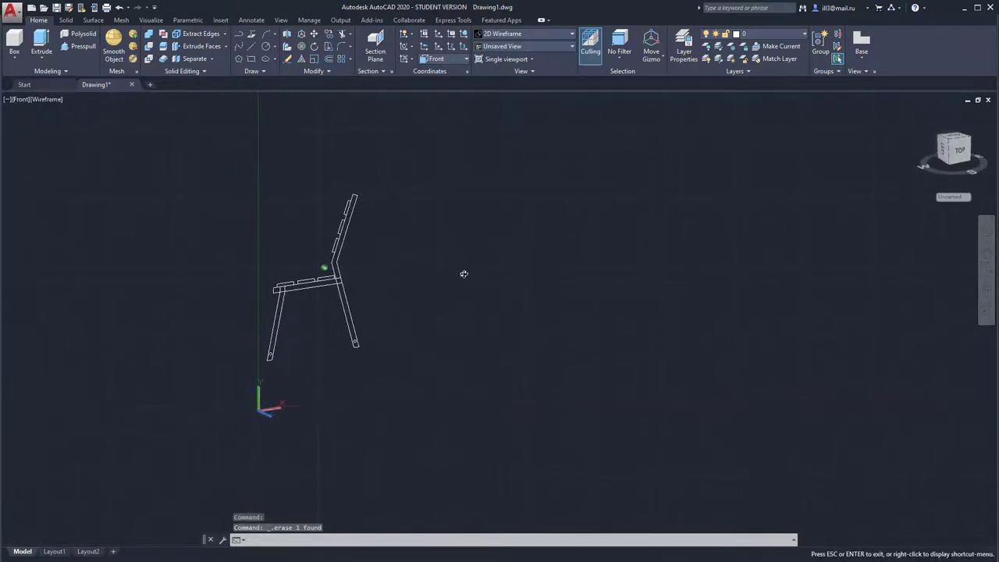
{"action": "middle_click_drag", "start_coordinate": [484, 227], "coordinate": [446, 216]}
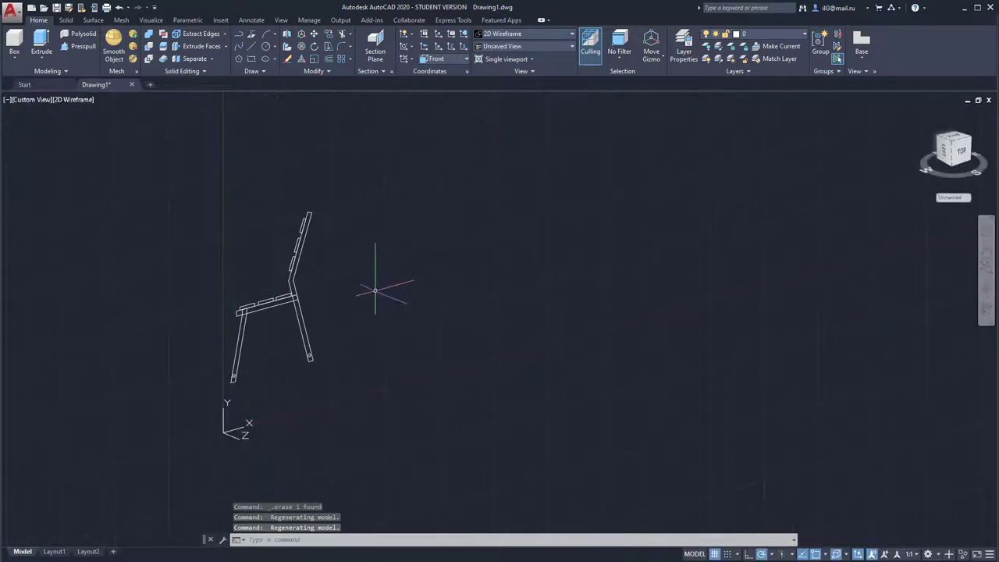
{"action": "scroll", "coordinate": [341, 289], "scroll_direction": "up", "scroll_amount": 2}
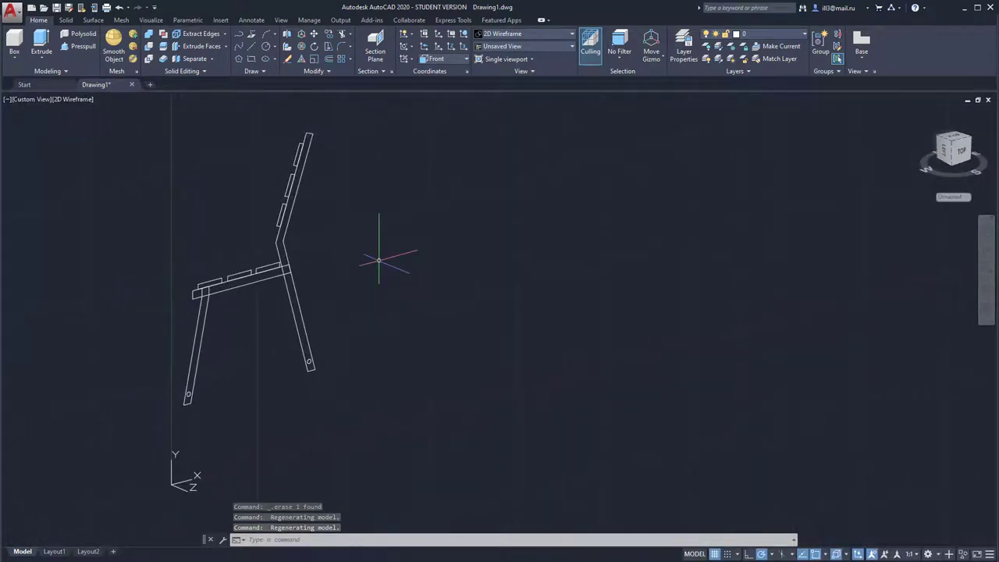
{"action": "key", "text": "Escape"}
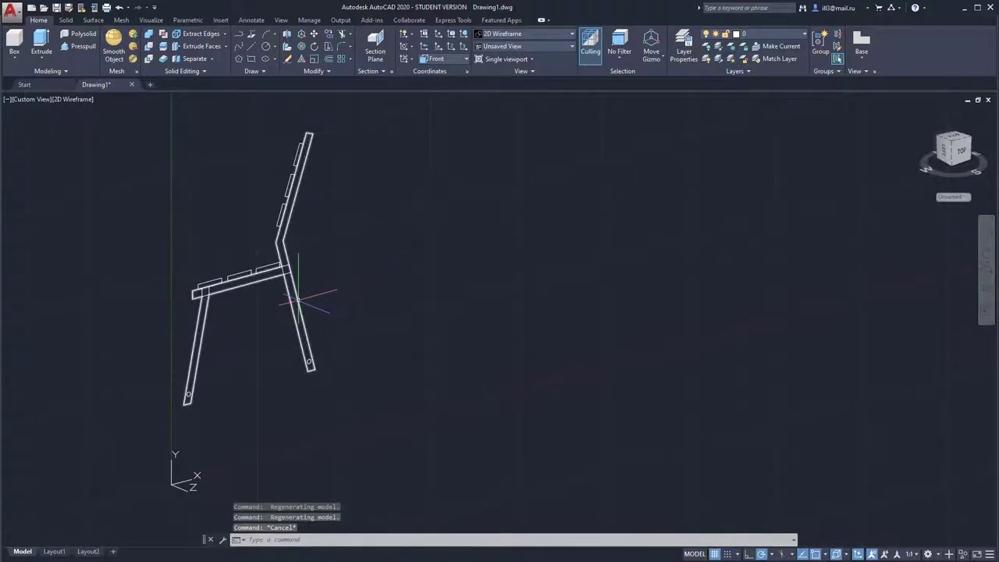
{"action": "left_click", "coordinate": [301, 299]}
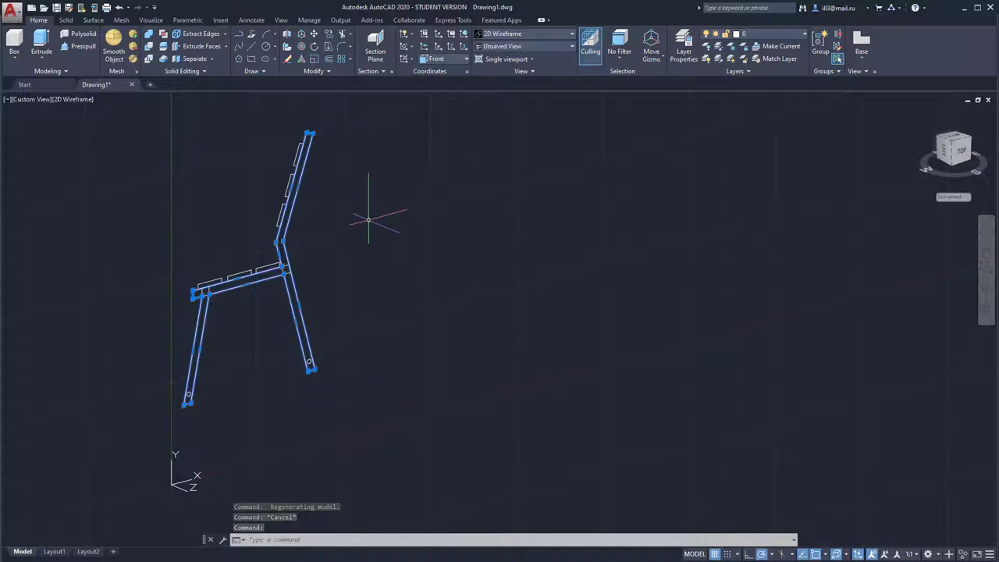
- Extrude the selected chair side profile 20 units and shade it in Conceptual style
{"action": "left_click", "coordinate": [44, 47]}
{"action": "type", "text": "20"}
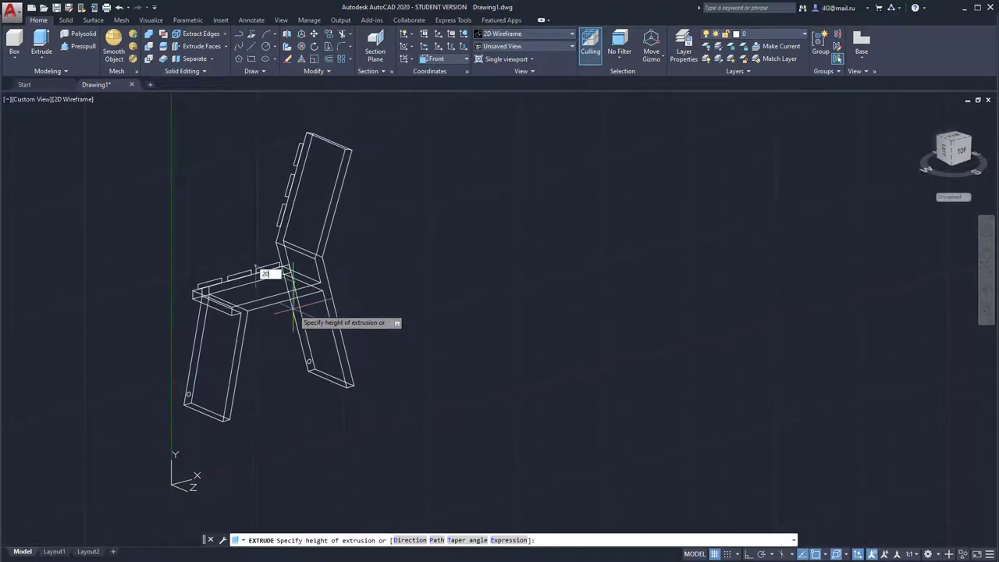
{"action": "key", "text": "Return"}
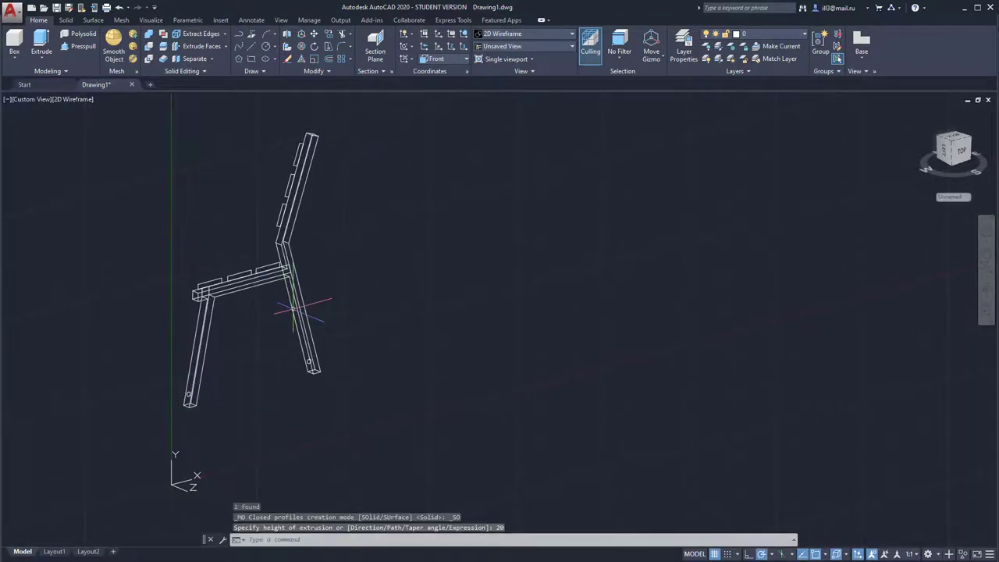
{"action": "left_click", "coordinate": [517, 38]}
{"action": "left_click", "coordinate": [536, 50]}
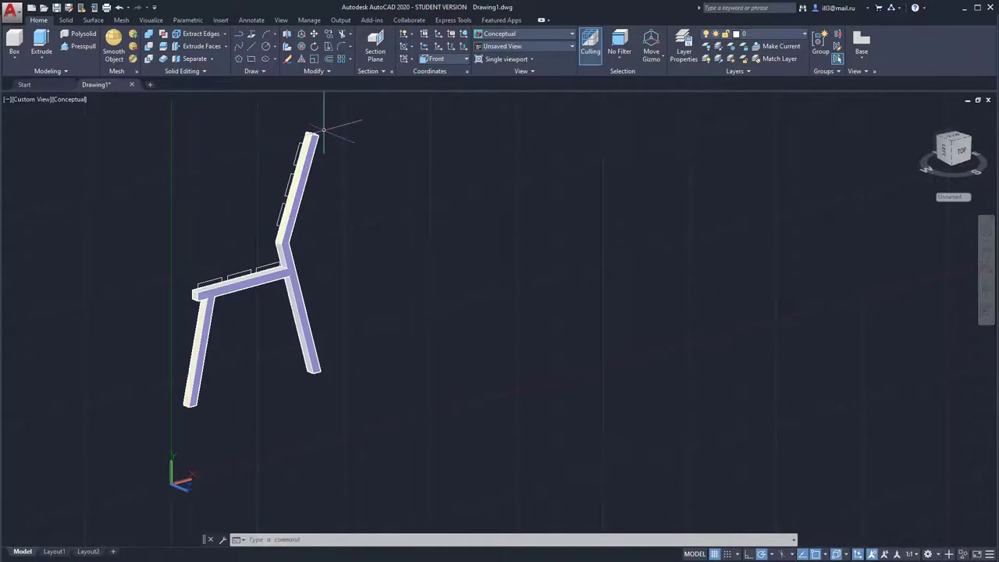
- Copy the extruded side frame from its backrest top to stand parallel beside the first
{"action": "left_click", "coordinate": [327, 35]}
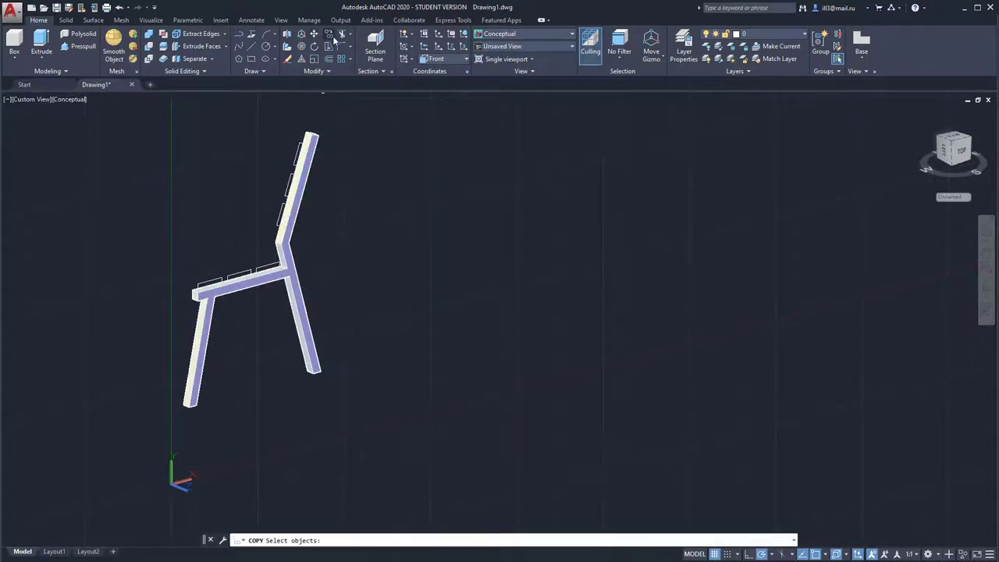
{"action": "left_click", "coordinate": [302, 167]}
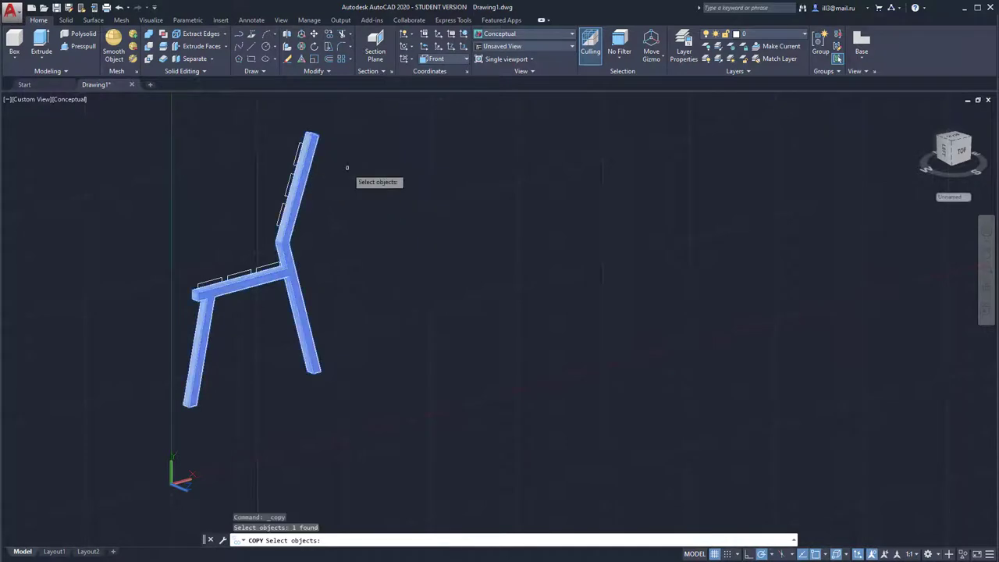
{"action": "key", "text": "Return"}
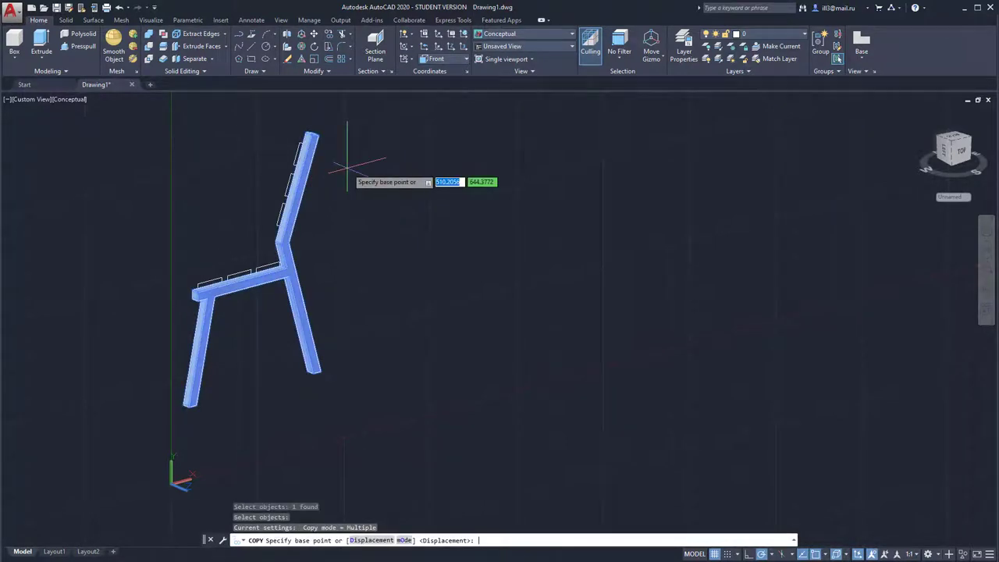
{"action": "left_click", "coordinate": [307, 128]}
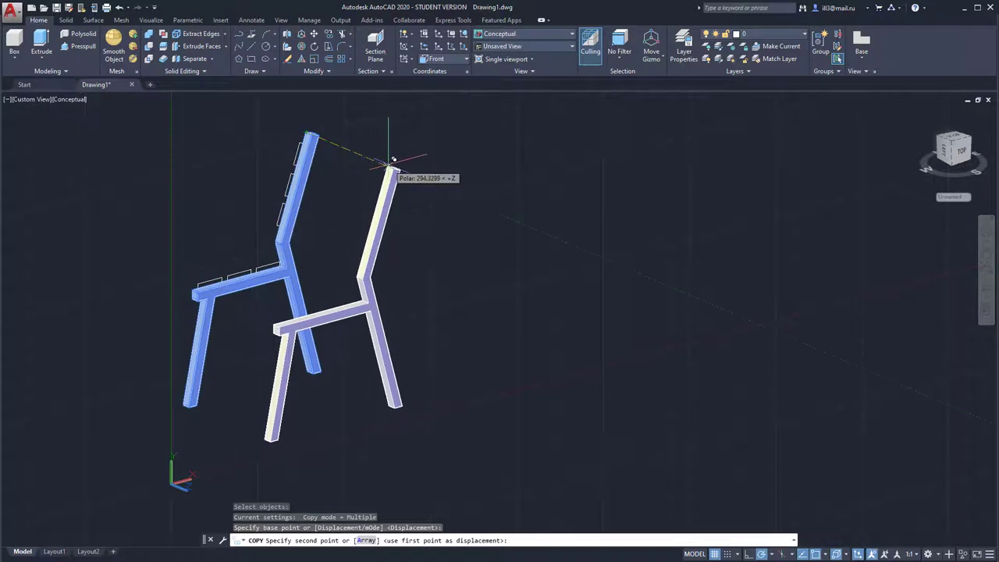
{"action": "left_click", "coordinate": [391, 161]}
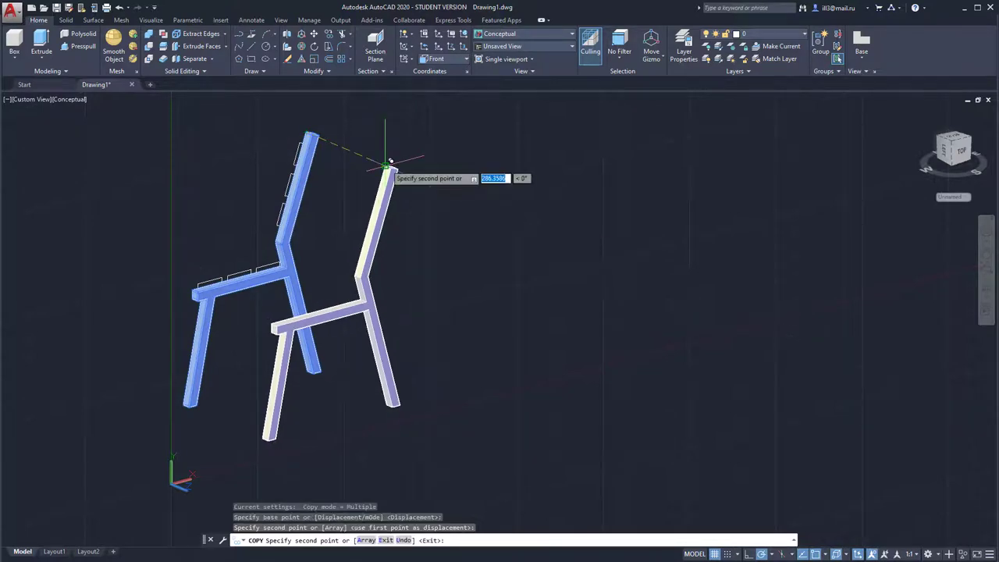
{"action": "right_click", "coordinate": [402, 129]}
{"action": "left_click", "coordinate": [415, 140]}
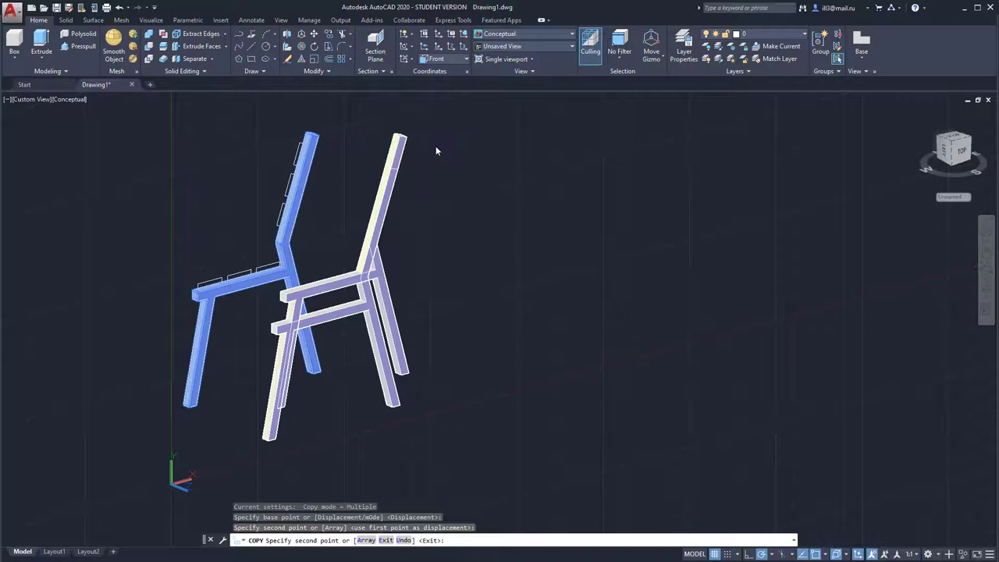
{"action": "mouse_move", "coordinate": [434, 151]}
{"action": "middle_mouse_down", "text": "shift"}
{"action": "mouse_move", "coordinate": [484, 245]}
{"action": "mouse_move", "coordinate": [406, 233]}
{"action": "mouse_move", "coordinate": [500, 241]}
{"action": "mouse_move", "coordinate": [490, 252]}
{"action": "middle_mouse_up", "text": "shift"}
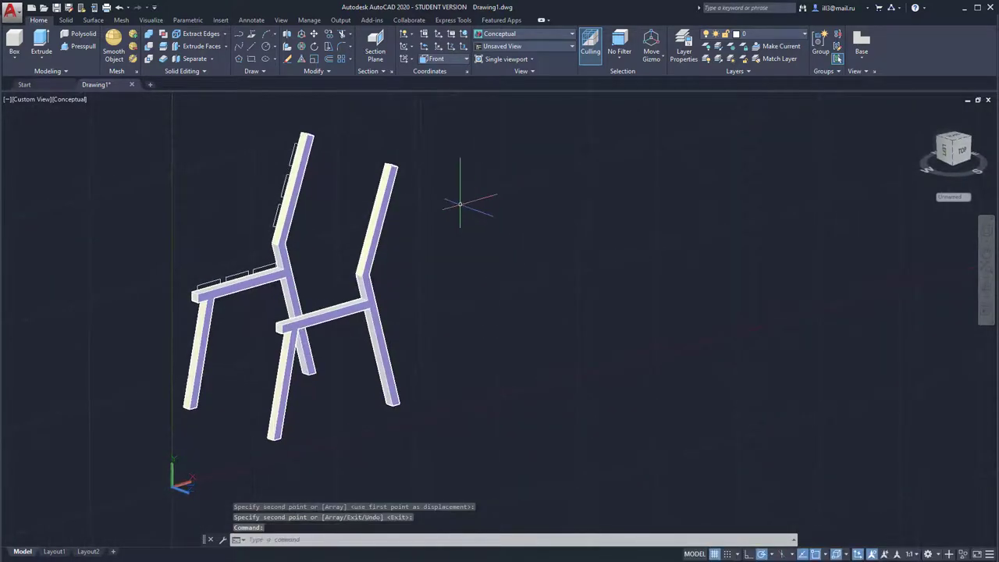
{"action": "middle_click_drag", "start_coordinate": [388, 220], "coordinate": [395, 217]}
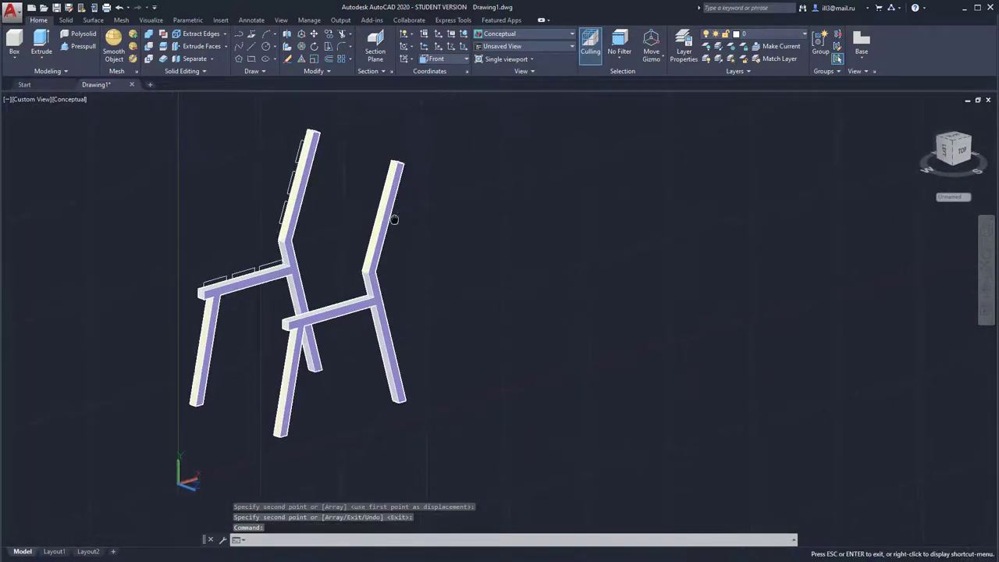
- Switch the visual style to 2D Wireframe
{"action": "left_click", "coordinate": [519, 37]}
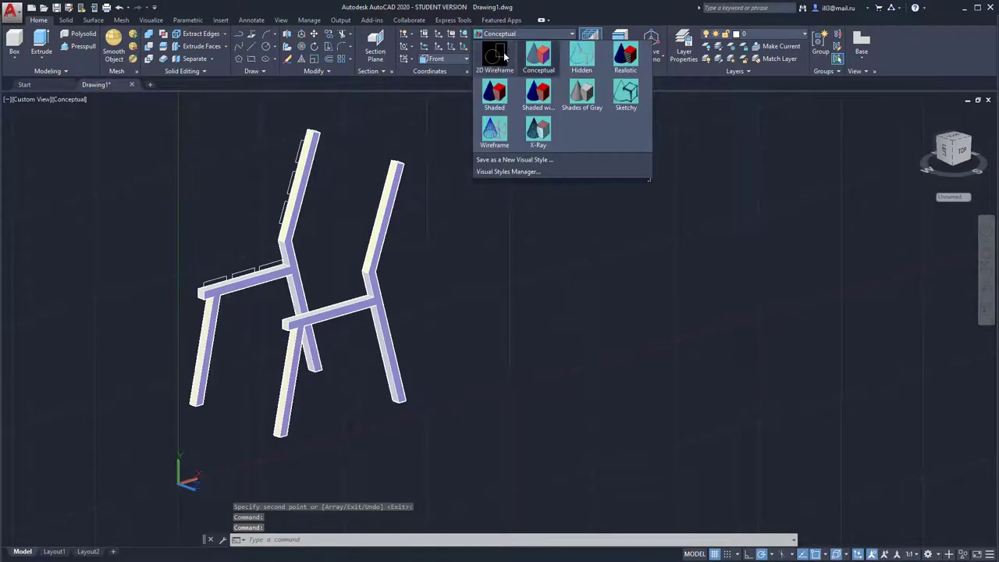
{"action": "left_click", "coordinate": [500, 59]}
{"action": "scroll", "coordinate": [300, 266], "scroll_direction": "up", "scroll_amount": 2}
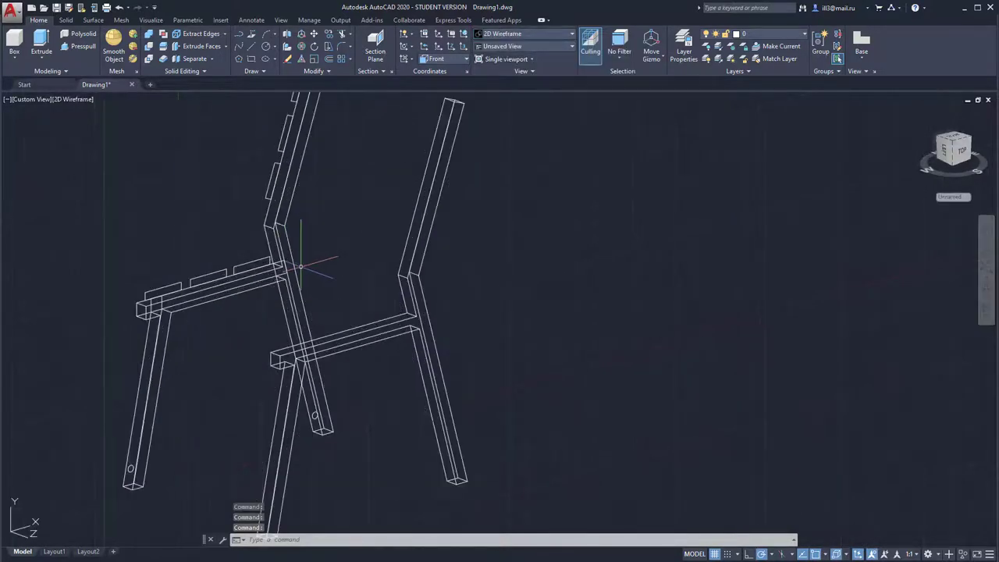
{"action": "middle_click_drag", "start_coordinate": [353, 218], "coordinate": [362, 260]}
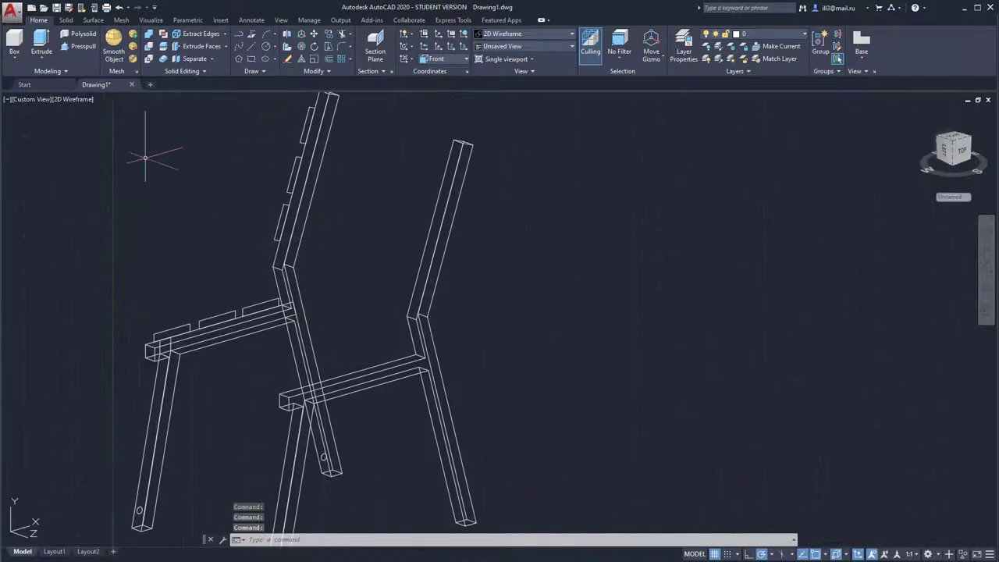
- Try extruding the back and seat slats to the second frame, then undo it
{"action": "left_click", "coordinate": [43, 45]}
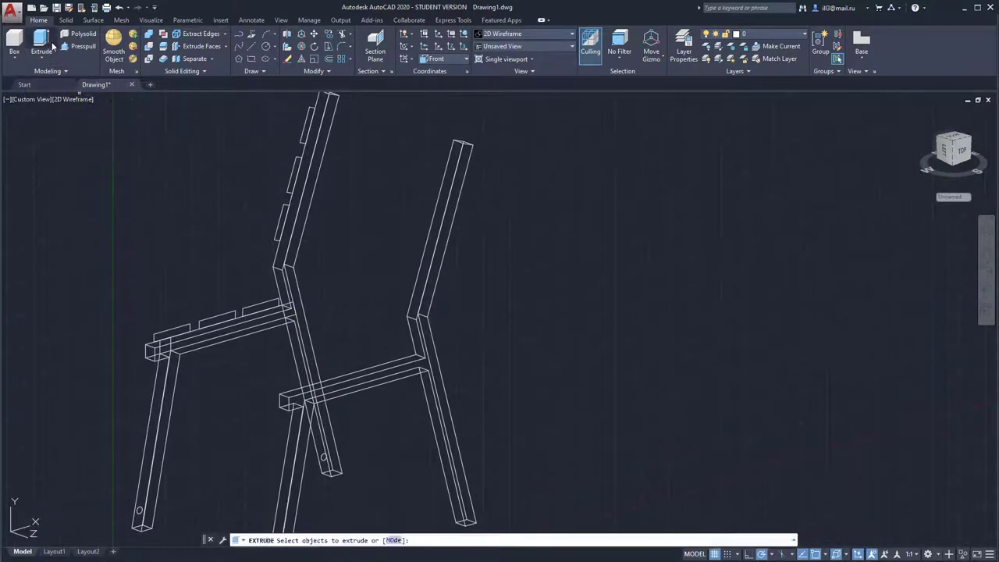
{"action": "left_click", "coordinate": [303, 124]}
{"action": "left_click", "coordinate": [294, 175]}
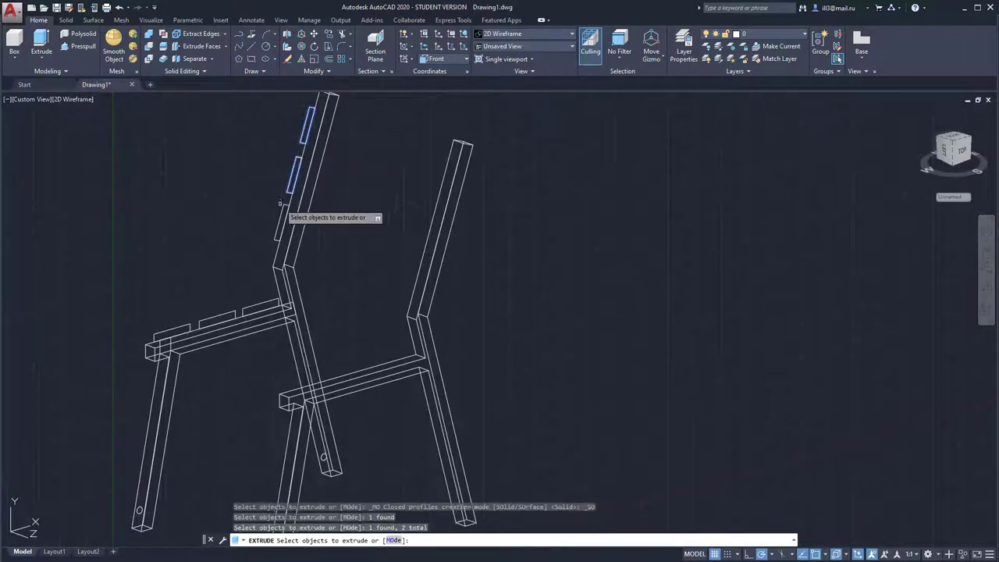
{"action": "left_click", "coordinate": [282, 222]}
{"action": "left_click", "coordinate": [263, 307]}
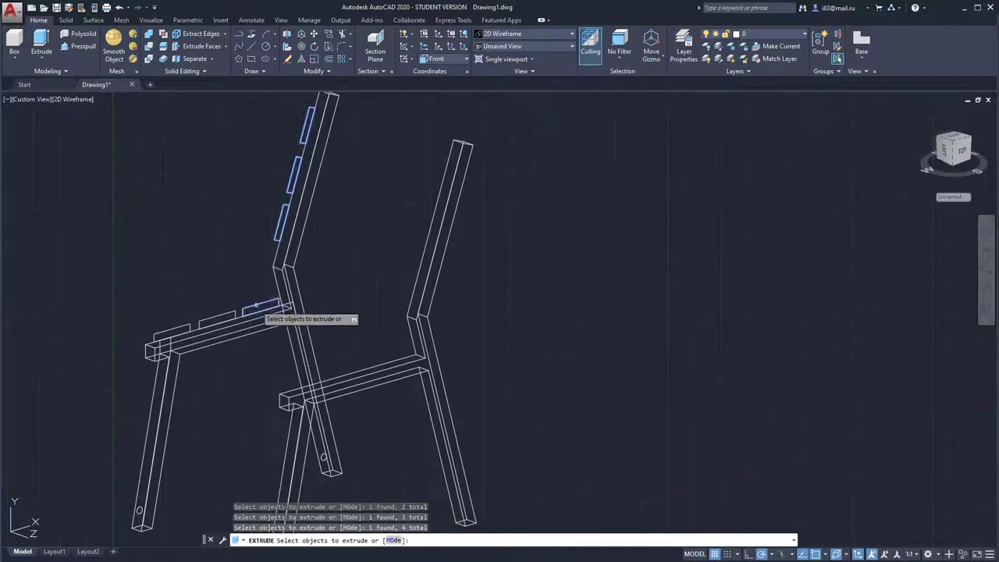
{"action": "left_click", "coordinate": [217, 317]}
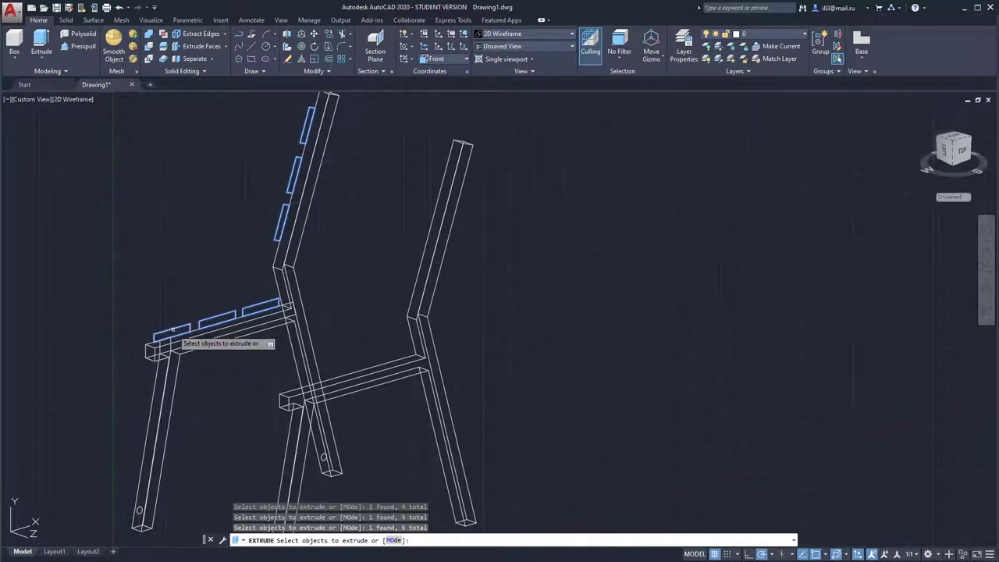
{"action": "key", "text": "Return"}
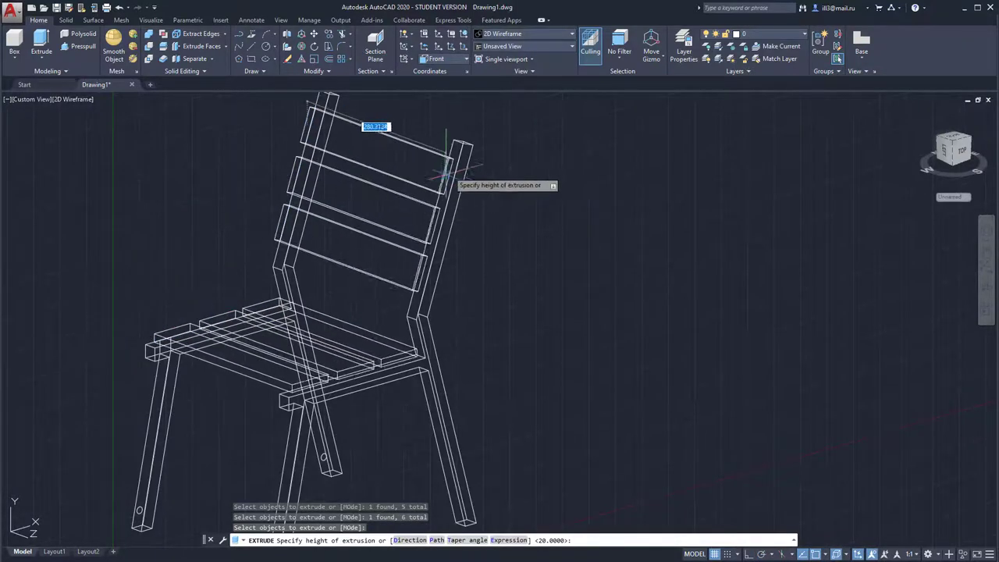
{"action": "scroll", "coordinate": [453, 145], "scroll_direction": "up", "scroll_amount": 5}
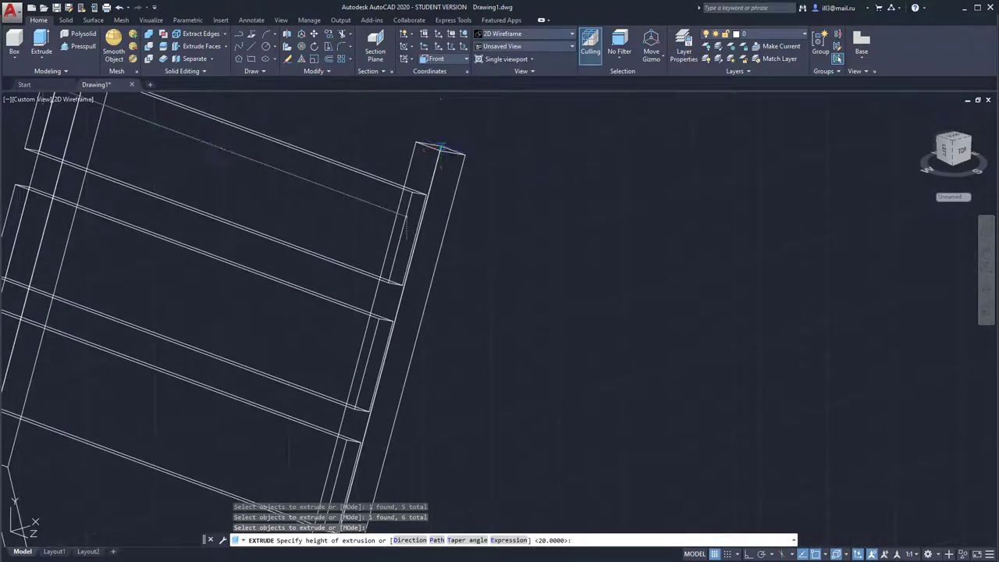
{"action": "left_click", "coordinate": [441, 147]}
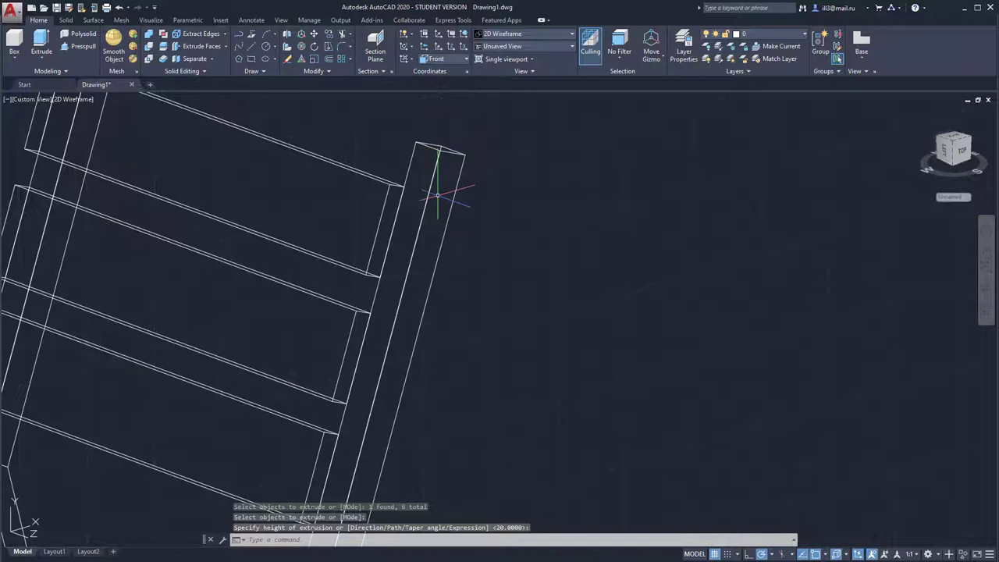
{"action": "key", "text": "ctrl+z"}
{"action": "middle_click_drag", "start_coordinate": [364, 160], "coordinate": [372, 193]}
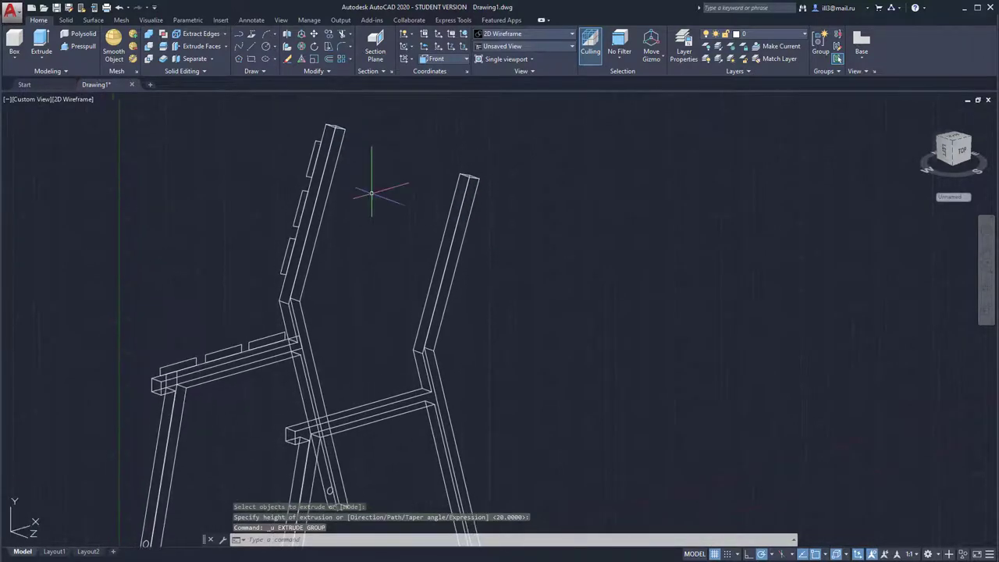
- Select the six backrest and seat slats for extrusion
{"action": "left_click", "coordinate": [45, 44]}
{"action": "left_click", "coordinate": [315, 152]}
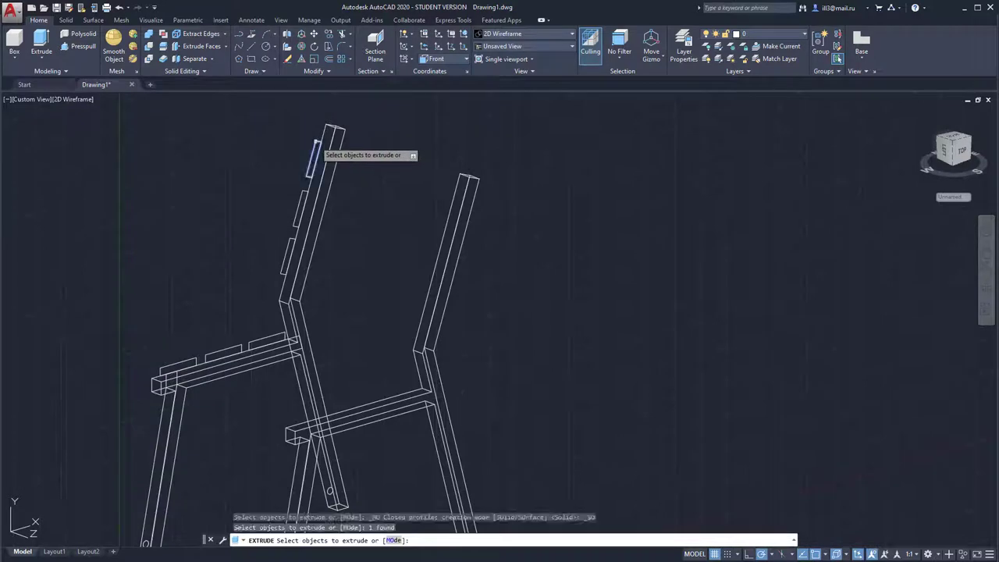
{"action": "left_click", "coordinate": [300, 207]}
{"action": "left_click", "coordinate": [288, 255]}
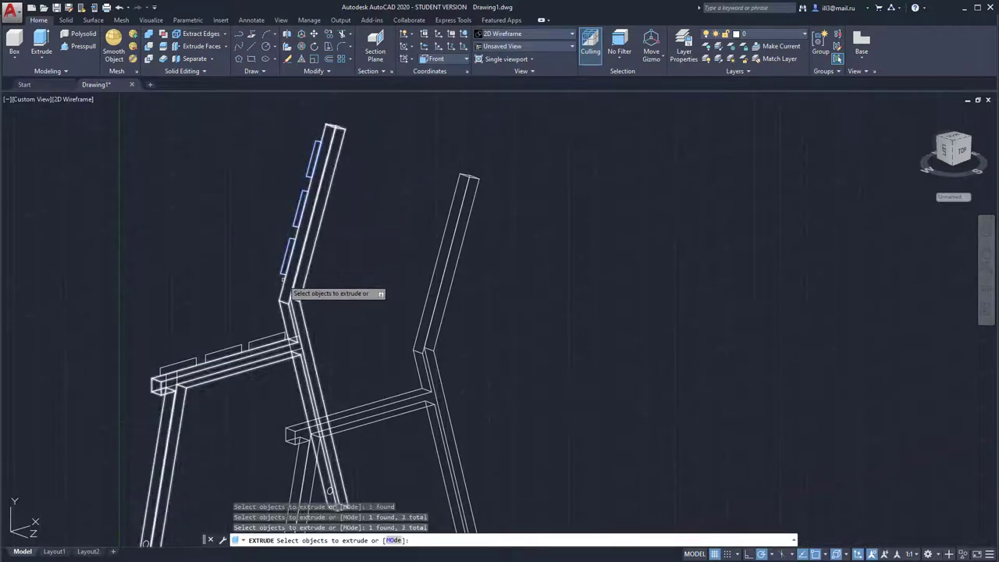
{"action": "left_click", "coordinate": [263, 343]}
{"action": "left_click", "coordinate": [226, 352]}
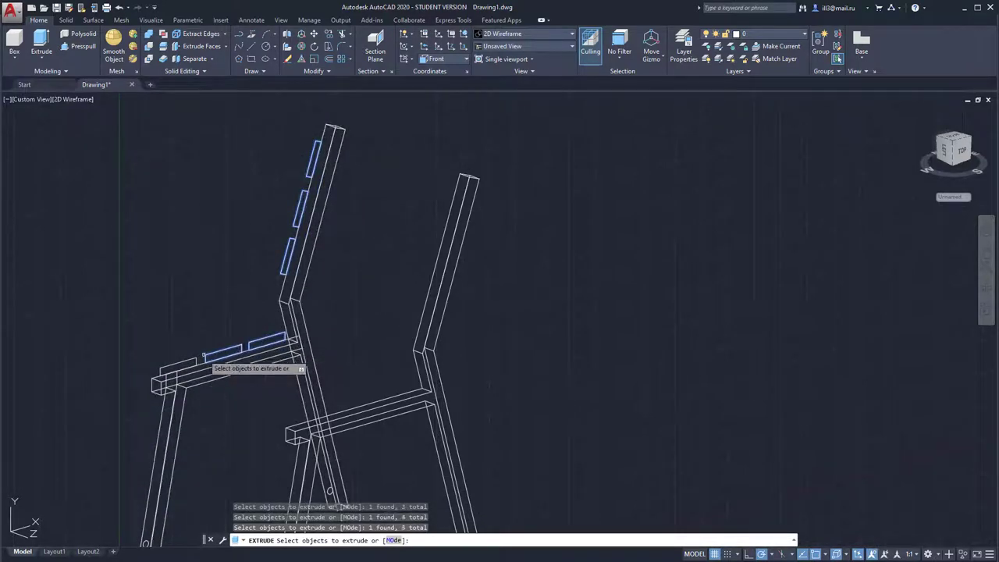
{"action": "left_click", "coordinate": [179, 365]}
{"action": "right_click", "coordinate": [207, 299]}
{"action": "left_click", "coordinate": [237, 307]}
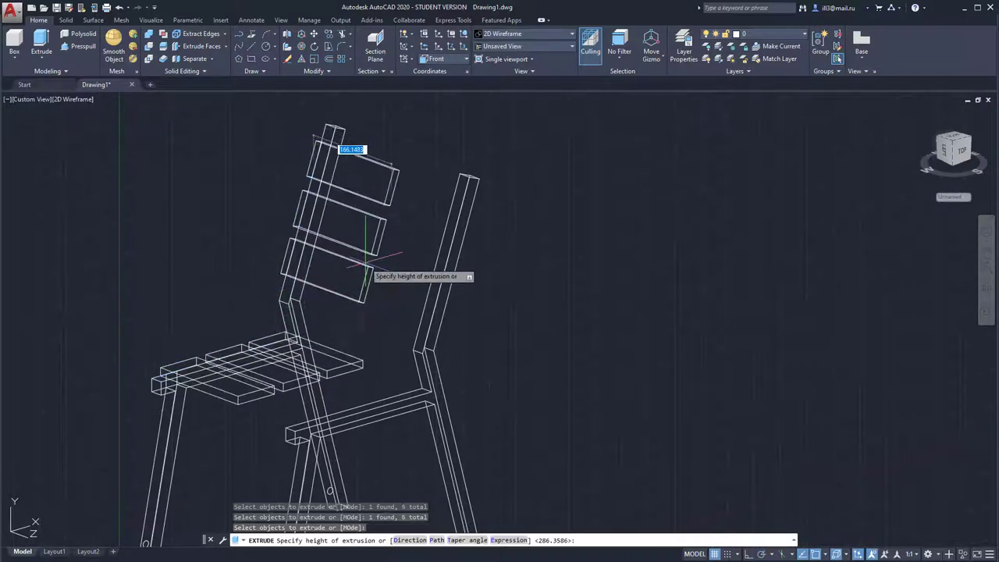
- Extrude the slats to the second frame by snapping the height to a back-post corner
{"action": "right_click", "coordinate": [547, 228], "text": "shift"}
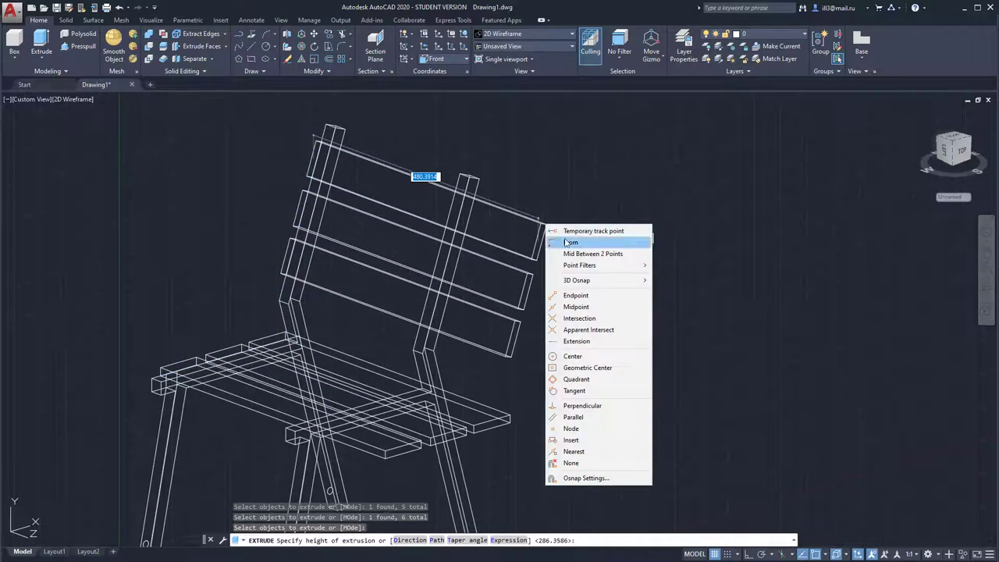
{"action": "left_click", "coordinate": [589, 319]}
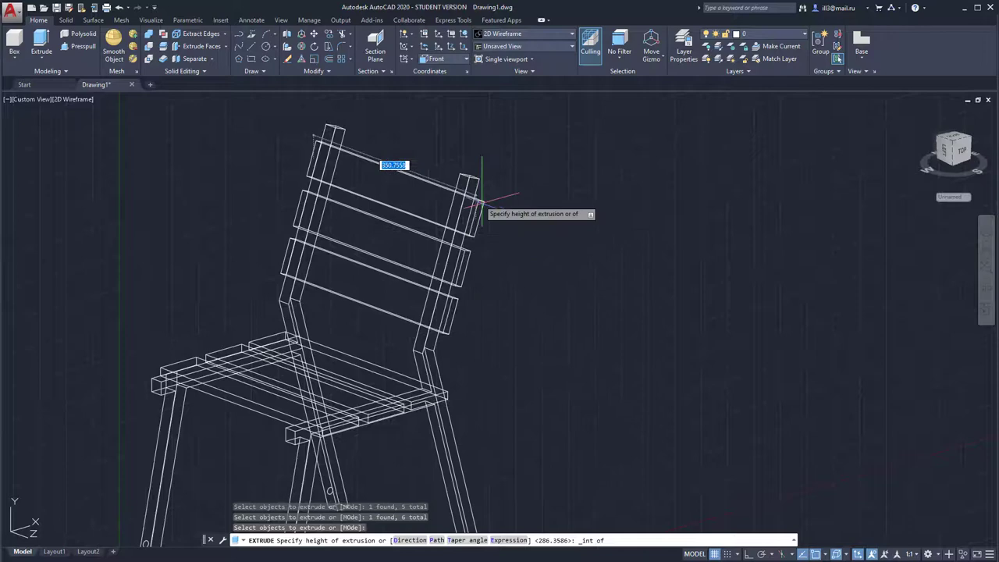
{"action": "scroll", "coordinate": [480, 190], "scroll_direction": "up", "scroll_amount": 4}
{"action": "scroll", "coordinate": [477, 189], "scroll_direction": "up", "scroll_amount": 2}
{"action": "scroll", "coordinate": [433, 123], "scroll_direction": "up", "scroll_amount": 2}
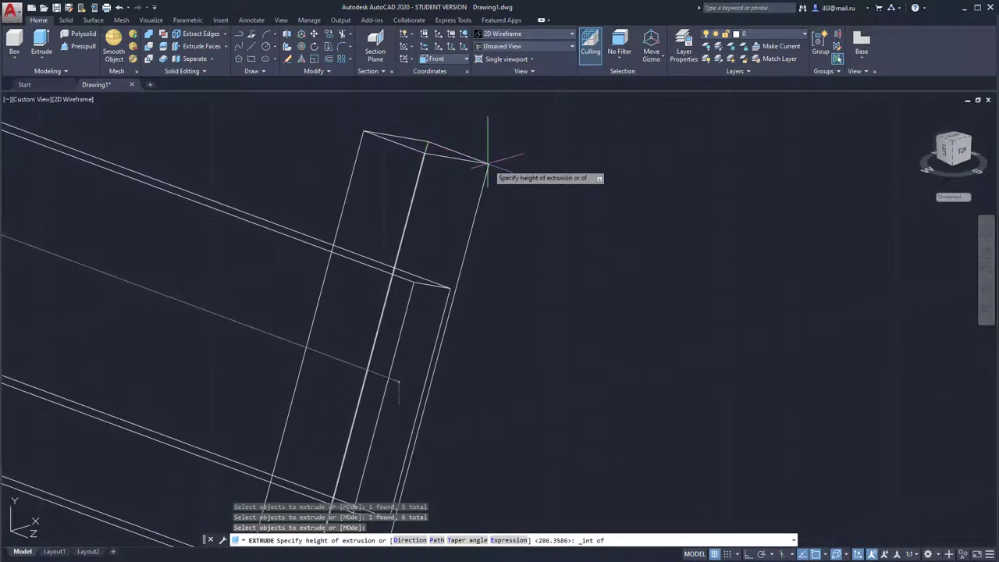
{"action": "scroll", "coordinate": [492, 167], "scroll_direction": "up", "scroll_amount": 1}
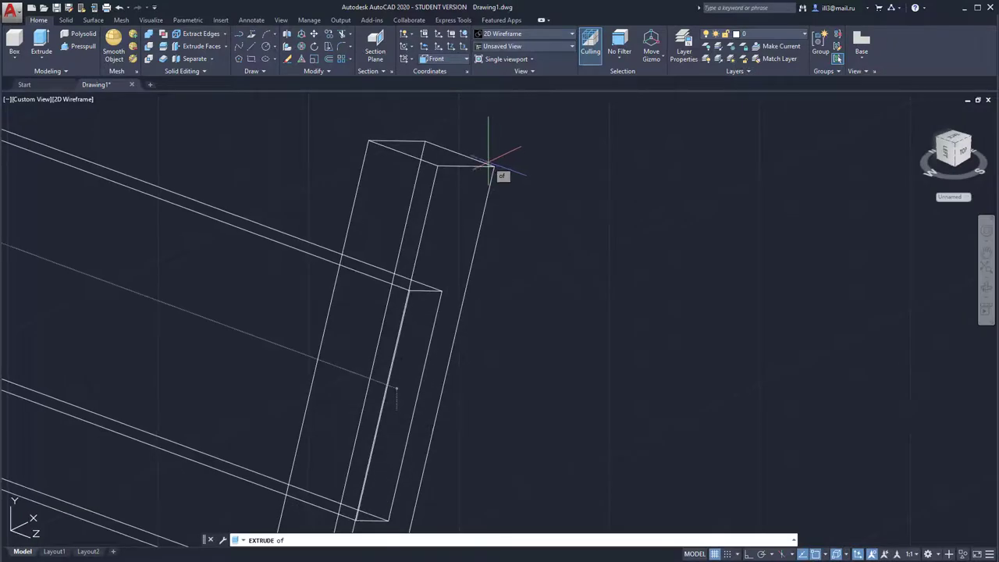
{"action": "scroll", "coordinate": [453, 195], "scroll_direction": "down", "scroll_amount": 3}
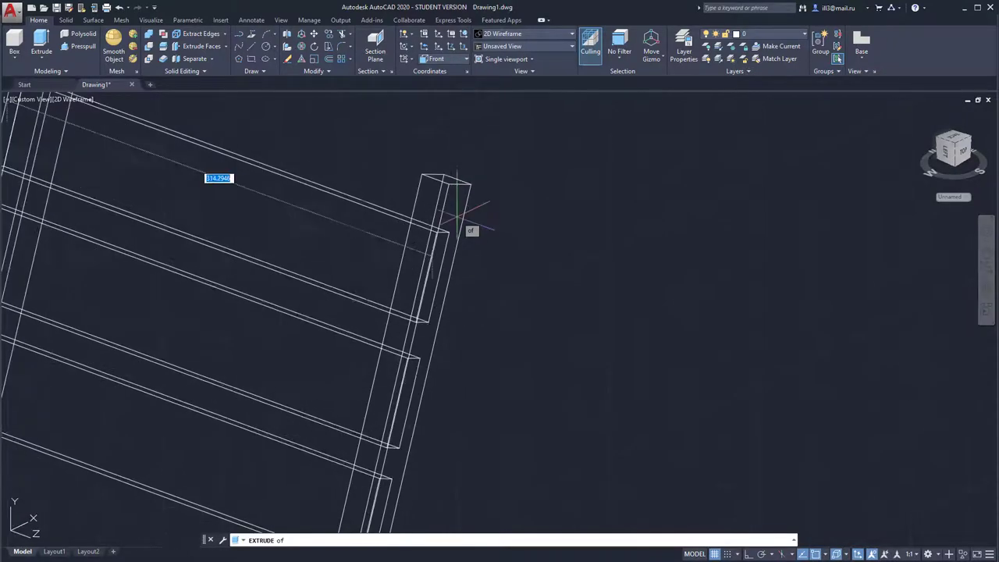
{"action": "scroll", "coordinate": [472, 246], "scroll_direction": "up", "scroll_amount": 3}
{"action": "scroll", "coordinate": [480, 301], "scroll_direction": "down", "scroll_amount": 2}
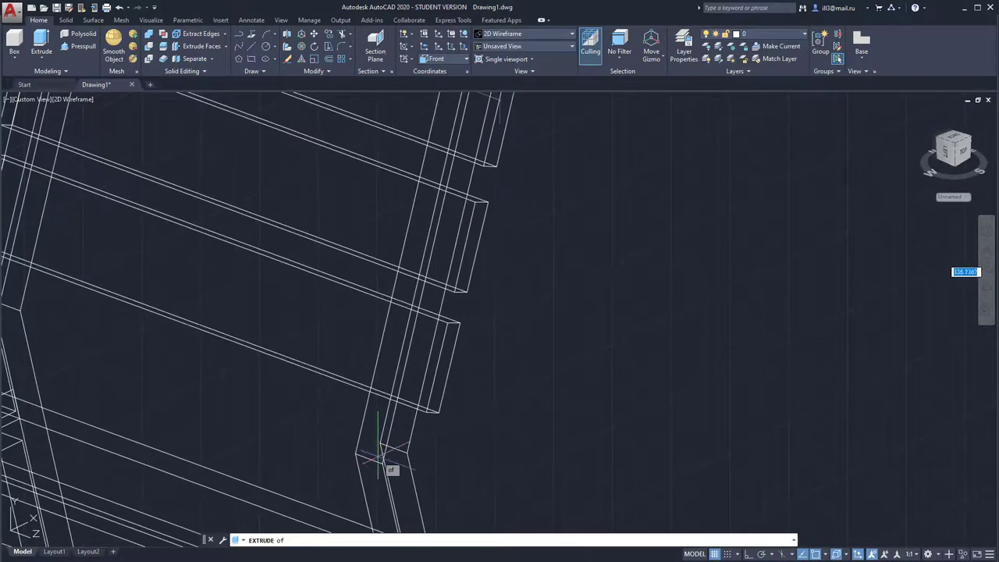
{"action": "middle_click_drag", "start_coordinate": [535, 190], "coordinate": [449, 383]}
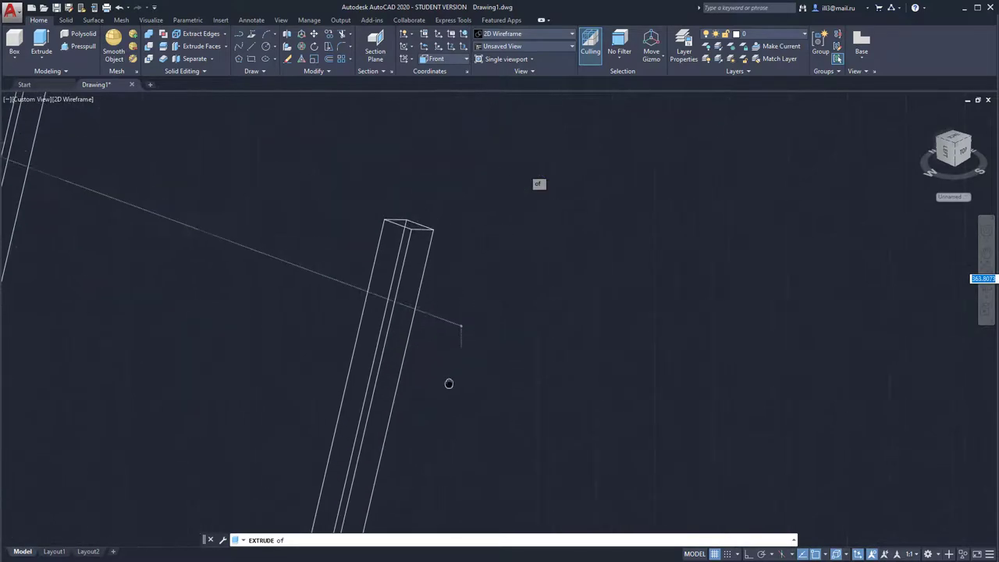
{"action": "right_click", "coordinate": [451, 226], "text": "shift"}
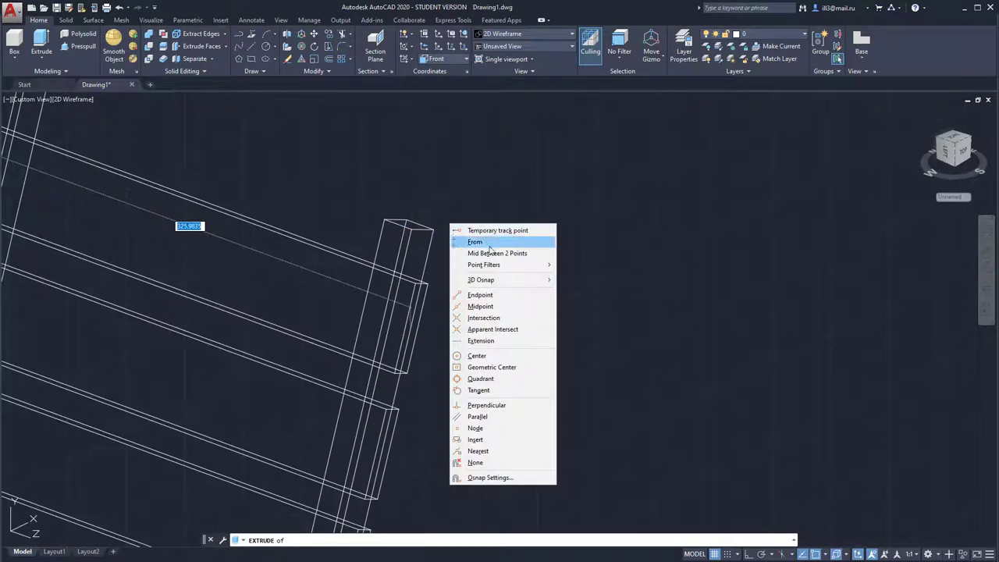
{"action": "left_click", "coordinate": [472, 295]}
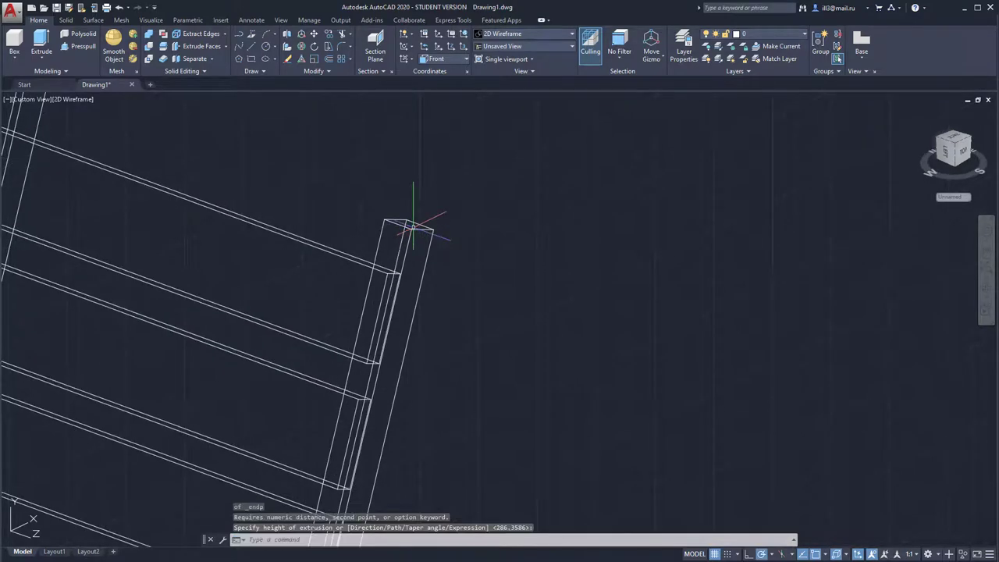
{"action": "scroll", "coordinate": [495, 221], "scroll_direction": "down", "scroll_amount": 8}
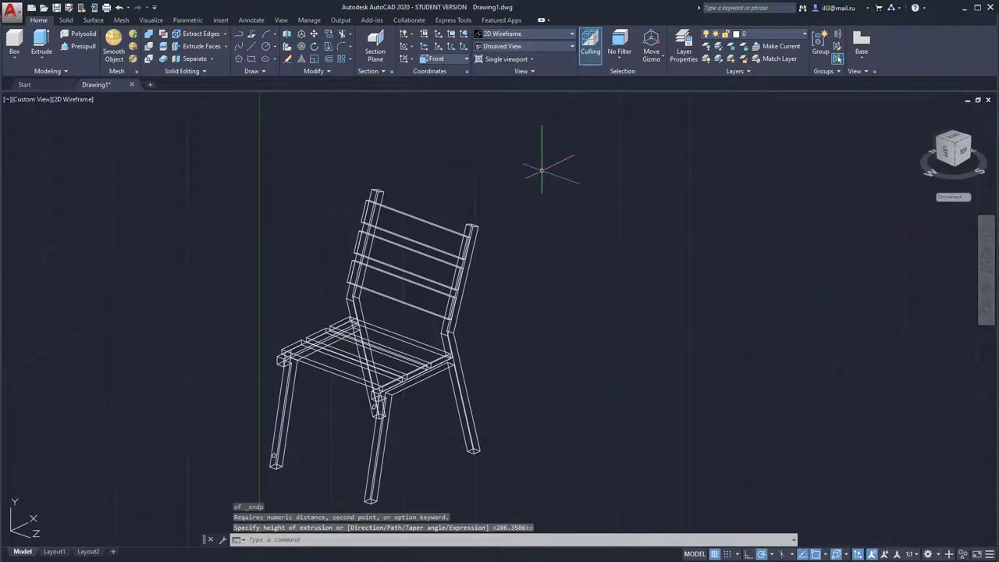
- Preview the chair in Conceptual style, then return to 2D Wireframe
{"action": "left_click", "coordinate": [524, 34]}
{"action": "left_click", "coordinate": [536, 56]}
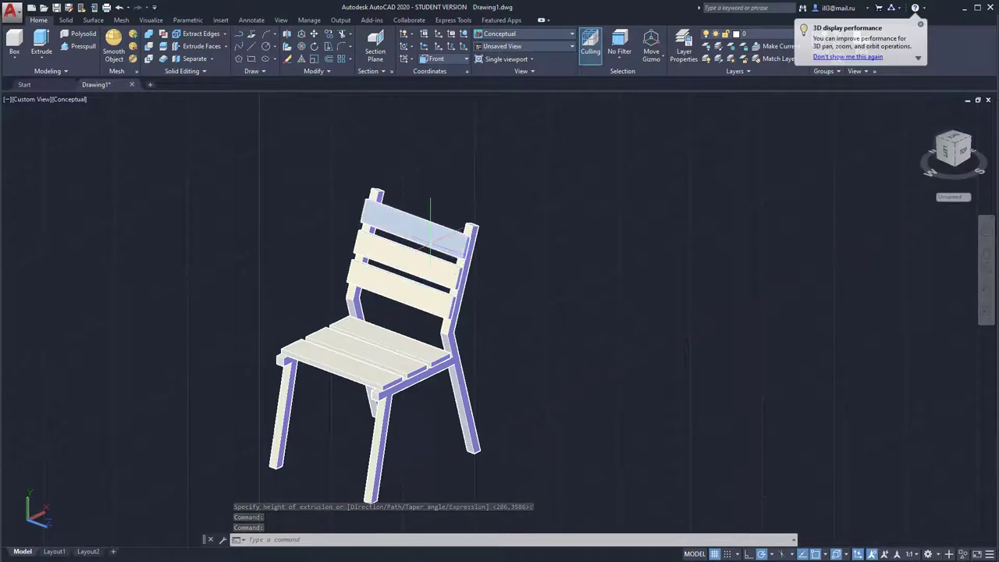
{"action": "left_click", "coordinate": [530, 35]}
{"action": "left_click", "coordinate": [485, 50]}
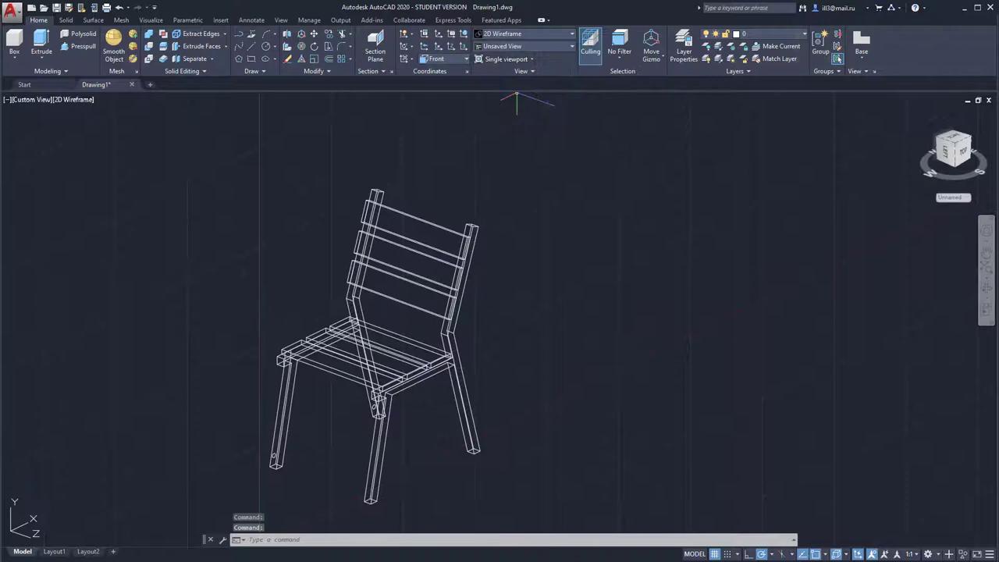
{"action": "middle_click_drag", "start_coordinate": [516, 100], "coordinate": [242, 257], "text": "shift"}
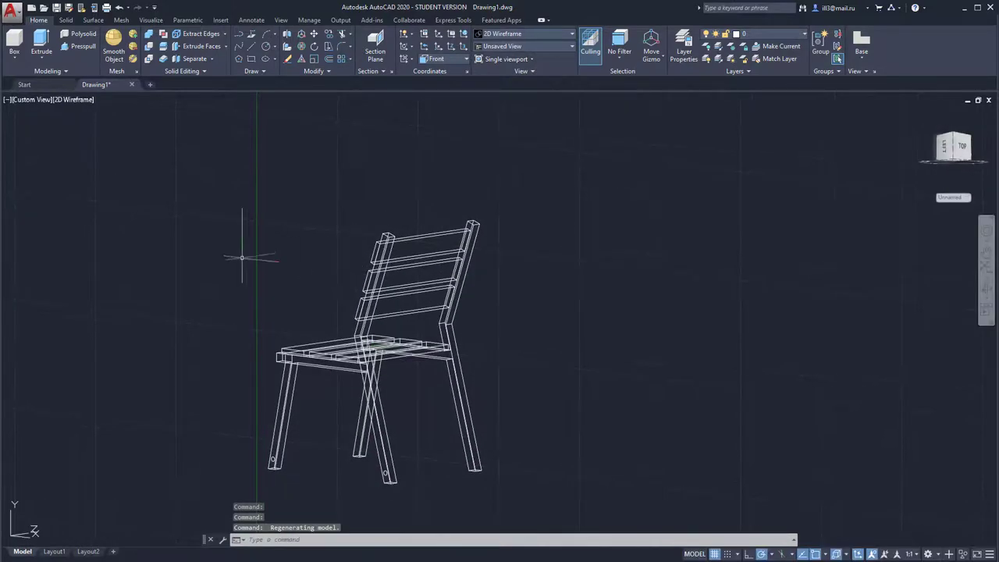
- Select the pivot circles and rung outlines on both legs for extrusion
{"action": "left_click", "coordinate": [42, 44]}
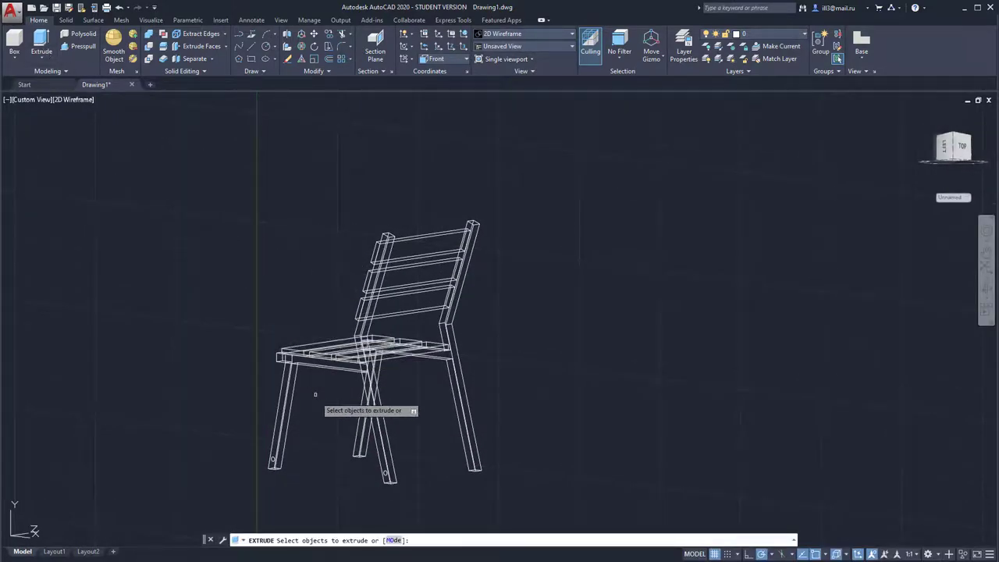
{"action": "scroll", "coordinate": [325, 437], "scroll_direction": "up", "scroll_amount": 3}
{"action": "mouse_move", "coordinate": [306, 409]}
{"action": "middle_mouse_down", "text": "shift"}
{"action": "mouse_move", "coordinate": [281, 412]}
{"action": "mouse_move", "coordinate": [430, 426]}
{"action": "mouse_move", "coordinate": [463, 446]}
{"action": "mouse_move", "coordinate": [464, 468]}
{"action": "mouse_move", "coordinate": [453, 426]}
{"action": "mouse_move", "coordinate": [428, 422]}
{"action": "mouse_move", "coordinate": [461, 432]}
{"action": "middle_mouse_up", "text": "shift"}
{"action": "left_click", "coordinate": [218, 454]}
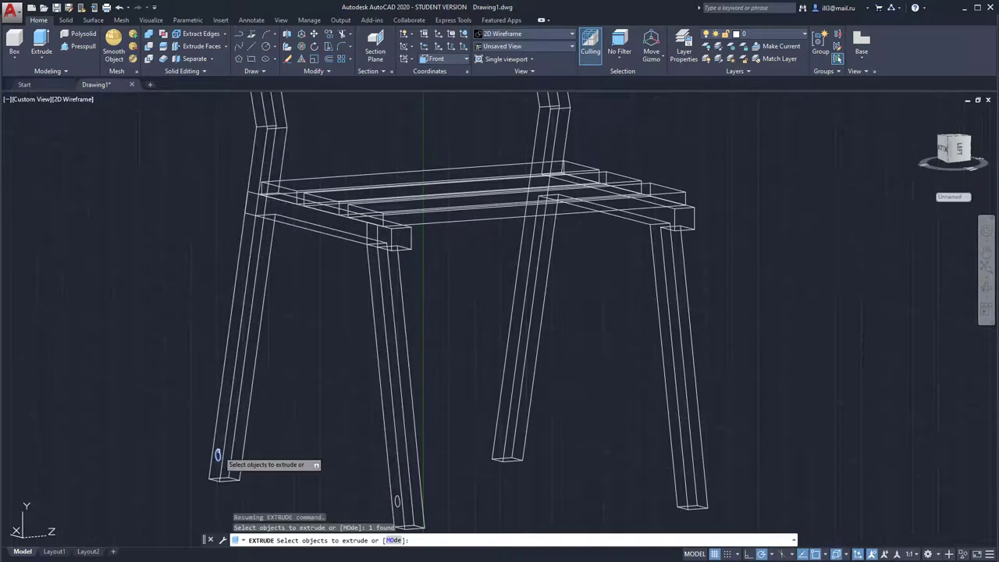
{"action": "left_click", "coordinate": [397, 501]}
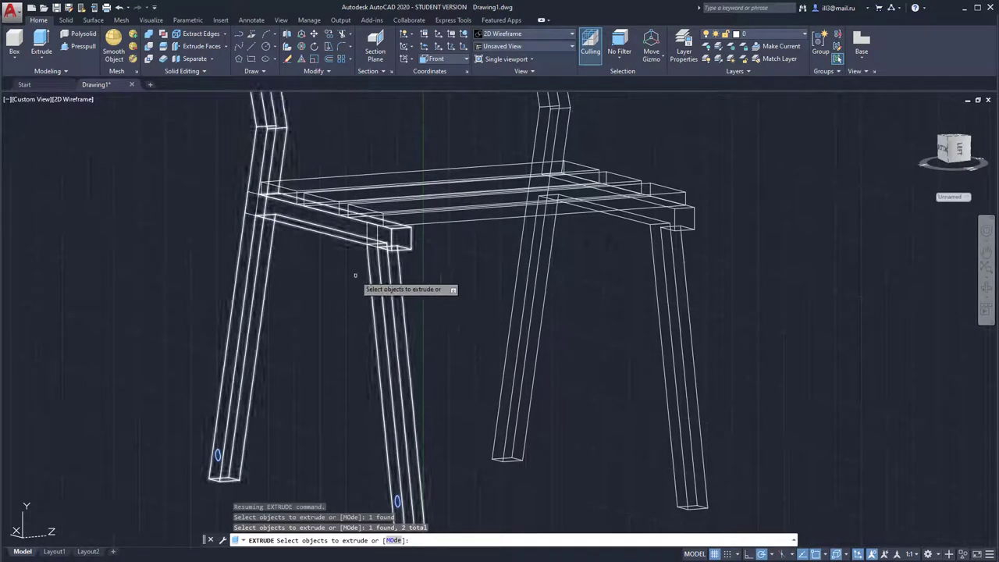
{"action": "scroll", "coordinate": [312, 212], "scroll_direction": "up", "scroll_amount": 2}
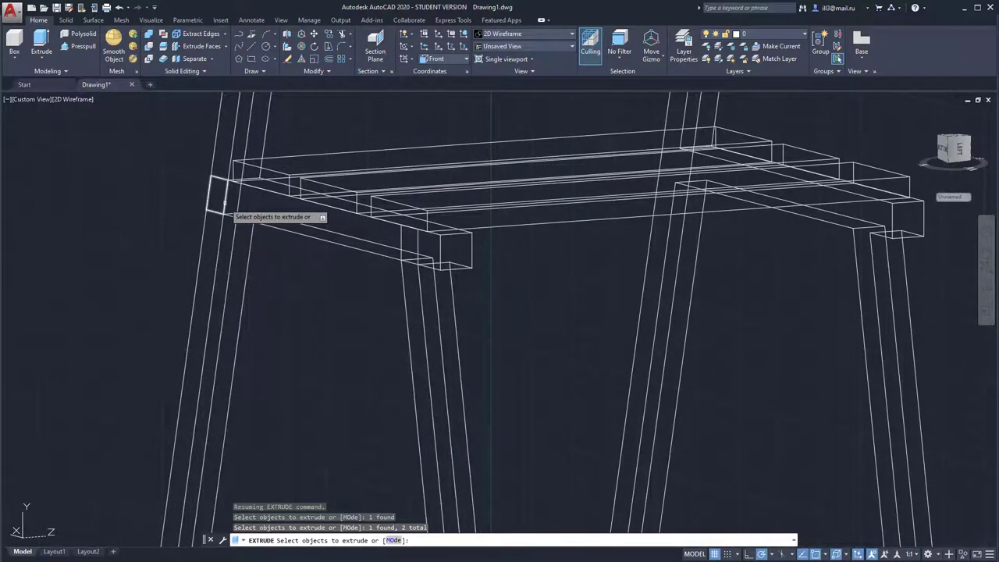
{"action": "middle_click_drag", "start_coordinate": [225, 203], "coordinate": [286, 202], "text": "shift"}
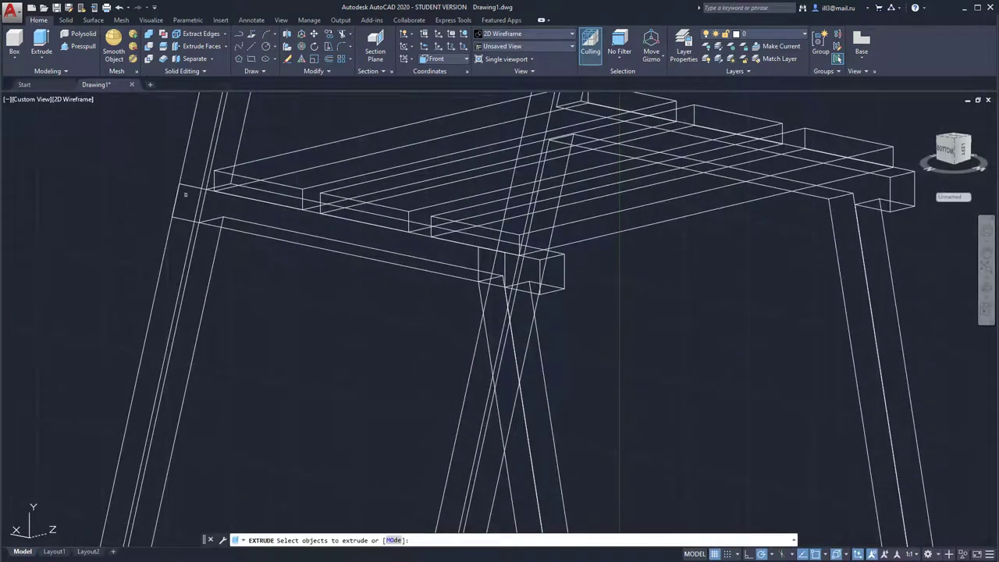
{"action": "left_click", "coordinate": [195, 187]}
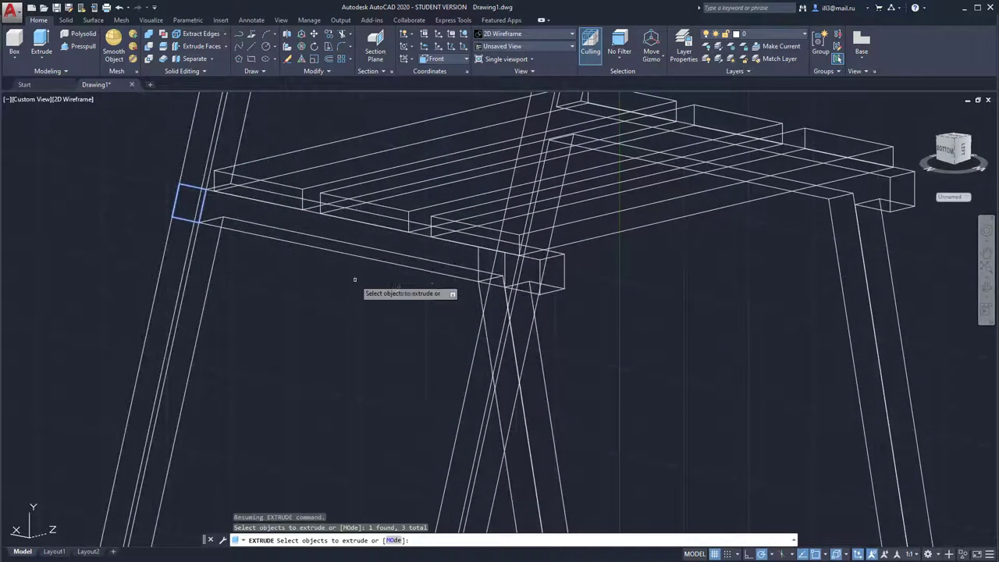
{"action": "left_click", "coordinate": [503, 270]}
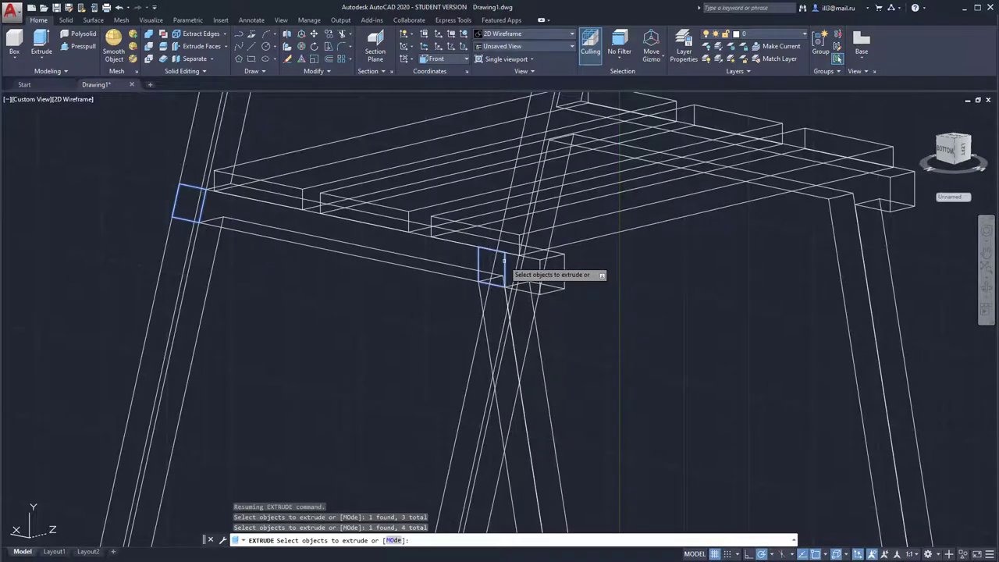
{"action": "mouse_move", "coordinate": [576, 284]}
{"action": "middle_mouse_down", "text": "shift"}
{"action": "mouse_move", "coordinate": [646, 287]}
{"action": "mouse_move", "coordinate": [547, 278]}
{"action": "mouse_move", "coordinate": [530, 314]}
{"action": "middle_mouse_up", "text": "shift"}
{"action": "key", "text": "Return"}
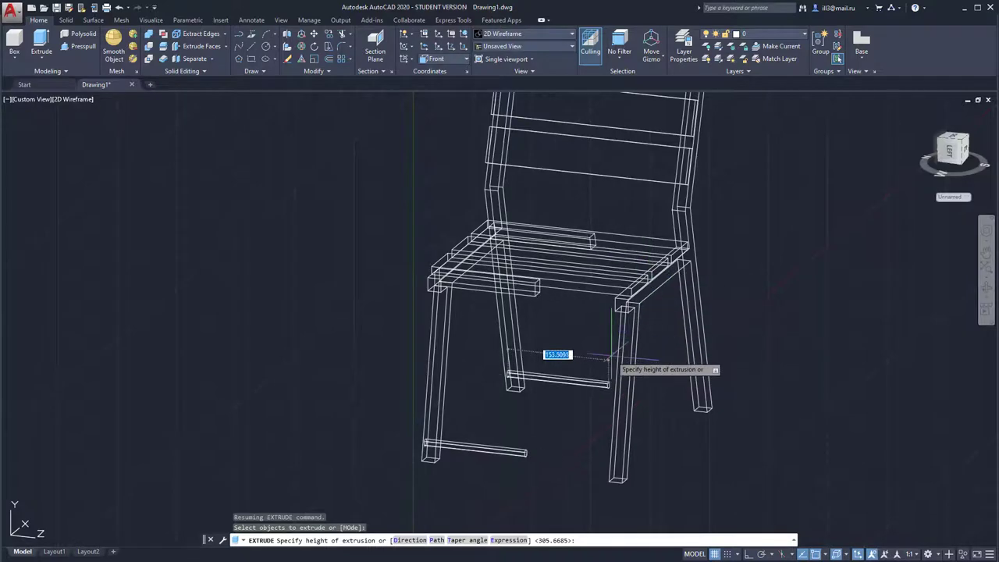
- Extrude the circles to the far leg's corner, forming round rungs
{"action": "scroll", "coordinate": [617, 310], "scroll_direction": "up", "scroll_amount": 5}
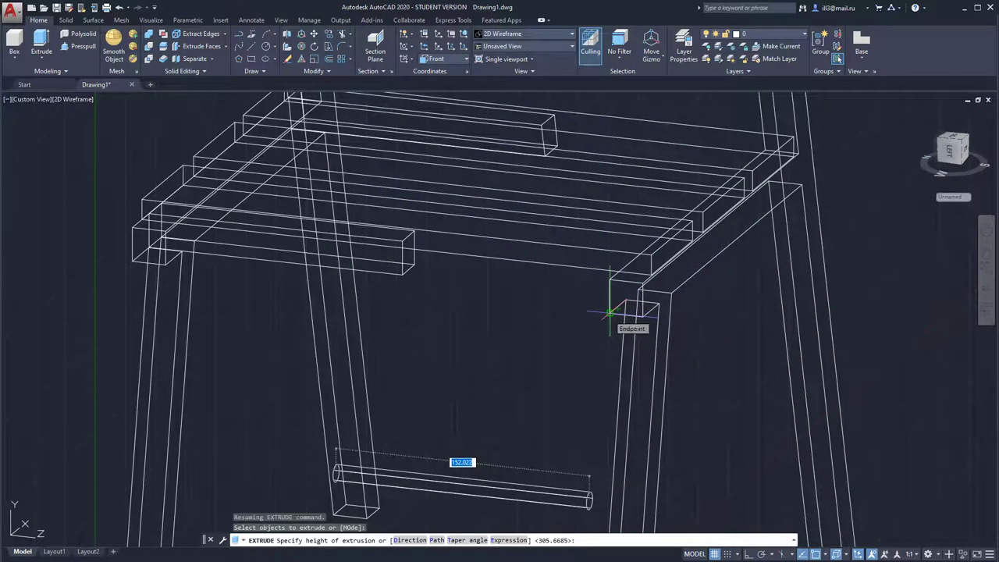
{"action": "left_click", "coordinate": [609, 312]}
{"action": "scroll", "coordinate": [609, 312], "scroll_direction": "down", "scroll_amount": 2}
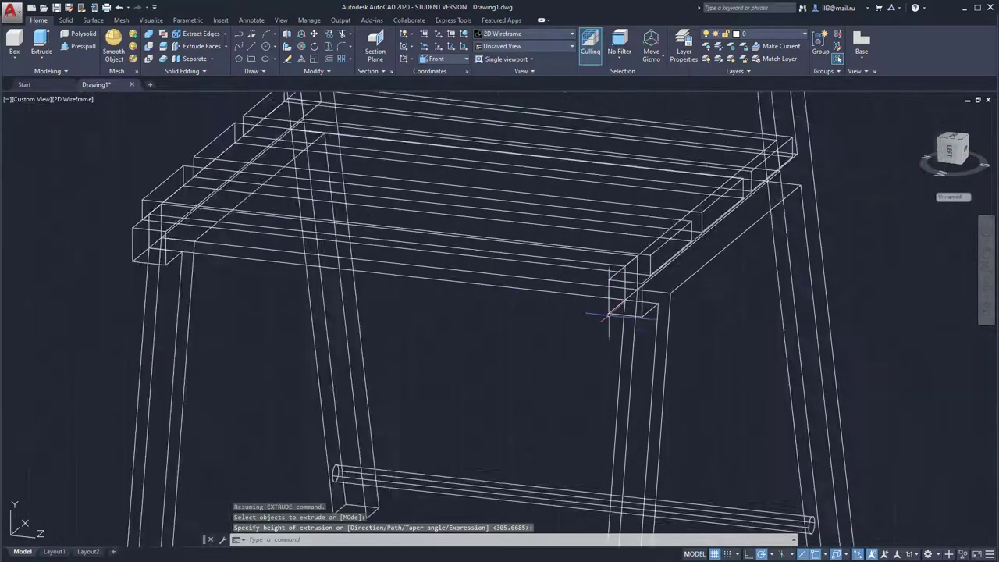
{"action": "scroll", "coordinate": [605, 304], "scroll_direction": "down", "scroll_amount": 3}
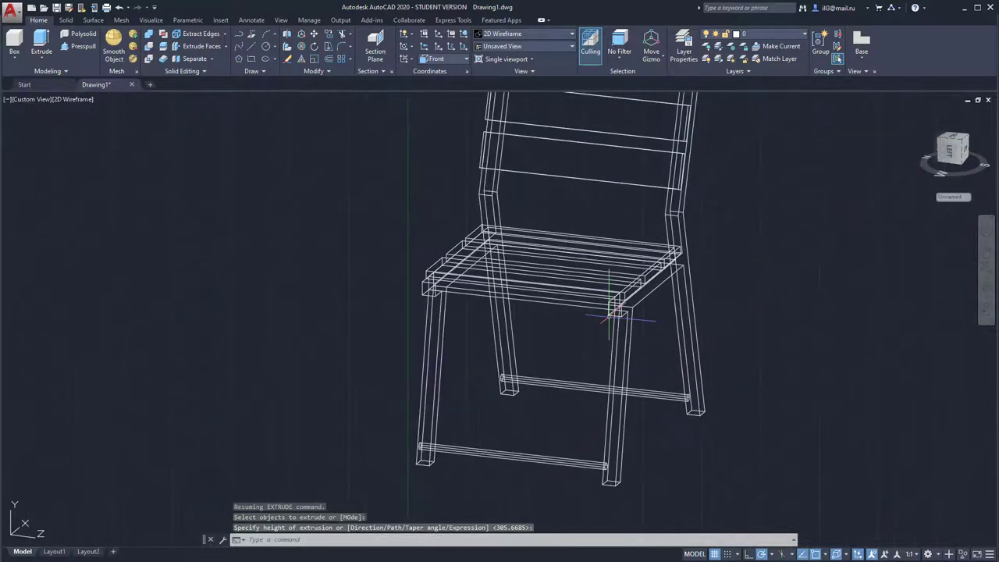
- Switch the chair to the Conceptual visual style and orbit it to a three-quarter view
{"action": "left_click", "coordinate": [542, 36]}
{"action": "left_click", "coordinate": [541, 59]}
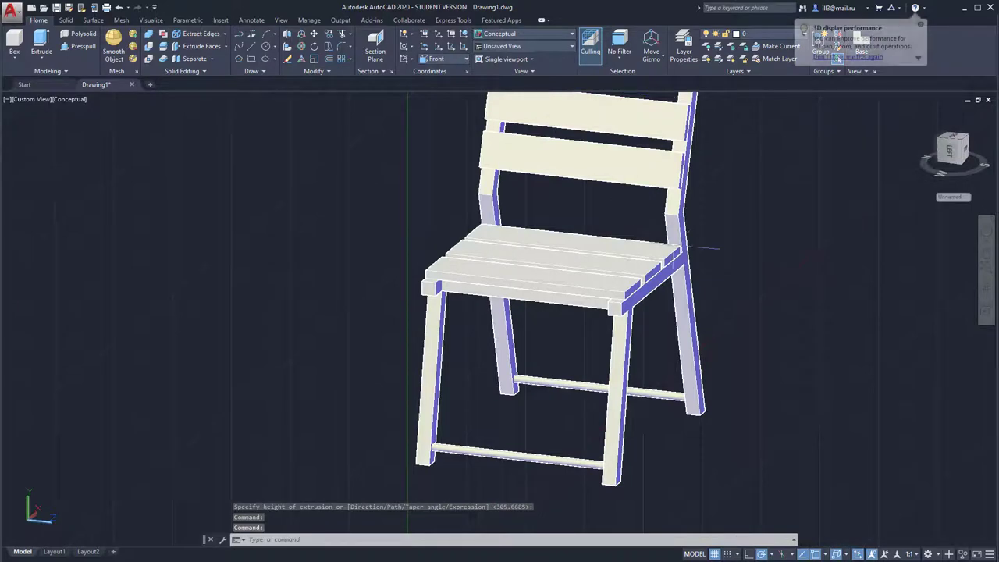
{"action": "scroll", "coordinate": [709, 203], "scroll_direction": "down", "scroll_amount": 3}
{"action": "mouse_move", "coordinate": [710, 211]}
{"action": "middle_mouse_down", "text": "shift"}
{"action": "mouse_move", "coordinate": [558, 159]}
{"action": "mouse_move", "coordinate": [684, 194]}
{"action": "mouse_move", "coordinate": [565, 218]}
{"action": "middle_mouse_up", "text": "shift"}
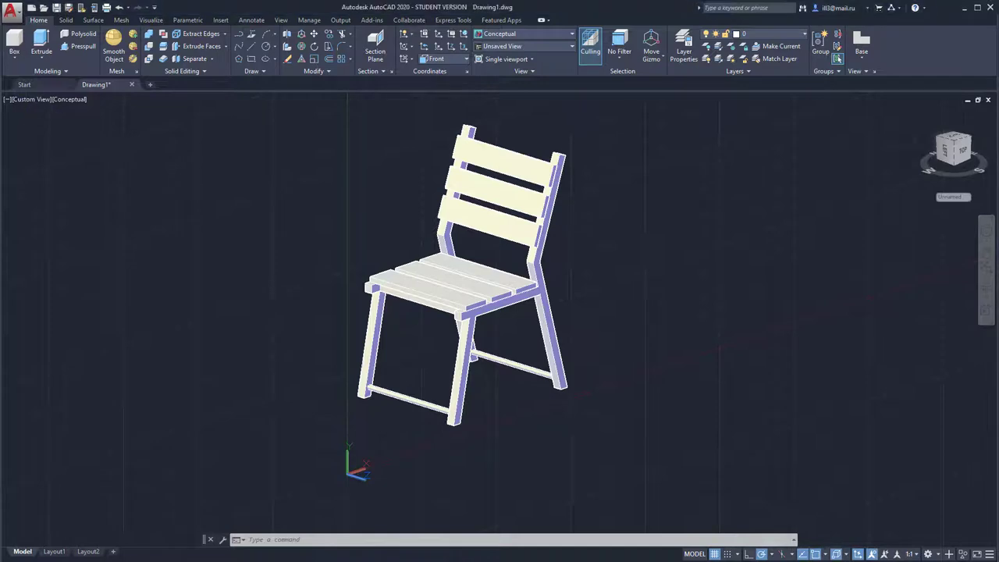
- Switch the viewport to Top view and pan to make room around the chair
{"action": "left_click", "coordinate": [29, 99]}
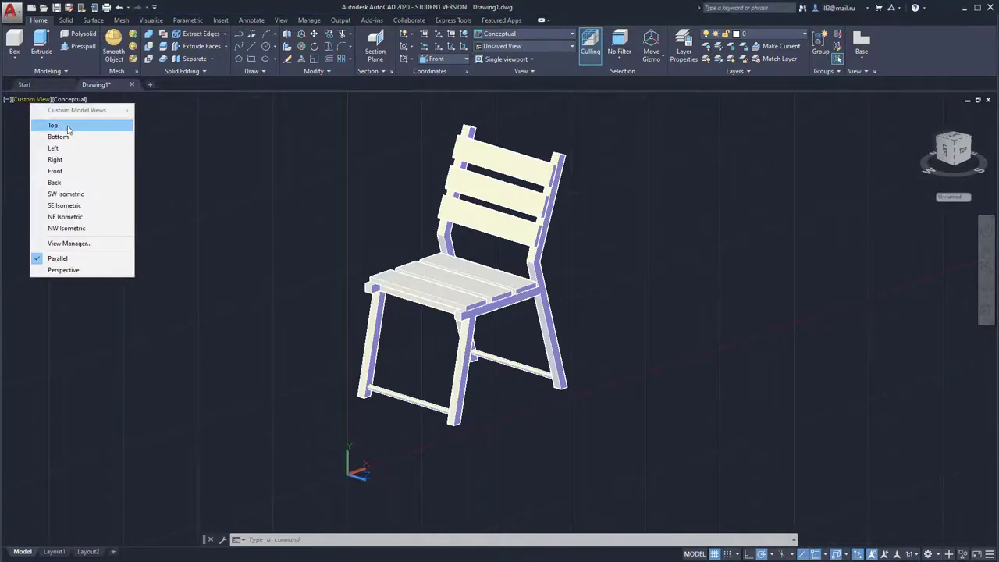
{"action": "left_click", "coordinate": [52, 126]}
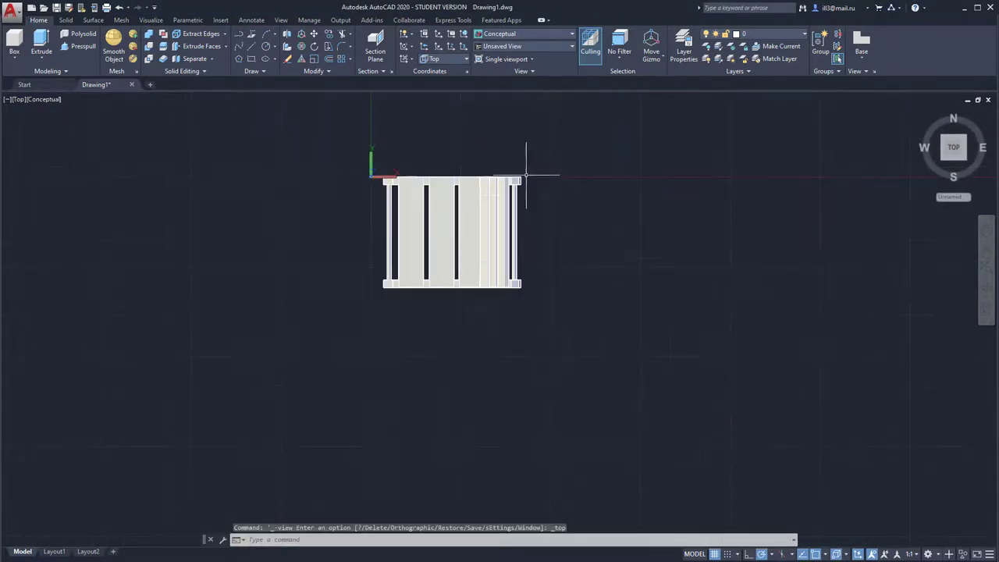
{"action": "middle_click_drag", "start_coordinate": [499, 148], "coordinate": [396, 244]}
- Draw a box 1 unit high with corners around the chair, then orbit to a tilted view
{"action": "left_click", "coordinate": [14, 57]}
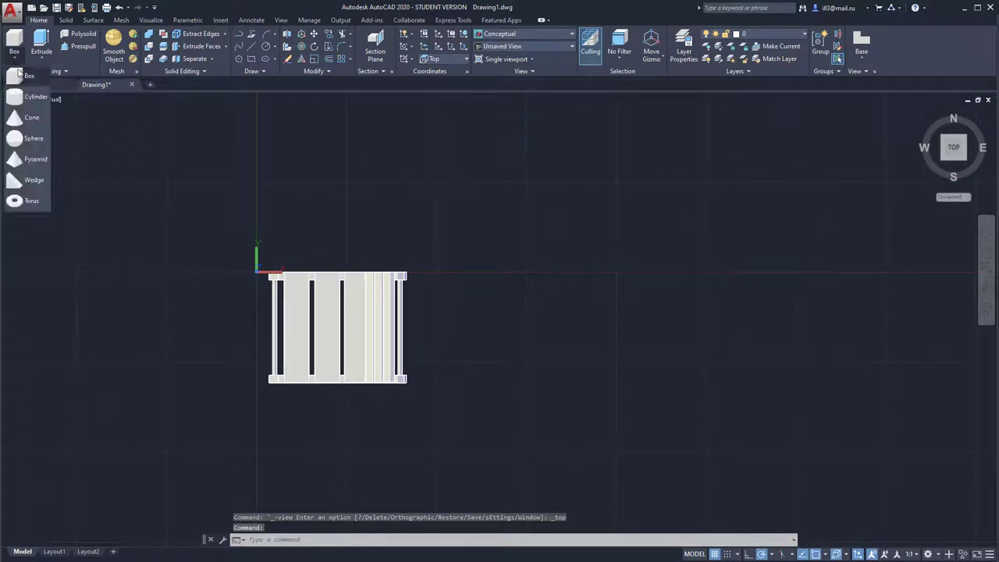
{"action": "left_click", "coordinate": [24, 76]}
{"action": "left_click", "coordinate": [146, 130]}
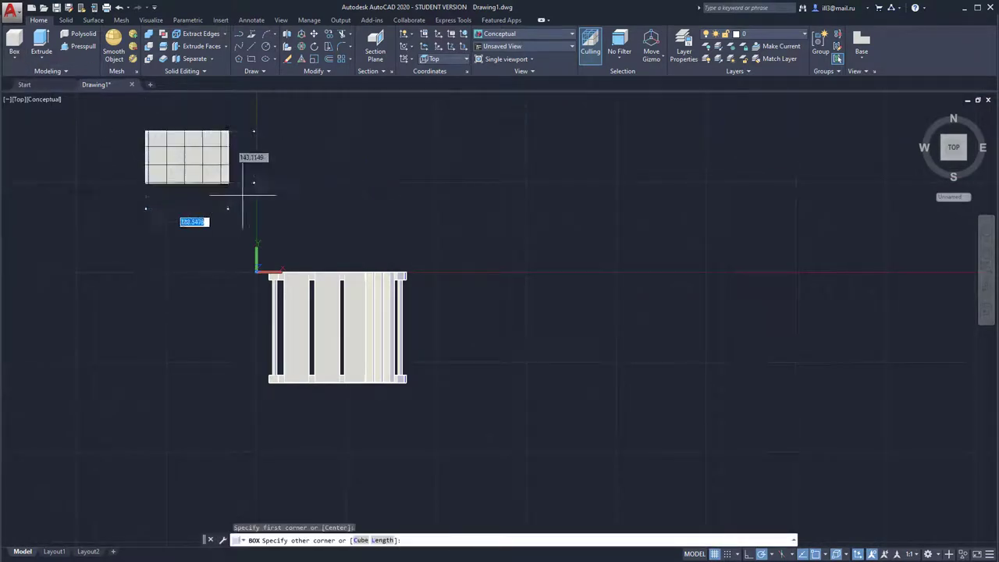
{"action": "left_click", "coordinate": [549, 518]}
{"action": "type", "text": "1"}
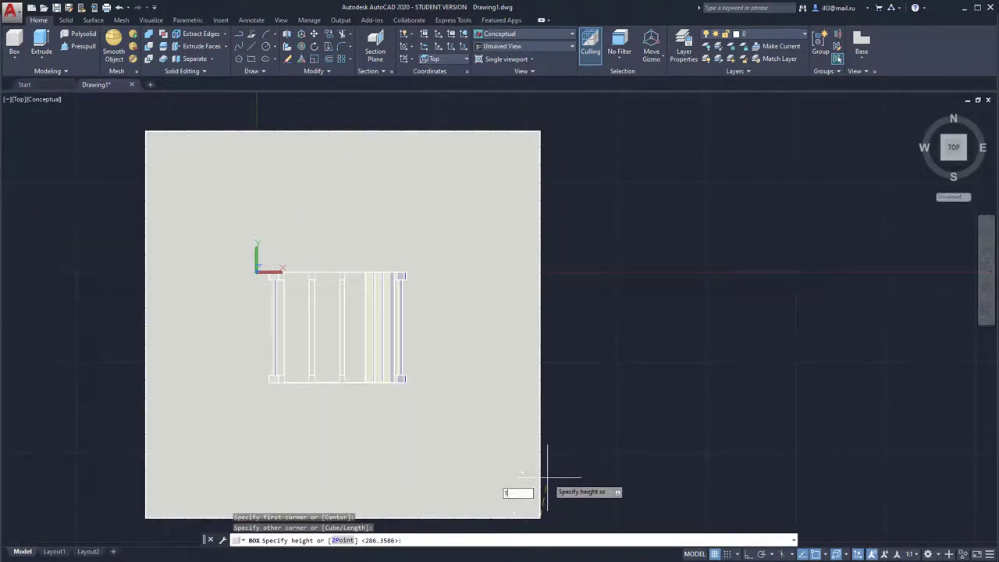
{"action": "key", "text": "Return"}
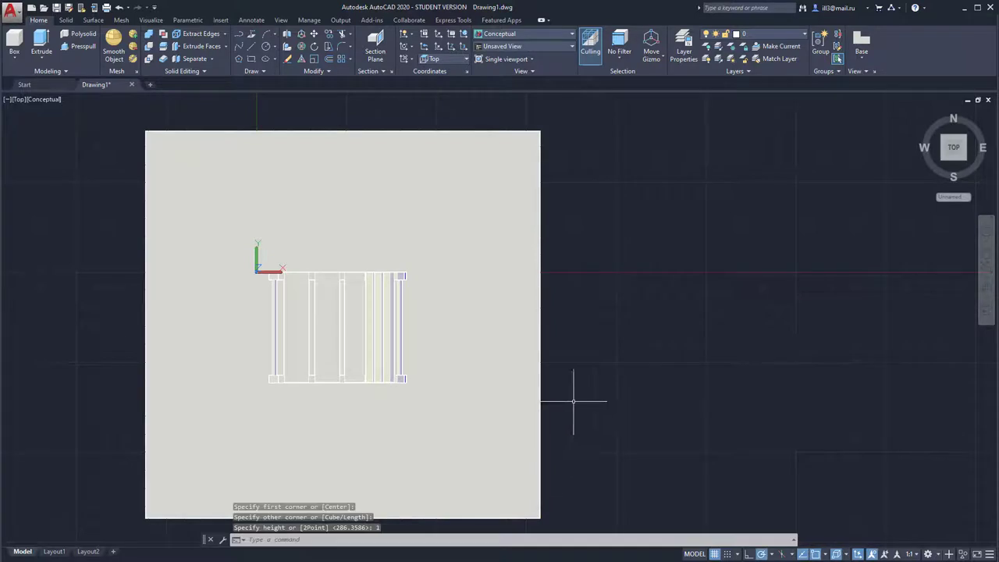
{"action": "mouse_move", "coordinate": [575, 403]}
{"action": "middle_mouse_down", "text": "shift"}
{"action": "mouse_move", "coordinate": [610, 317]}
{"action": "mouse_move", "coordinate": [601, 323]}
{"action": "middle_mouse_up", "text": "shift"}
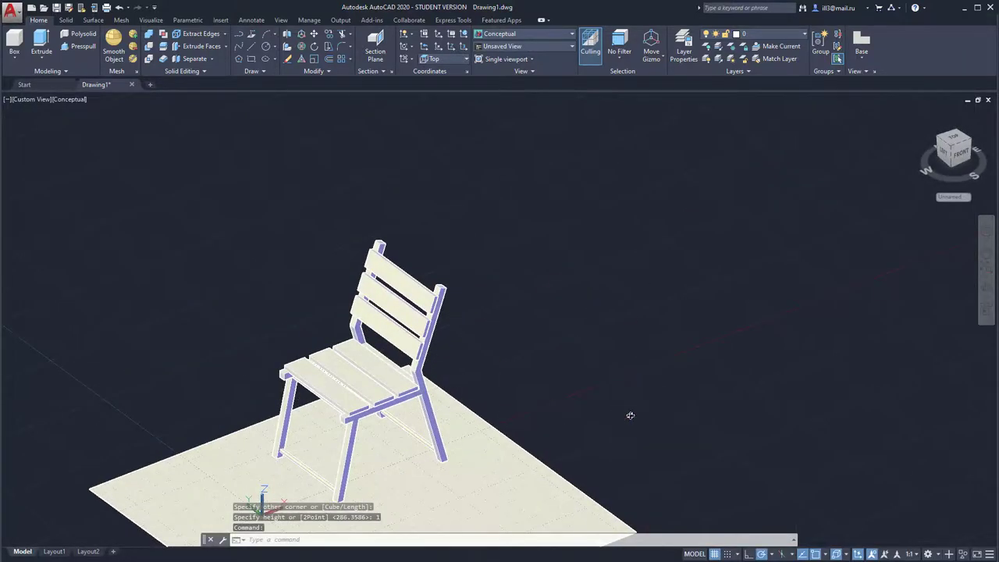
- Switch the viewport to the Front preset view of the chair
{"action": "mouse_move", "coordinate": [631, 415]}
{"action": "middle_mouse_down", "text": "shift"}
{"action": "mouse_move", "coordinate": [576, 344]}
{"action": "mouse_move", "coordinate": [540, 375]}
{"action": "middle_mouse_up", "text": "shift"}
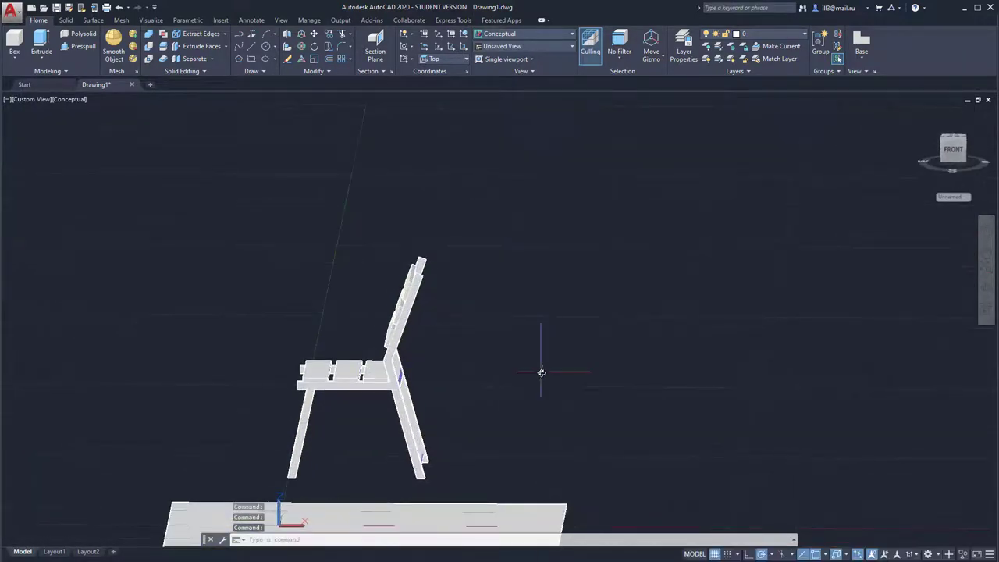
{"action": "left_click", "coordinate": [24, 100]}
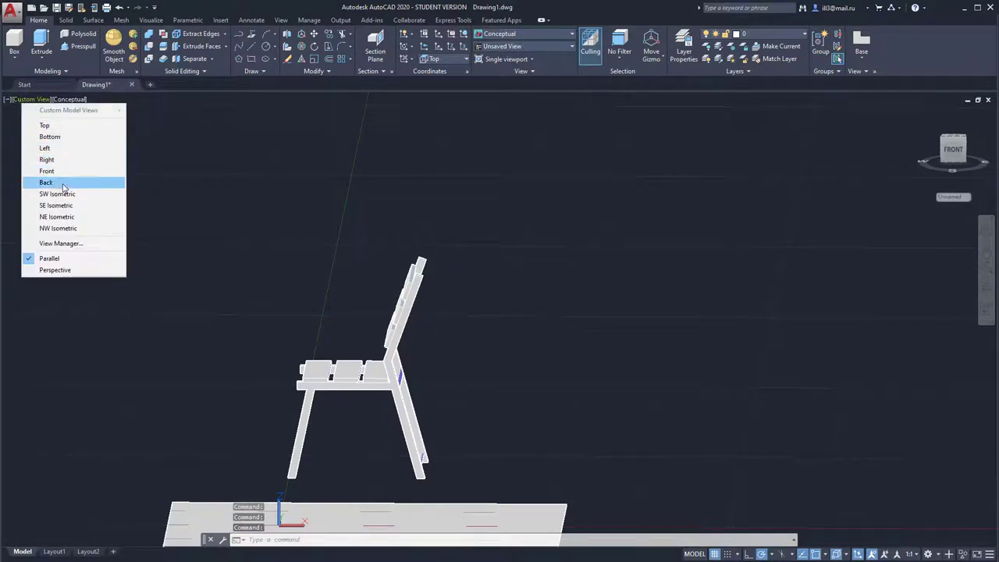
{"action": "left_click", "coordinate": [37, 103]}
{"action": "key", "text": "Escape"}
{"action": "left_click", "coordinate": [37, 103]}
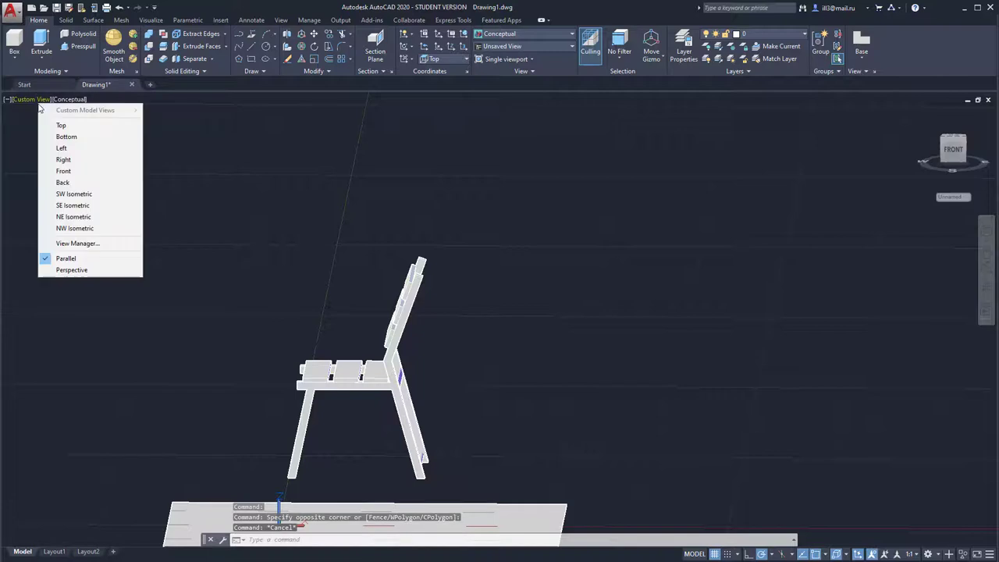
{"action": "left_click", "coordinate": [55, 168]}
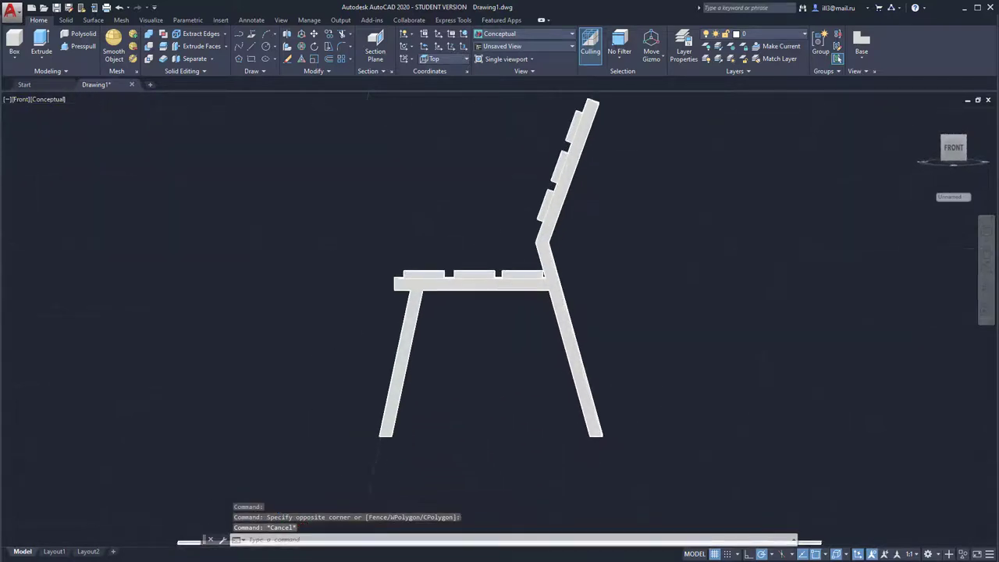
{"action": "scroll", "coordinate": [647, 234], "scroll_direction": "down", "scroll_amount": 3}
- Window-select the chair, cancel a Move leaving it in place, and orbit back to 3D
{"action": "left_click", "coordinate": [403, 142]}
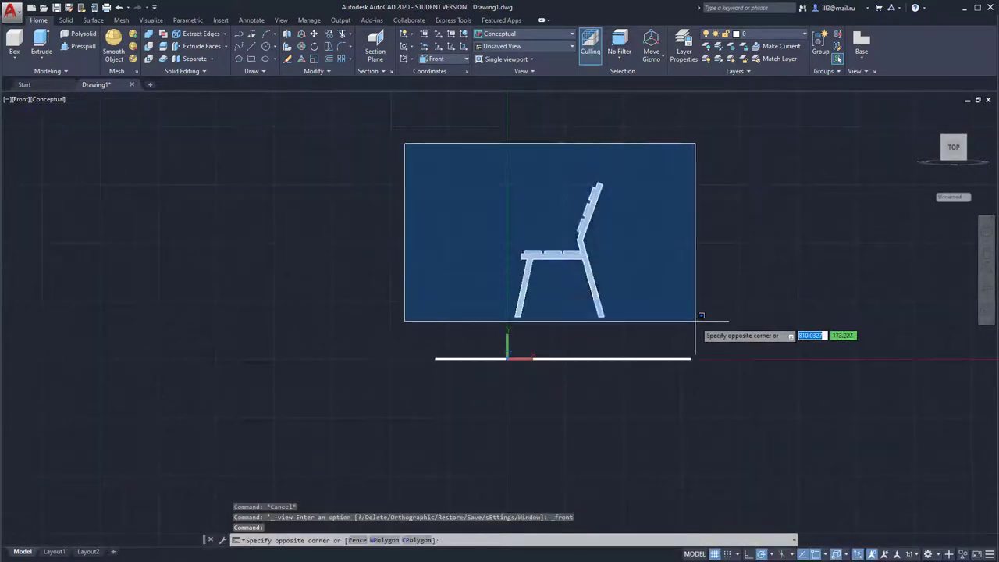
{"action": "left_click", "coordinate": [695, 336]}
{"action": "middle_click_drag", "start_coordinate": [660, 283], "coordinate": [573, 275]}
{"action": "scroll", "coordinate": [573, 275], "scroll_direction": "up", "scroll_amount": 3}
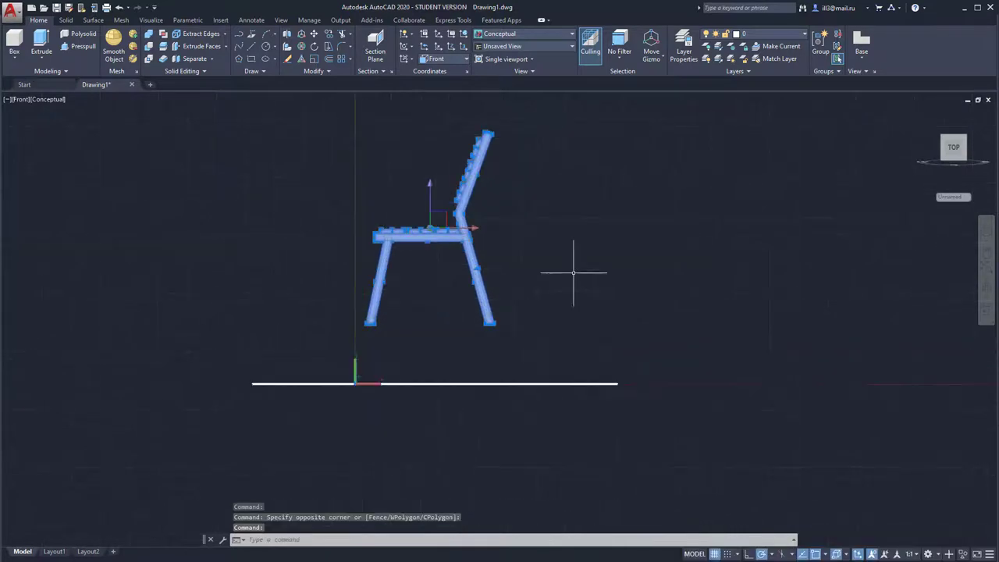
{"action": "left_click", "coordinate": [369, 184]}
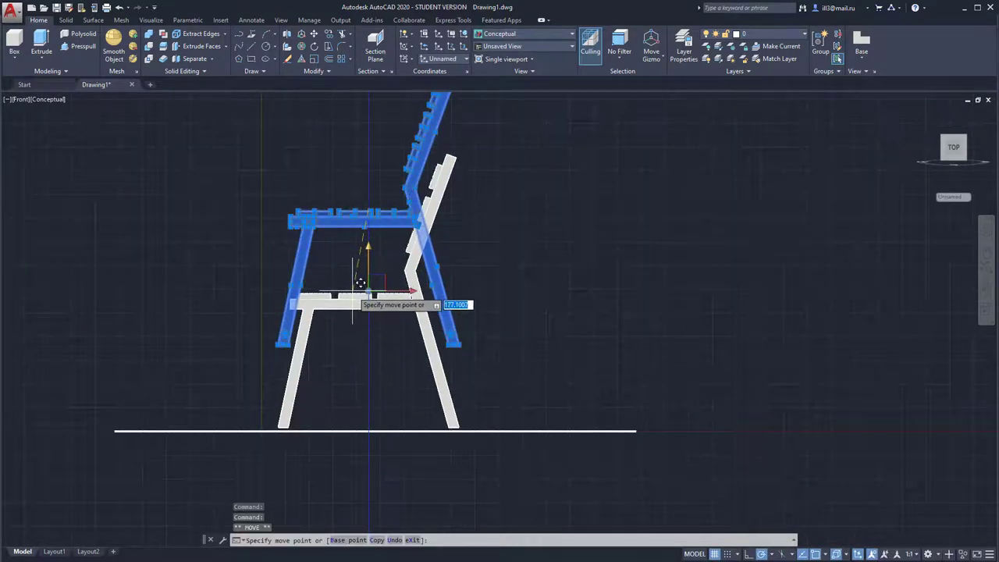
{"action": "key", "text": "Escape"}
{"action": "key", "text": "Escape"}
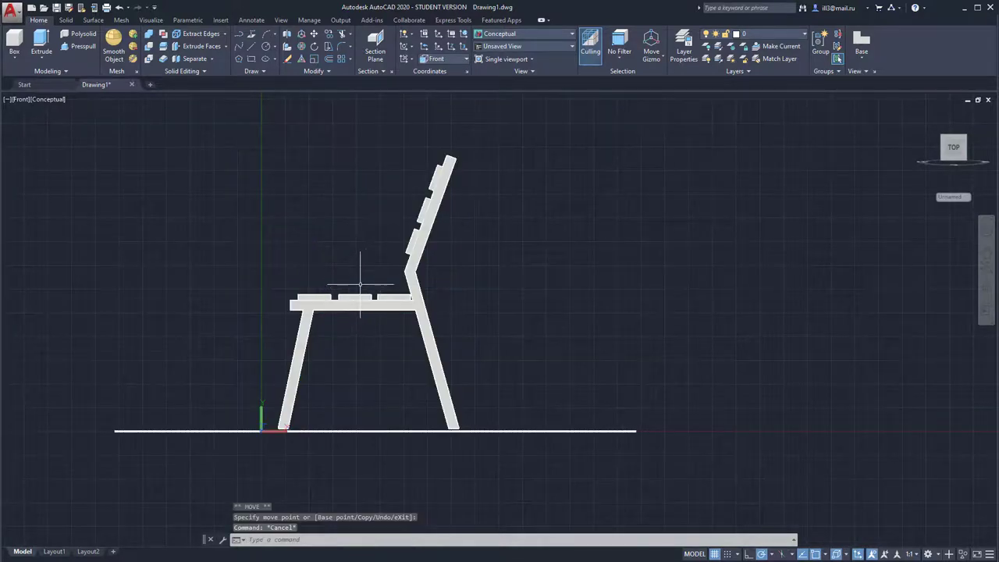
{"action": "mouse_move", "coordinate": [273, 205]}
{"action": "middle_mouse_down", "text": "shift"}
{"action": "mouse_move", "coordinate": [613, 204]}
{"action": "mouse_move", "coordinate": [573, 236]}
{"action": "middle_mouse_up", "text": "shift"}
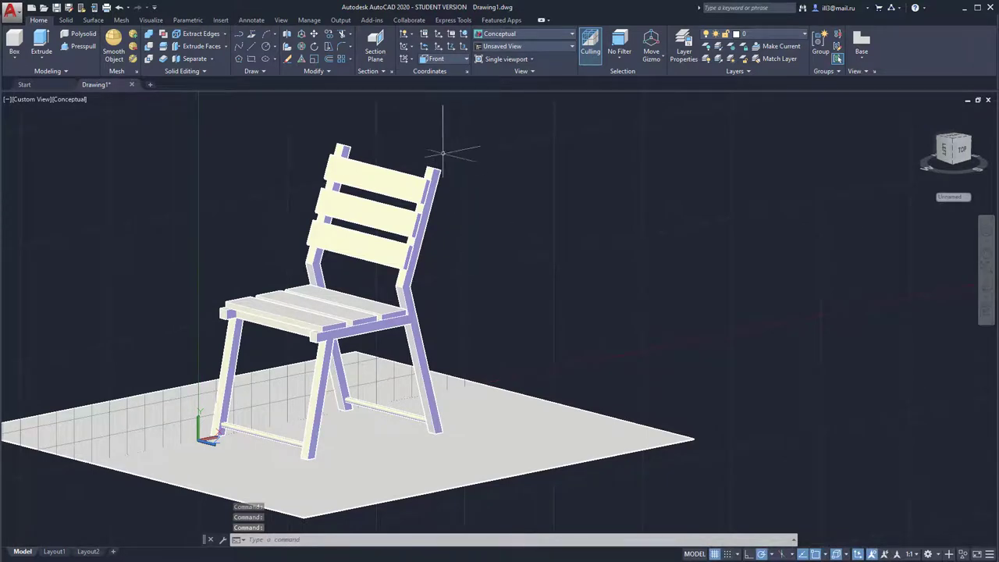
- Open the Materials Browser from the Visualize tab and expand Autodesk Library to Wood > Panels
{"action": "left_click", "coordinate": [151, 20]}
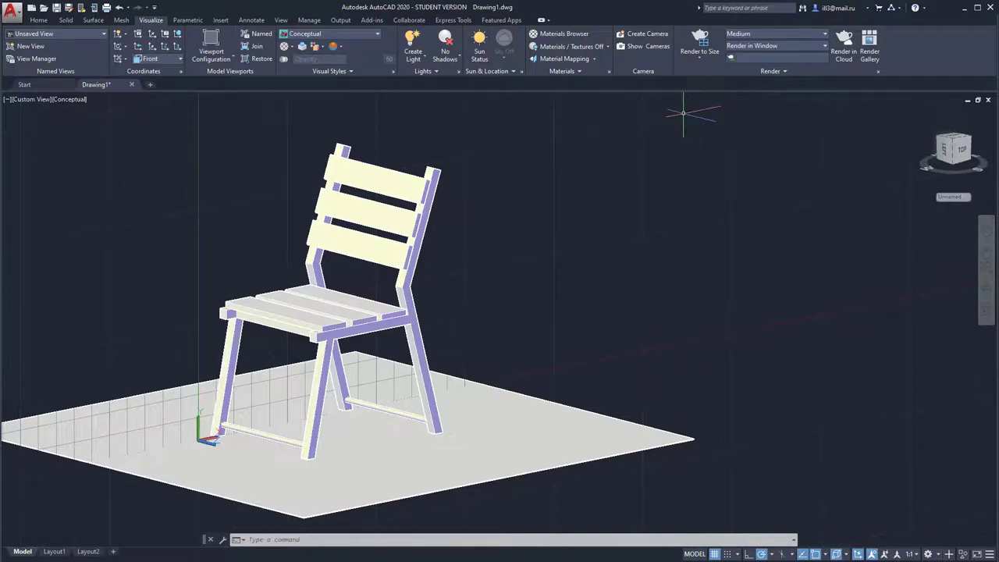
{"action": "left_click", "coordinate": [578, 33]}
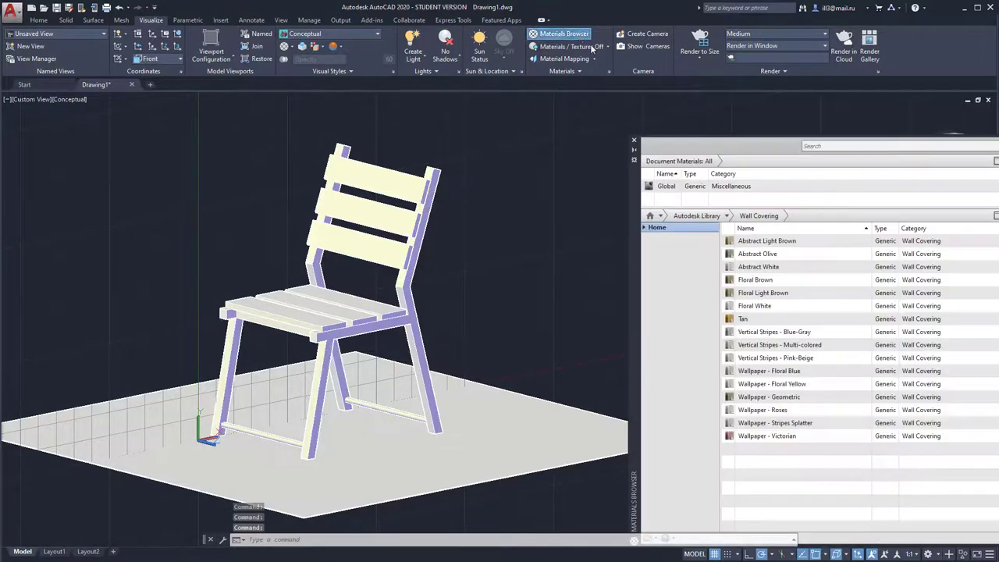
{"action": "mouse_move", "coordinate": [636, 220]}
{"action": "left_mouse_down"}
{"action": "mouse_move", "coordinate": [519, 192]}
{"action": "mouse_move", "coordinate": [482, 195]}
{"action": "left_mouse_up"}
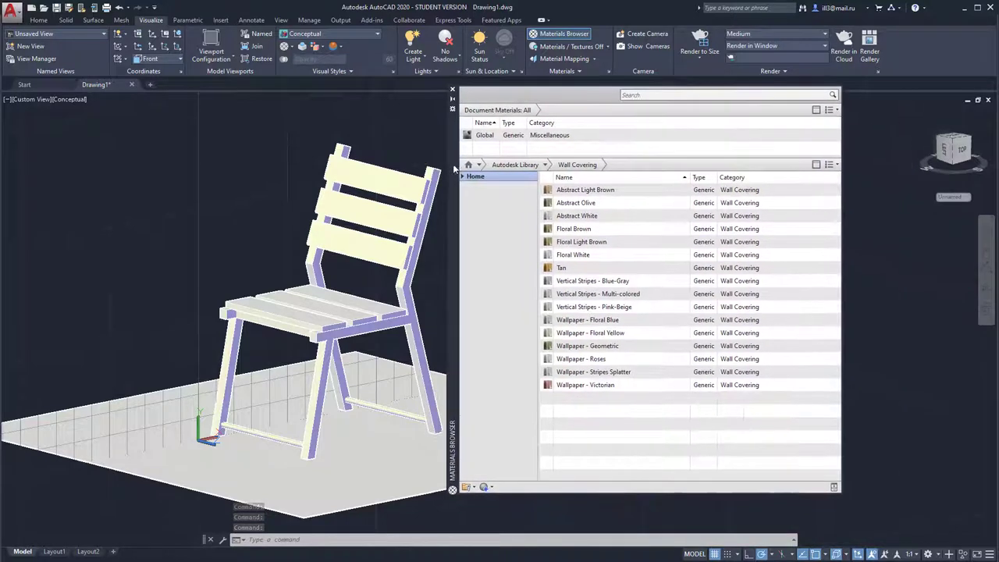
{"action": "left_click", "coordinate": [482, 195]}
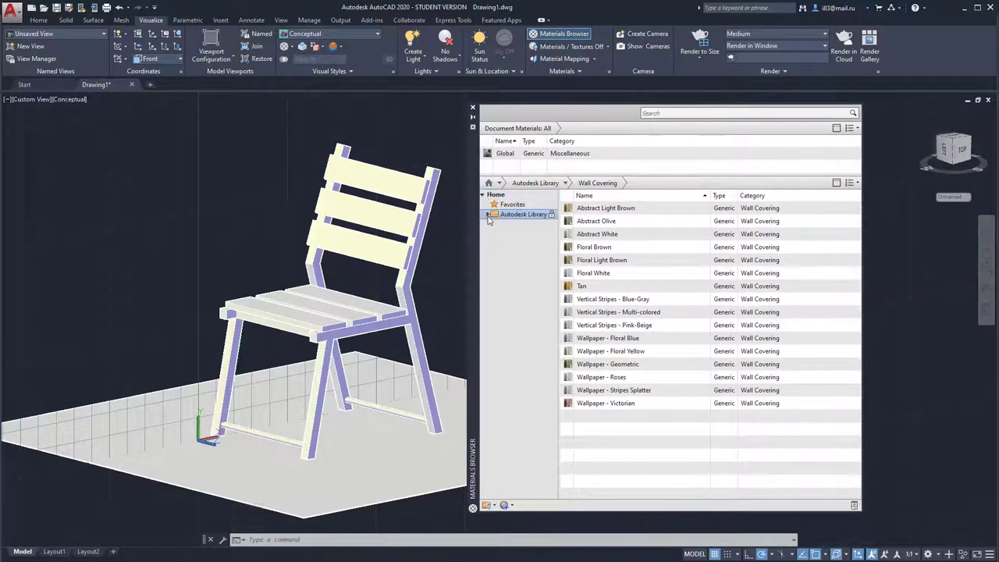
{"action": "left_click", "coordinate": [488, 214]}
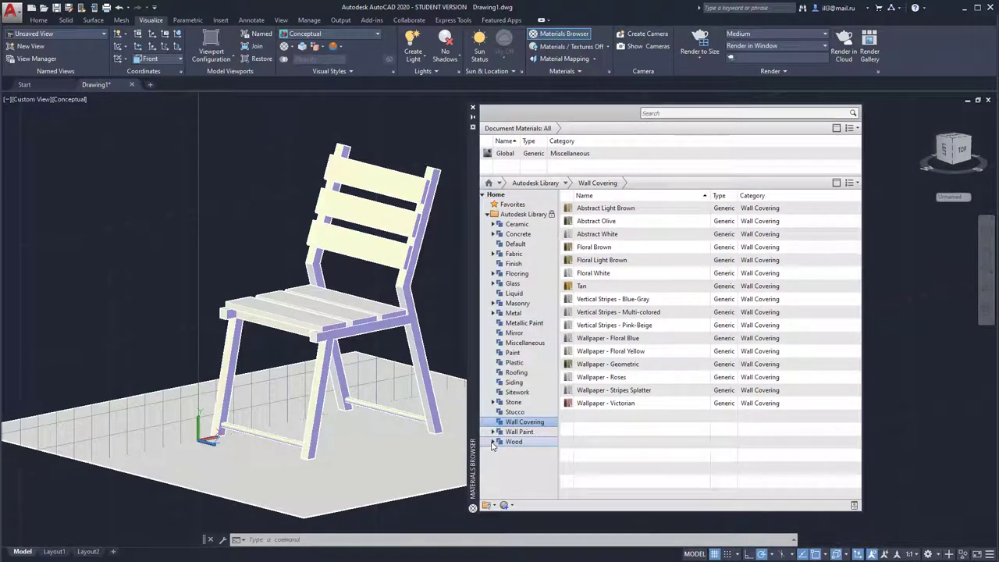
{"action": "left_click", "coordinate": [519, 452]}
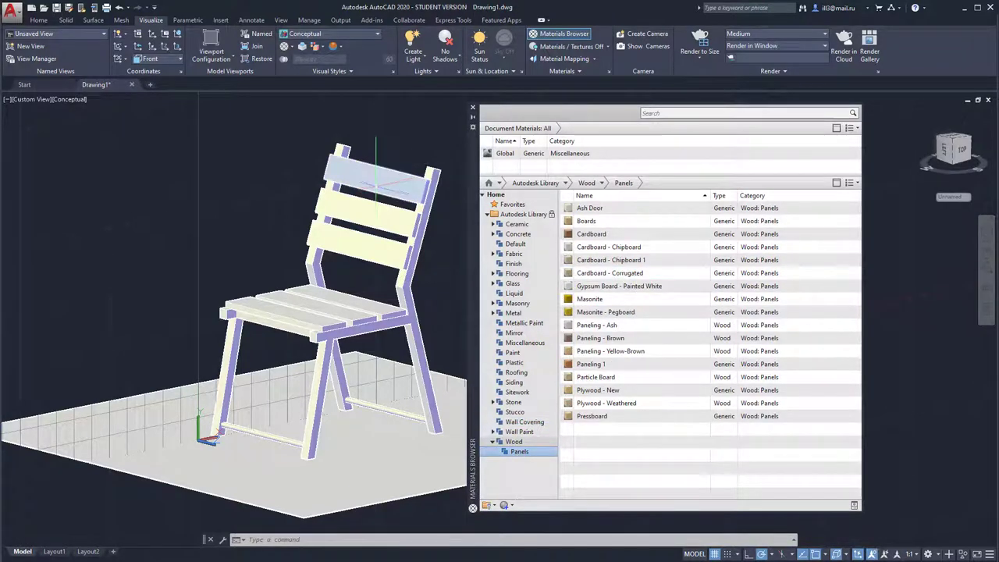
- Assign Cardboard to the selected seat and back slats, then switch to the Realistic visual style
{"action": "left_click", "coordinate": [374, 168]}
{"action": "left_click", "coordinate": [364, 219]}
{"action": "left_click", "coordinate": [362, 238]}
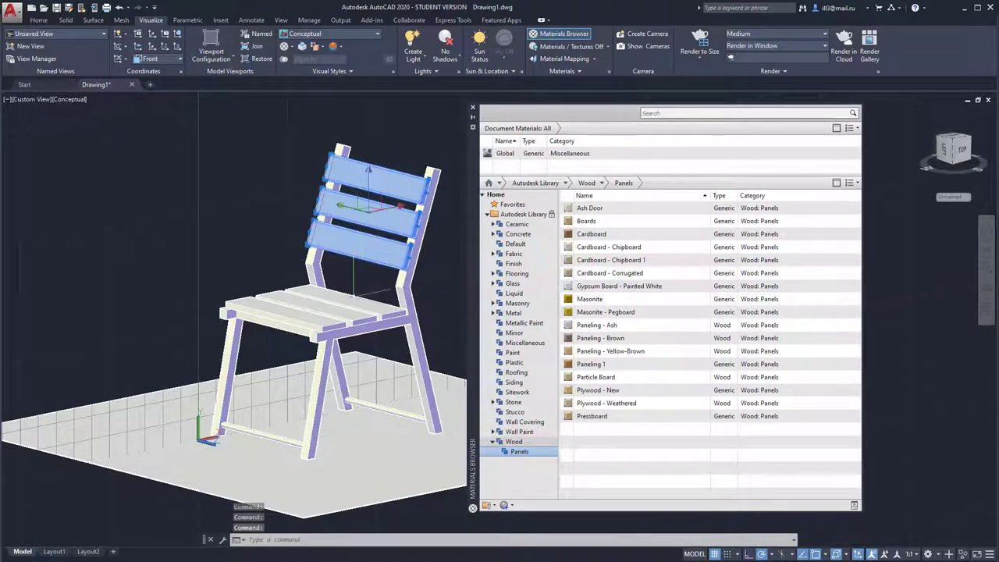
{"action": "left_click", "coordinate": [351, 301]}
{"action": "left_click", "coordinate": [334, 320]}
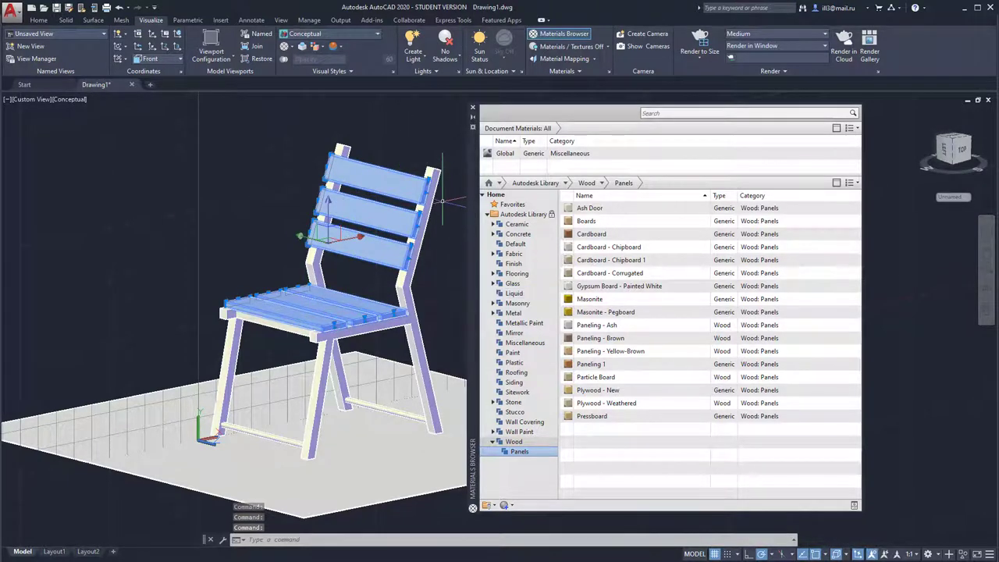
{"action": "mouse_move", "coordinate": [600, 234]}
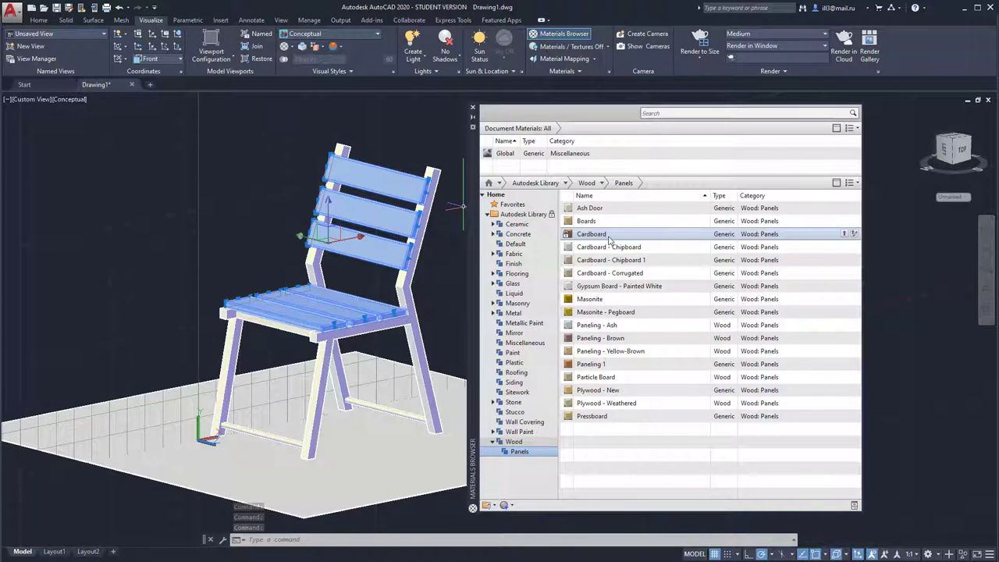
{"action": "right_click", "coordinate": [611, 238]}
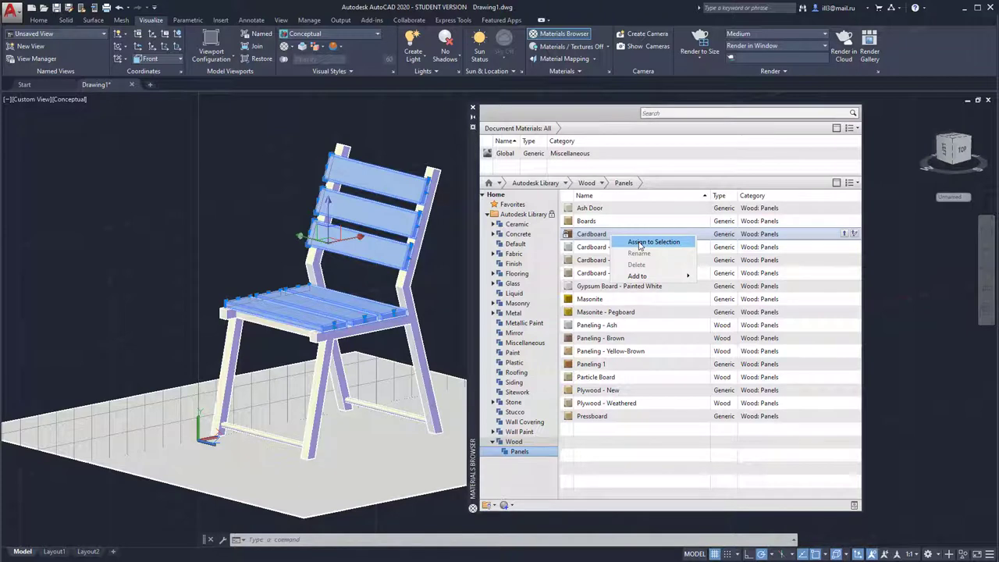
{"action": "left_click", "coordinate": [640, 243]}
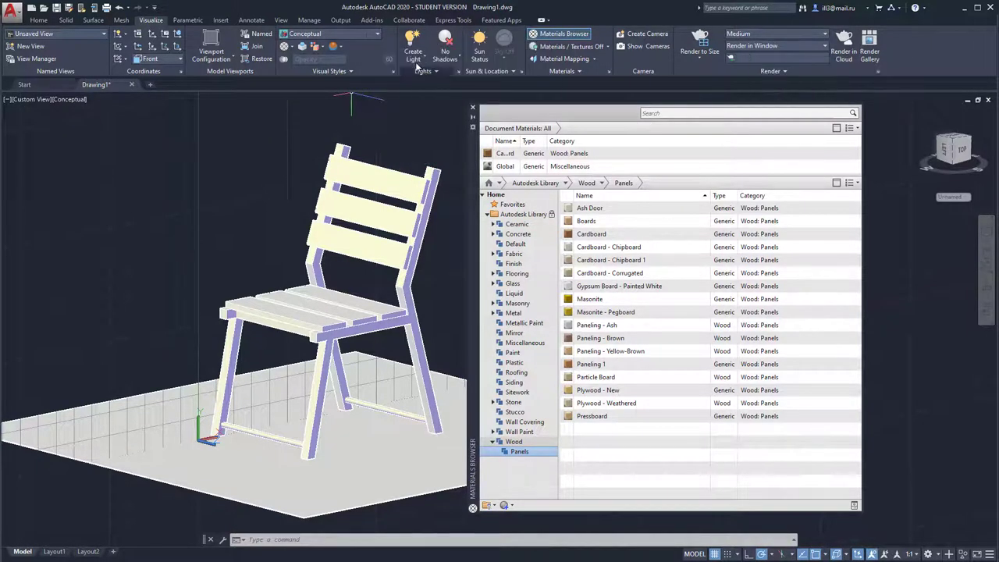
{"action": "left_click", "coordinate": [375, 35]}
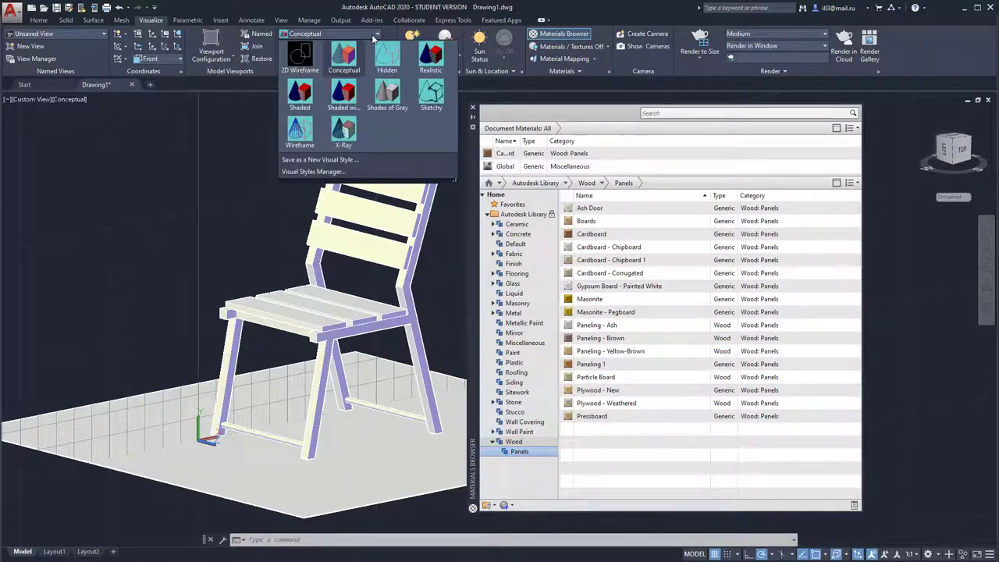
{"action": "left_click", "coordinate": [431, 56]}
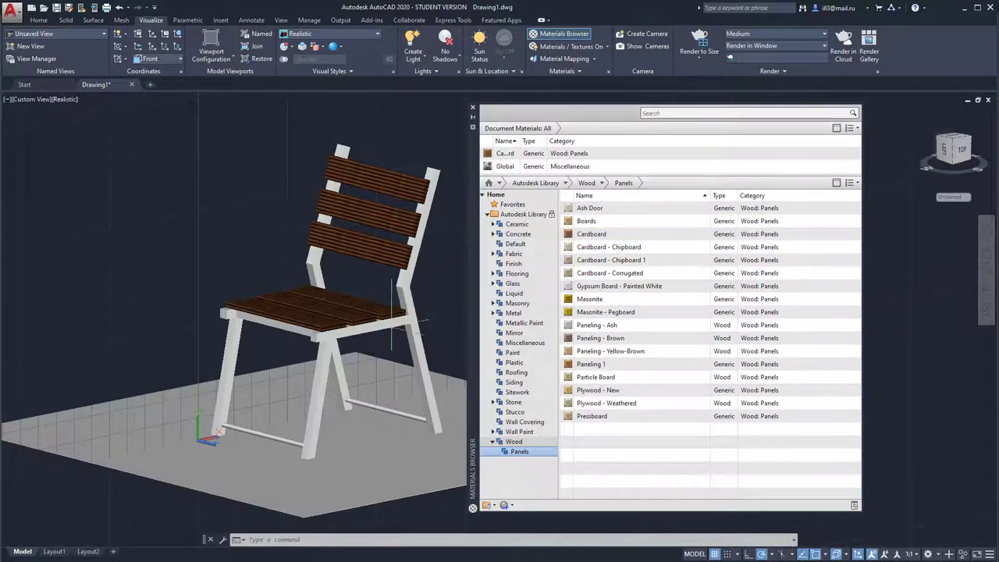
- Select both side frames, another frame piece and the front and side stretchers, then assign Ash Door
{"action": "left_click", "coordinate": [400, 279]}
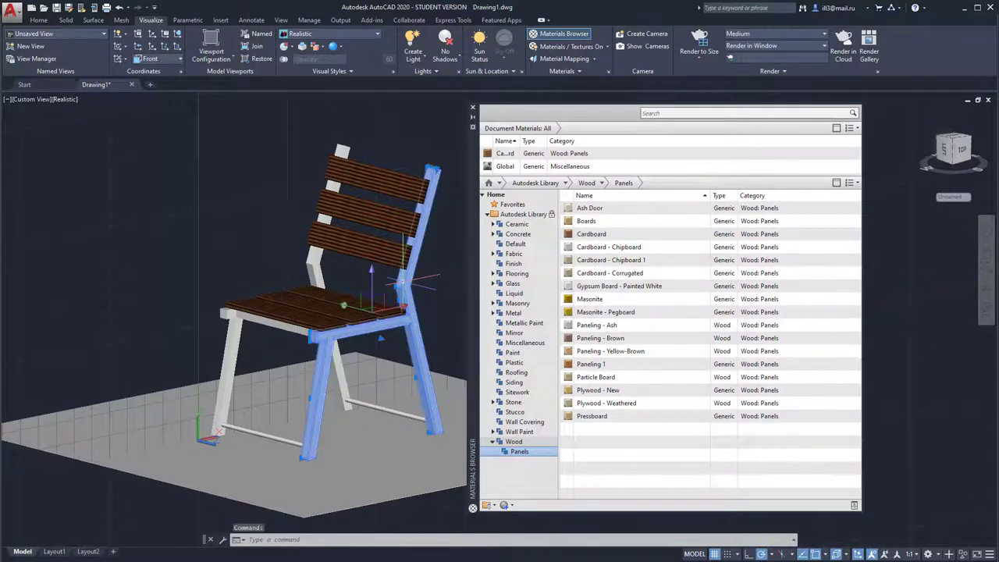
{"action": "left_click", "coordinate": [228, 367]}
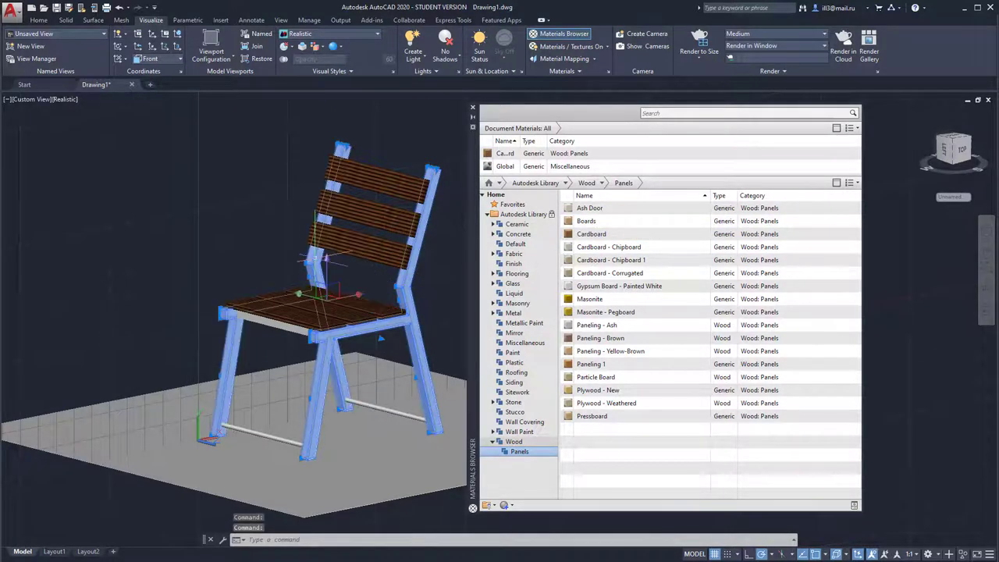
{"action": "left_click", "coordinate": [291, 323]}
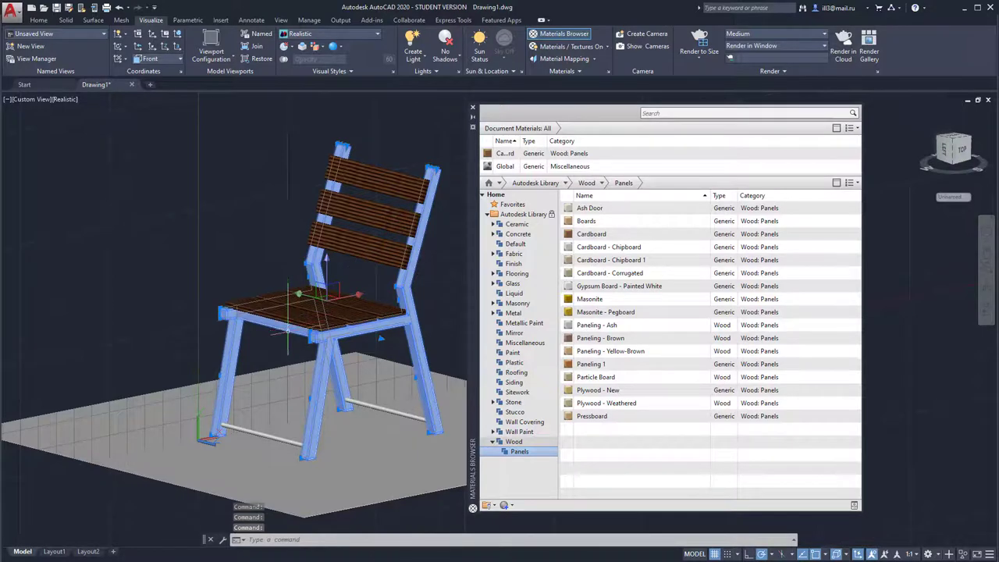
{"action": "left_click", "coordinate": [283, 435]}
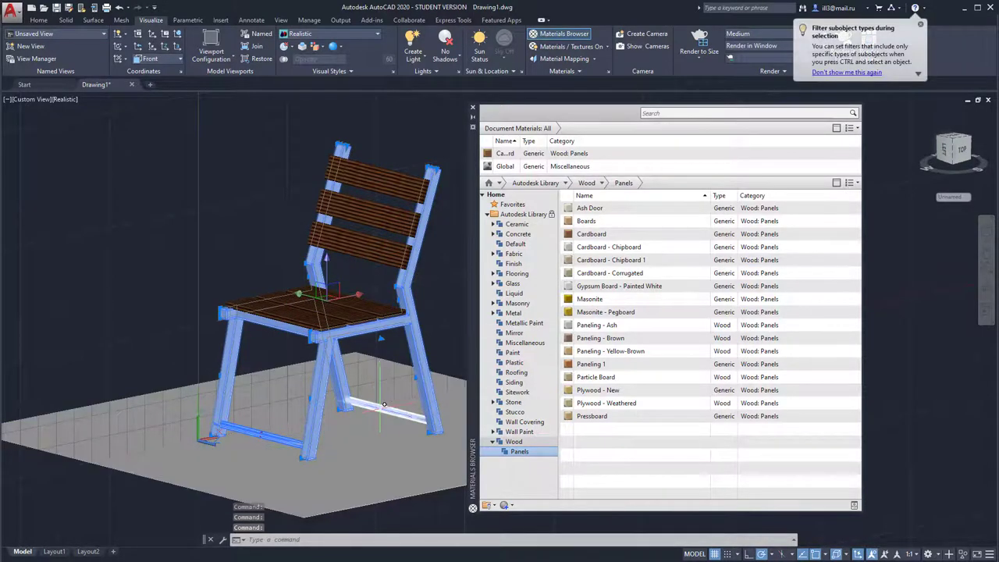
{"action": "left_click", "coordinate": [381, 409]}
{"action": "middle_click_drag", "start_coordinate": [380, 408], "coordinate": [266, 351], "text": "shift"}
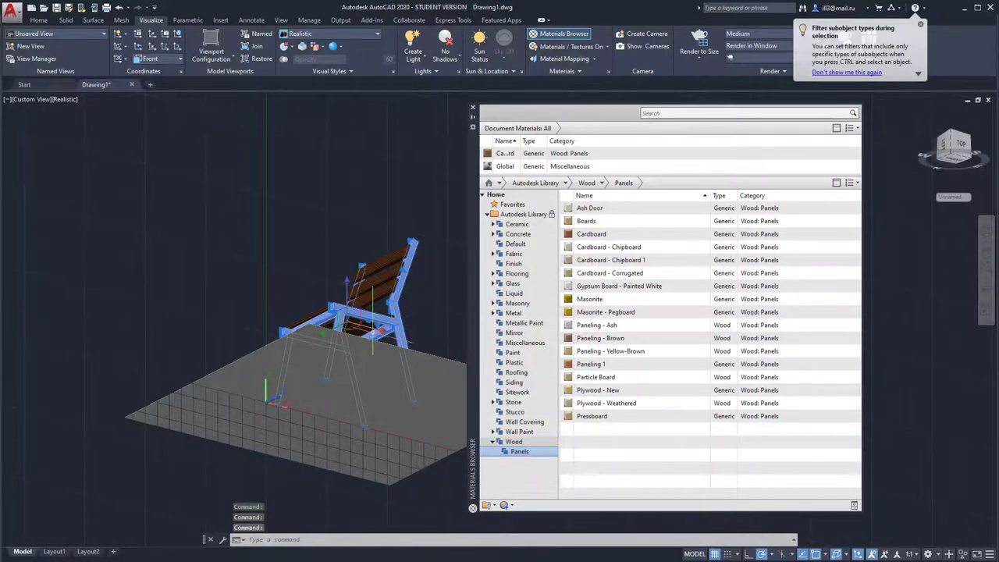
{"action": "mouse_move", "coordinate": [384, 219]}
{"action": "middle_mouse_down", "text": "shift"}
{"action": "mouse_move", "coordinate": [405, 317]}
{"action": "mouse_move", "coordinate": [421, 296]}
{"action": "mouse_move", "coordinate": [315, 250]}
{"action": "middle_mouse_up", "text": "shift"}
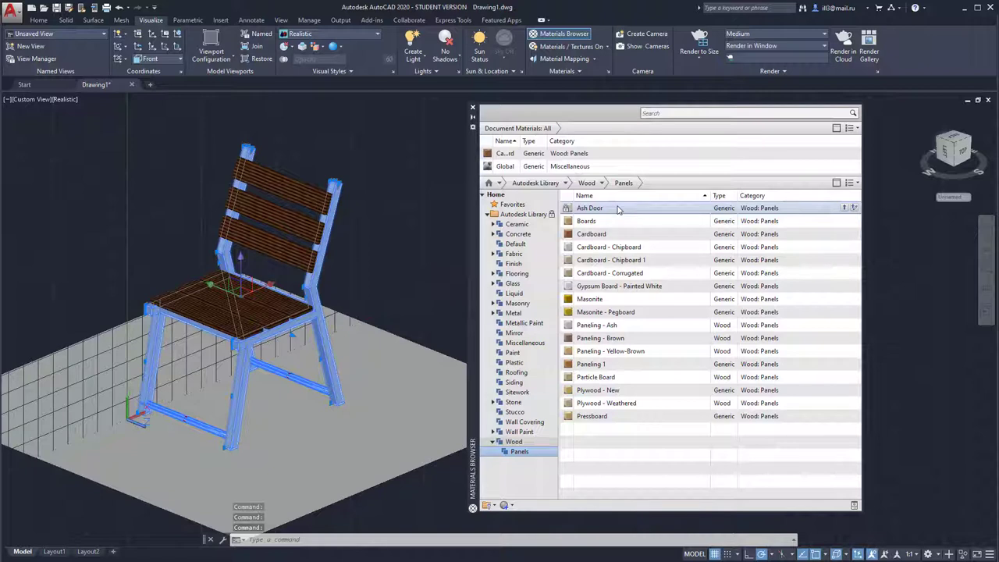
{"action": "right_click", "coordinate": [617, 209]}
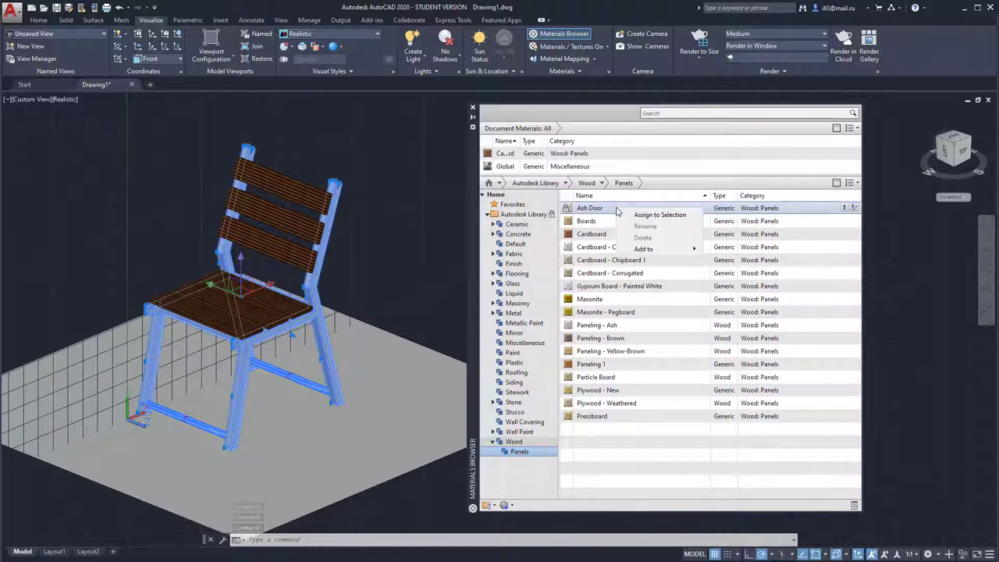
{"action": "left_click", "coordinate": [639, 215]}
{"action": "key", "text": "Escape"}
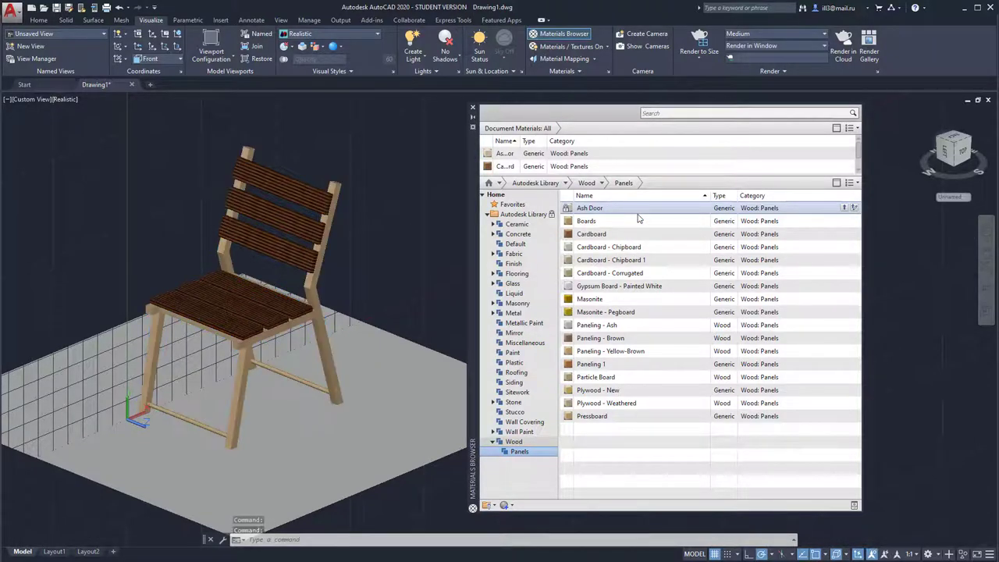
- Expand Masonry > Brick and drag Adobe Running onto the ground slab
{"action": "middle_click_drag", "start_coordinate": [400, 242], "coordinate": [411, 245]}
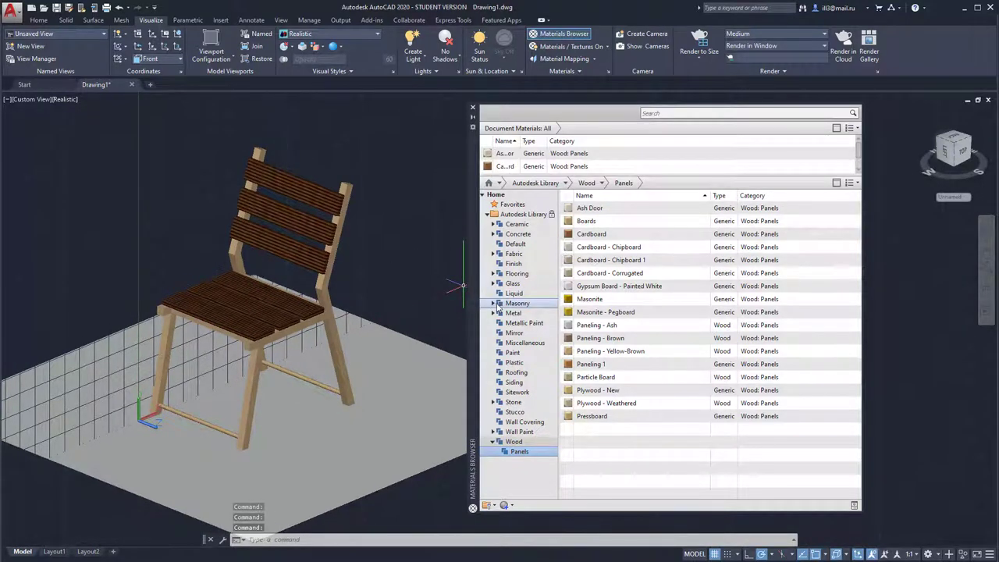
{"action": "left_click", "coordinate": [493, 303]}
{"action": "left_click", "coordinate": [518, 313]}
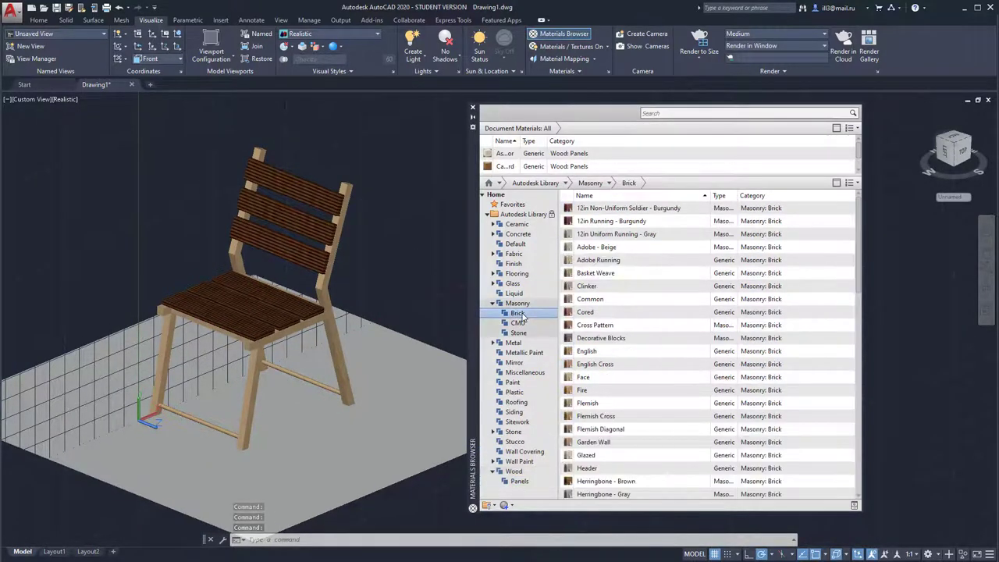
{"action": "mouse_move", "coordinate": [632, 260]}
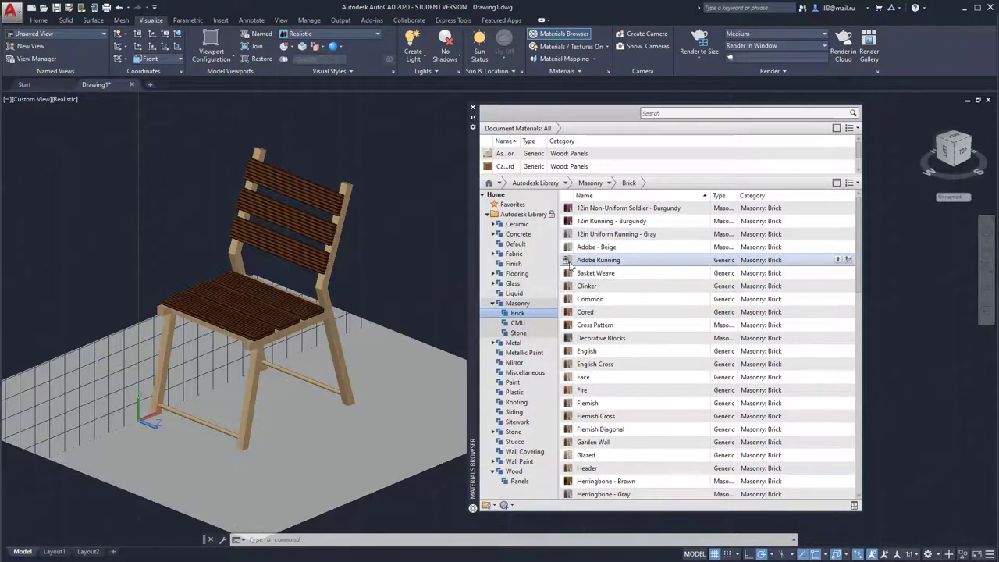
{"action": "left_click_drag", "start_coordinate": [569, 266], "coordinate": [433, 383]}
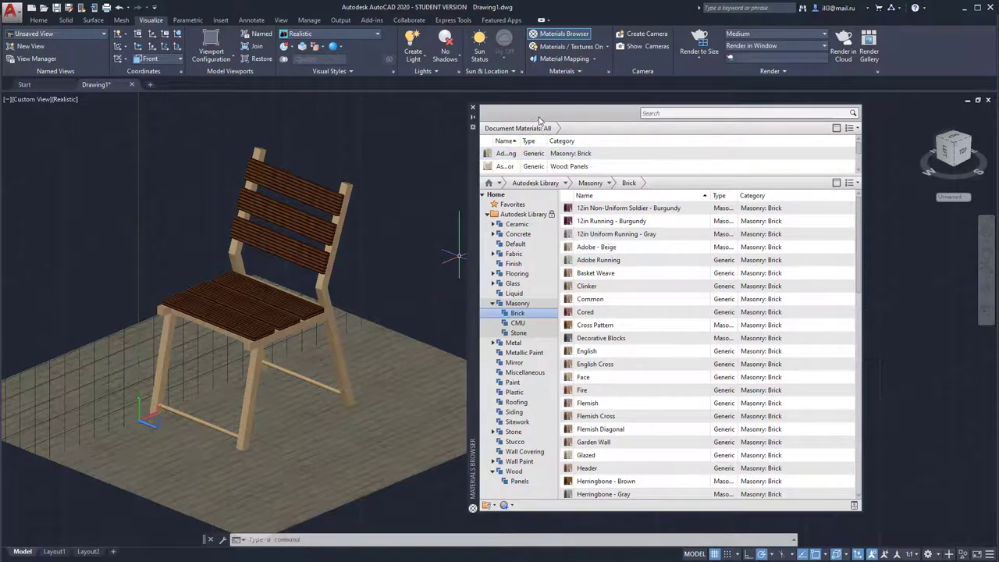
- Close the Materials Browser and shift the view so the chair sits further right
{"action": "left_click", "coordinate": [473, 108]}
{"action": "mouse_move", "coordinate": [400, 278]}
{"action": "middle_mouse_down"}
{"action": "mouse_move", "coordinate": [466, 288]}
{"action": "mouse_move", "coordinate": [644, 263]}
{"action": "mouse_move", "coordinate": [584, 261]}
{"action": "middle_mouse_up"}
{"action": "scroll", "coordinate": [494, 287], "scroll_direction": "up", "scroll_amount": 2}
{"action": "scroll", "coordinate": [489, 259], "scroll_direction": "up", "scroll_amount": 3}
{"action": "scroll", "coordinate": [644, 263], "scroll_direction": "down", "scroll_amount": 3}
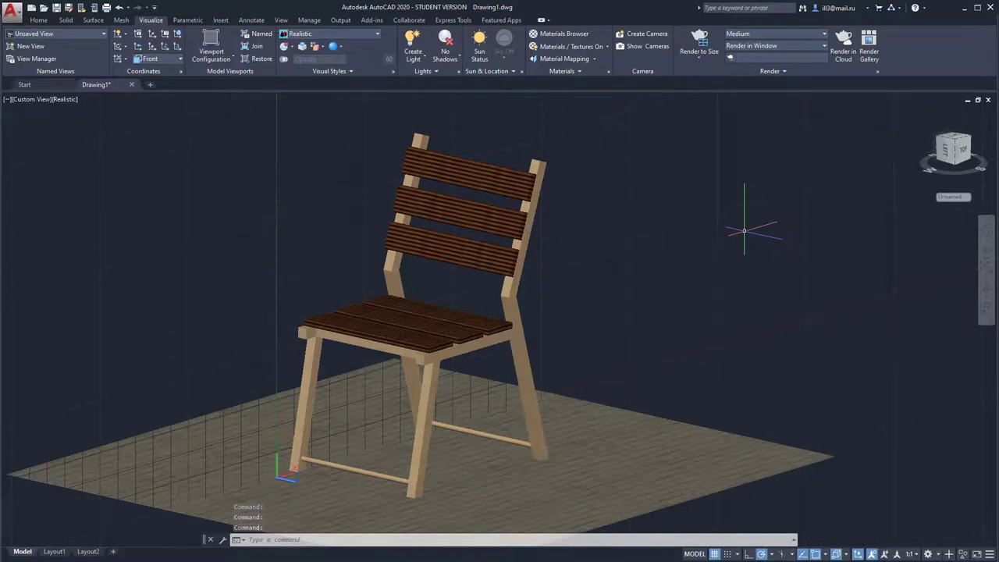
- Set the render quality preset to High, leaving the output resolution unchanged
{"action": "left_click", "coordinate": [699, 62]}
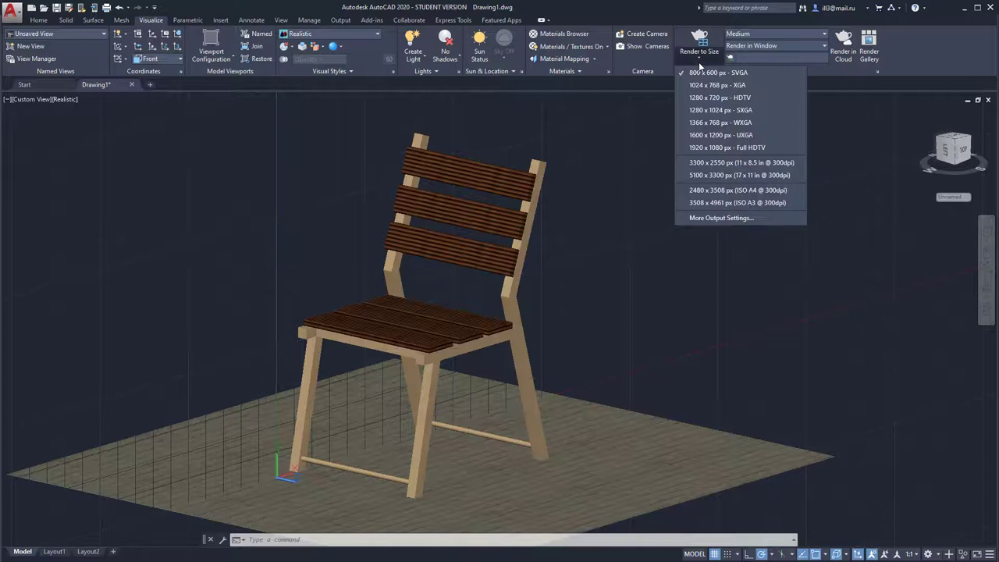
{"action": "left_click", "coordinate": [750, 100]}
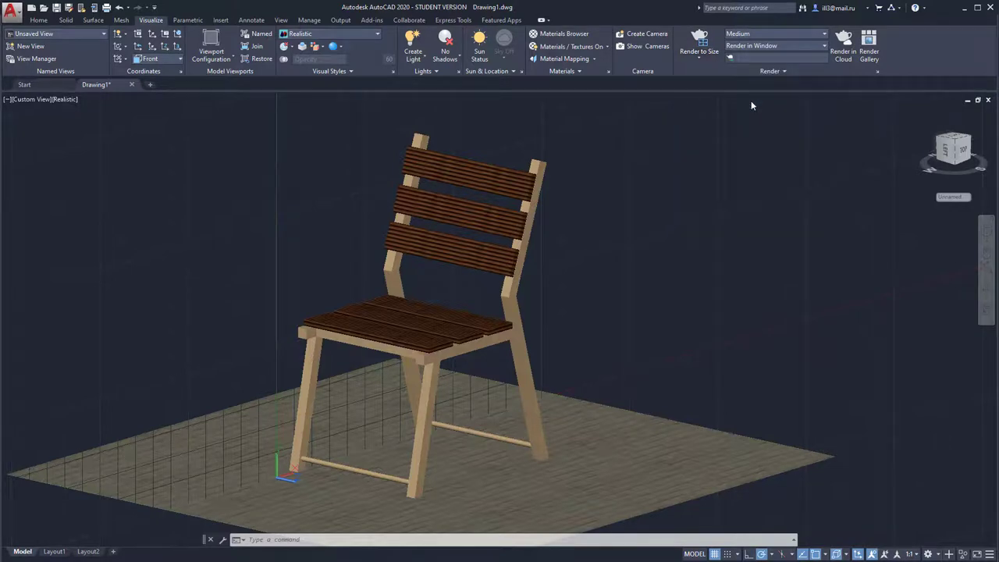
{"action": "left_click", "coordinate": [808, 33]}
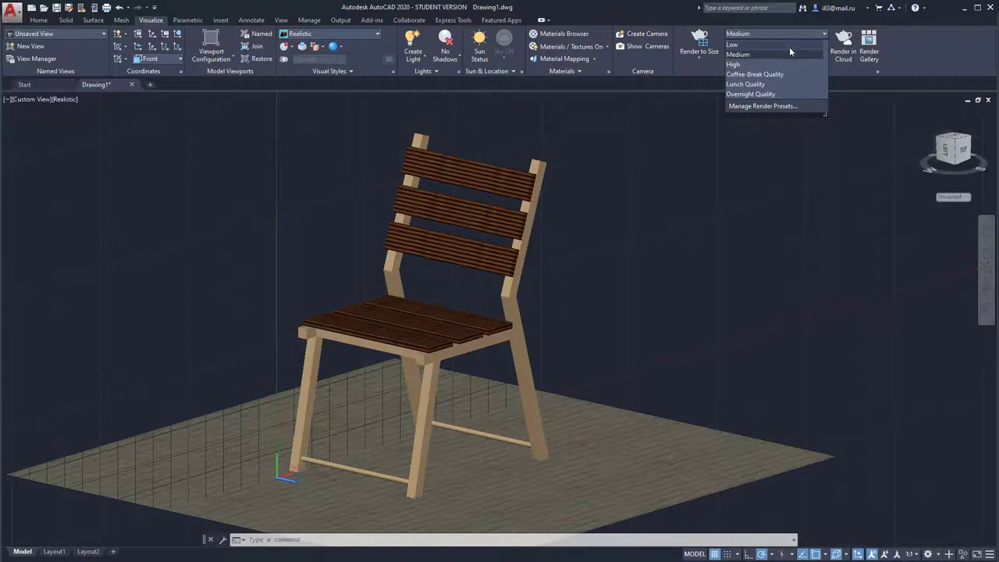
{"action": "left_click", "coordinate": [777, 65]}
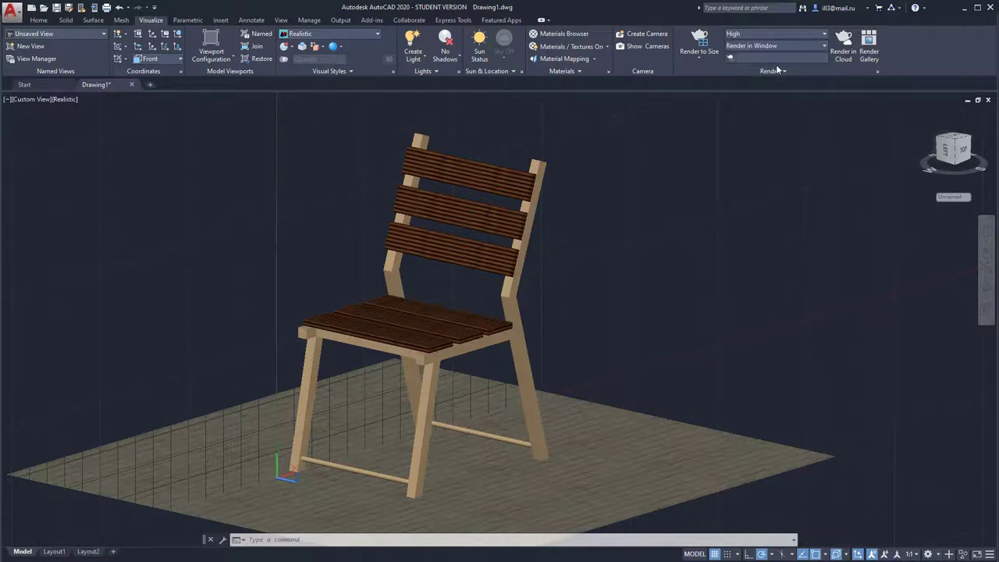
{"action": "left_click", "coordinate": [773, 69]}
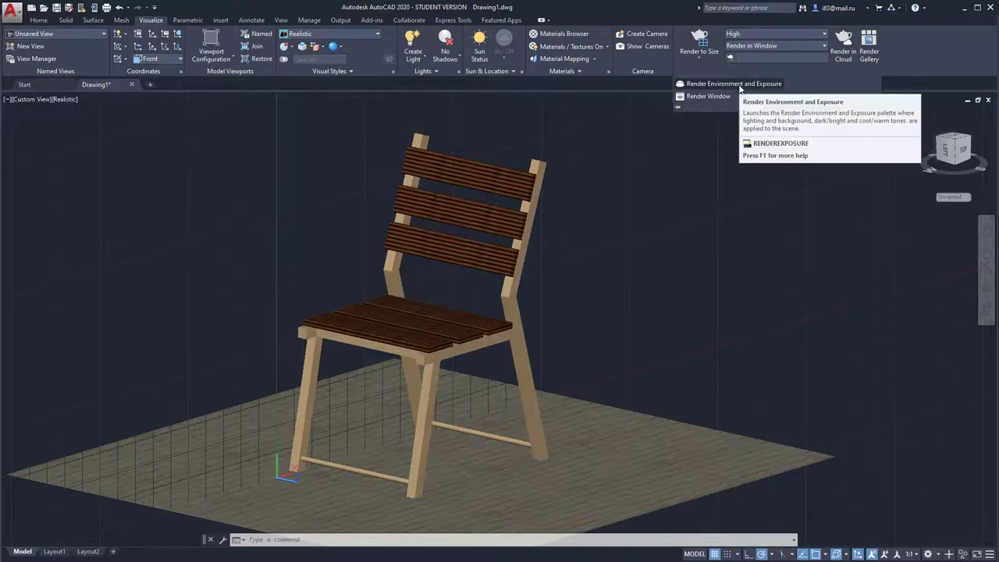
- Open the Render Environment & Exposure settings and turn the environment on
{"action": "left_click", "coordinate": [738, 85]}
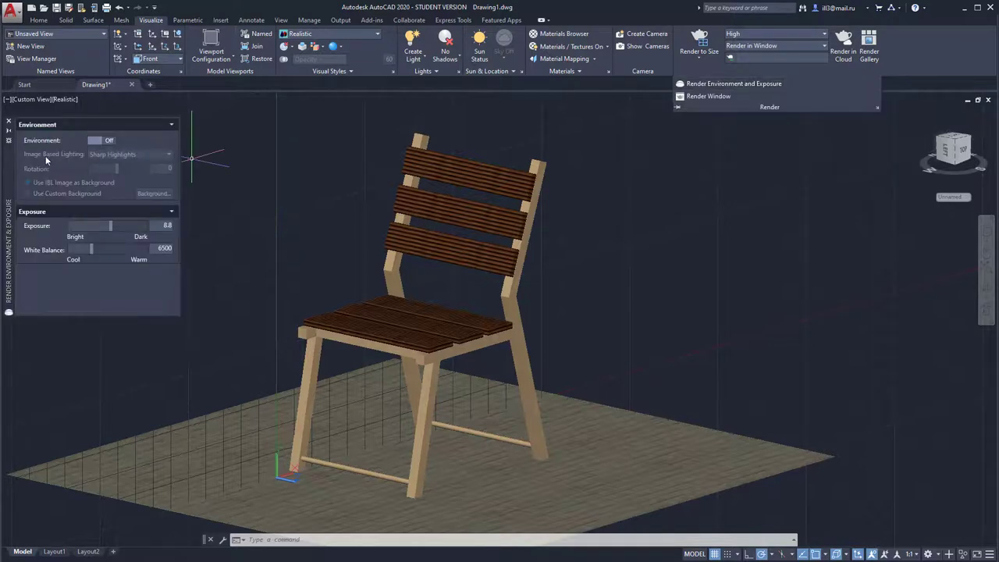
{"action": "left_click_drag", "start_coordinate": [7, 163], "coordinate": [225, 167]}
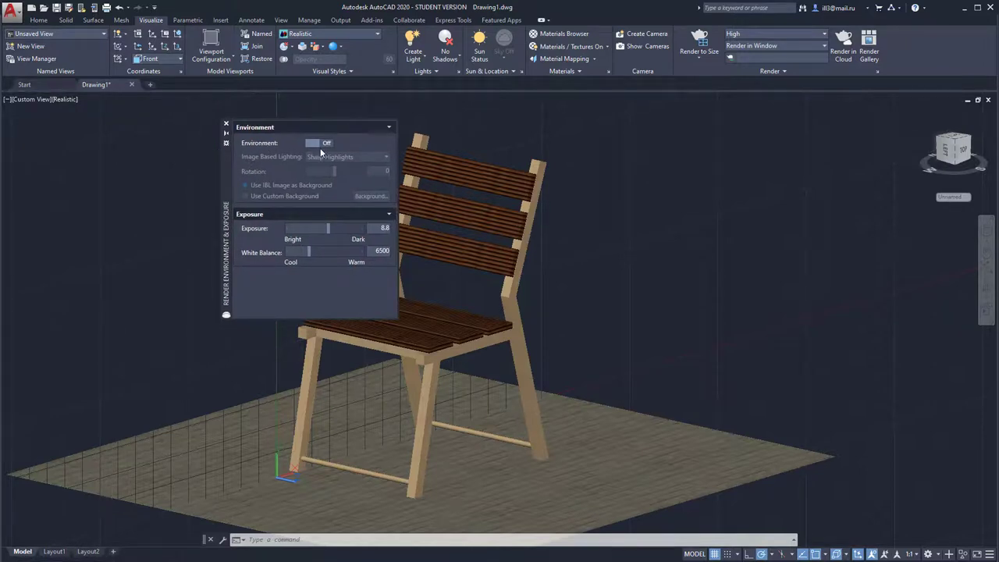
{"action": "left_click", "coordinate": [314, 143]}
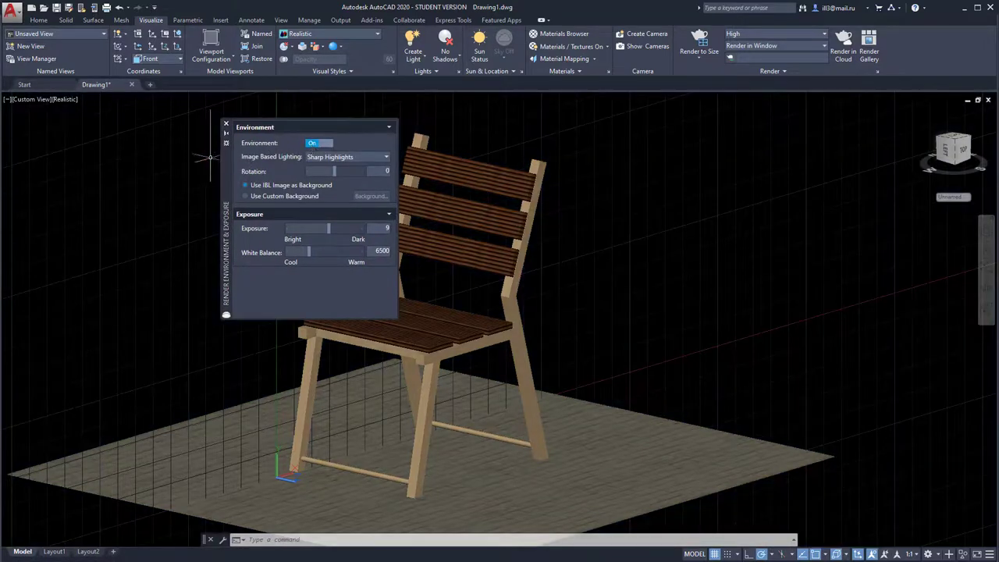
{"action": "left_click_drag", "start_coordinate": [227, 167], "coordinate": [132, 167]}
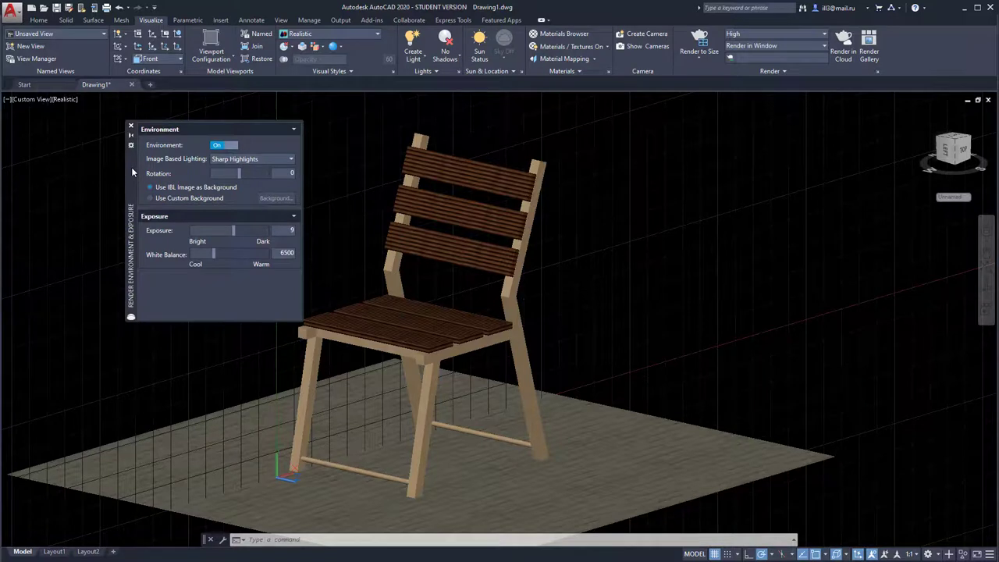
- Use a custom solid background in a light lavender colour
{"action": "left_click", "coordinate": [209, 199]}
{"action": "left_click", "coordinate": [274, 199]}
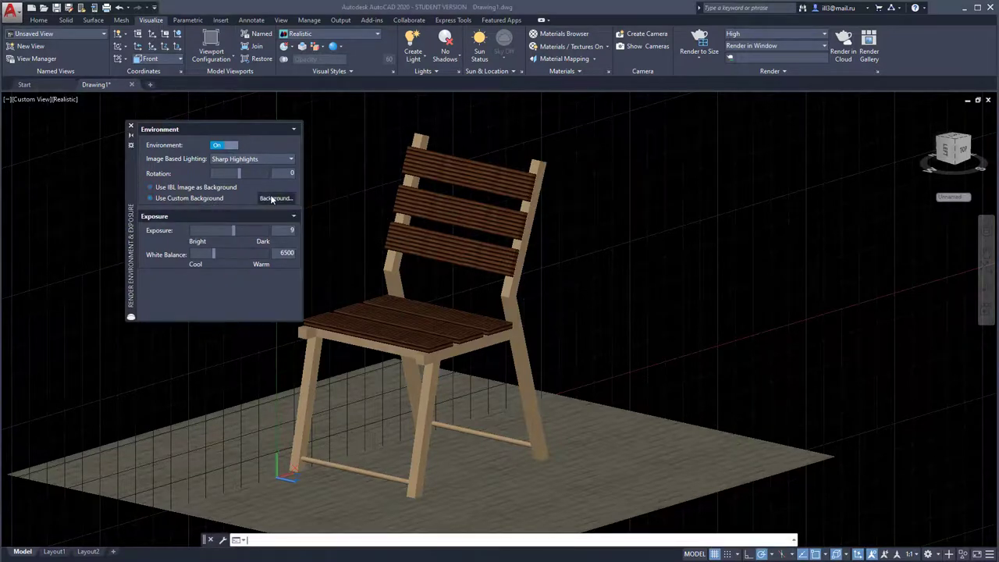
{"action": "left_click", "coordinate": [513, 209]}
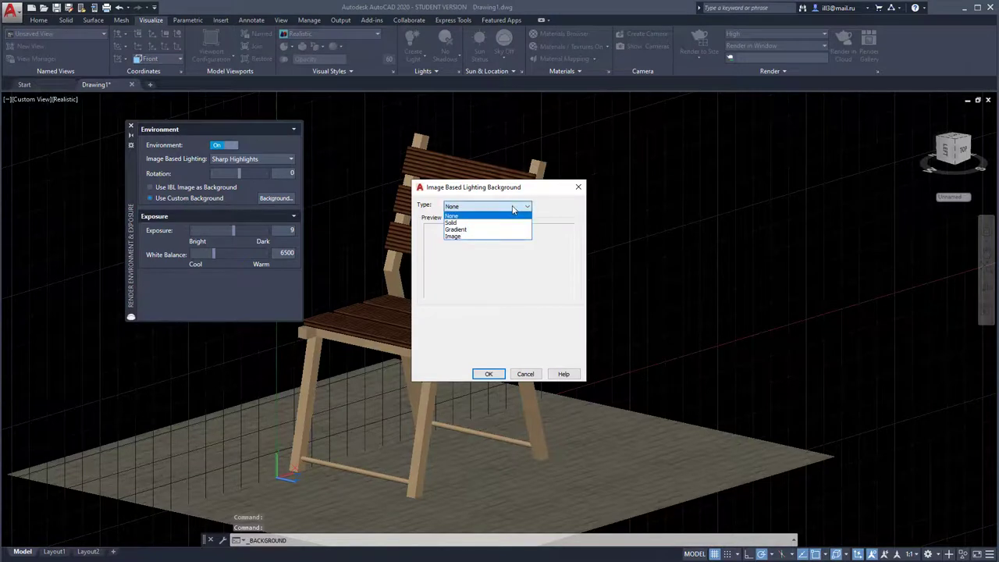
{"action": "left_click", "coordinate": [486, 222]}
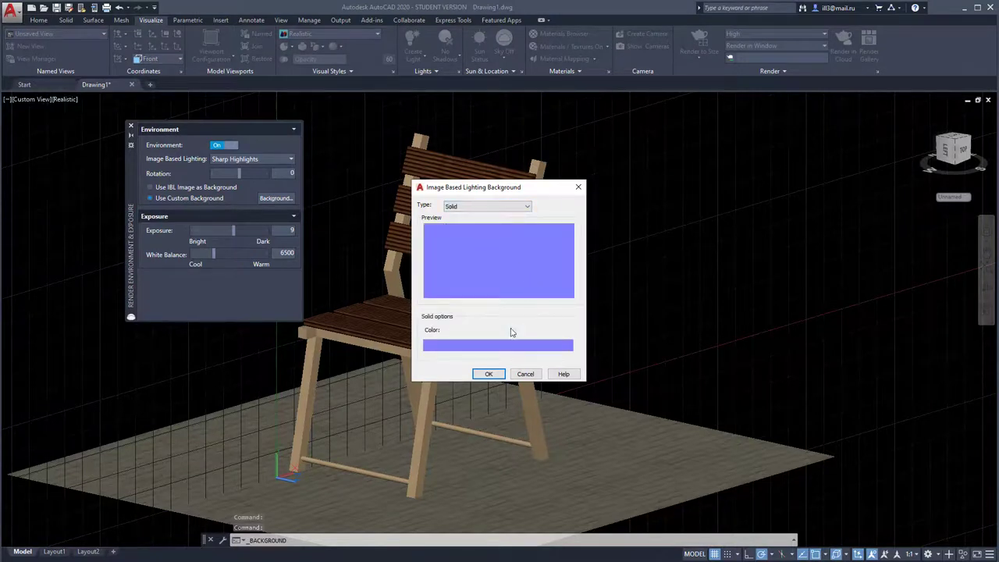
{"action": "left_click", "coordinate": [504, 351]}
{"action": "left_click_drag", "start_coordinate": [523, 267], "coordinate": [523, 247]}
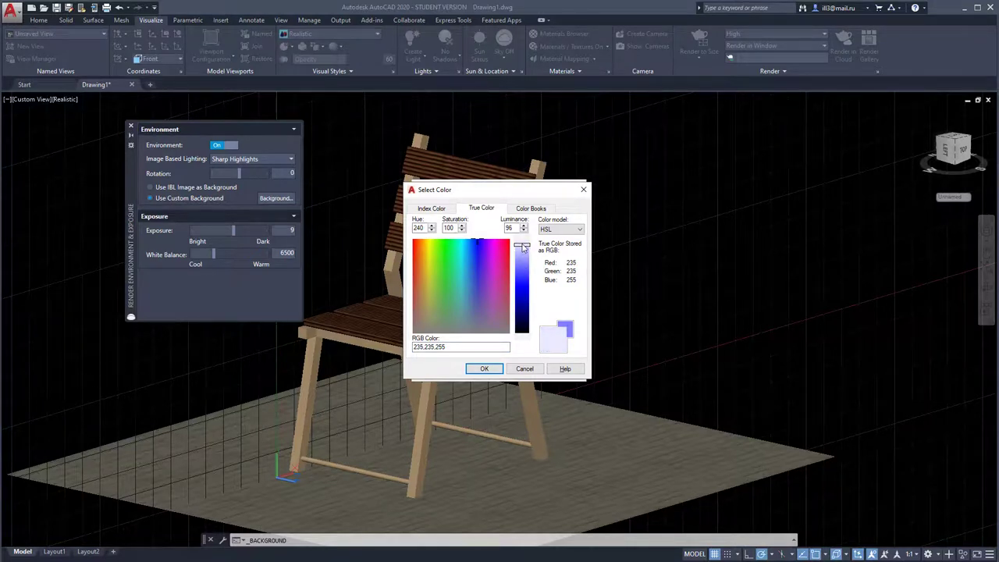
{"action": "left_click", "coordinate": [495, 373]}
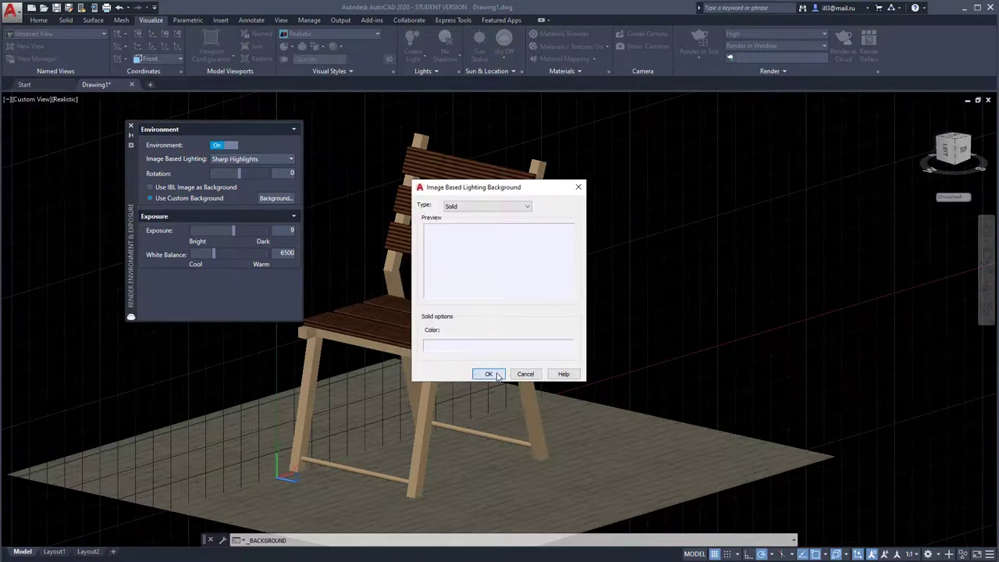
{"action": "left_click", "coordinate": [497, 375]}
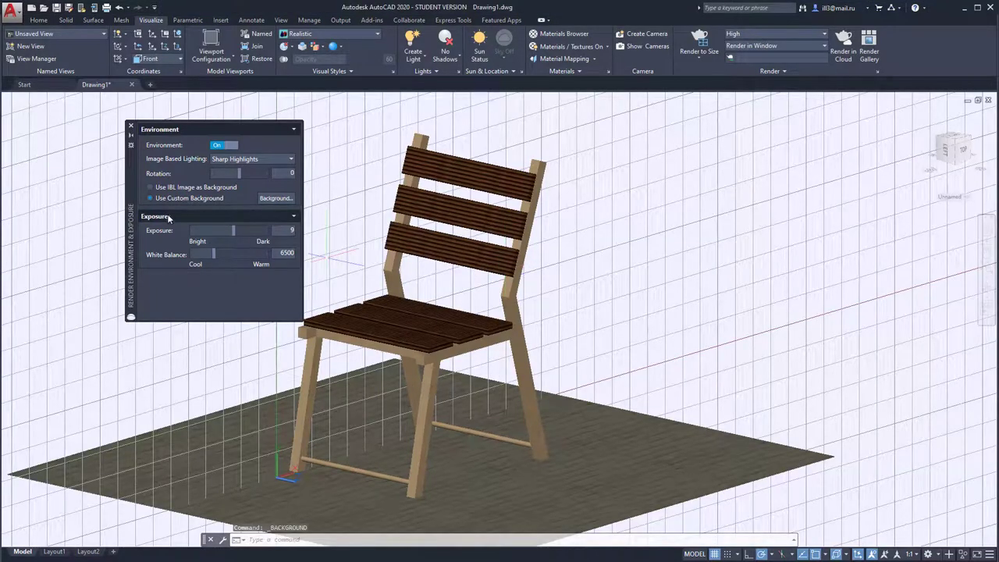
- Close the Render Environment & Exposure palette and set the shadows to Full Shadows
{"action": "left_click_drag", "start_coordinate": [133, 186], "coordinate": [51, 180]}
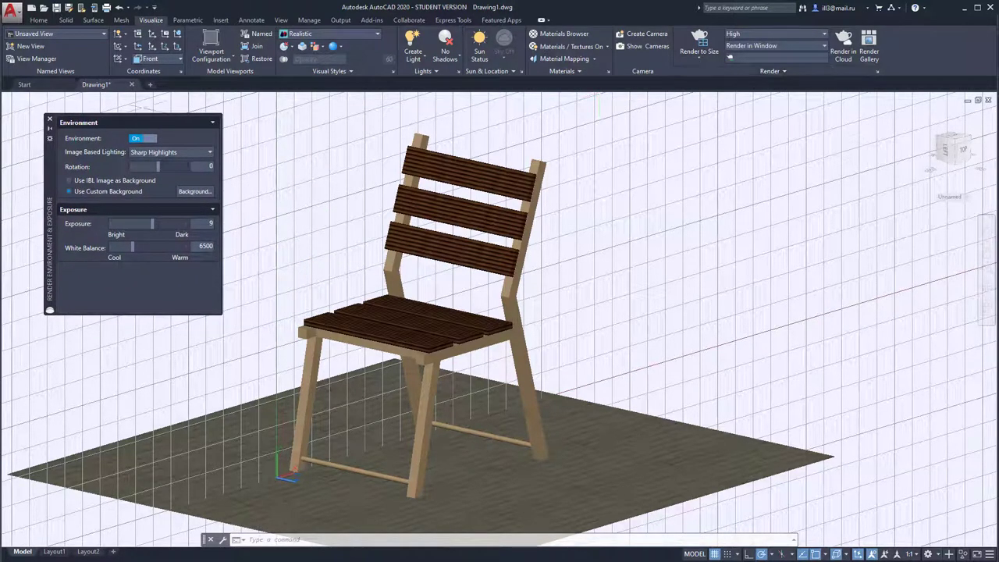
{"action": "left_click", "coordinate": [50, 121]}
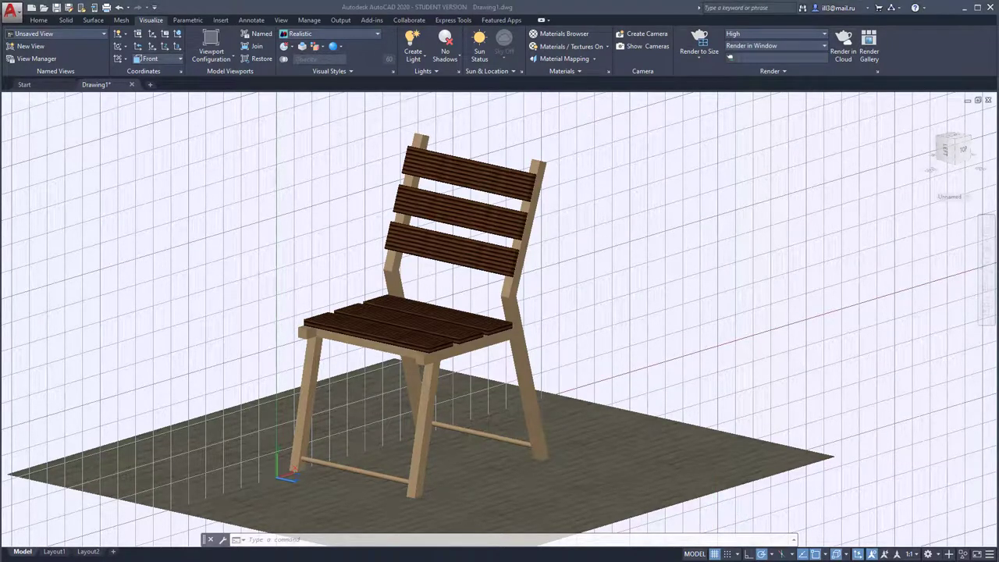
{"action": "left_click", "coordinate": [457, 63]}
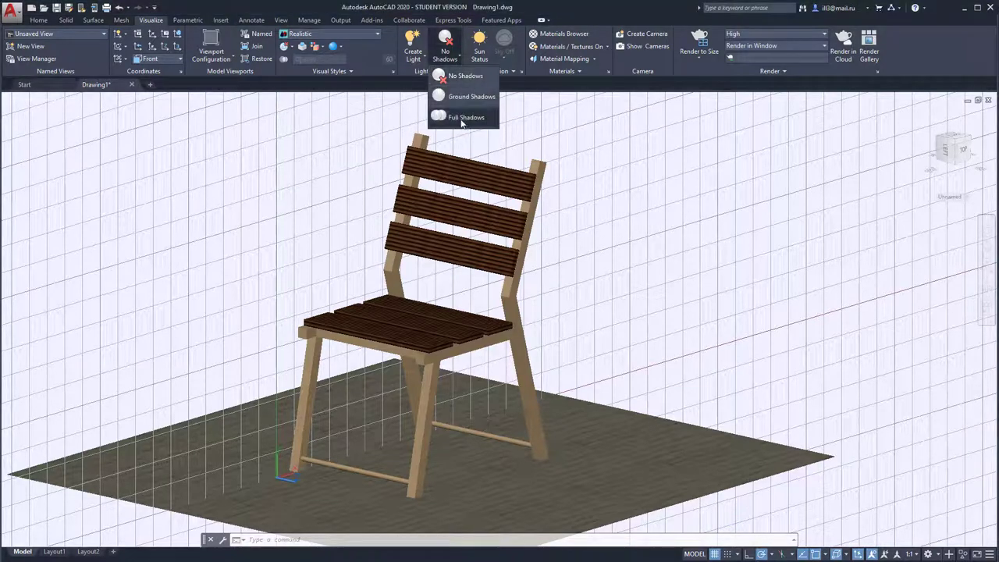
{"action": "left_click", "coordinate": [462, 118]}
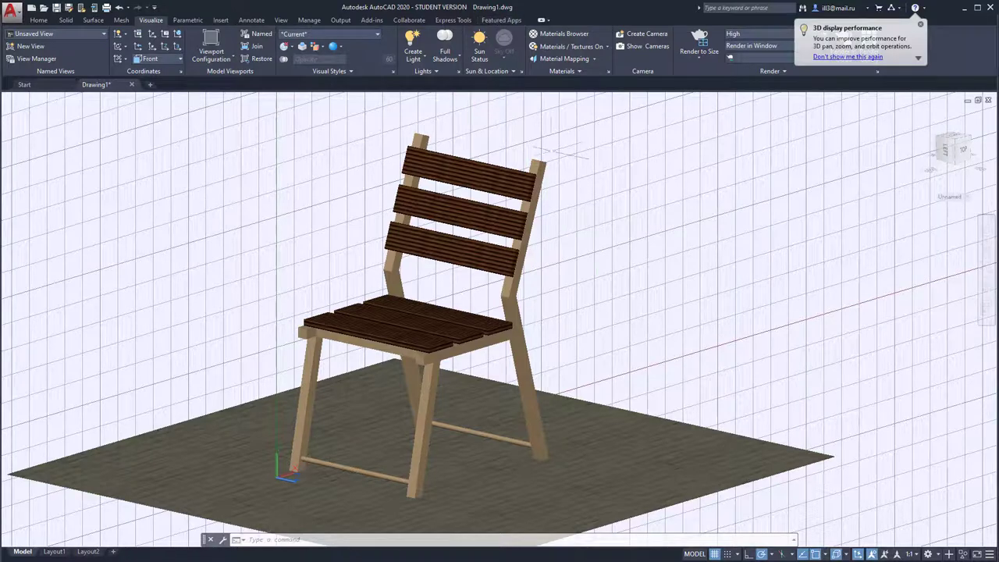
- Render the textured chair on its brick floor, then reposition and enlarge the render window to full size
{"action": "left_click", "coordinate": [700, 41]}
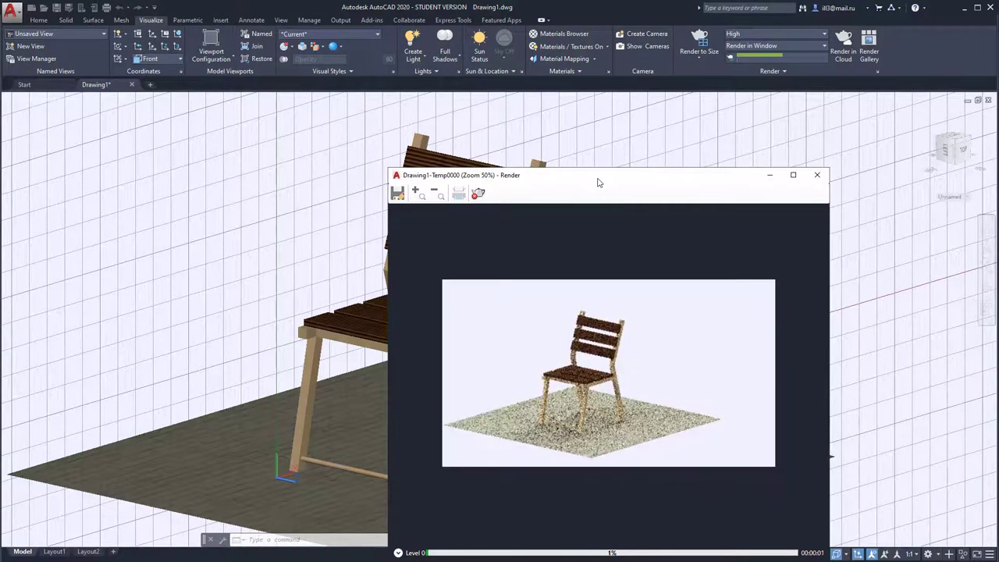
{"action": "left_click_drag", "start_coordinate": [599, 183], "coordinate": [651, 129]}
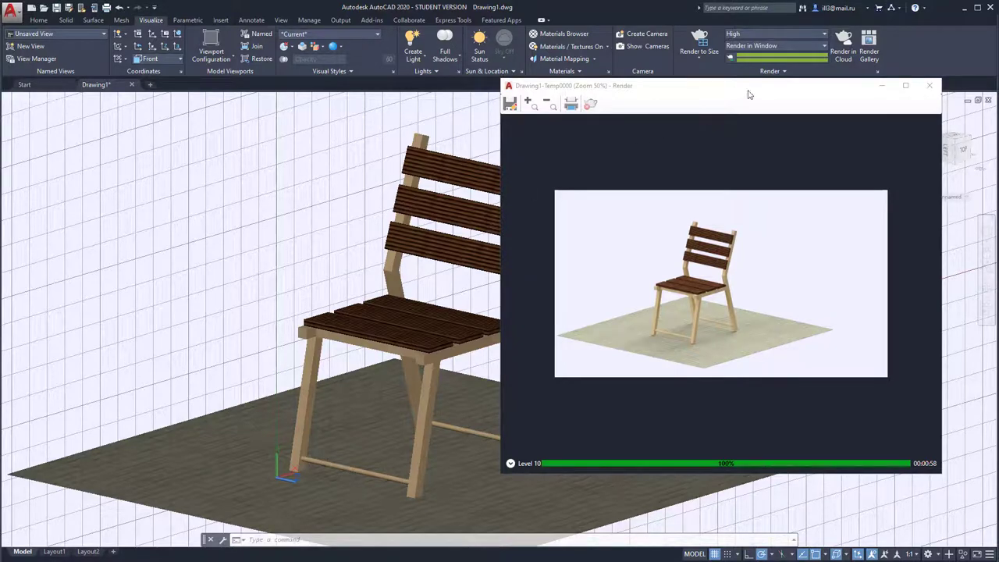
{"action": "left_click_drag", "start_coordinate": [748, 94], "coordinate": [611, 92]}
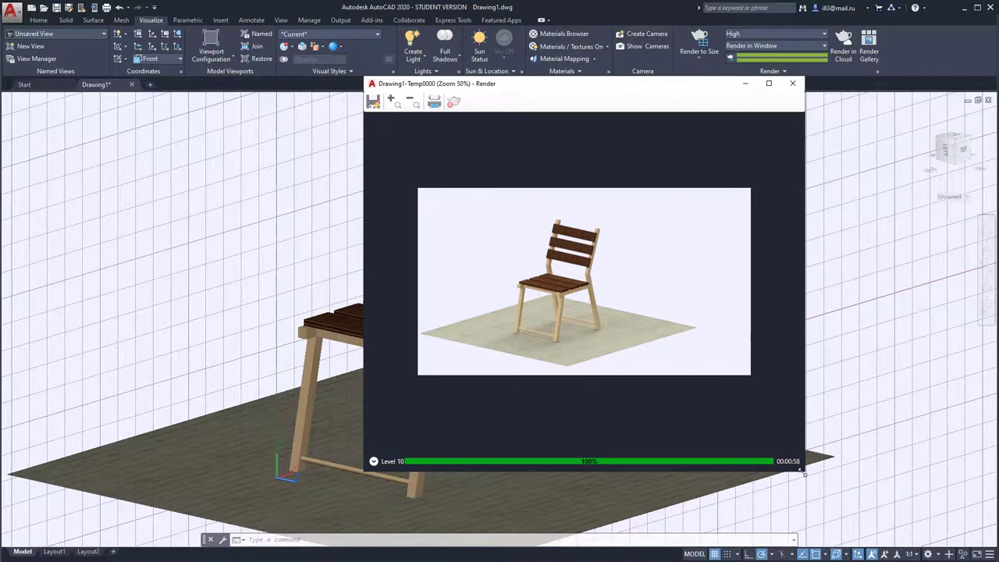
{"action": "left_click_drag", "start_coordinate": [803, 470], "coordinate": [897, 521]}
{"action": "scroll", "coordinate": [642, 303], "scroll_direction": "up", "scroll_amount": 1}
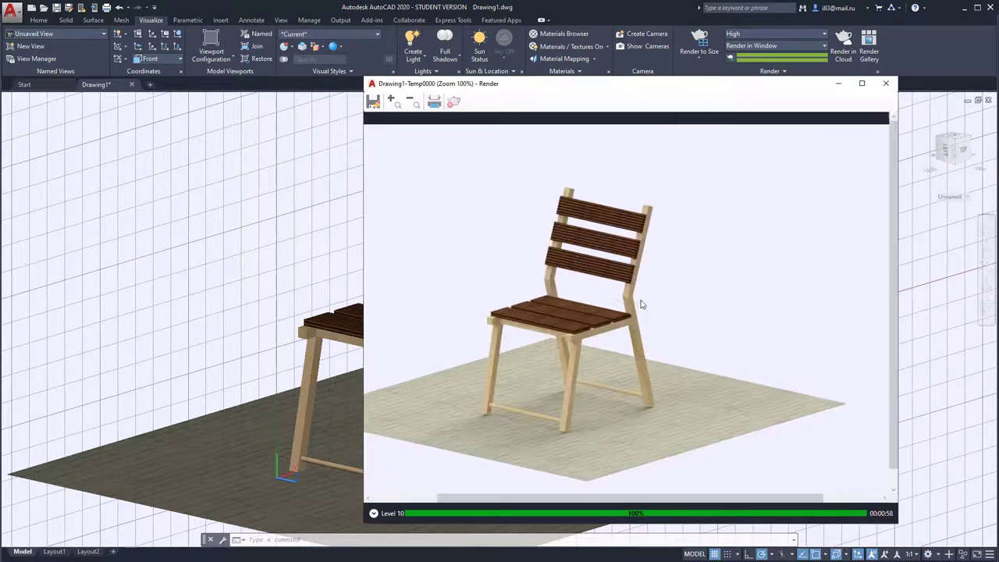
{"action": "scroll", "coordinate": [587, 262], "scroll_direction": "up", "scroll_amount": 1}
{"action": "scroll", "coordinate": [579, 278], "scroll_direction": "down", "scroll_amount": 2}
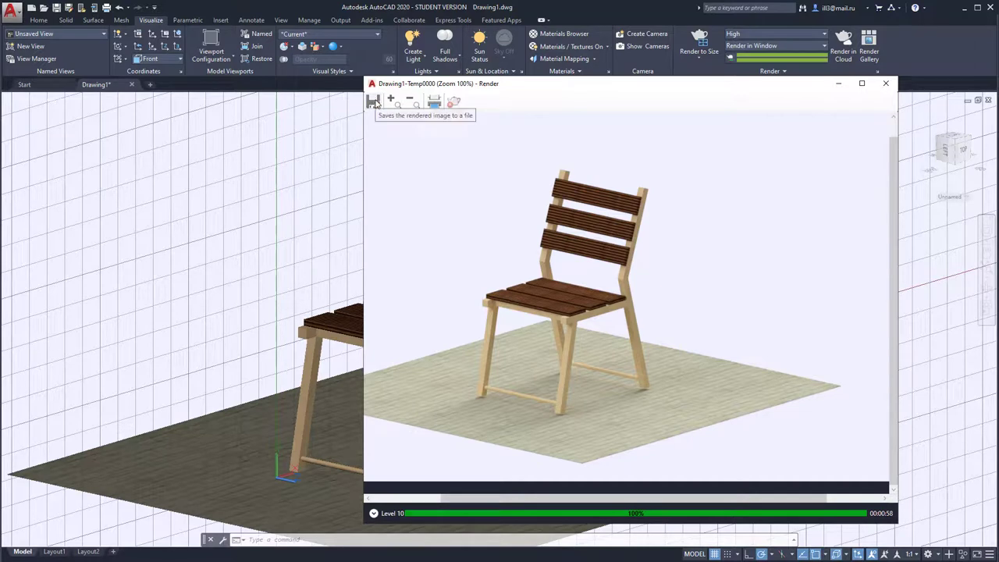
- Save the chair render as a JPEG file on the Desktop at quality 95
{"action": "left_click", "coordinate": [373, 103]}
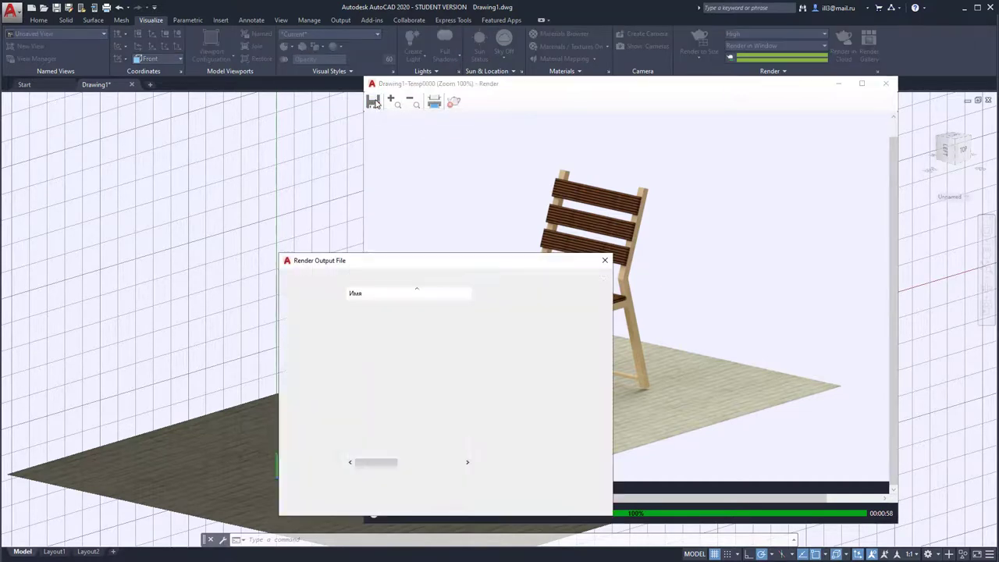
{"action": "left_click_drag", "start_coordinate": [458, 264], "coordinate": [514, 200]}
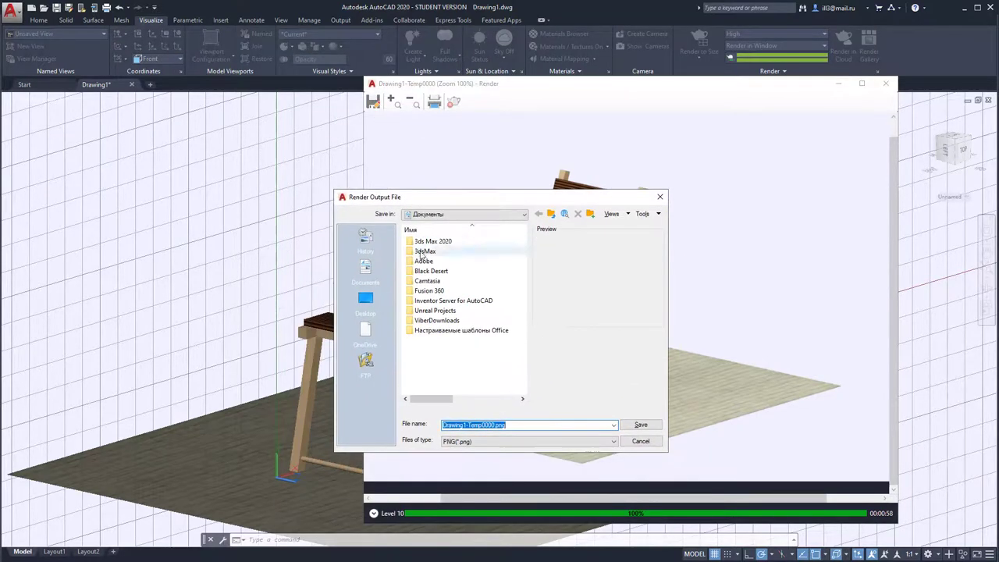
{"action": "left_click", "coordinate": [365, 301]}
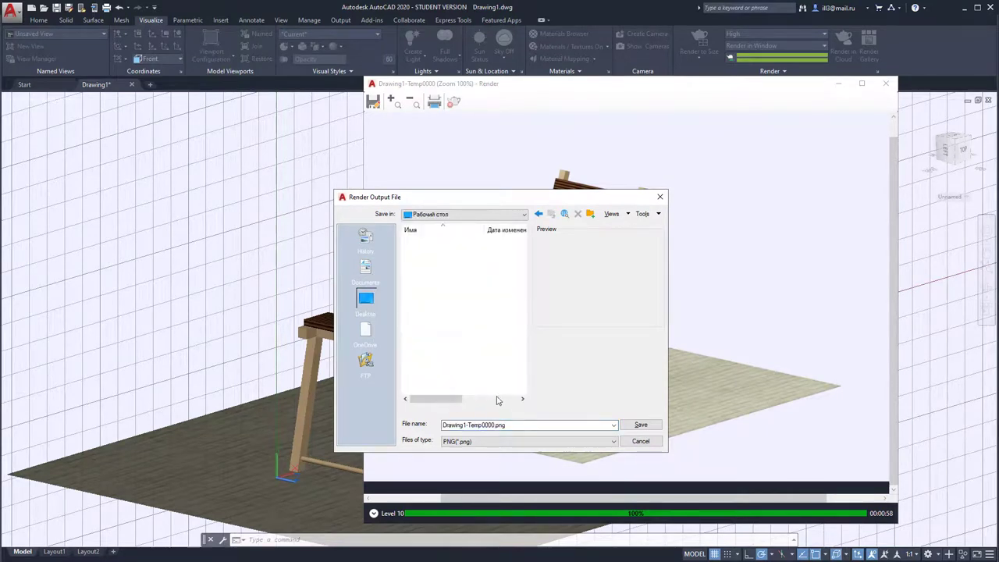
{"action": "left_click", "coordinate": [513, 442]}
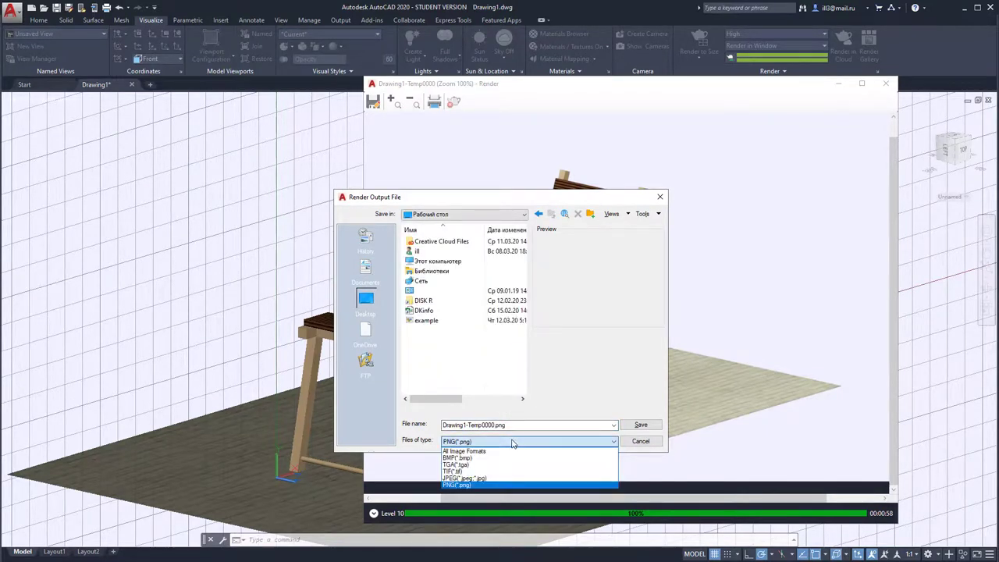
{"action": "left_click", "coordinate": [483, 478]}
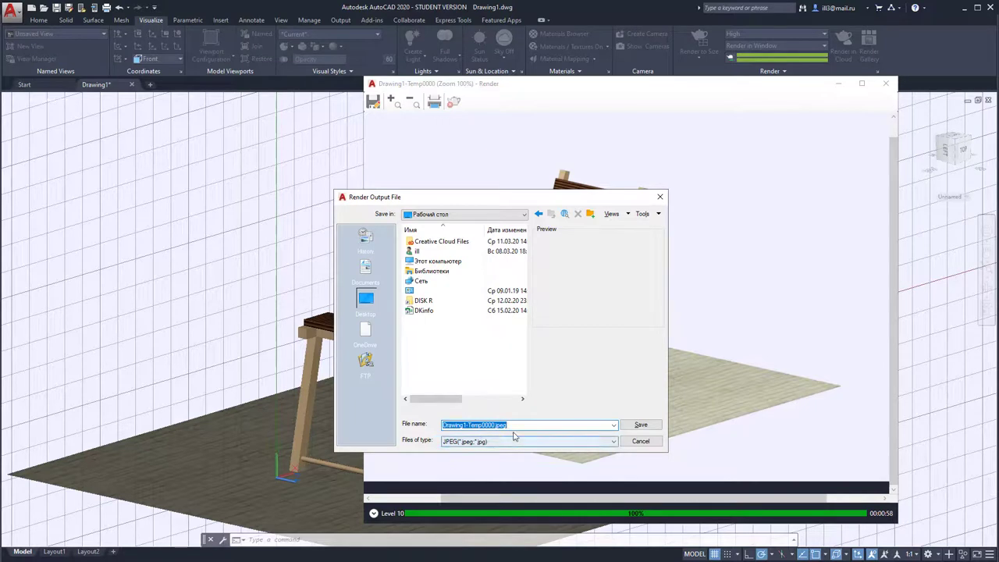
{"action": "left_click", "coordinate": [638, 426]}
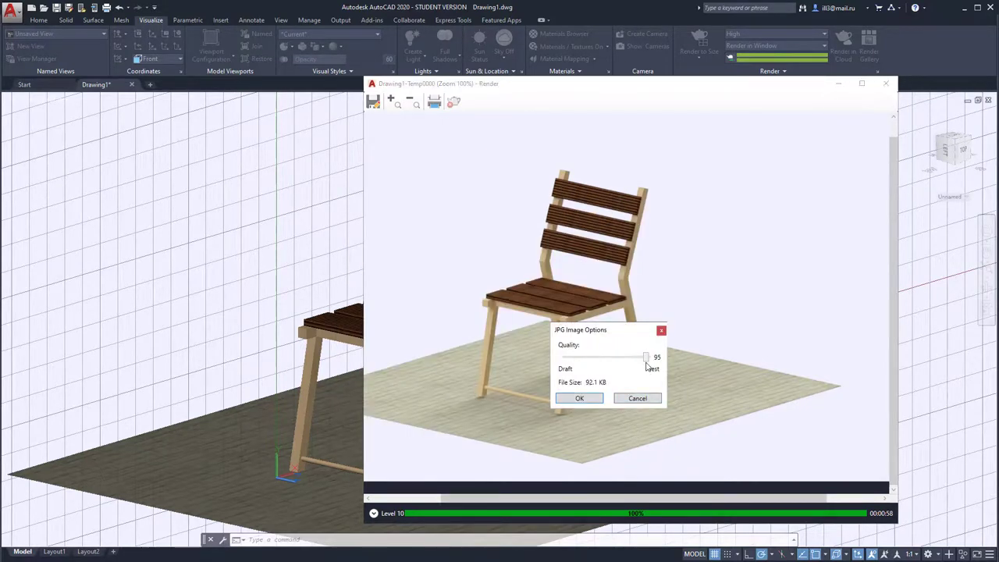
{"action": "left_click", "coordinate": [580, 398]}
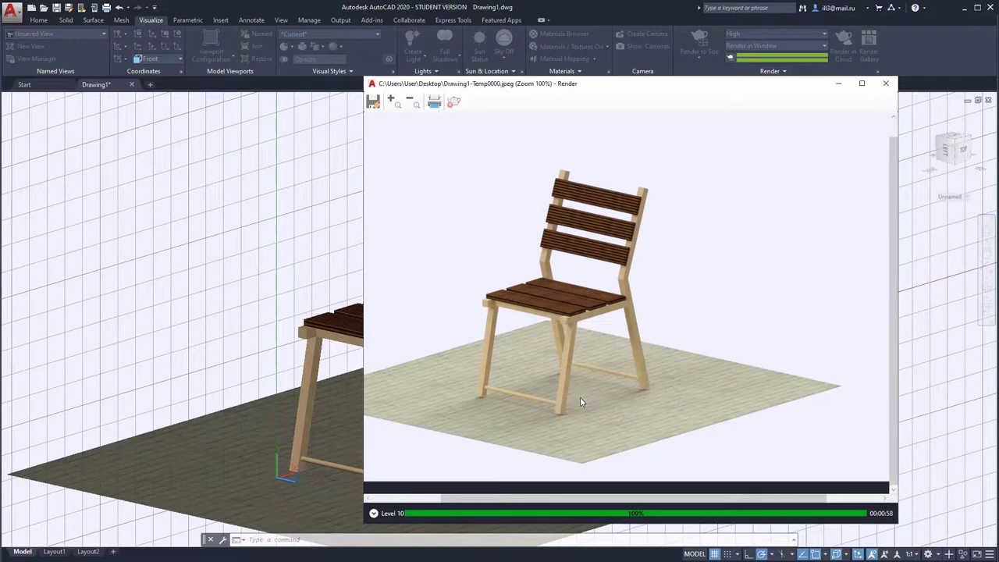